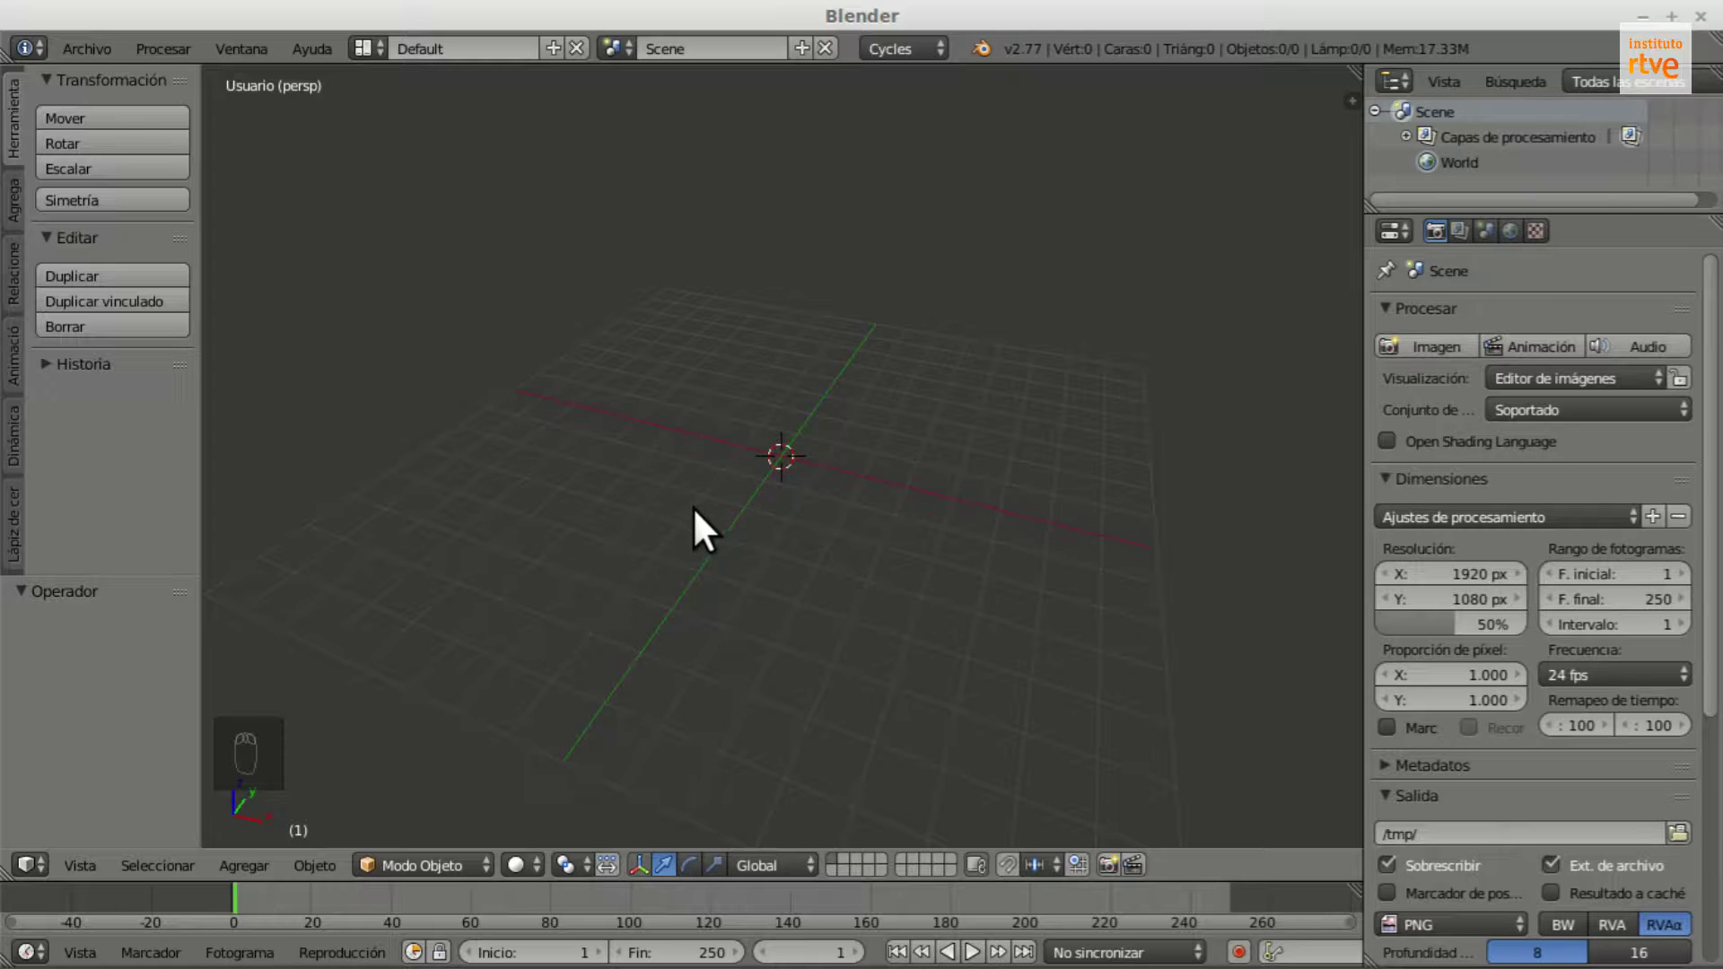
Step: Add a Bézier curve to the empty scene and open it in Edit Mode, seen from the top view
click(247, 864)
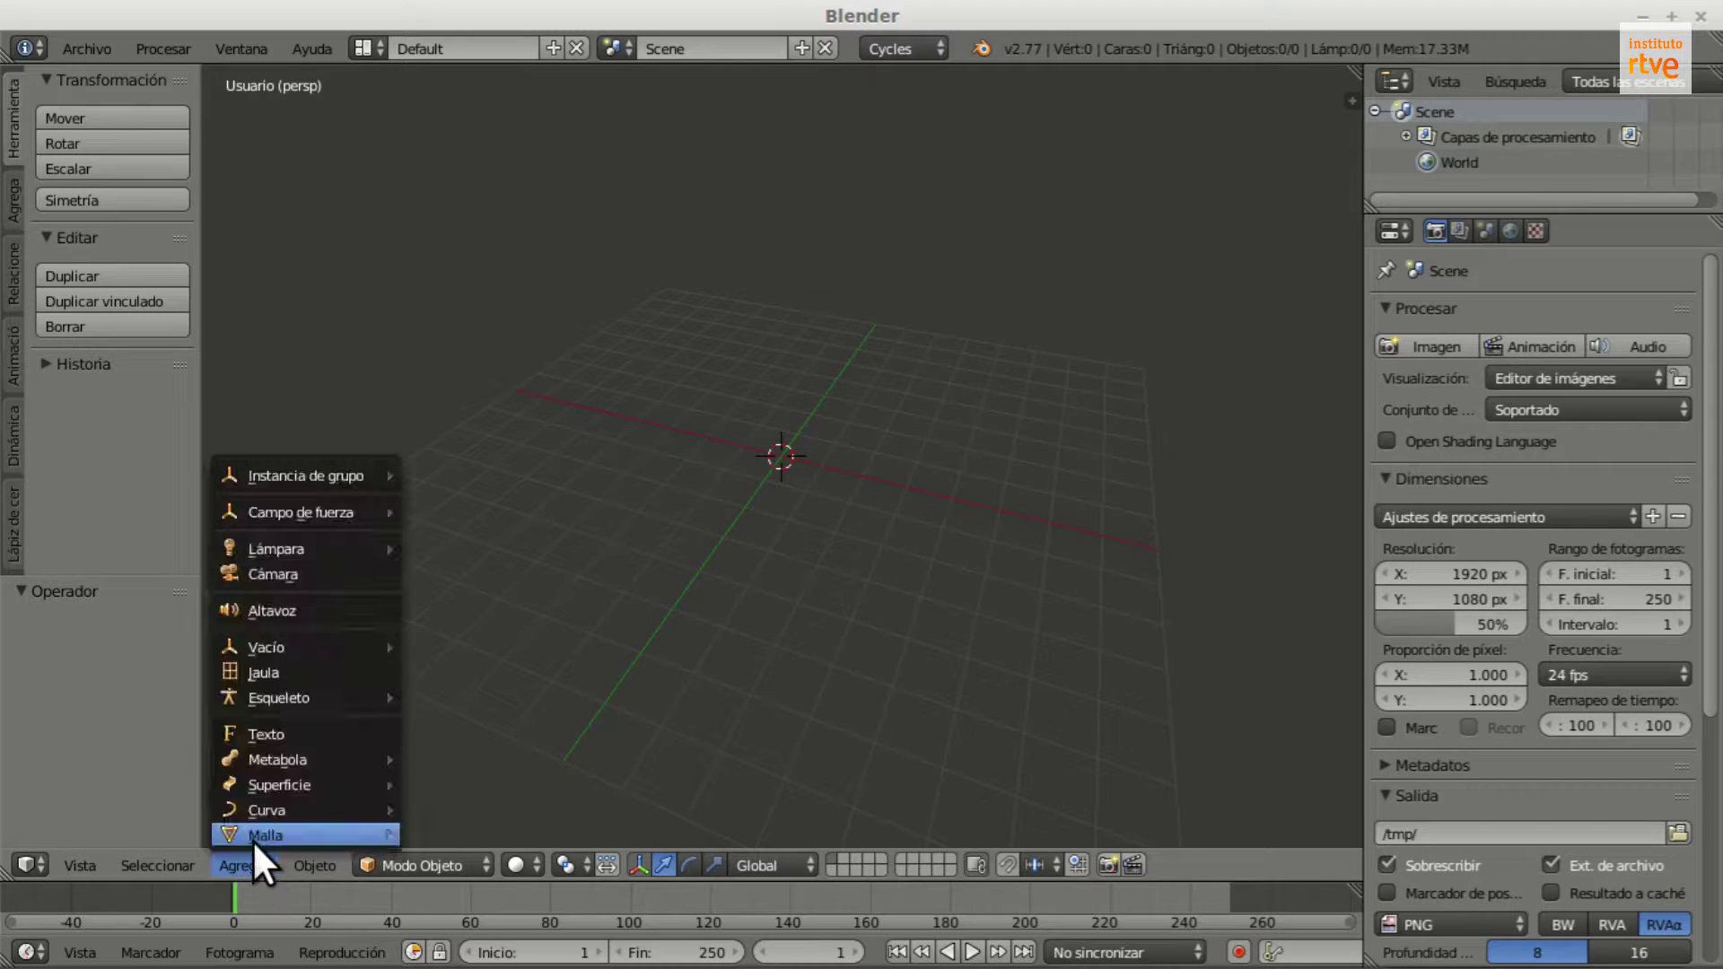
mouse_move(301, 808)
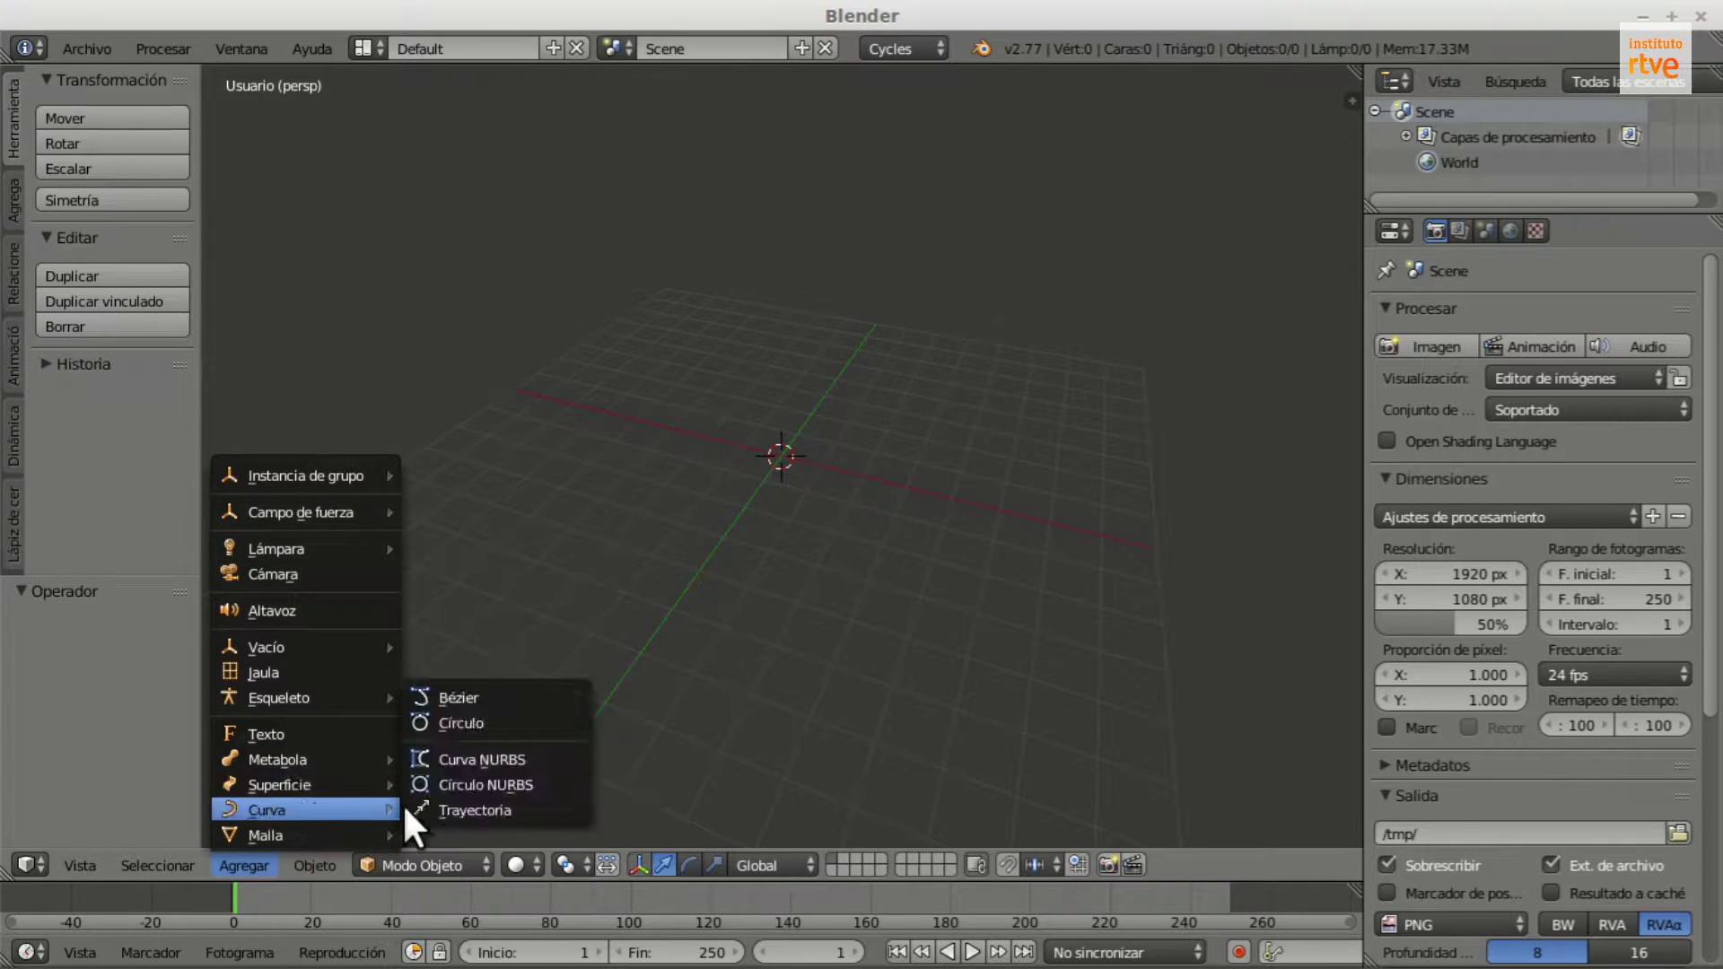
click(476, 701)
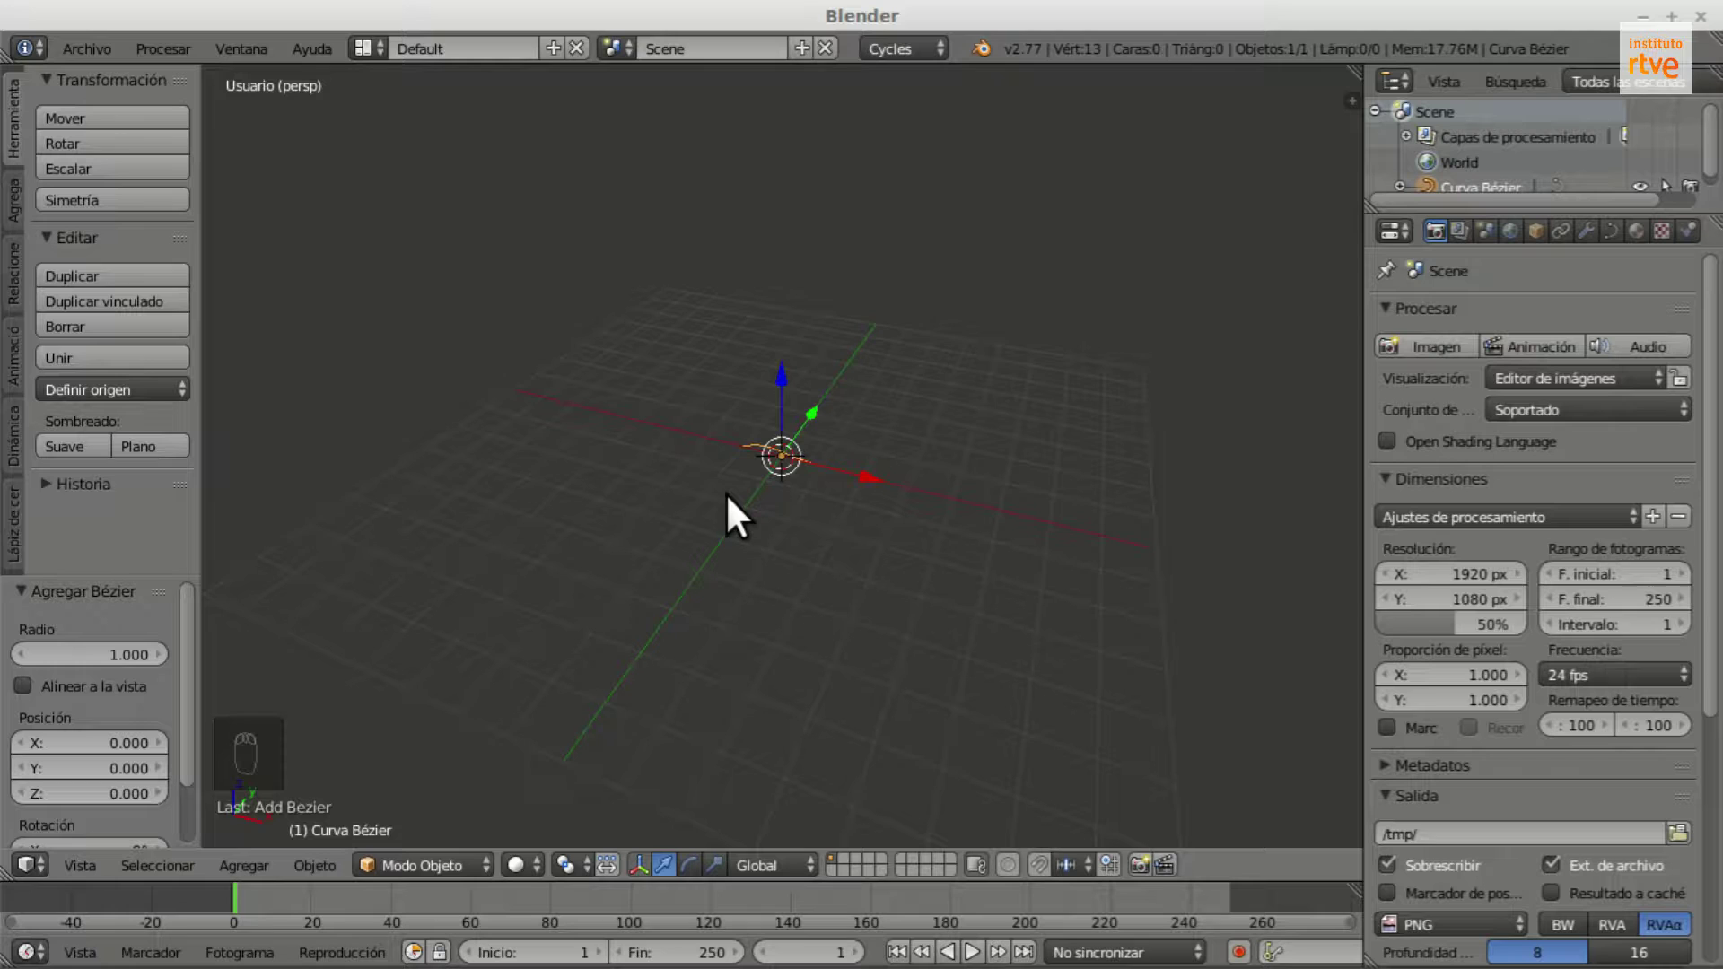
key(KP_7)
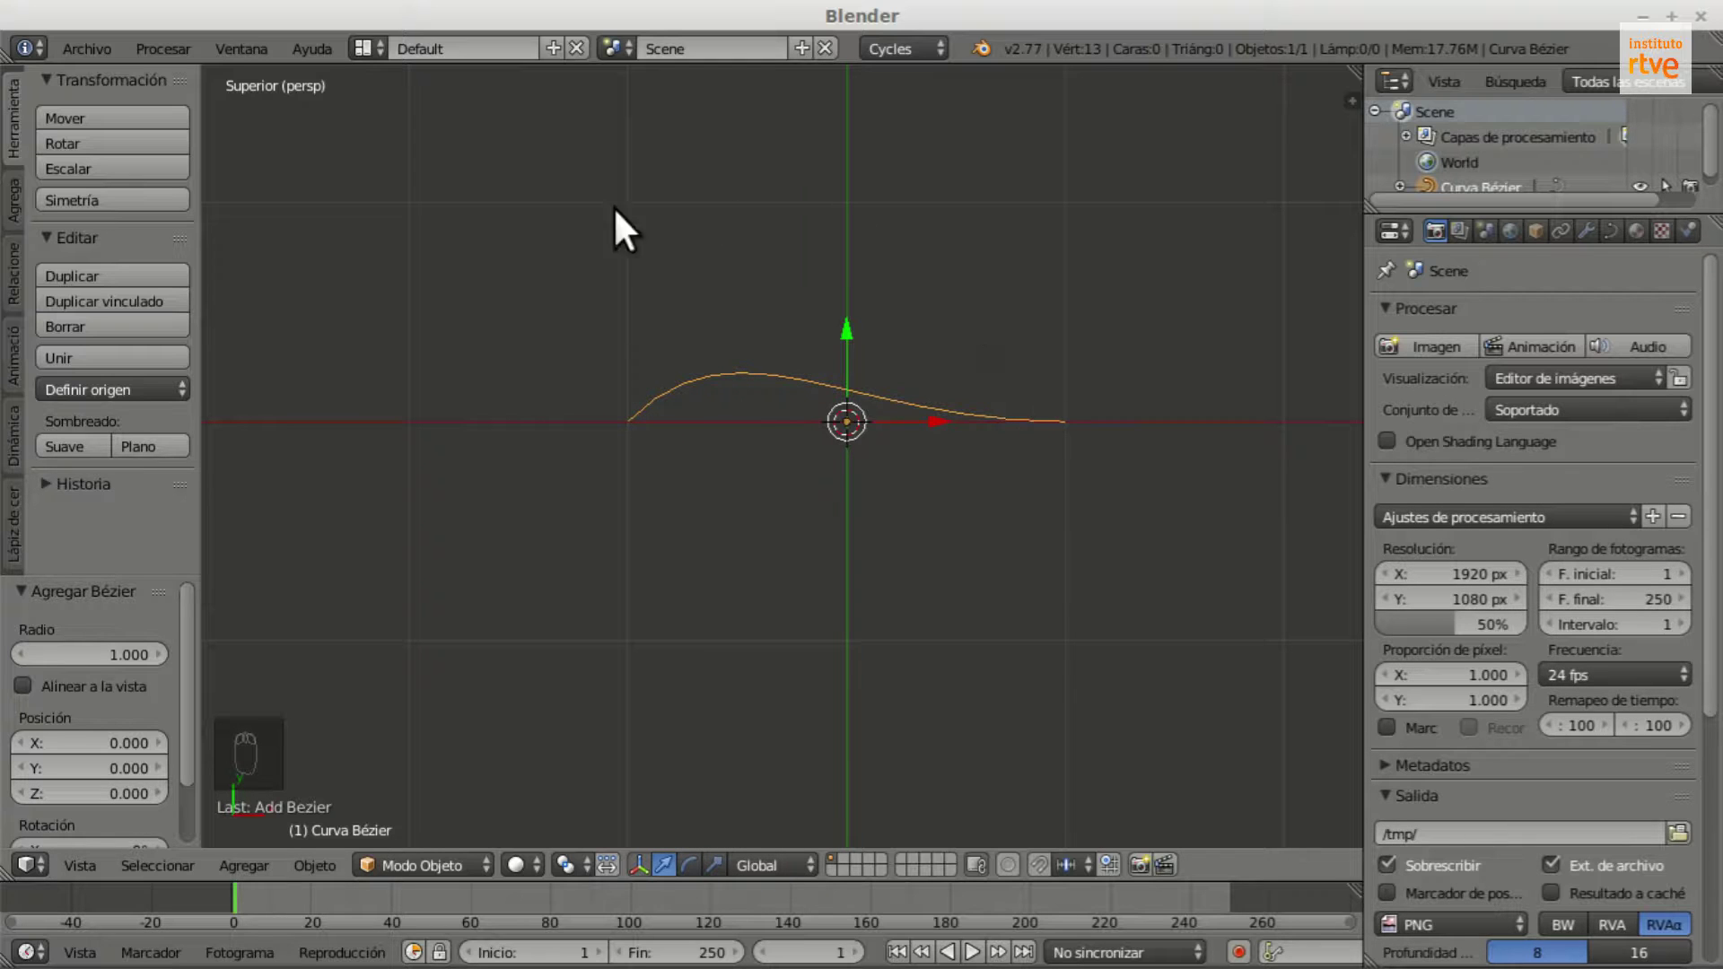
click(422, 854)
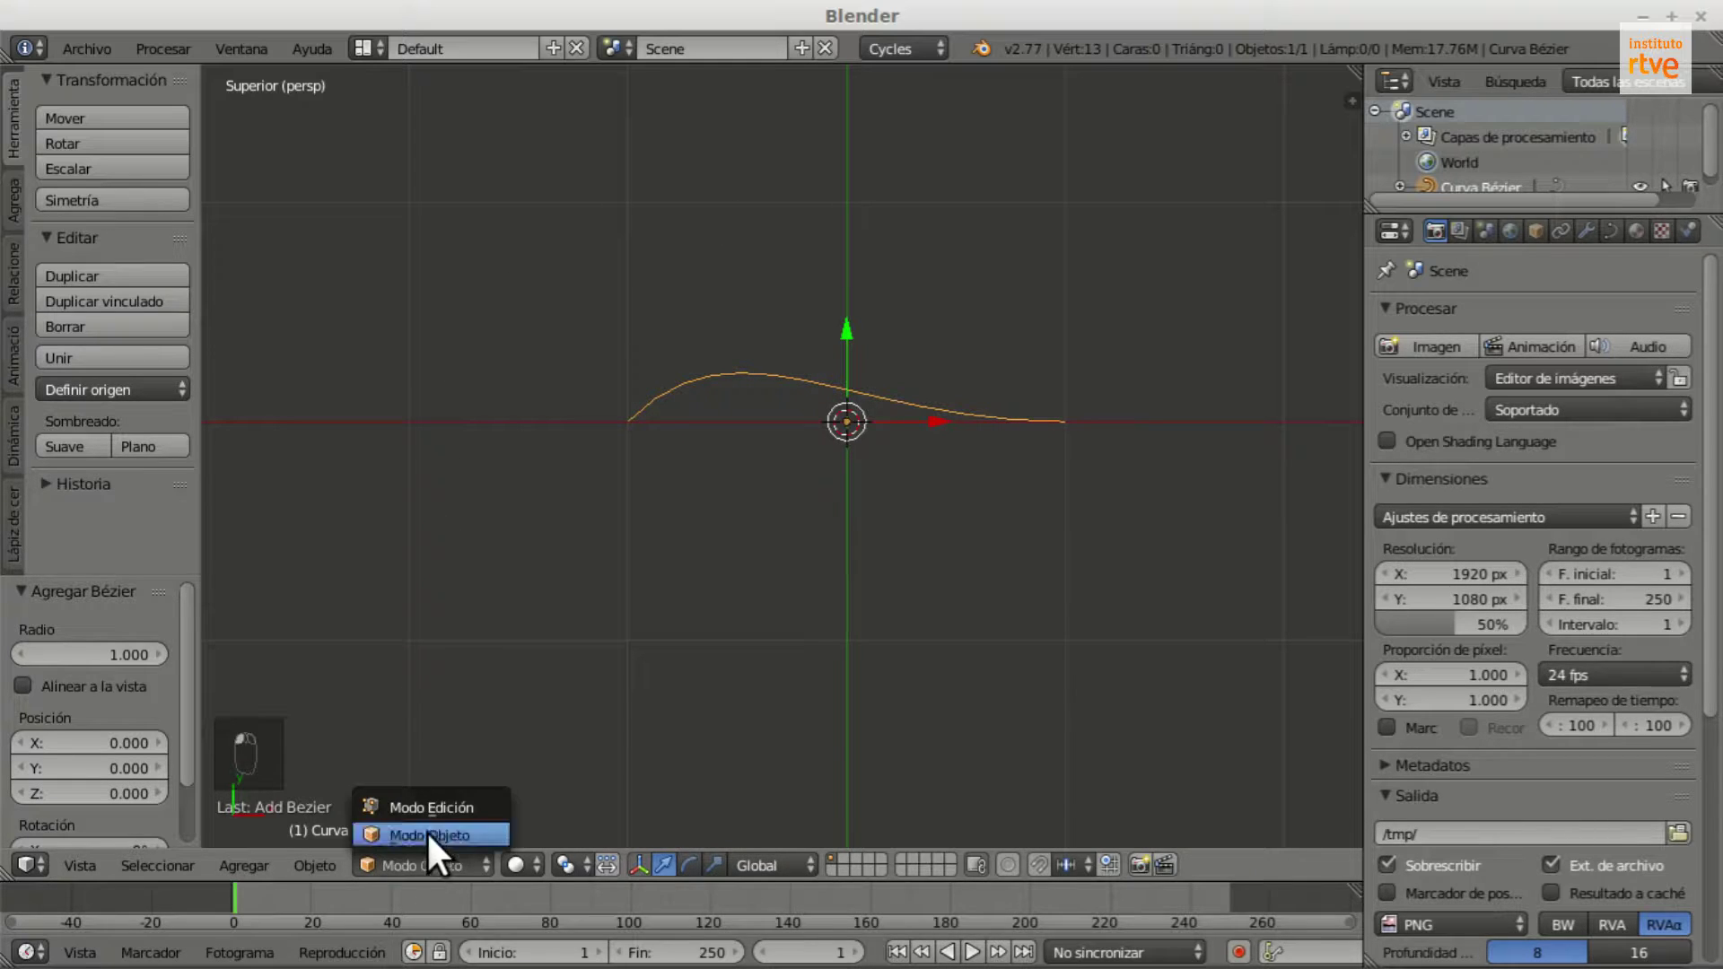
click(435, 804)
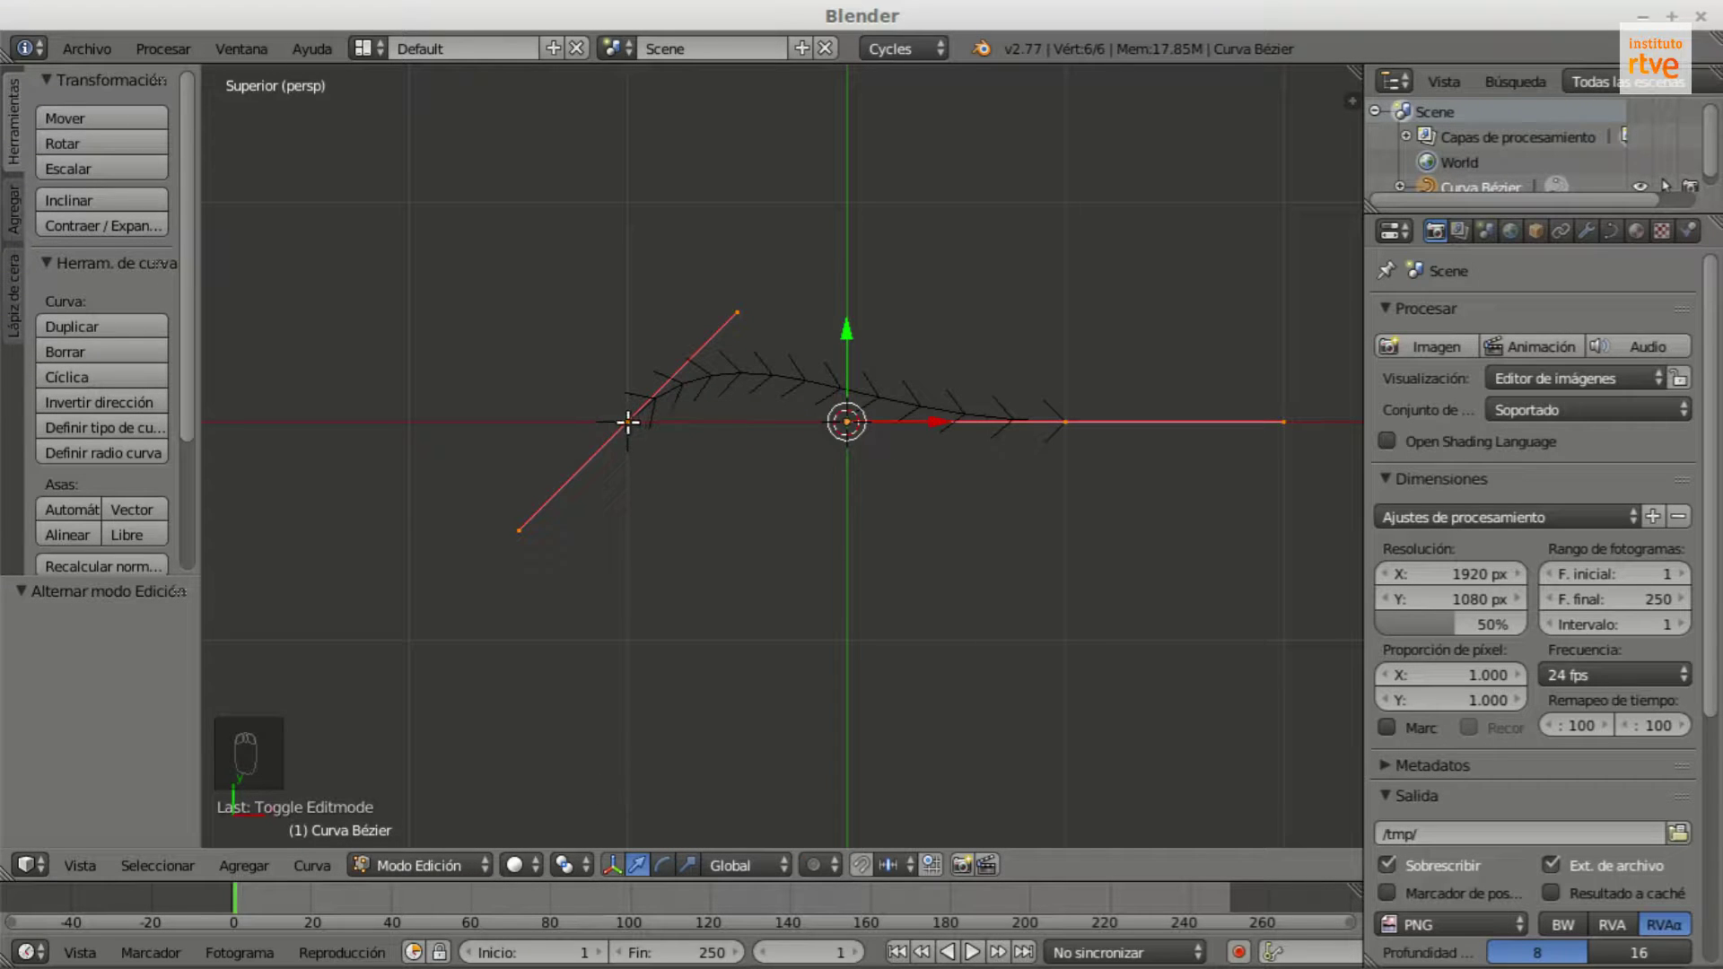
Step: Select the curve's two end control points alternately to examine each point and its handles
right_click(628, 423)
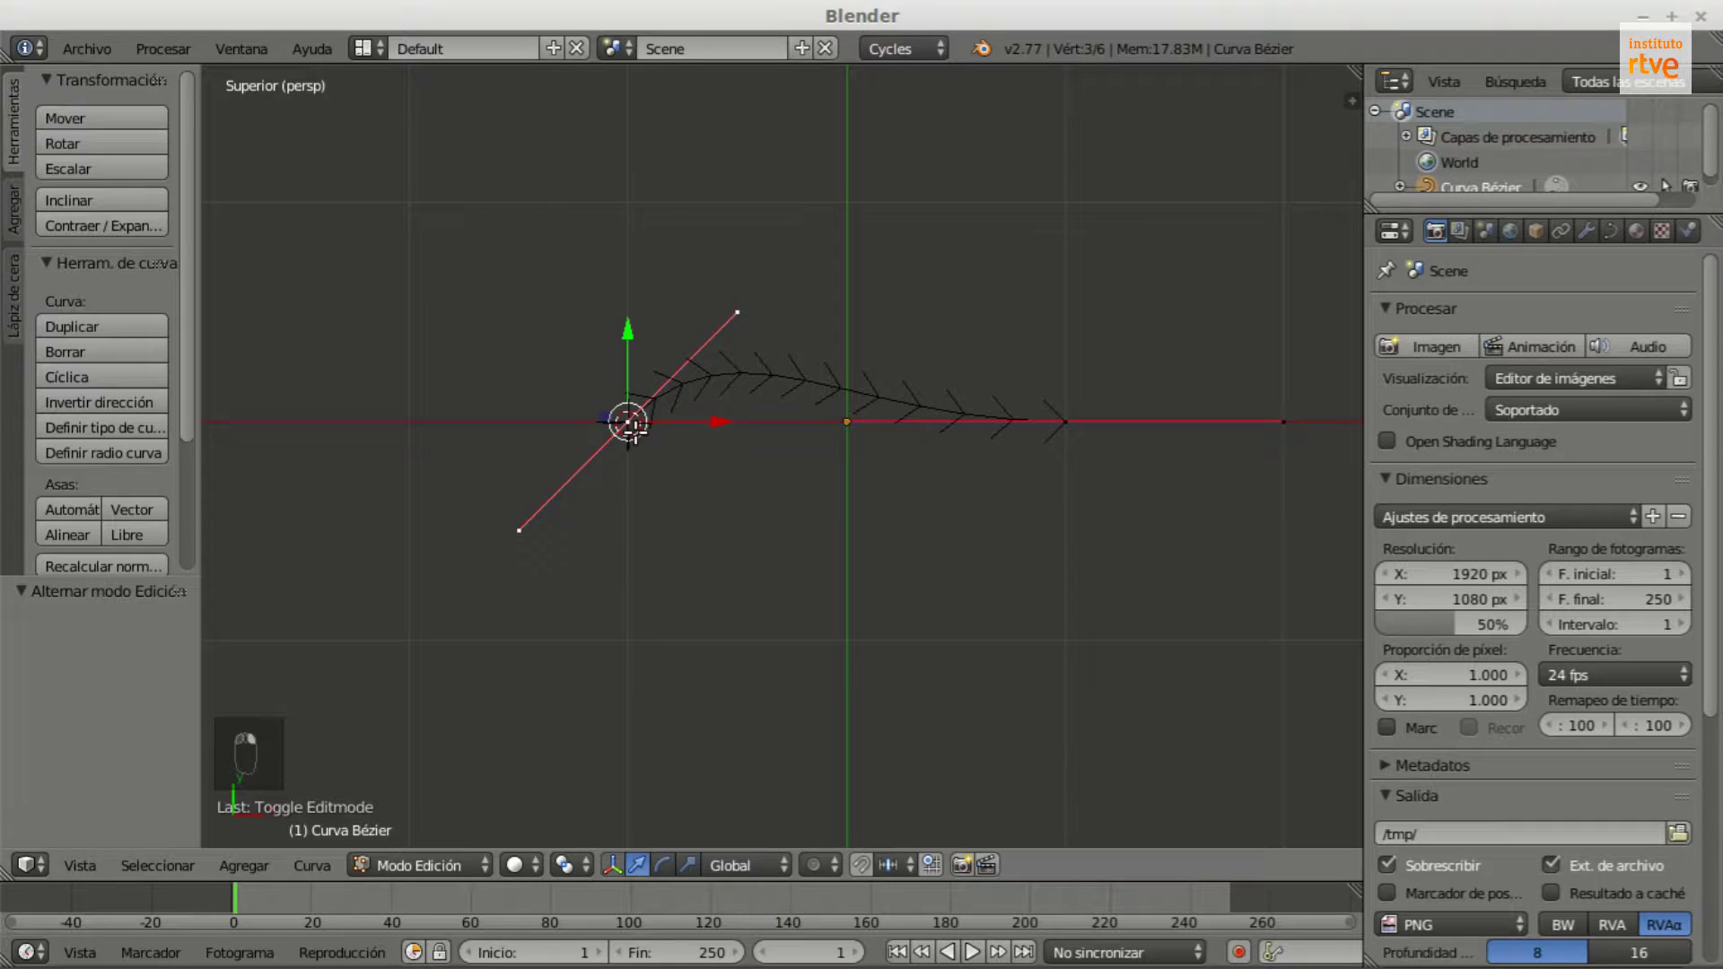
right_click(1062, 425)
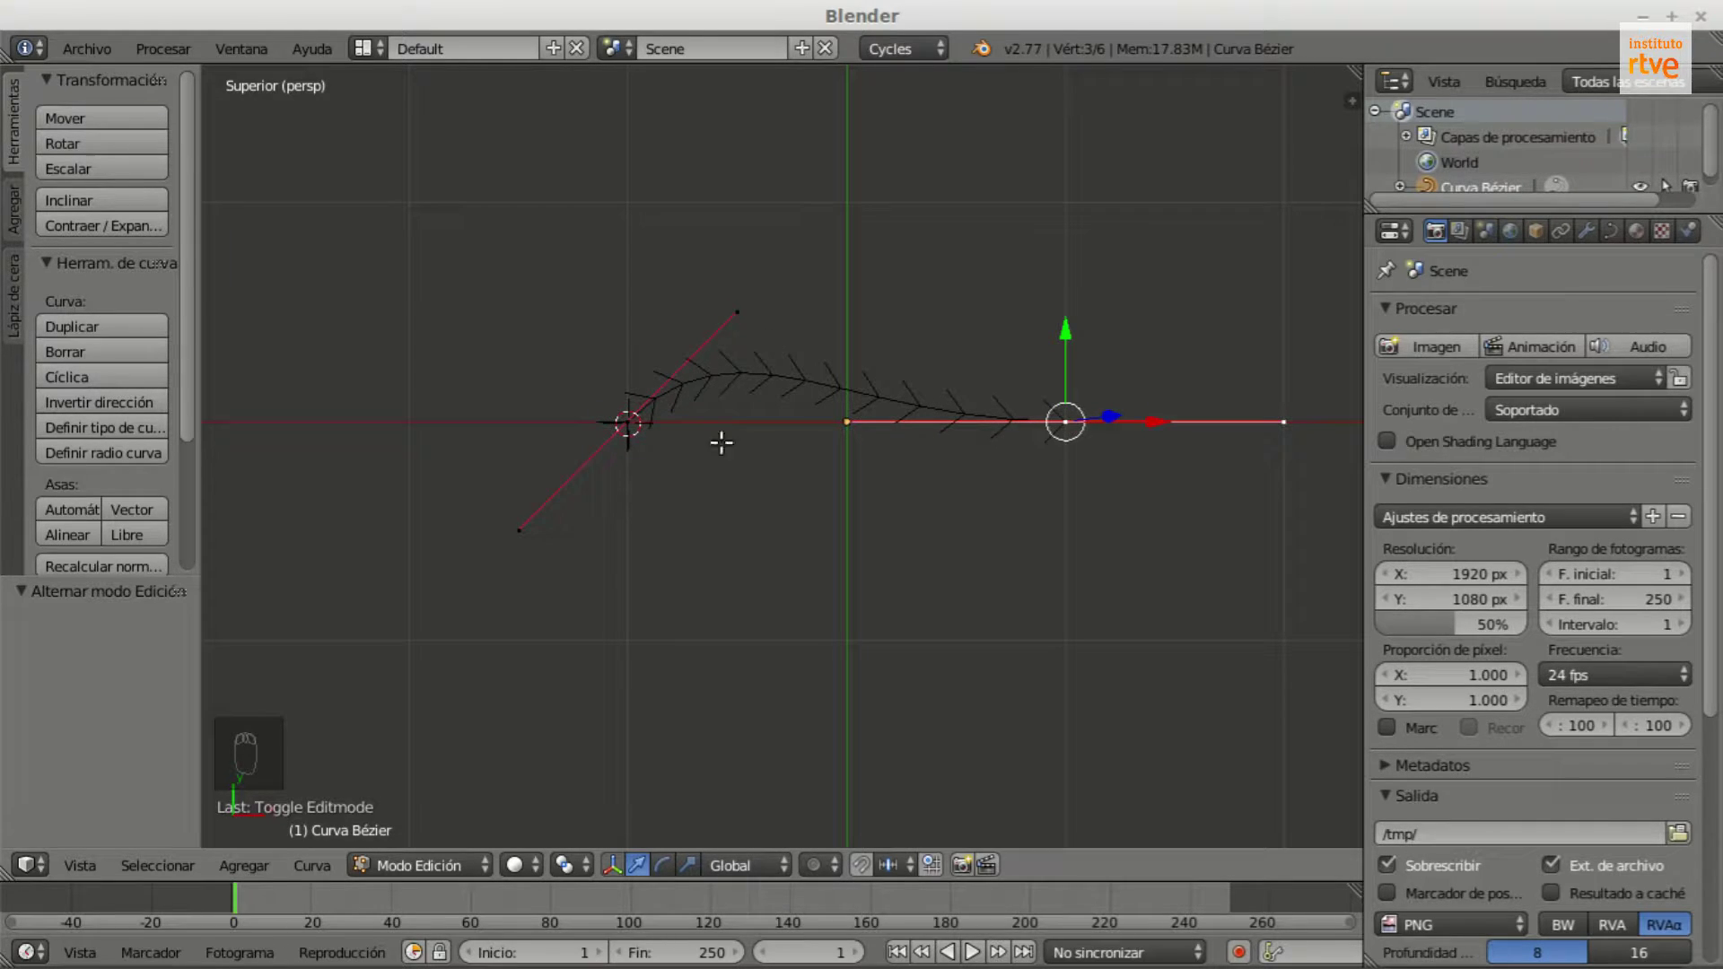
right_click(628, 424)
right_click(1066, 420)
right_click(626, 423)
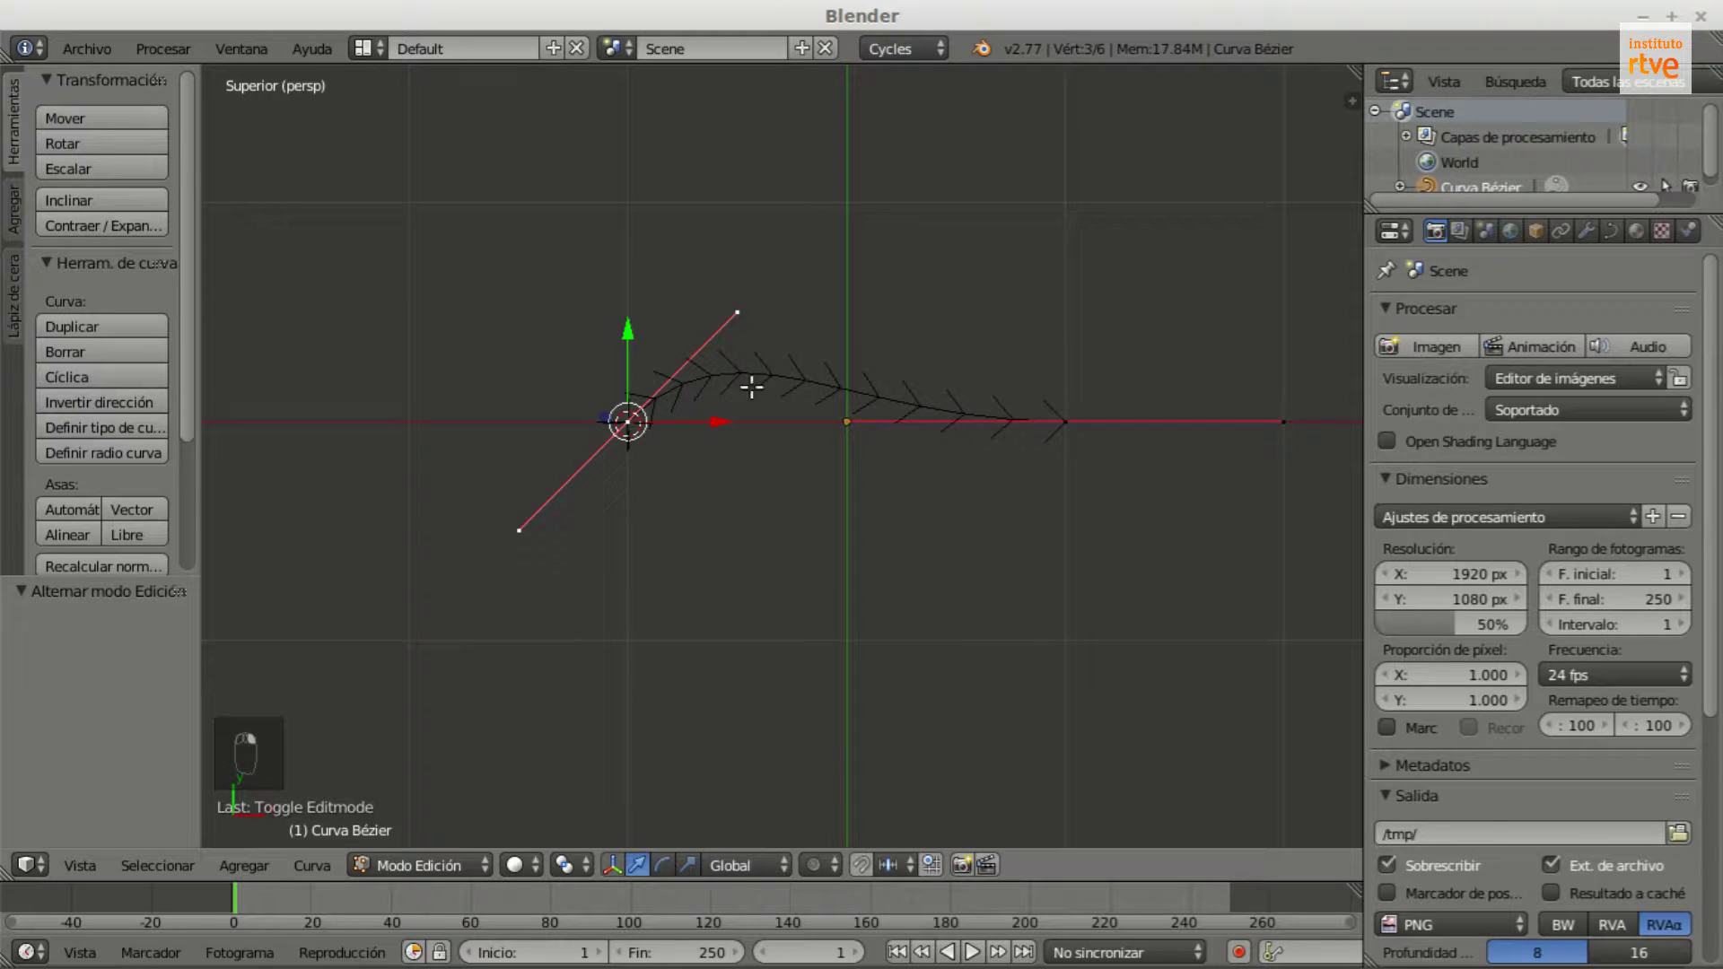
right_click(1063, 419)
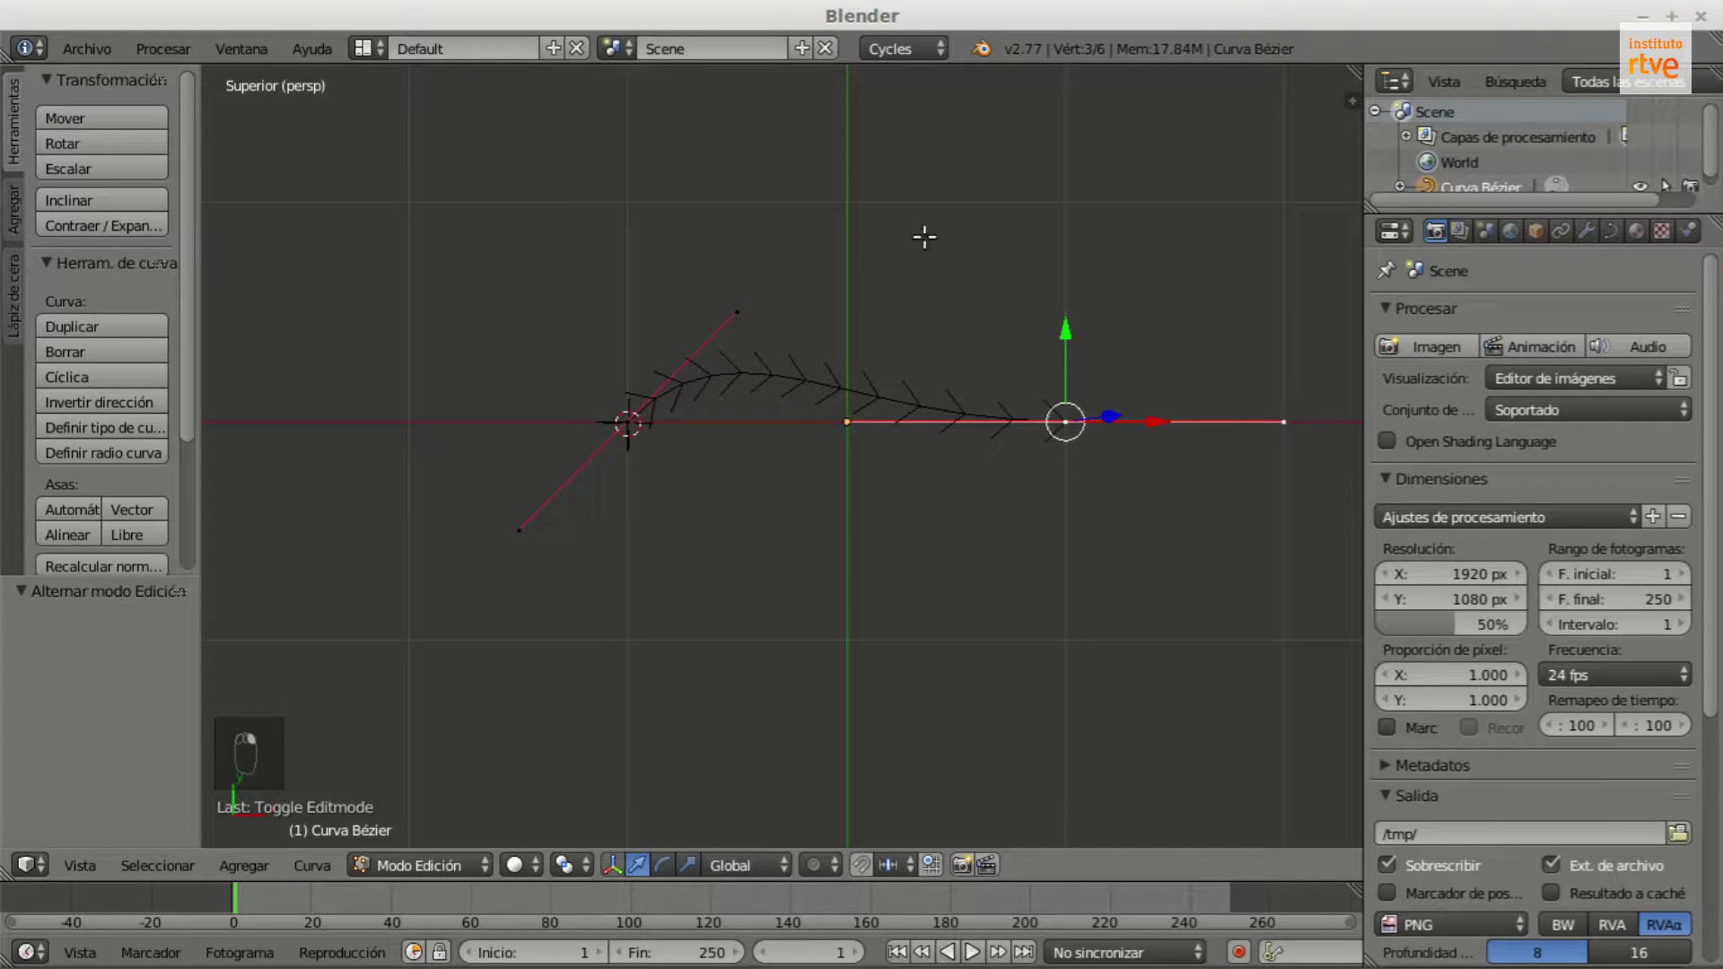
right_click(628, 421)
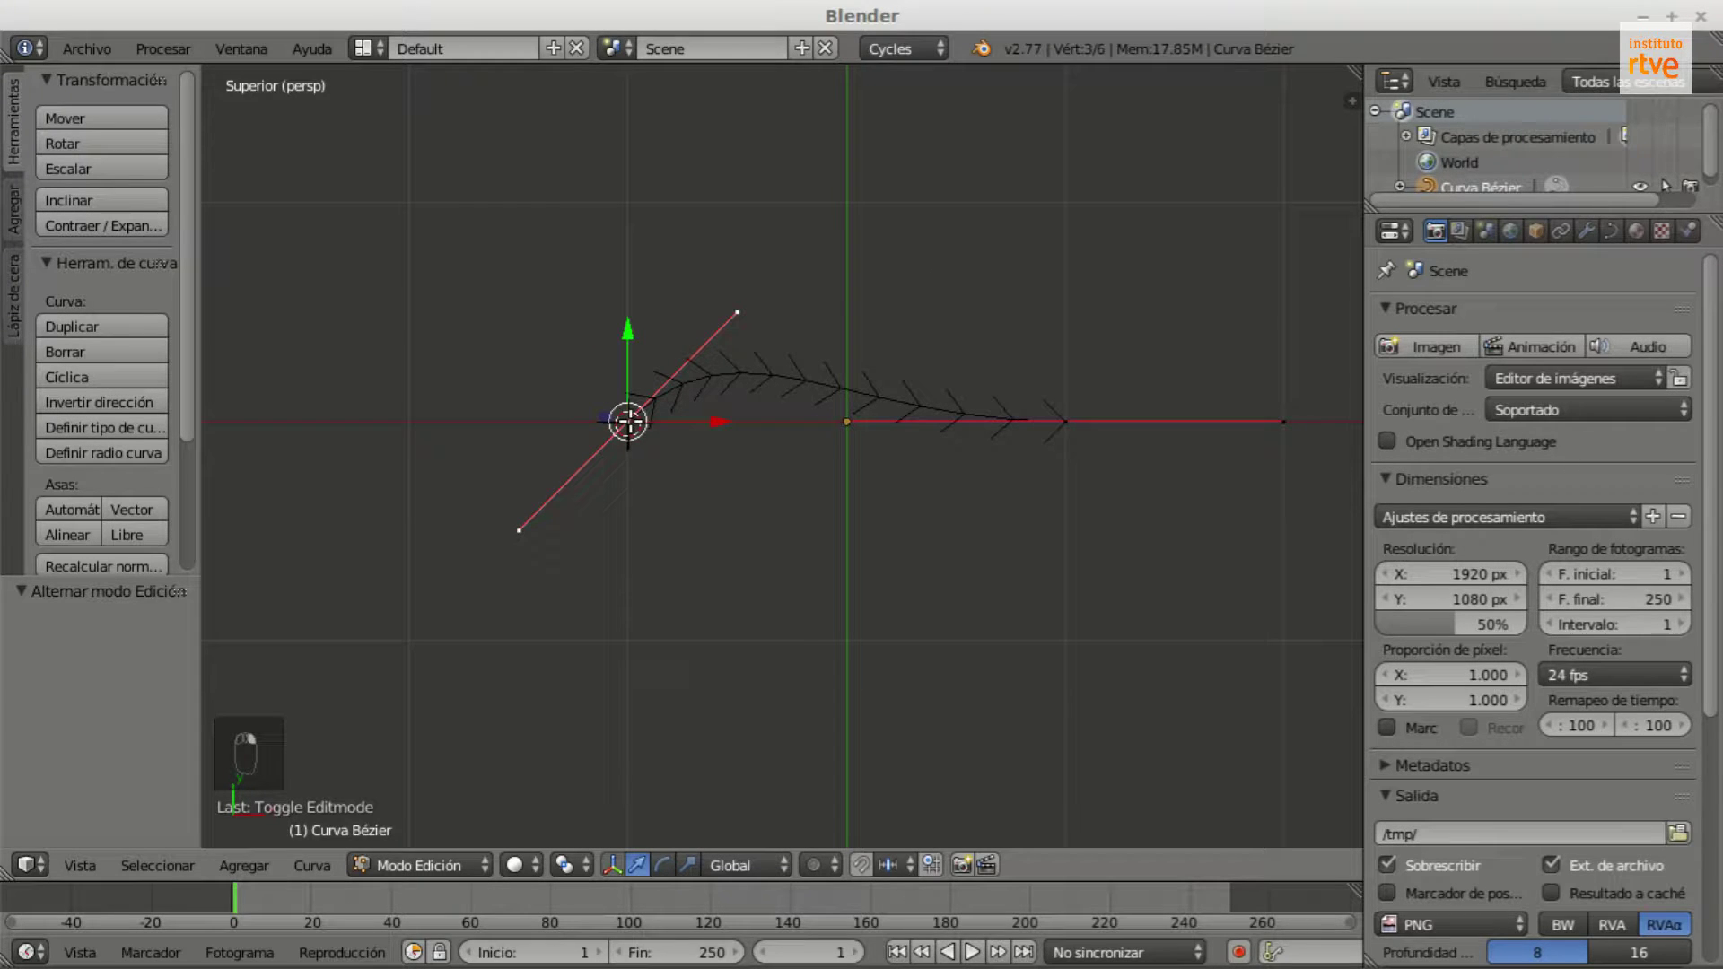
Step: Move the upper handle of the curve's start point by about 0.271 in X and 0.208 in Y, and select its opposite handle
click(736, 308)
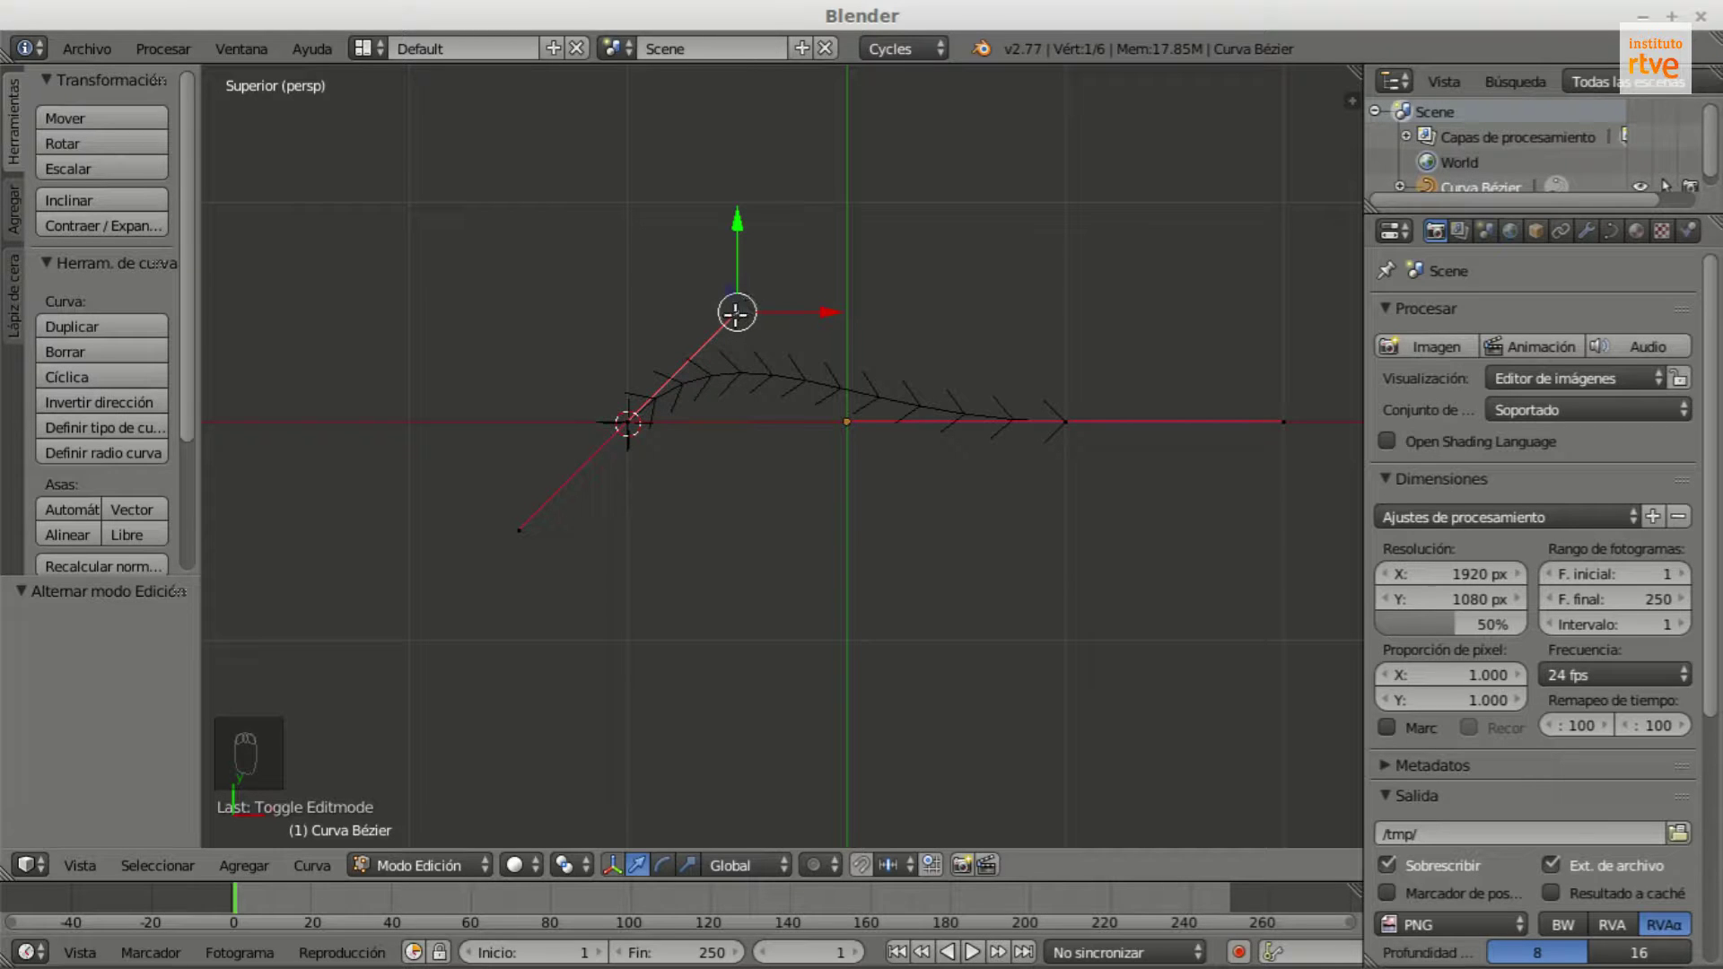
key(g)
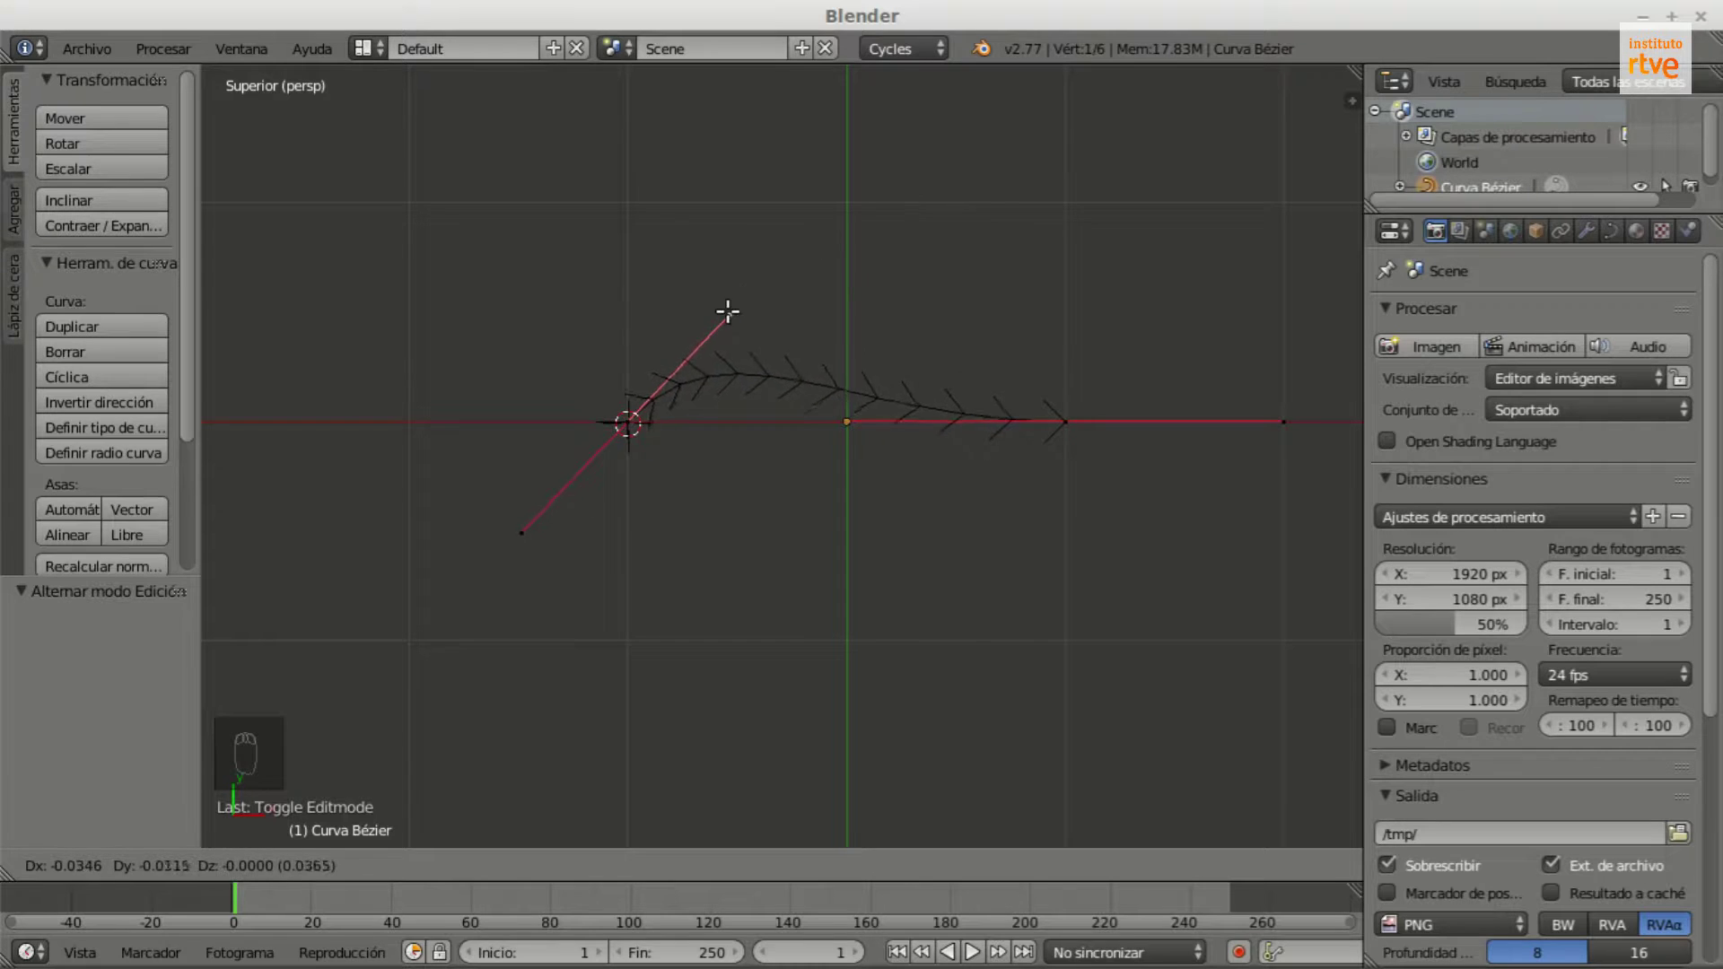
click(796, 267)
right_click(514, 528)
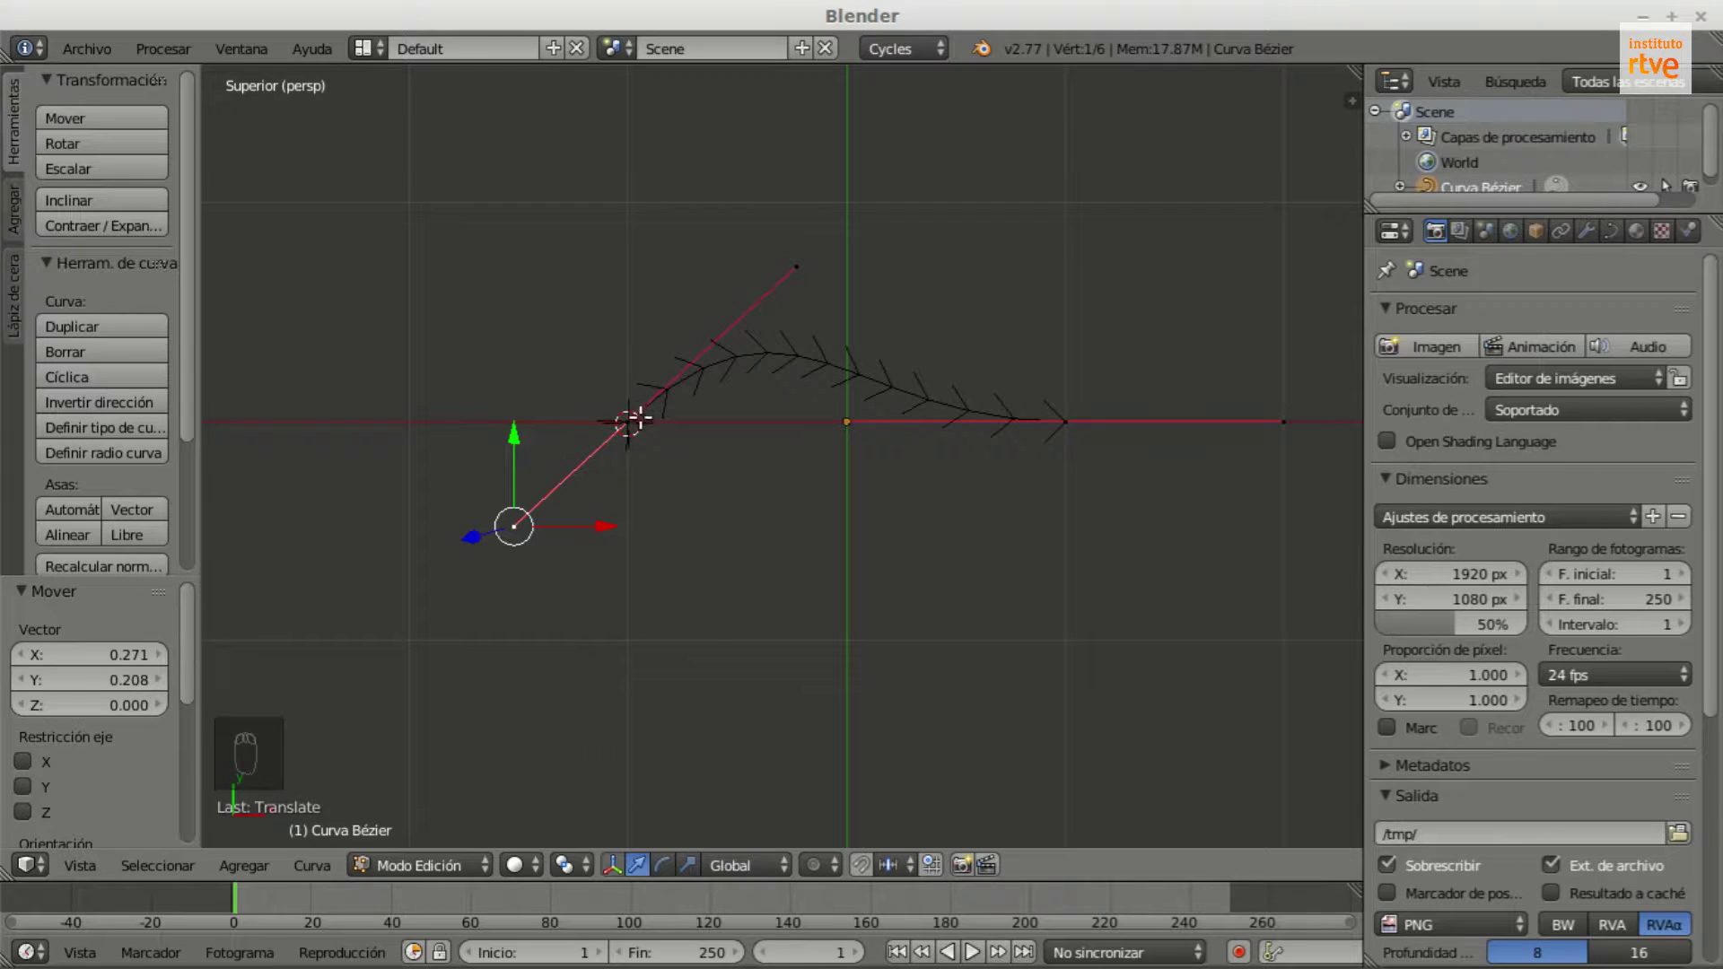
Step: Extrude the curve's end control point by about 1.794 in X and 1.121 in Y to add a new segment
scroll(508, 395, down, 2)
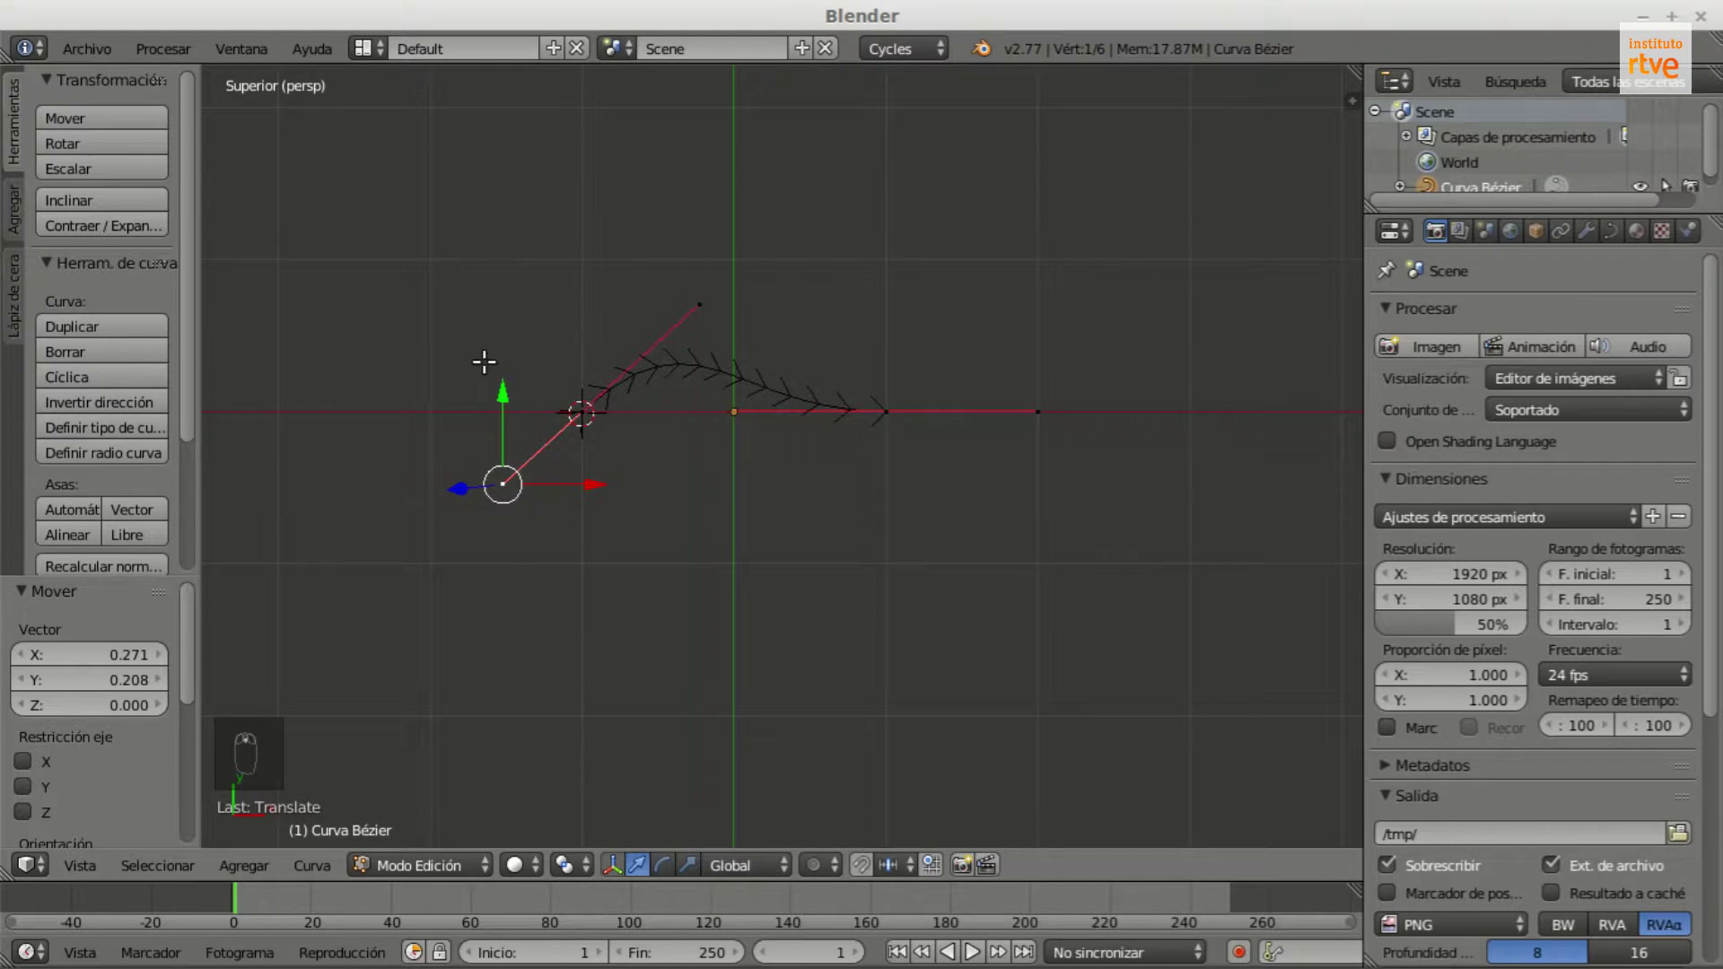
right_click(879, 411)
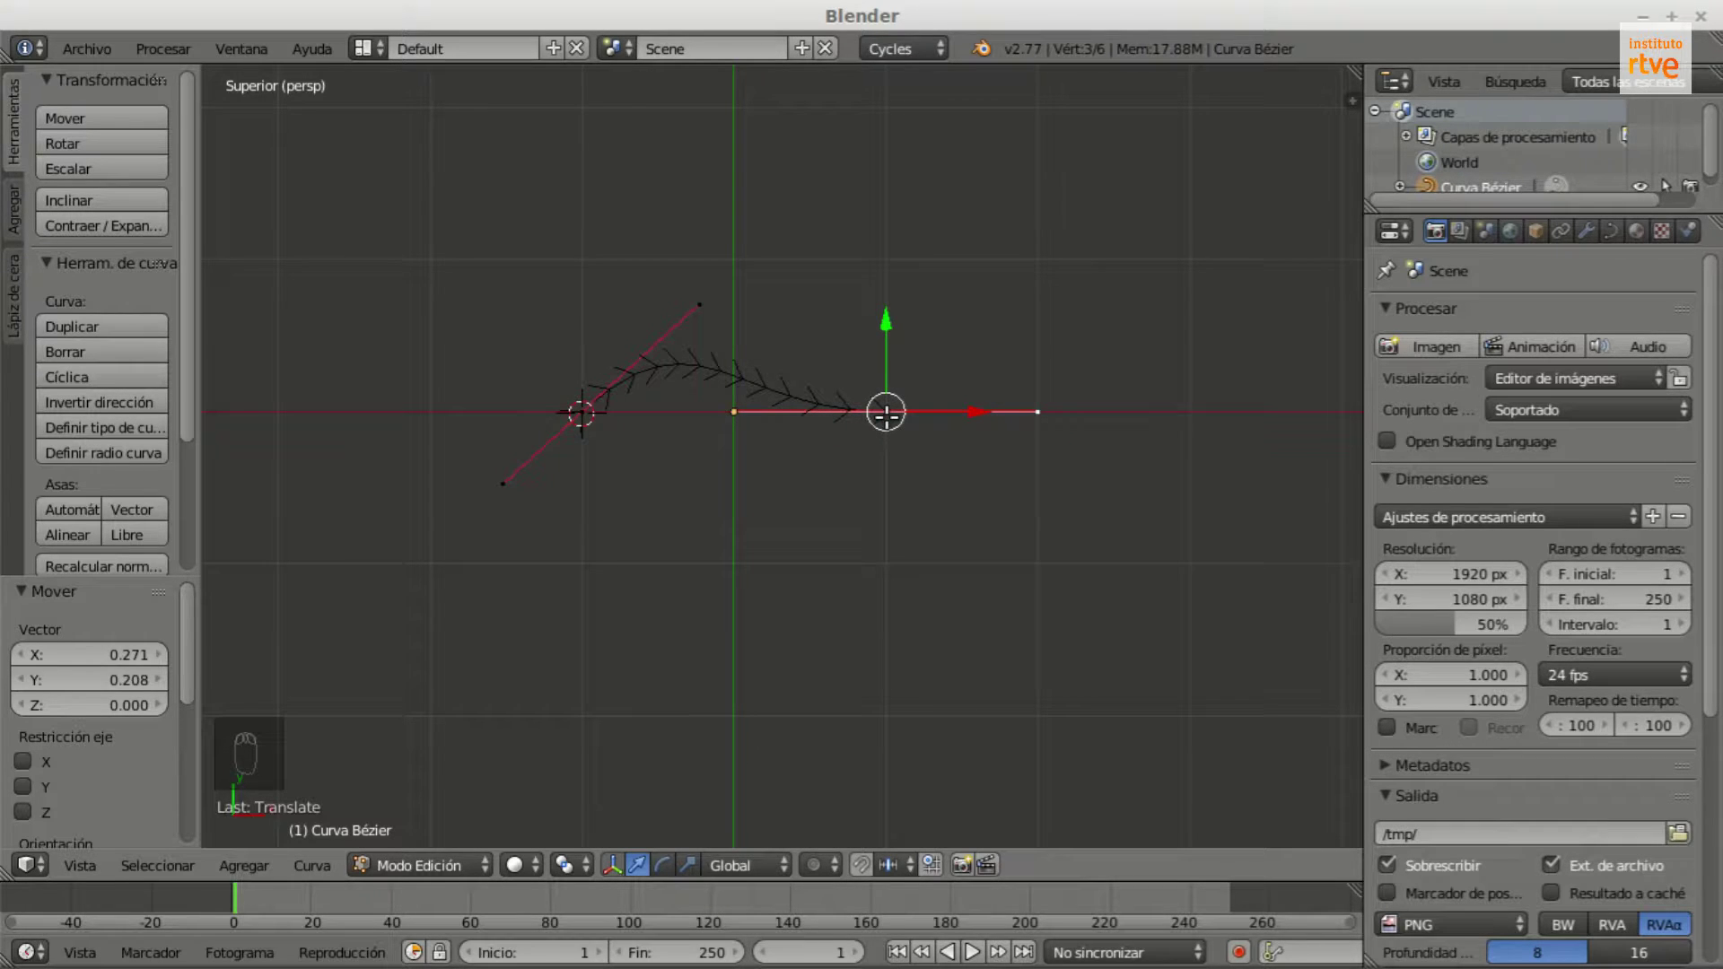
key(e)
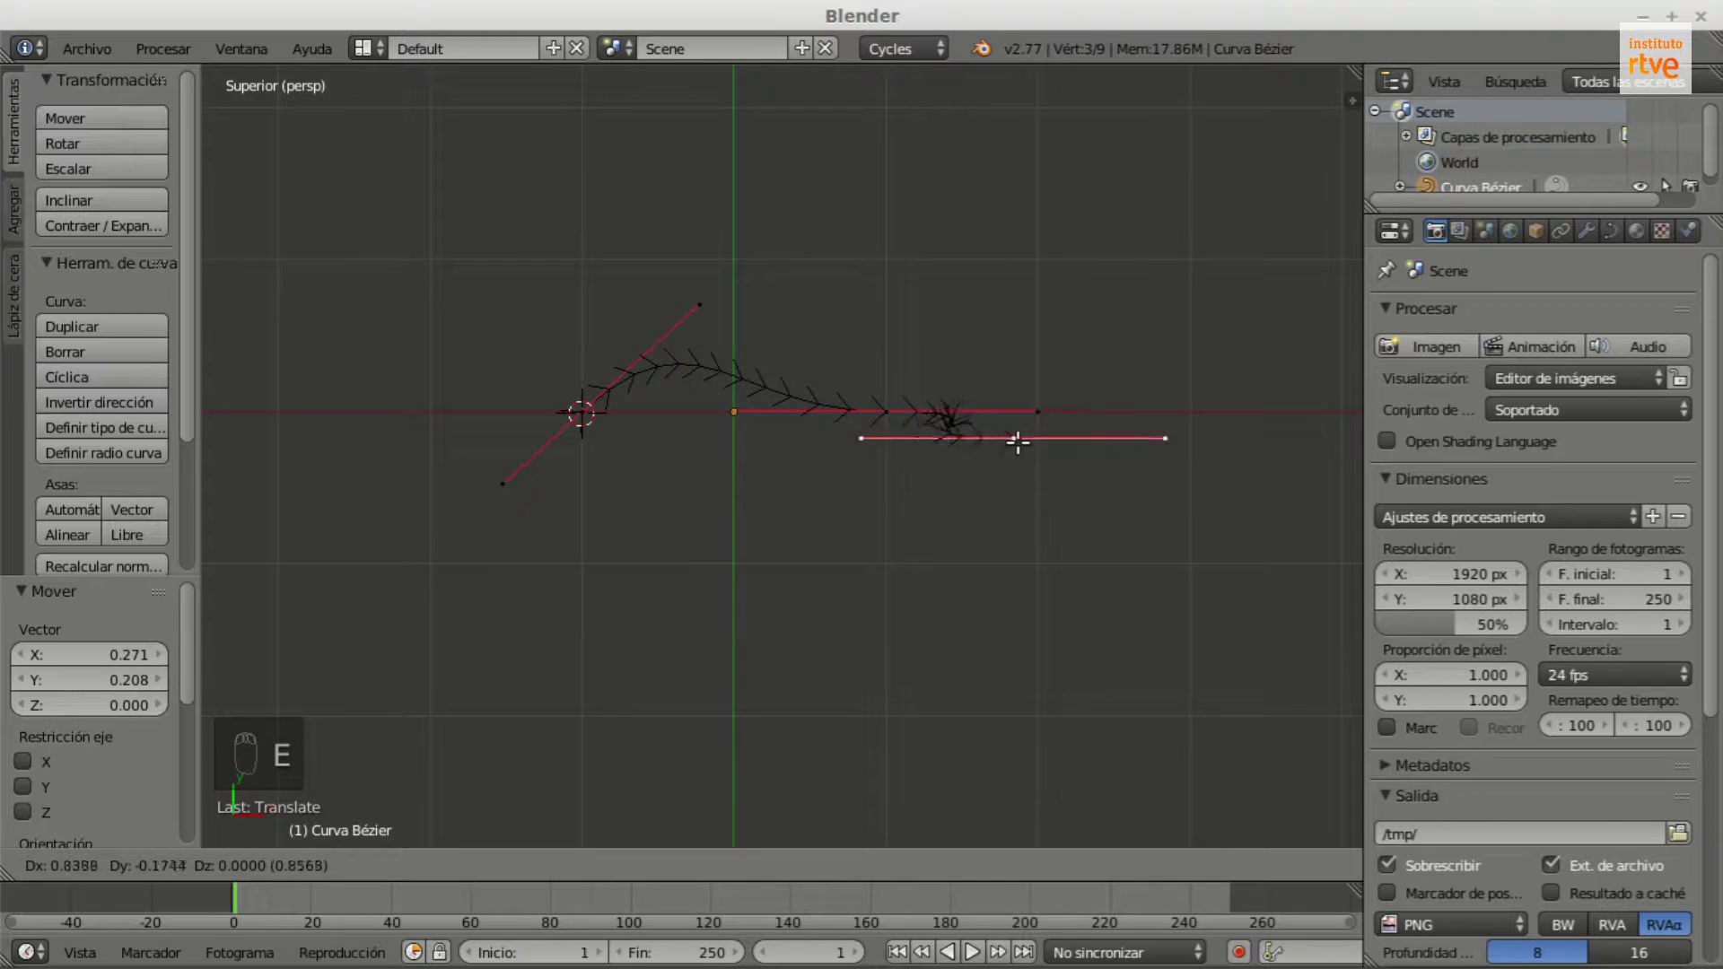
click(1158, 241)
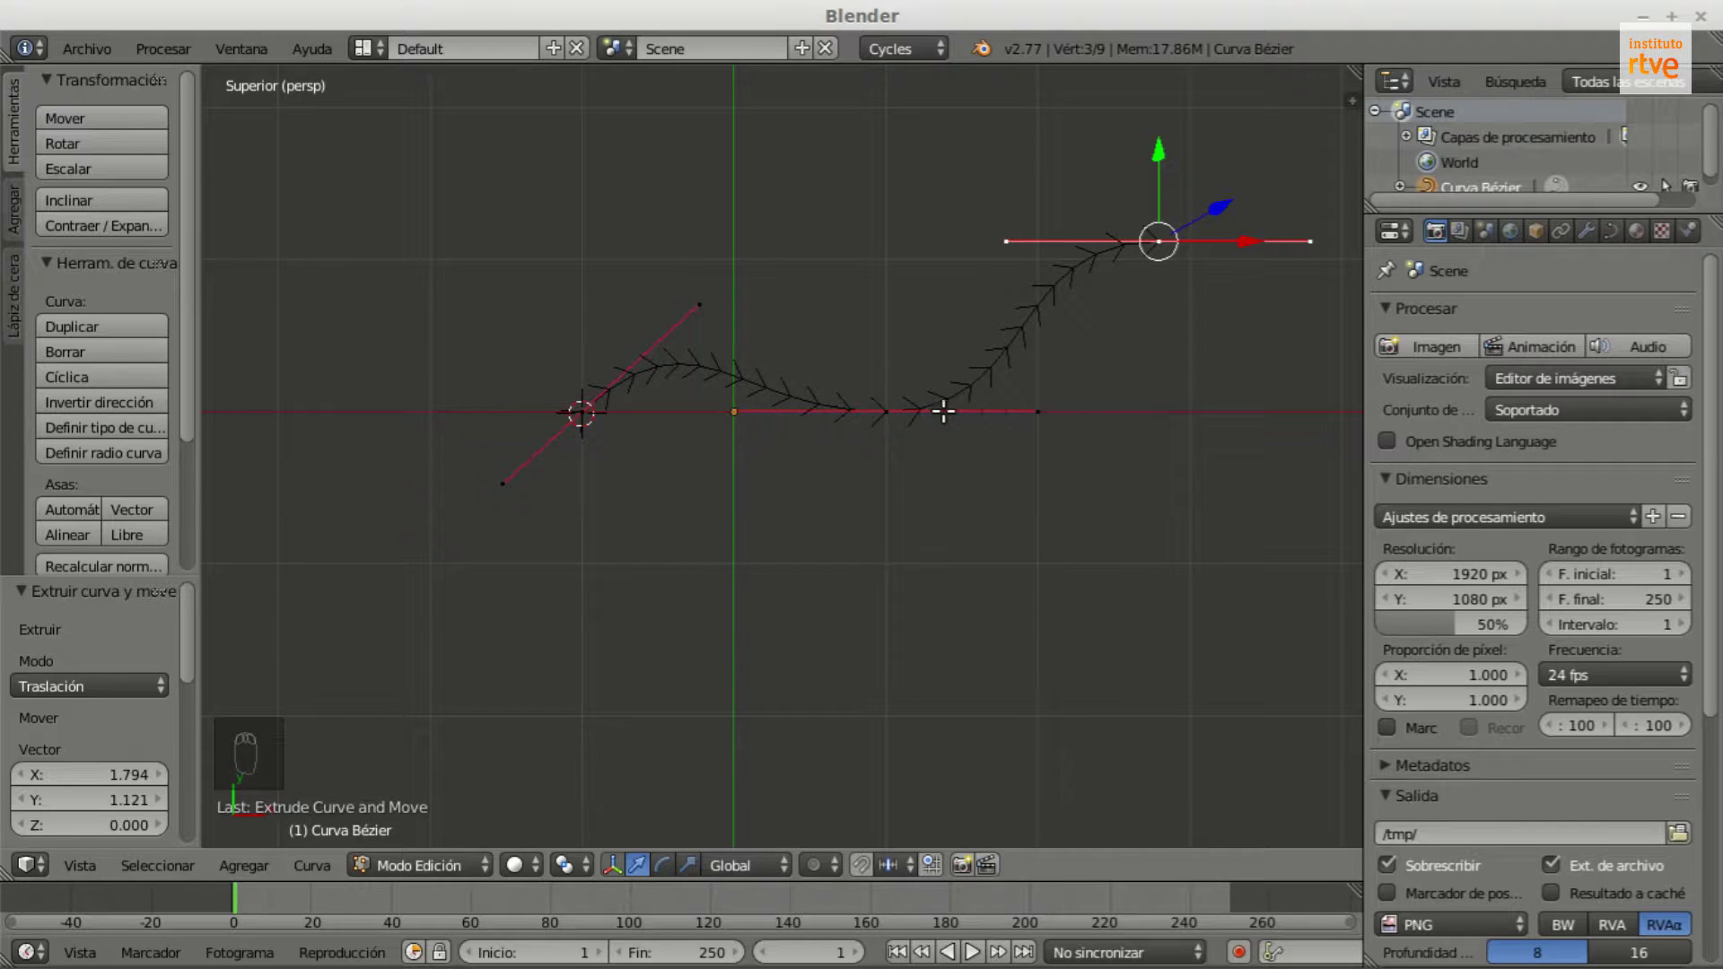
Step: Move the middle control point's right handle about 0.116 in X and its left handle about 0.058 in X and 0.008 in Y
right_click(884, 412)
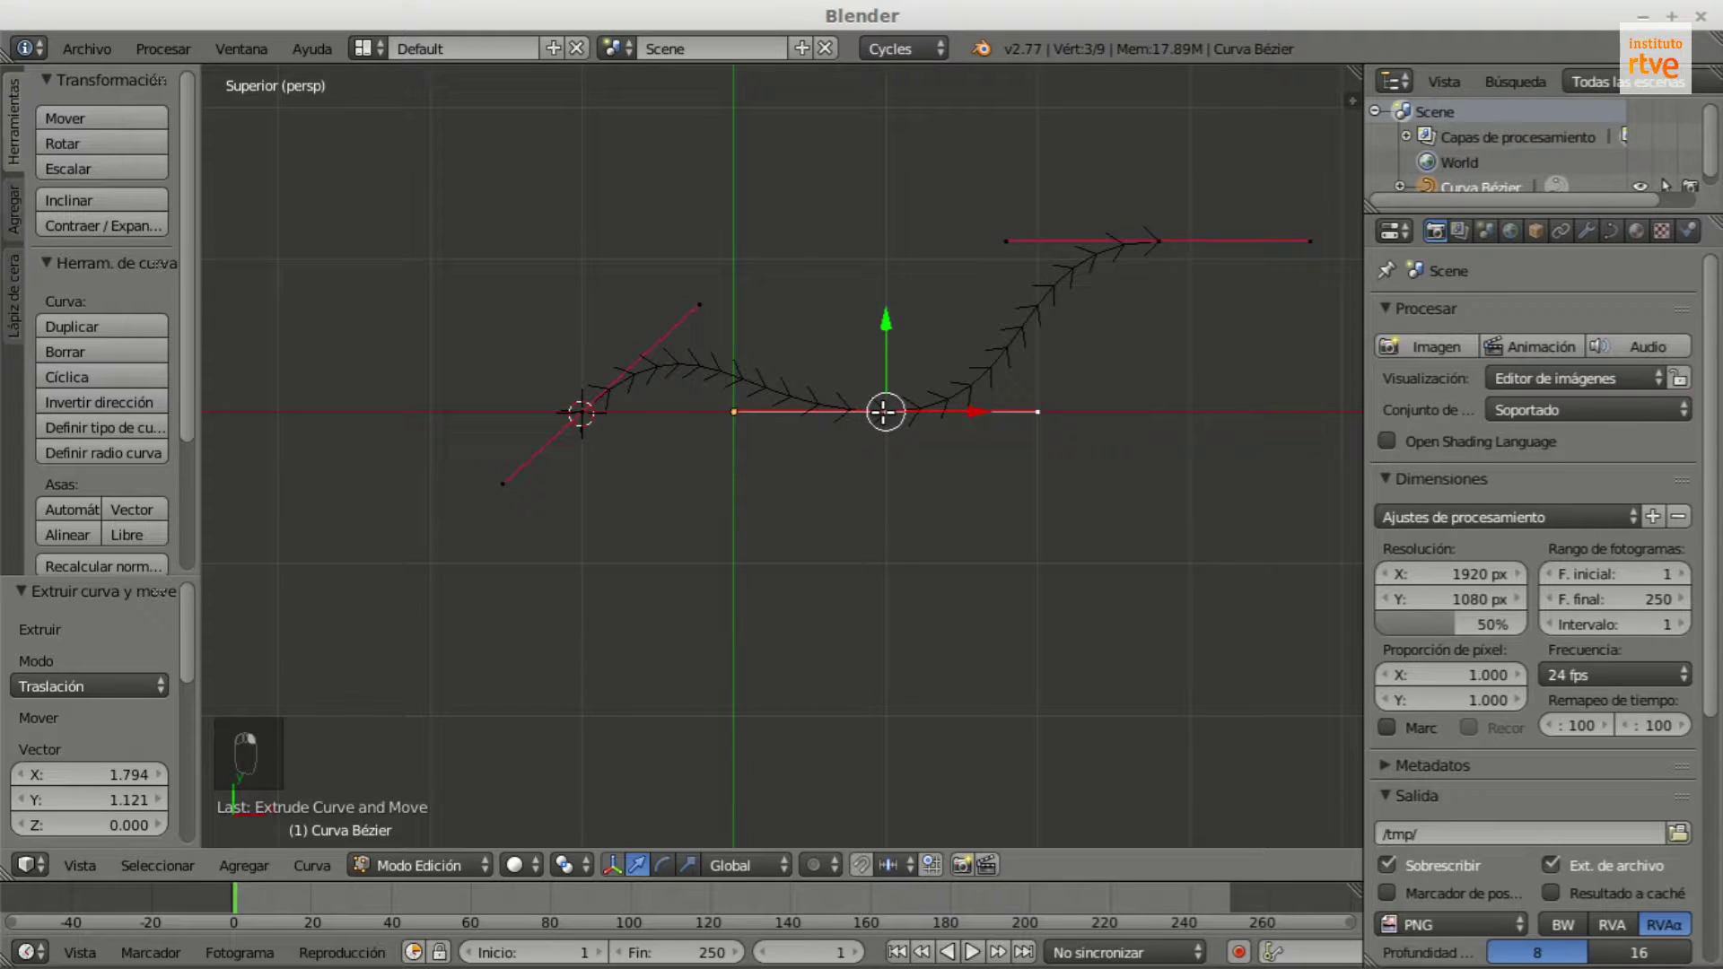
right_click(1039, 411)
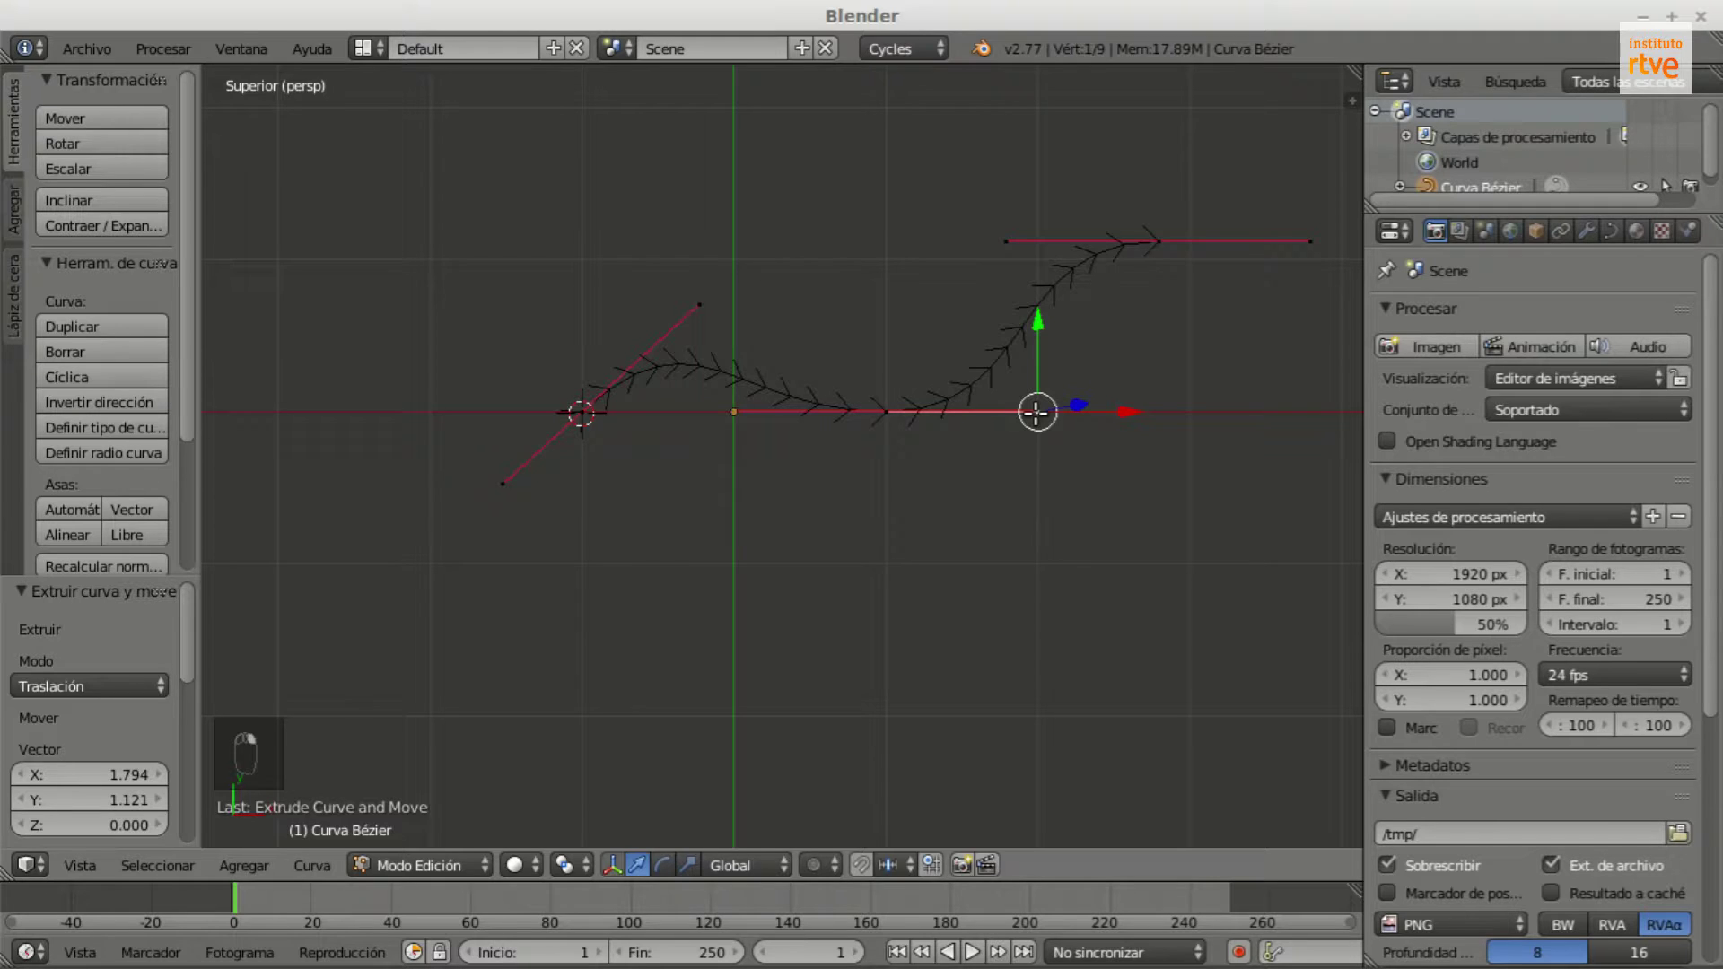
key(g)
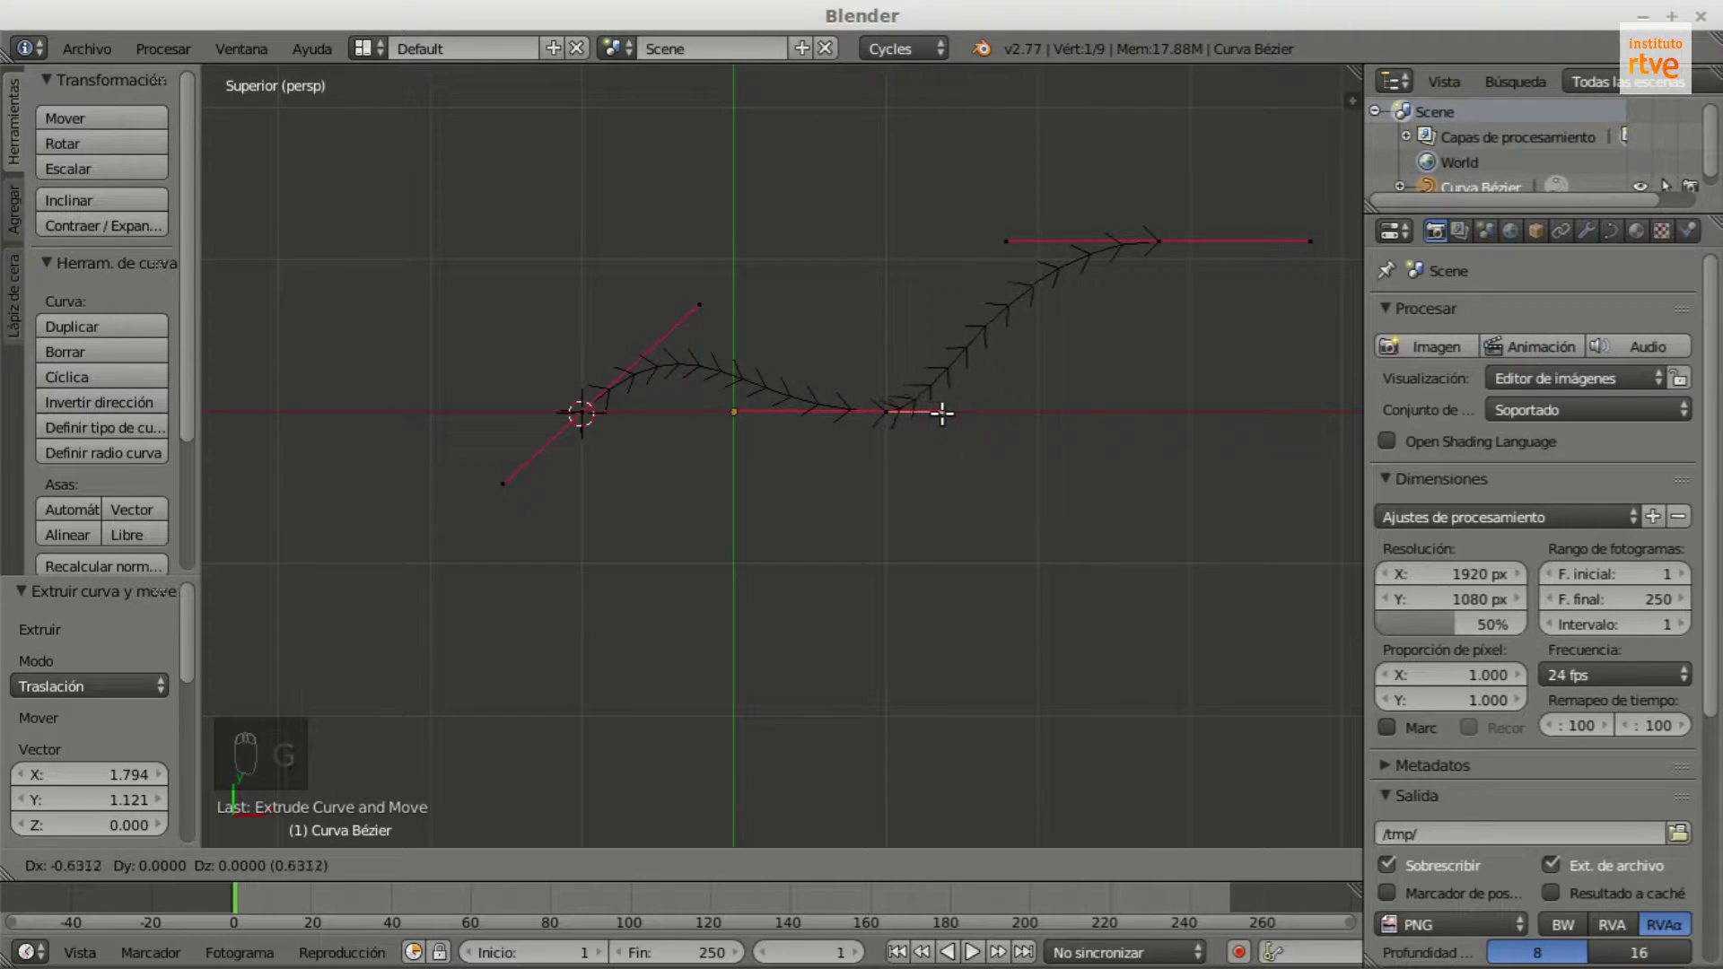
click(1050, 412)
right_click(734, 412)
key(g)
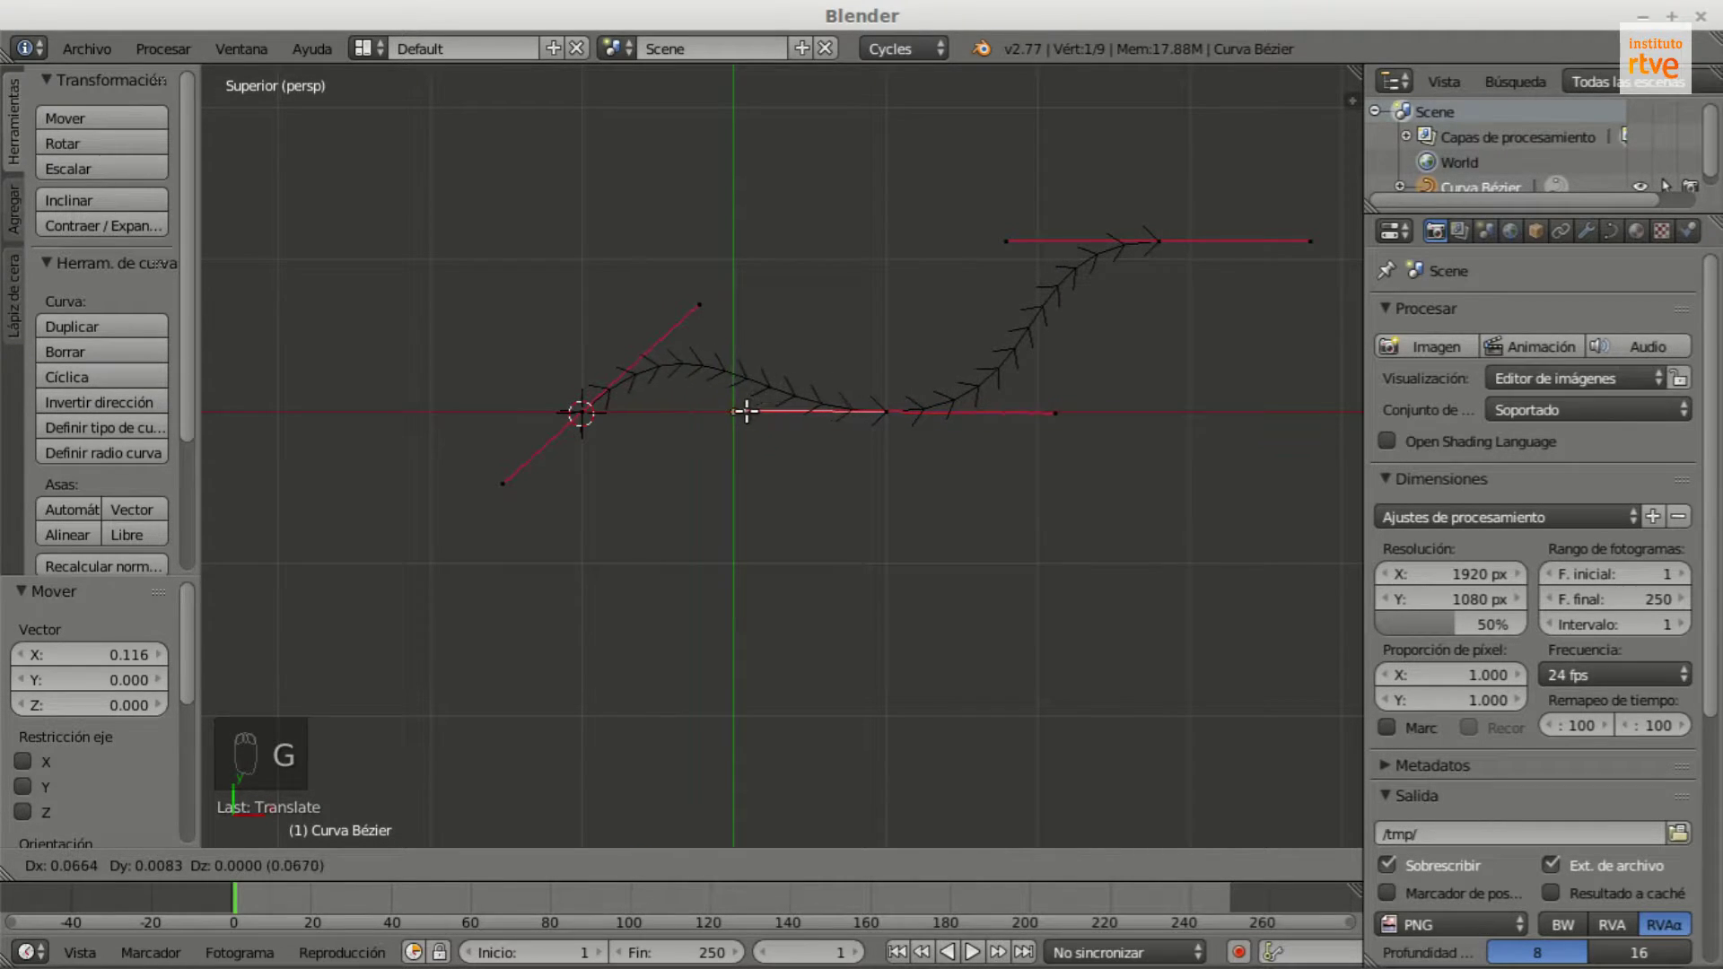
click(849, 417)
Step: Try the Alineada and Automática handle types on the curve's middle control point
right_click(883, 412)
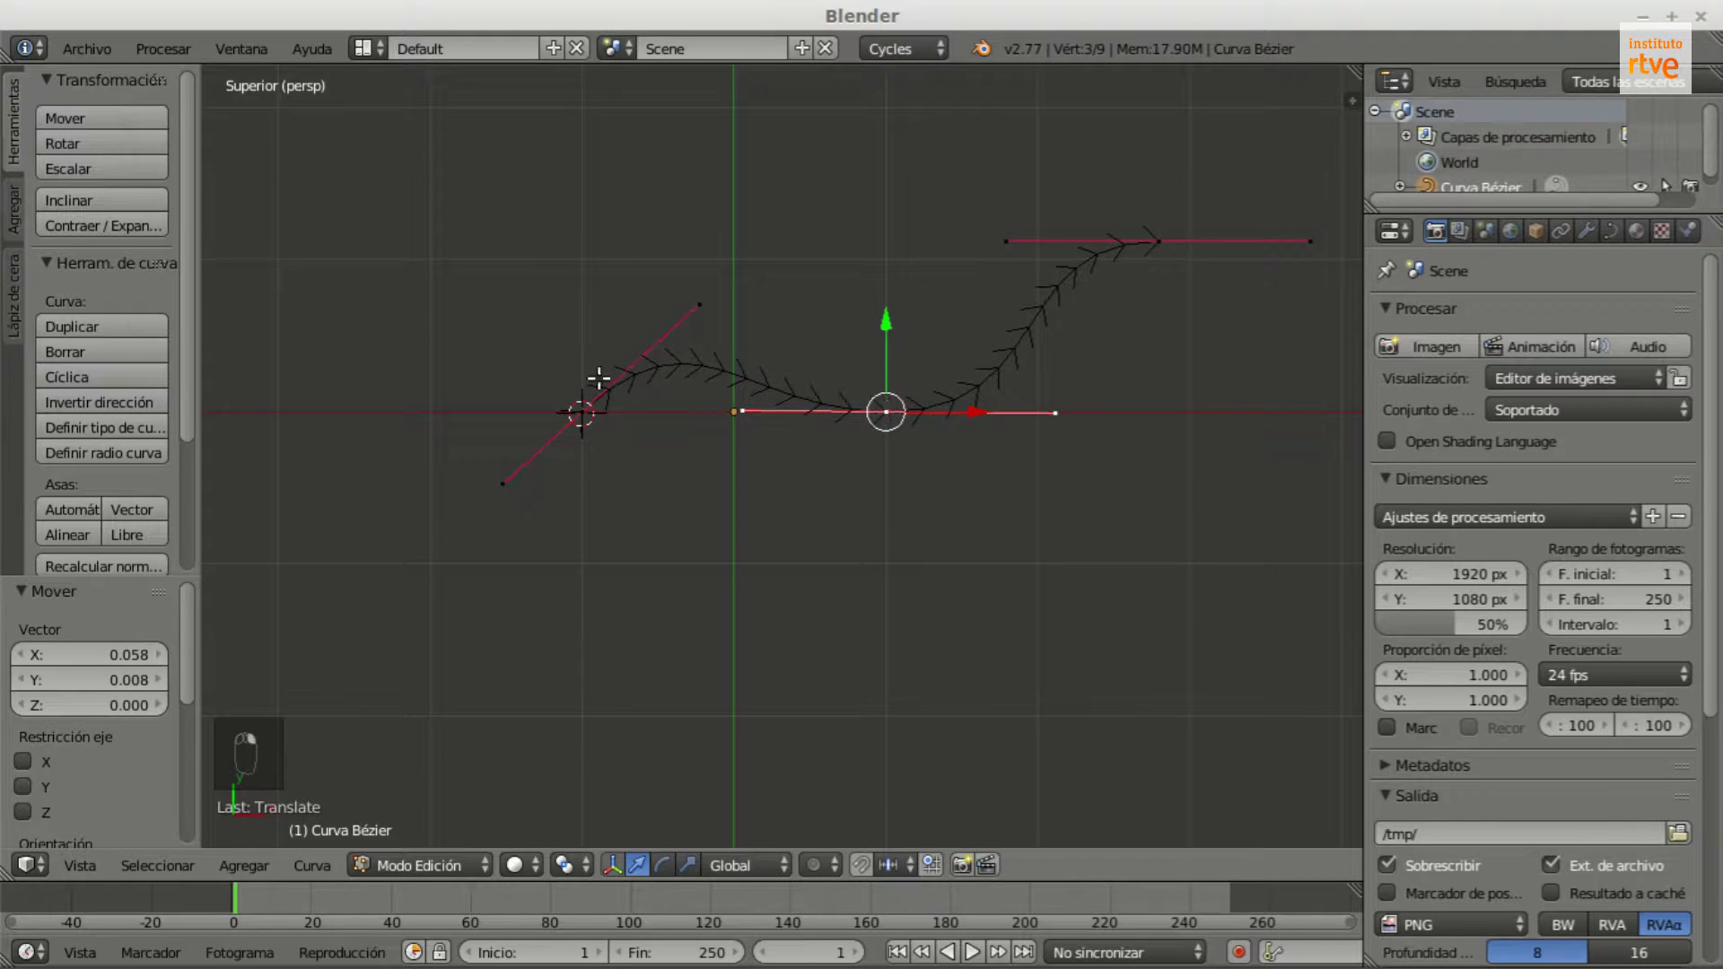
right_click(1158, 240)
right_click(884, 412)
right_click(582, 412)
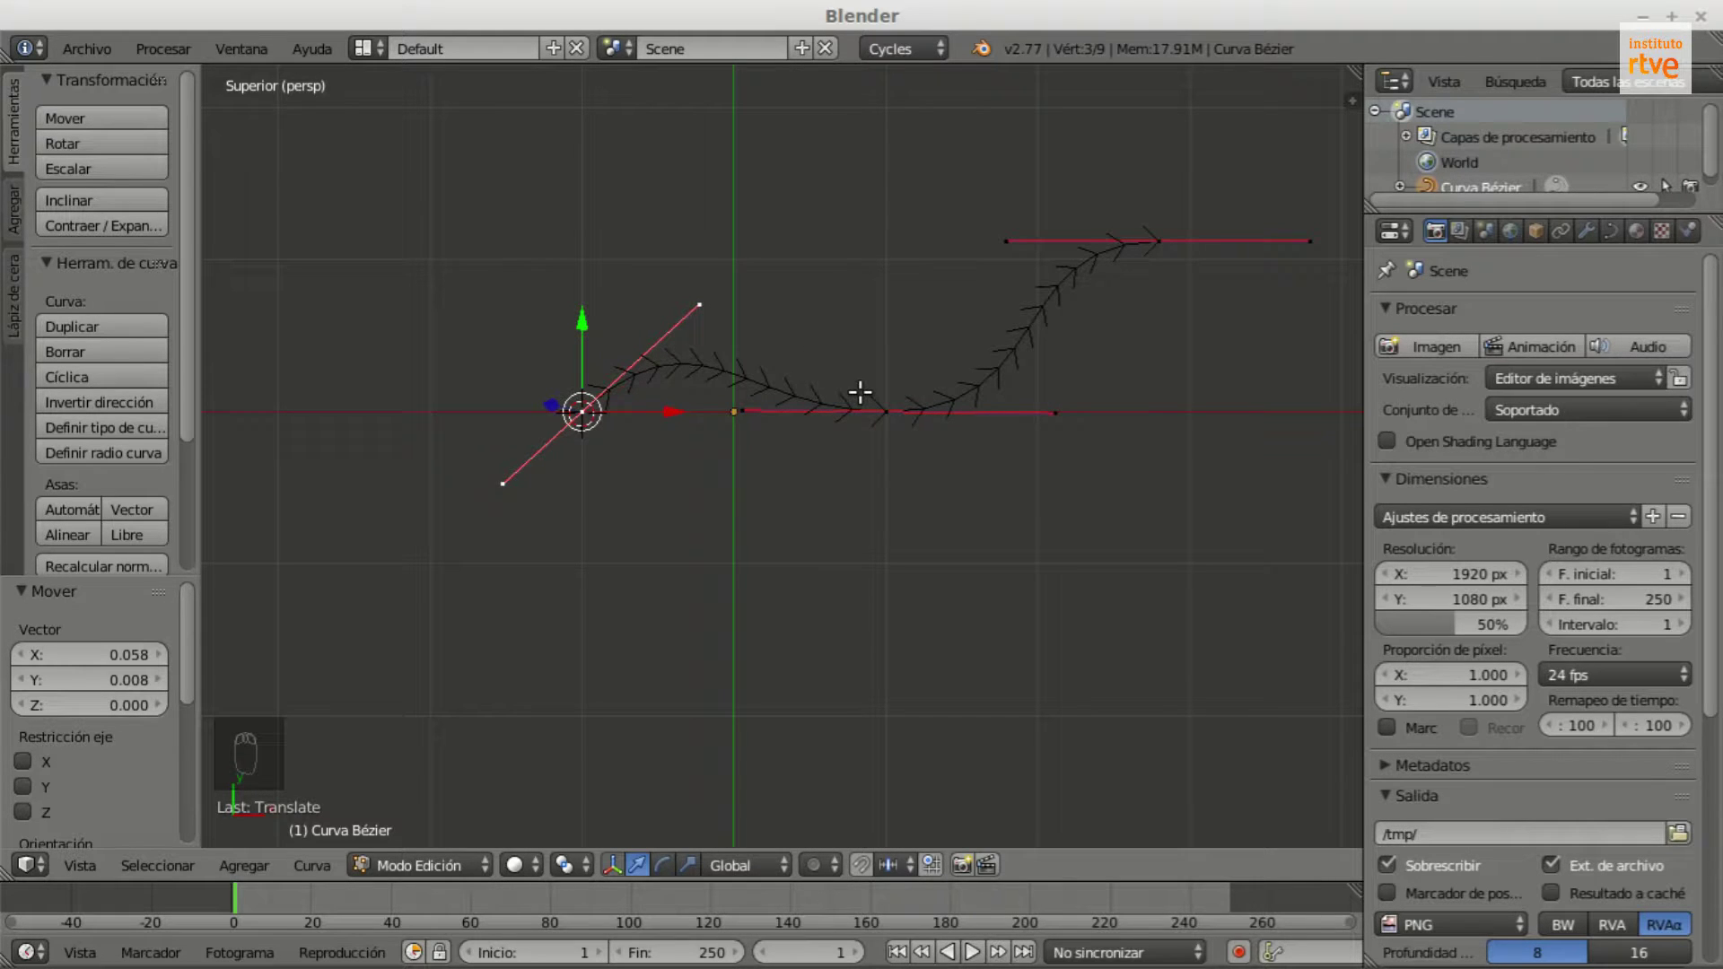
right_click(896, 412)
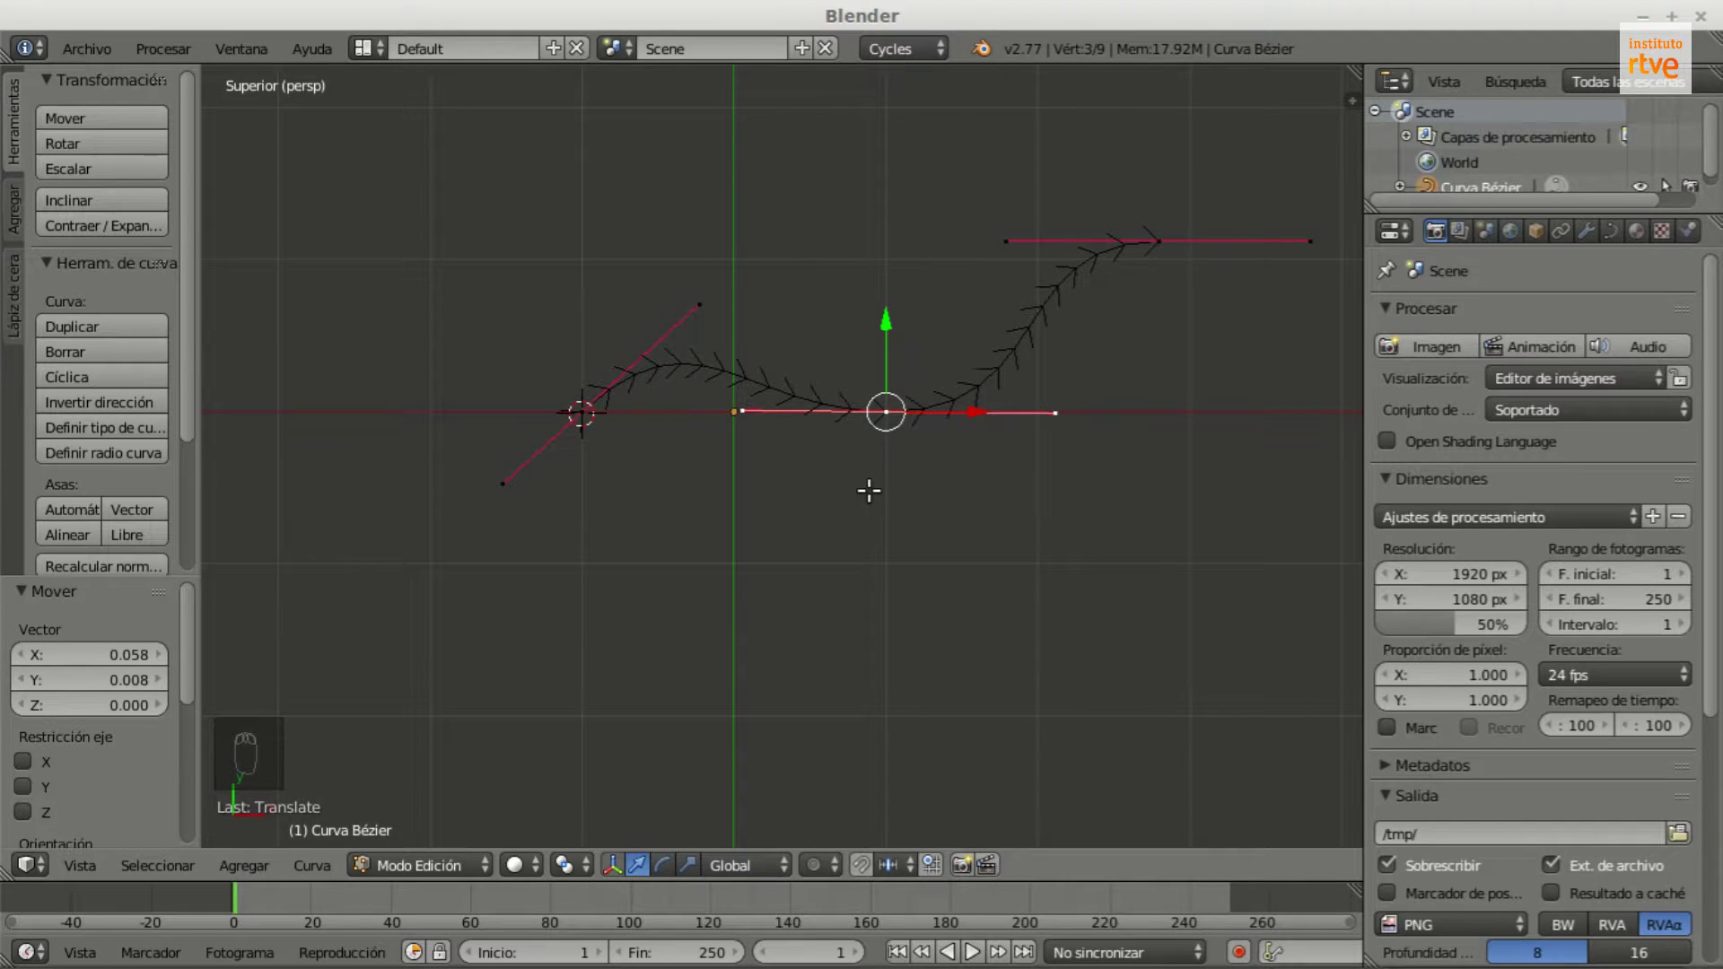
key(v)
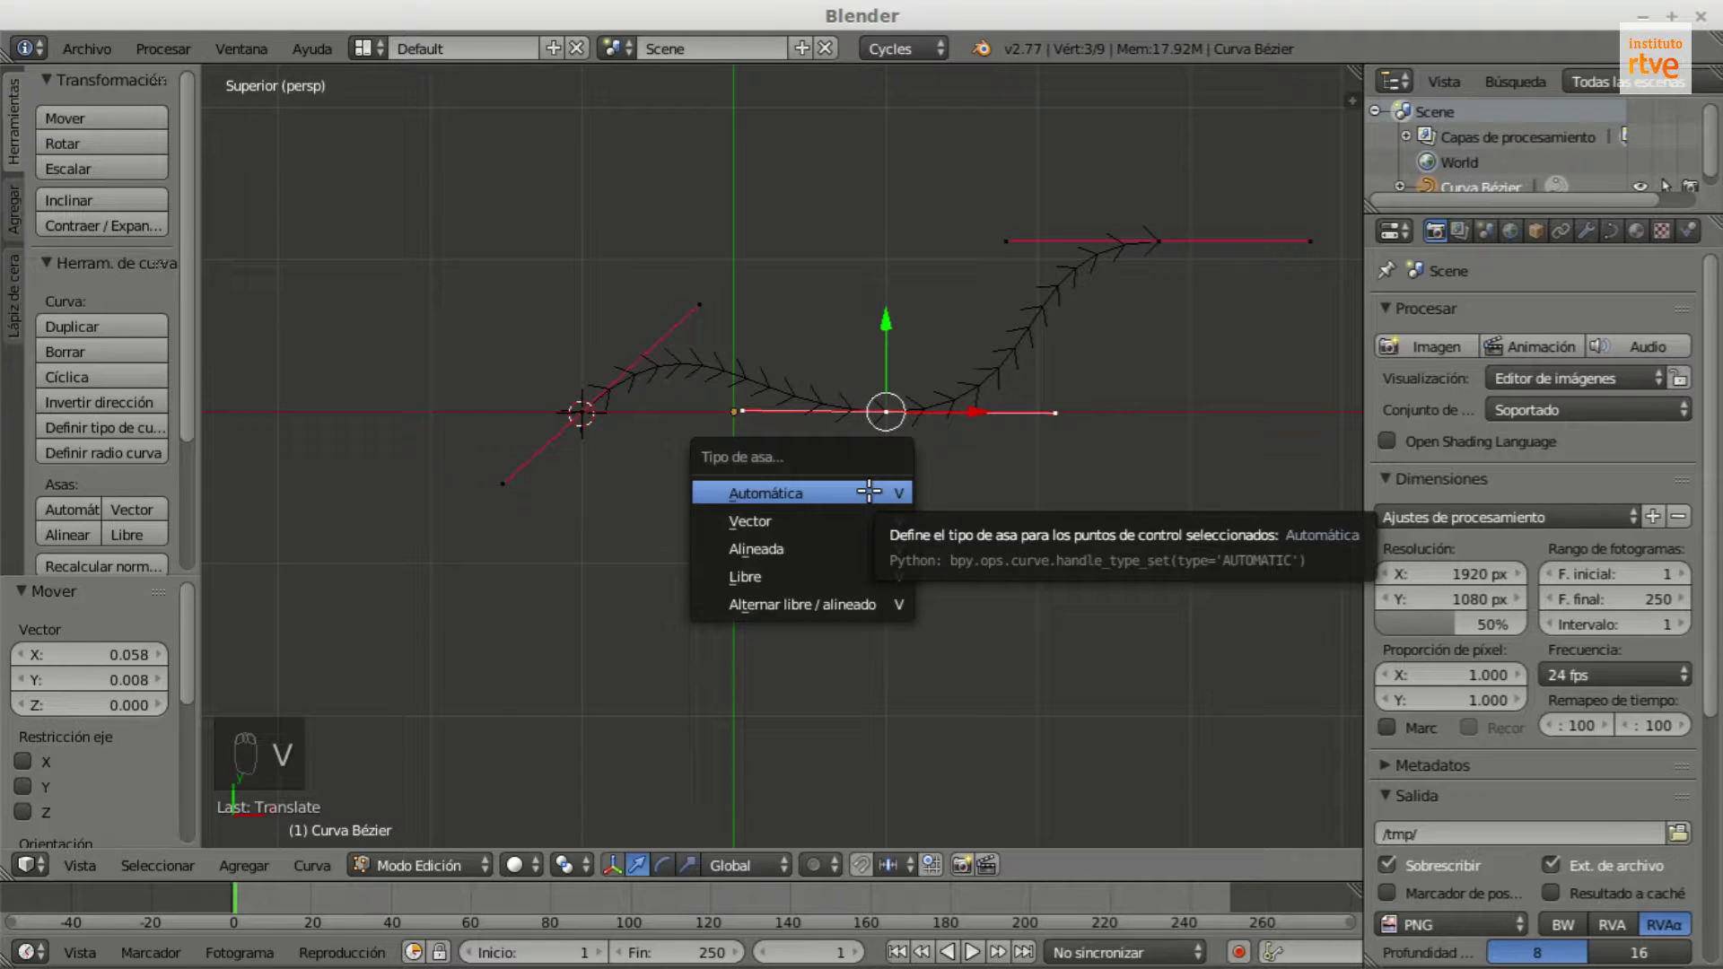
click(853, 548)
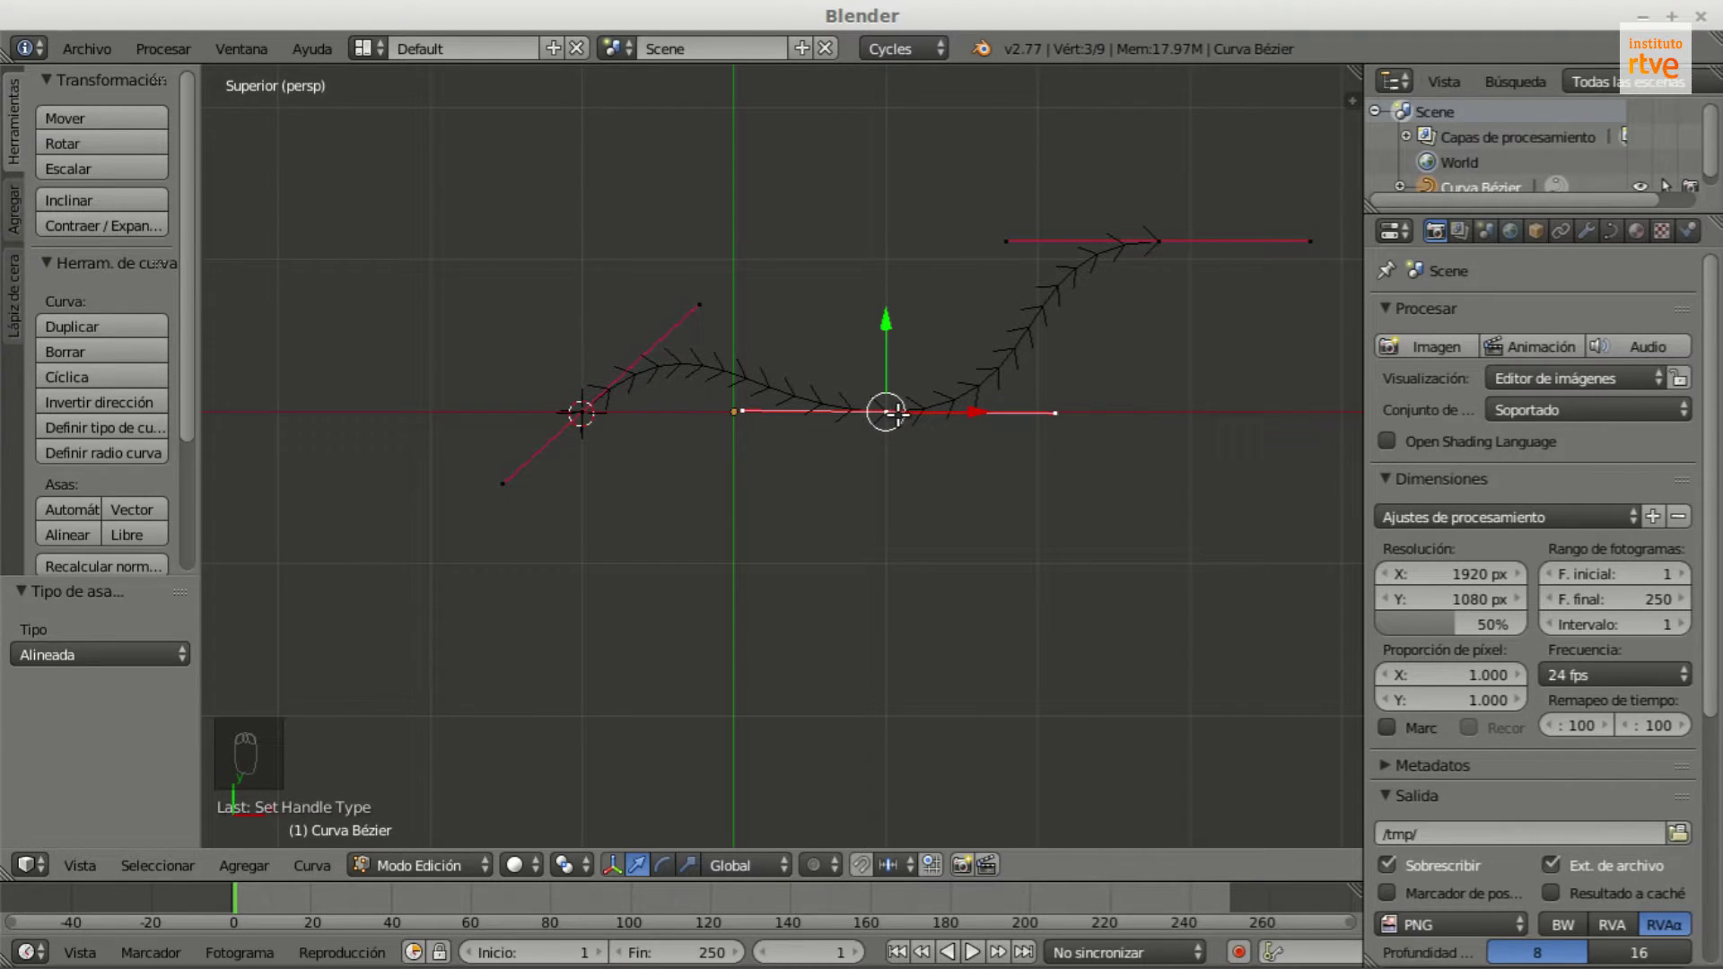
key(v)
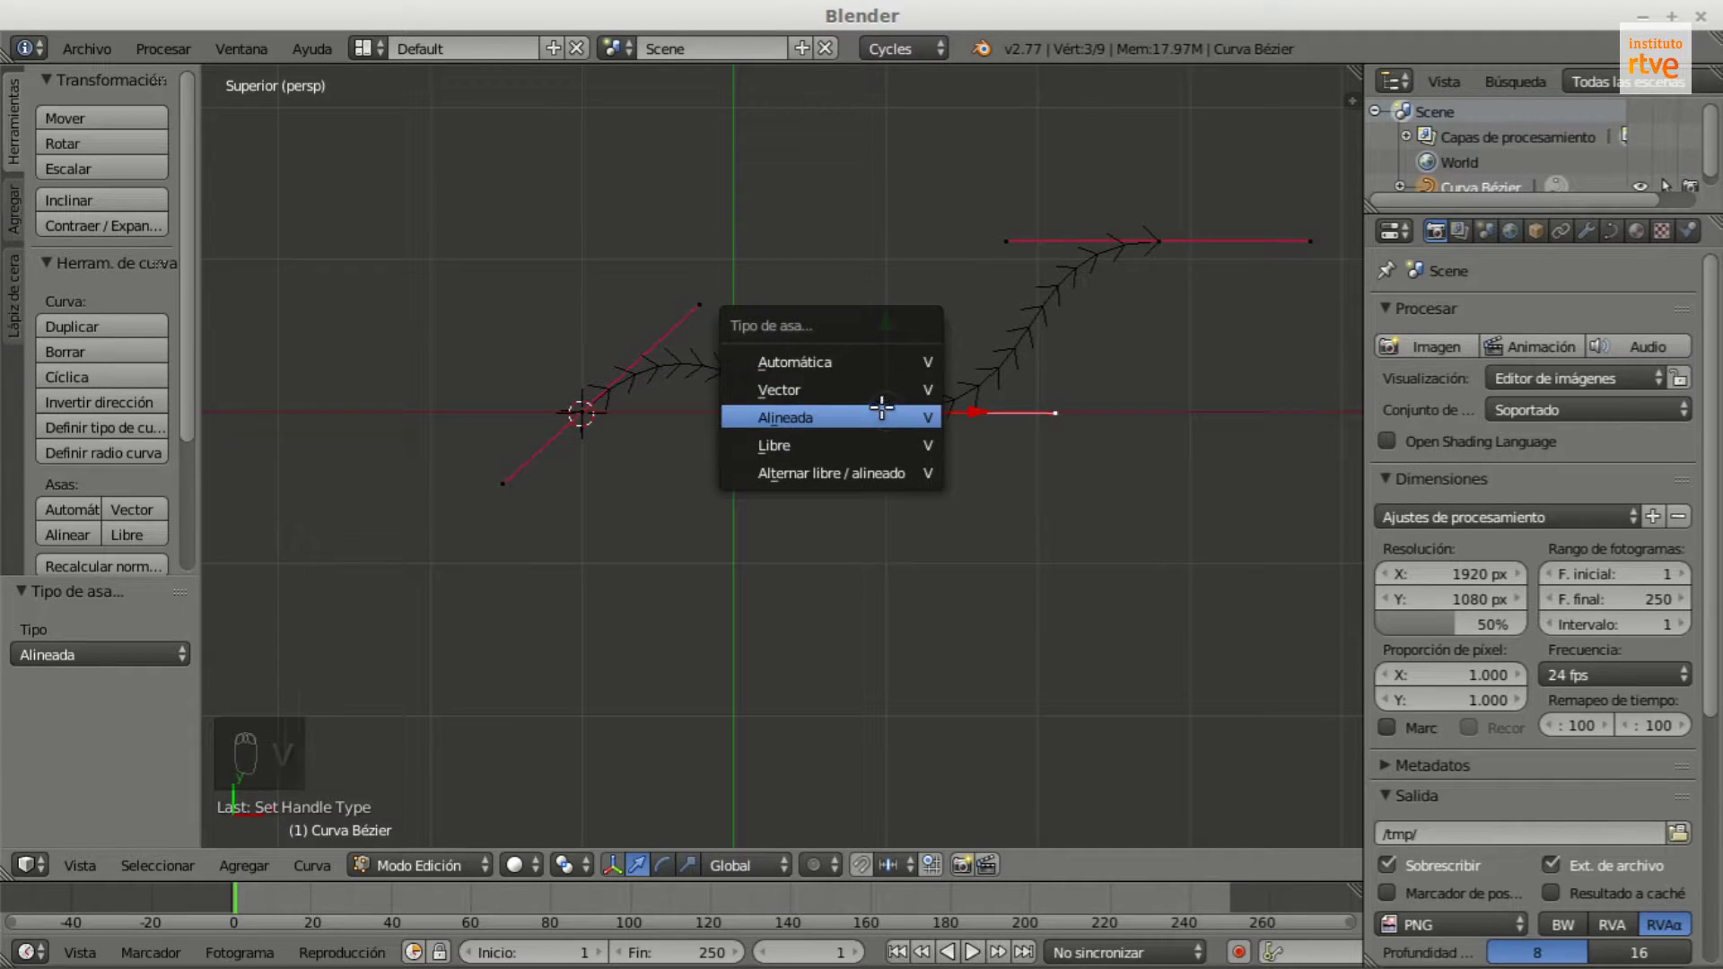
click(878, 361)
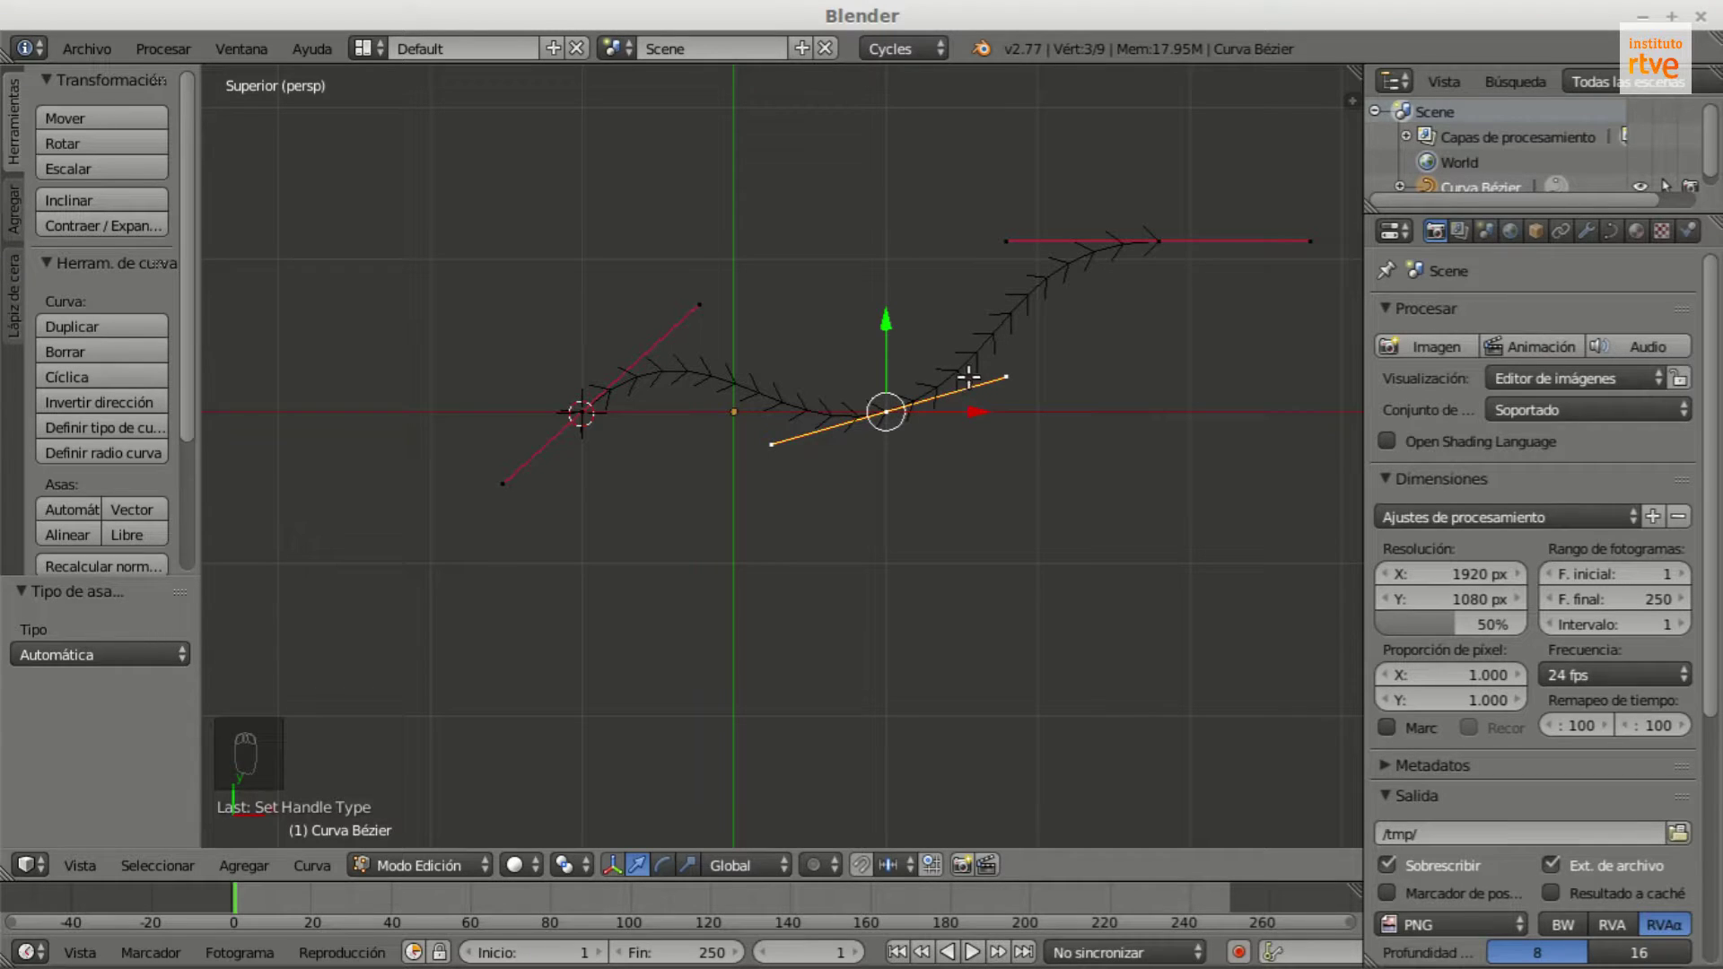
Step: Set the middle control point's handle type to Vector and move its right handle about -0.669 in X and 0.513 in Y
key(v)
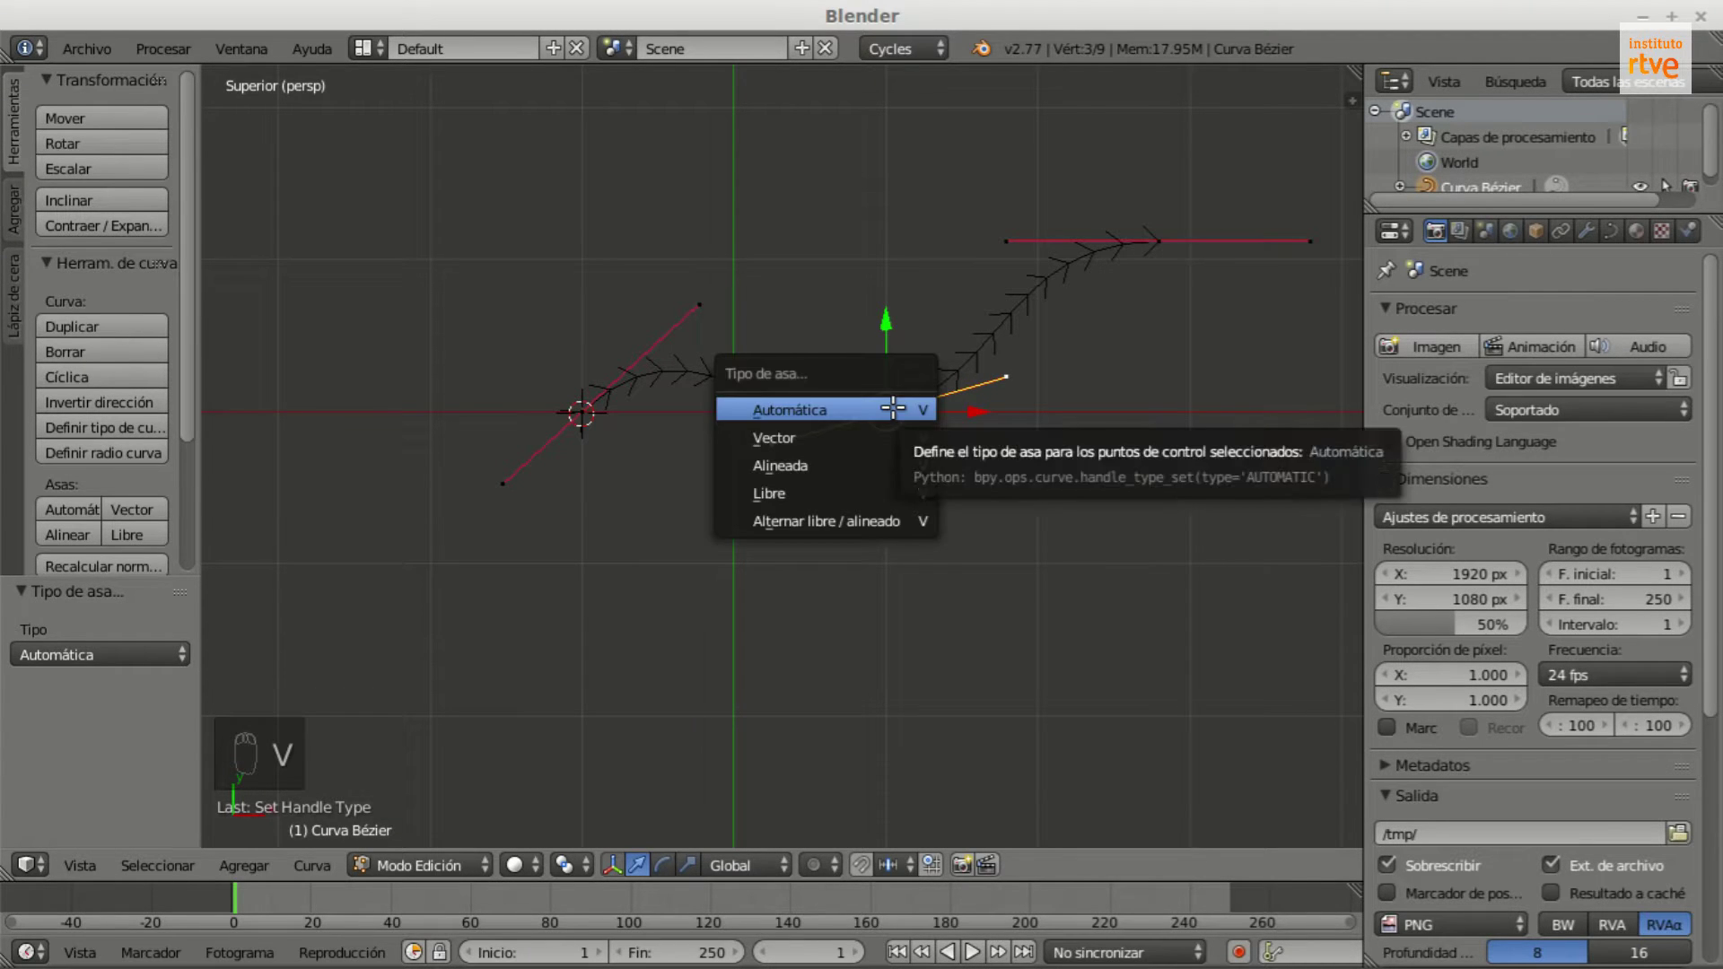
click(890, 435)
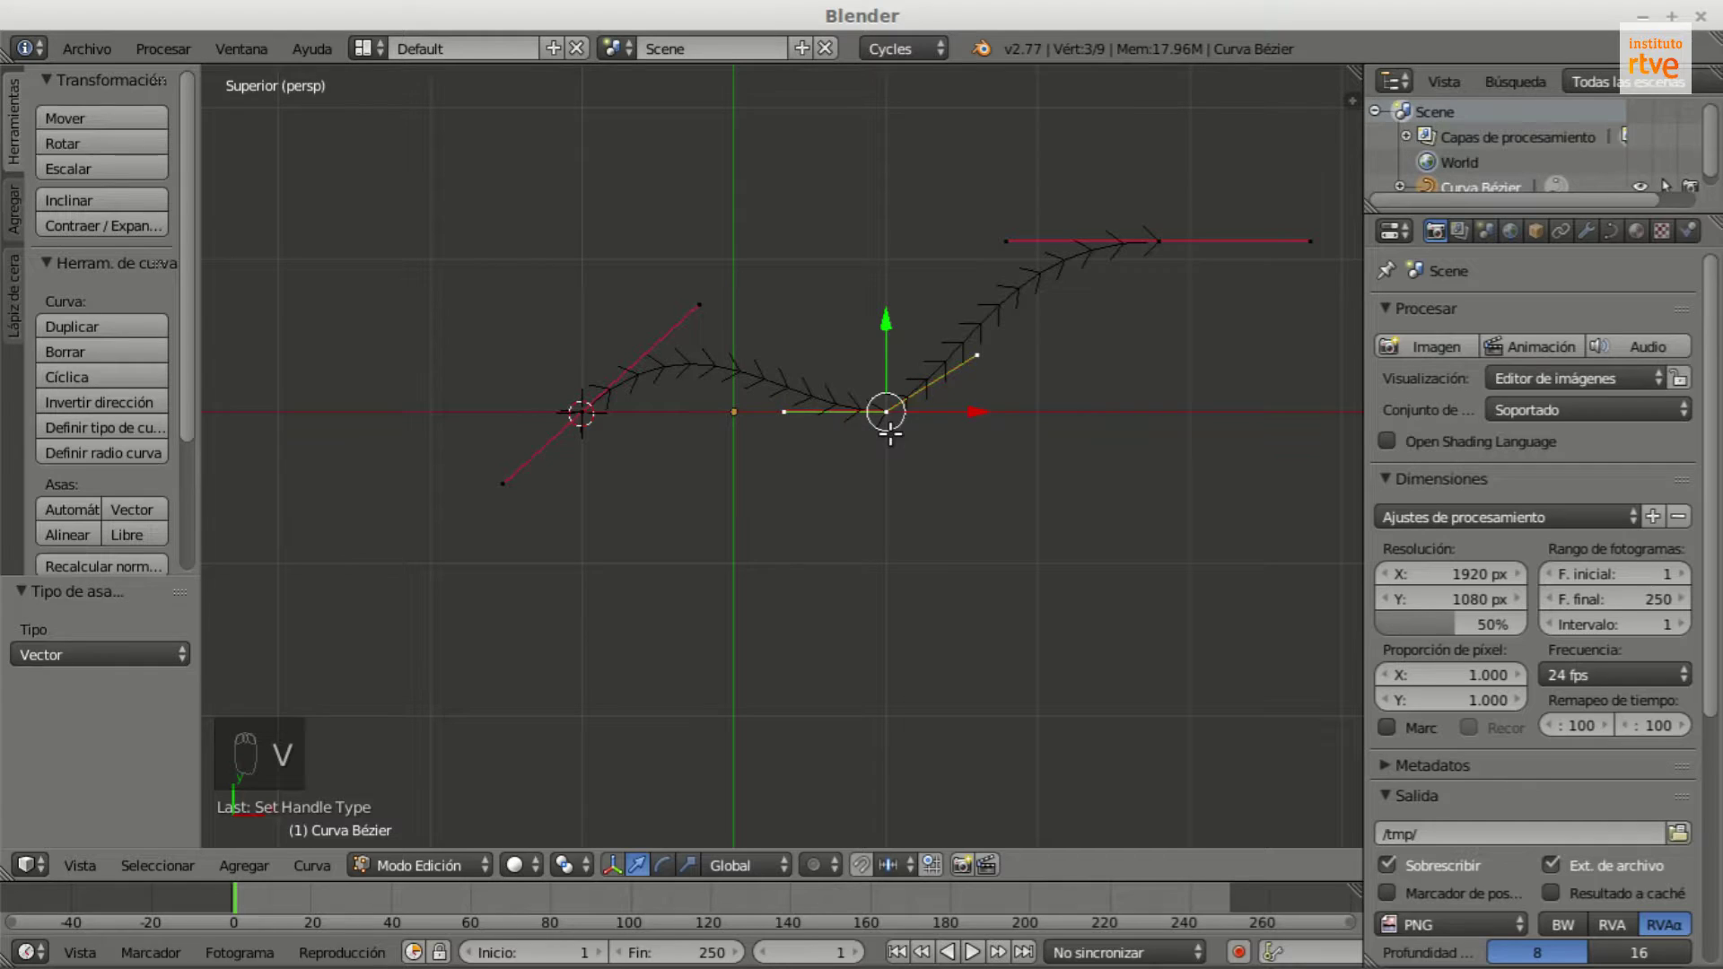
right_click(977, 356)
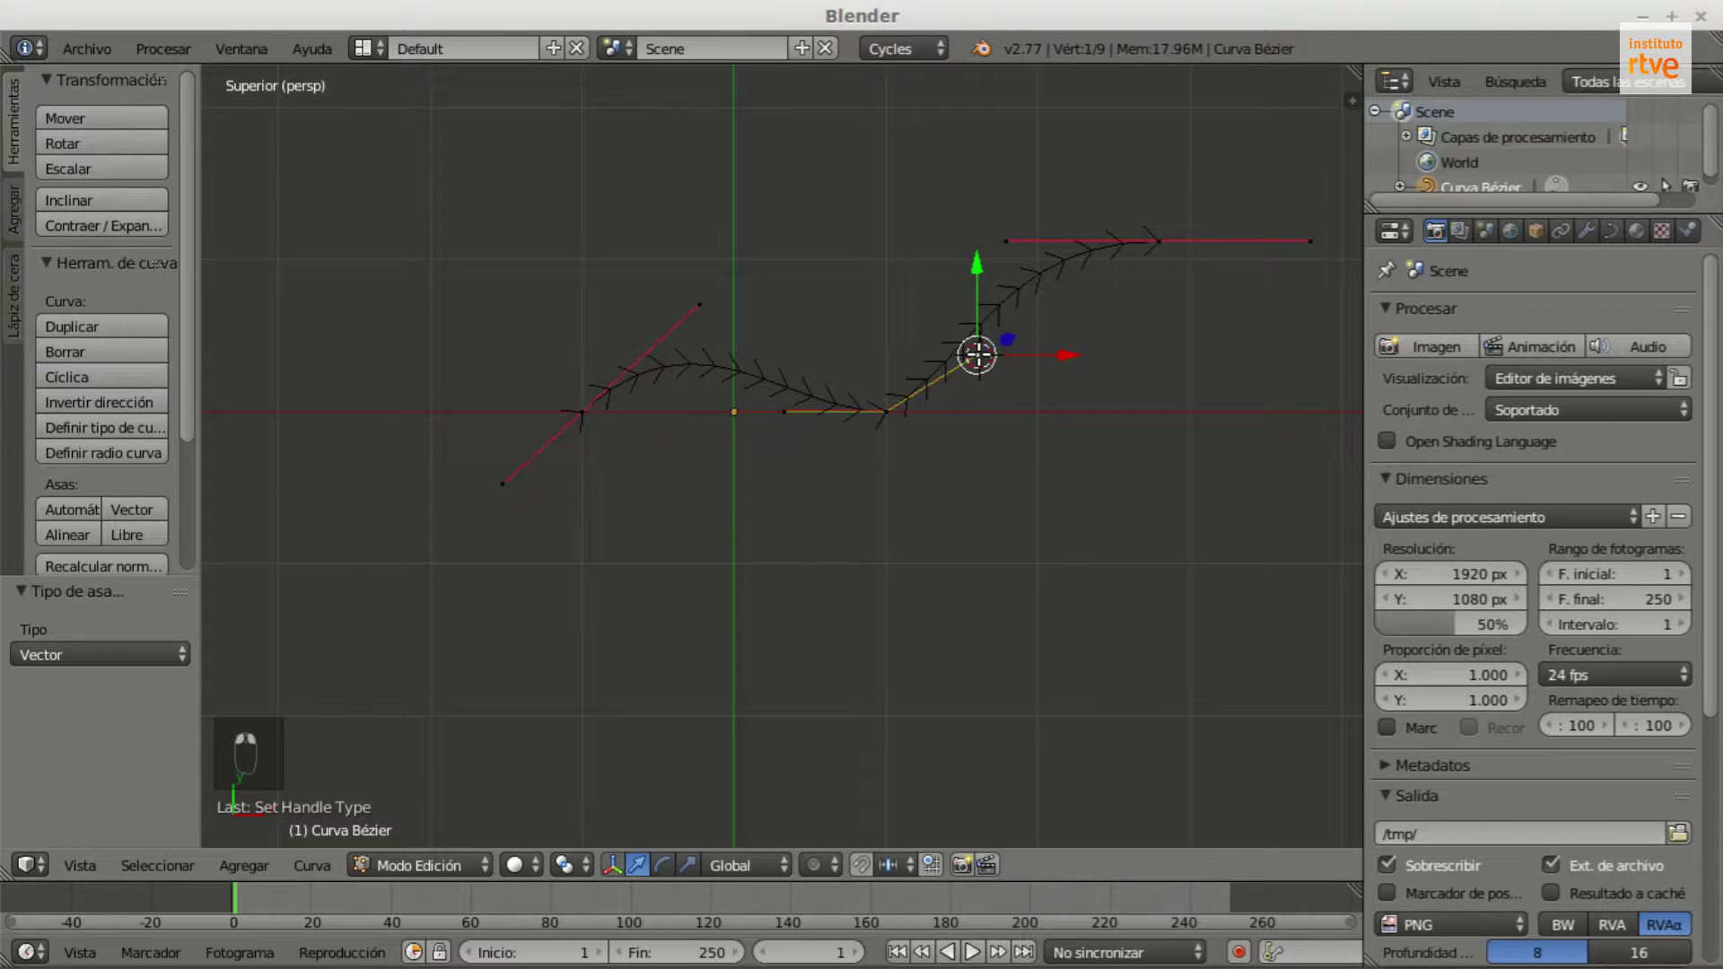
scroll(903, 431, up, 3)
scroll(874, 400, down, 1)
key(g)
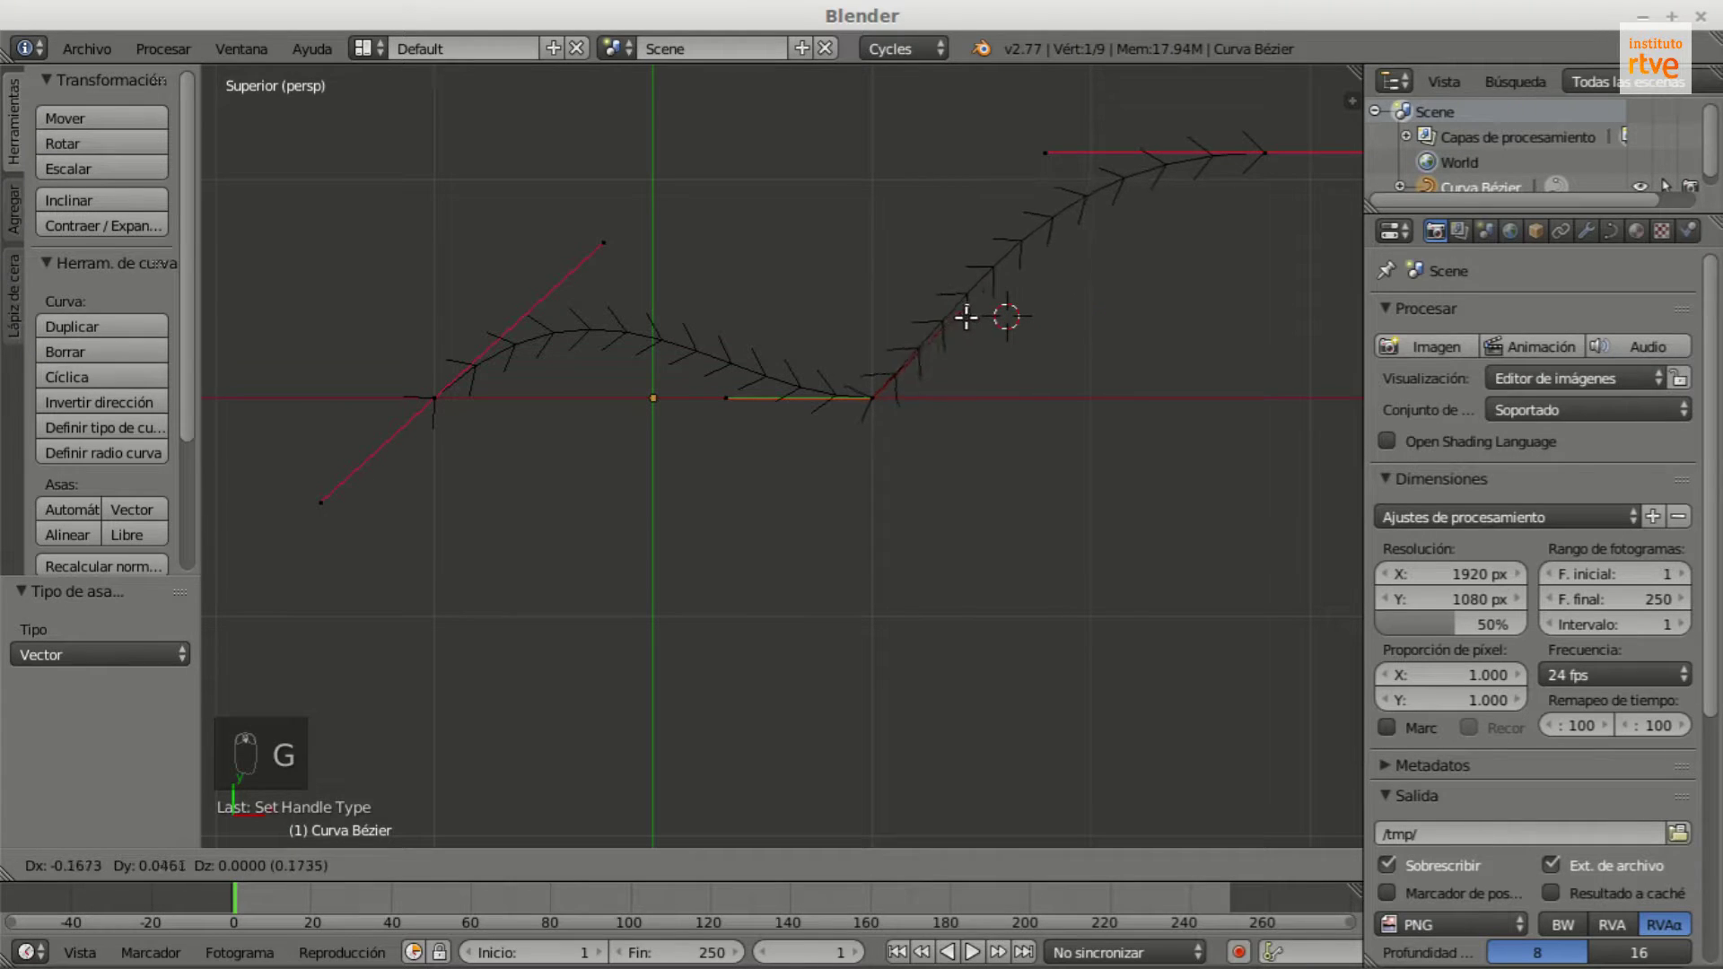
click(856, 208)
Step: Move the middle control point's left handle about 0.173 in X and 0.600 in Y, independently of the other handle
right_click(725, 397)
key(g)
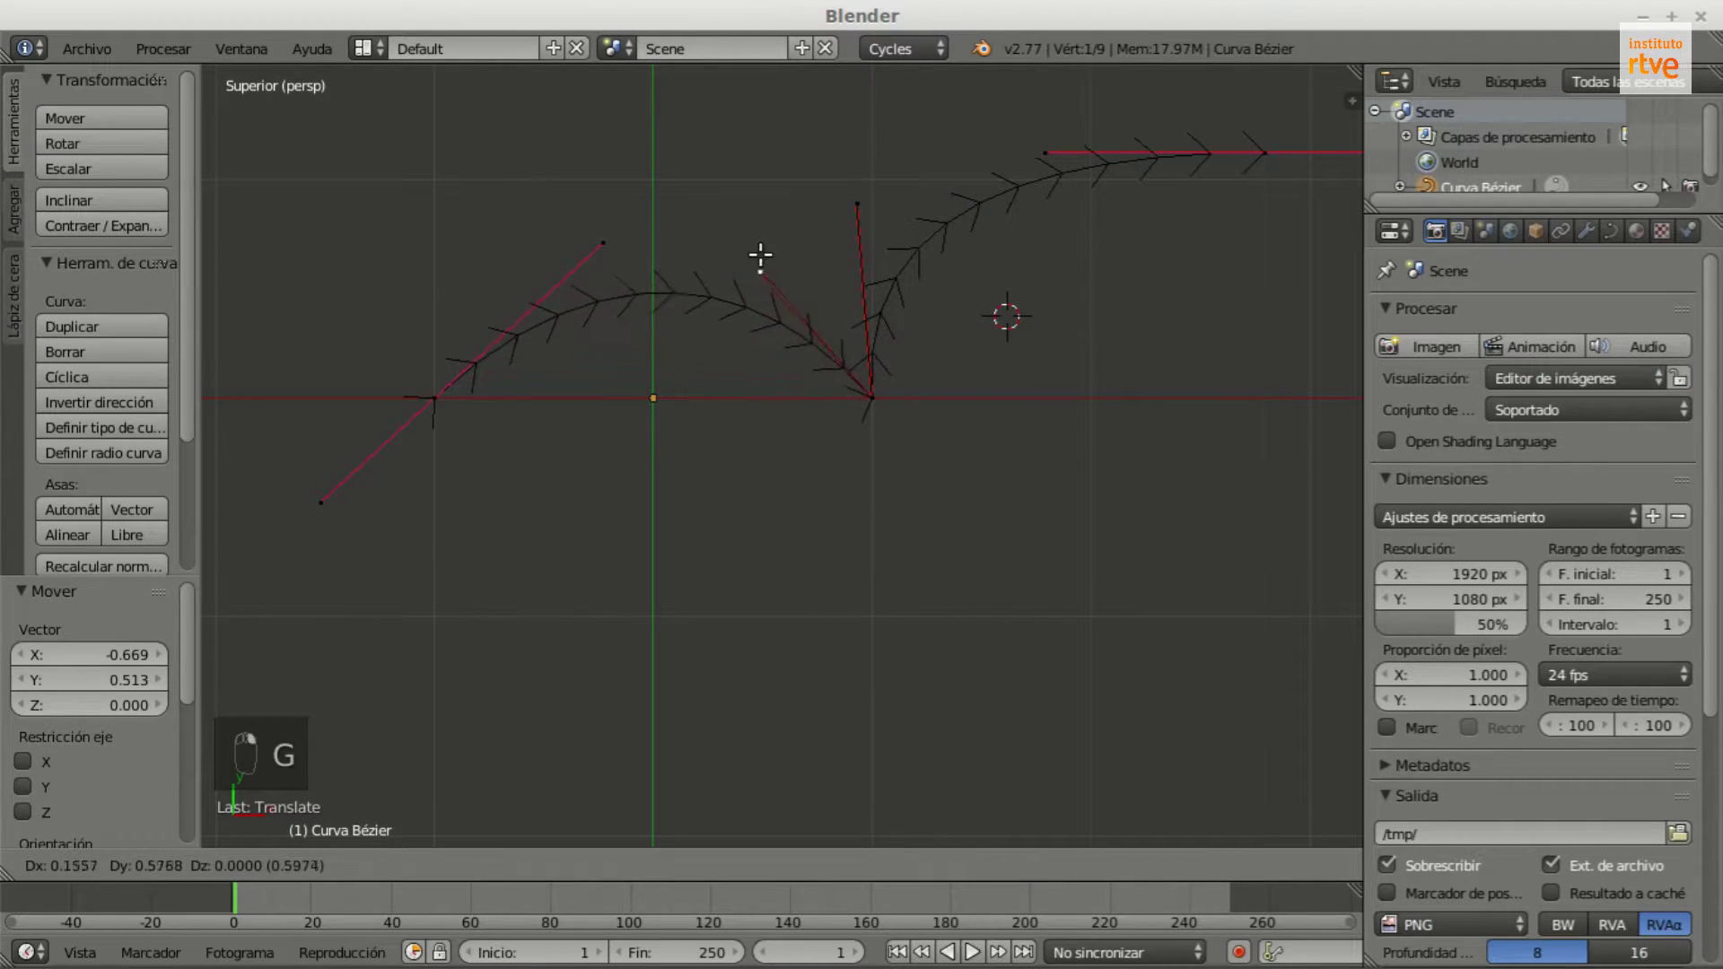
click(774, 278)
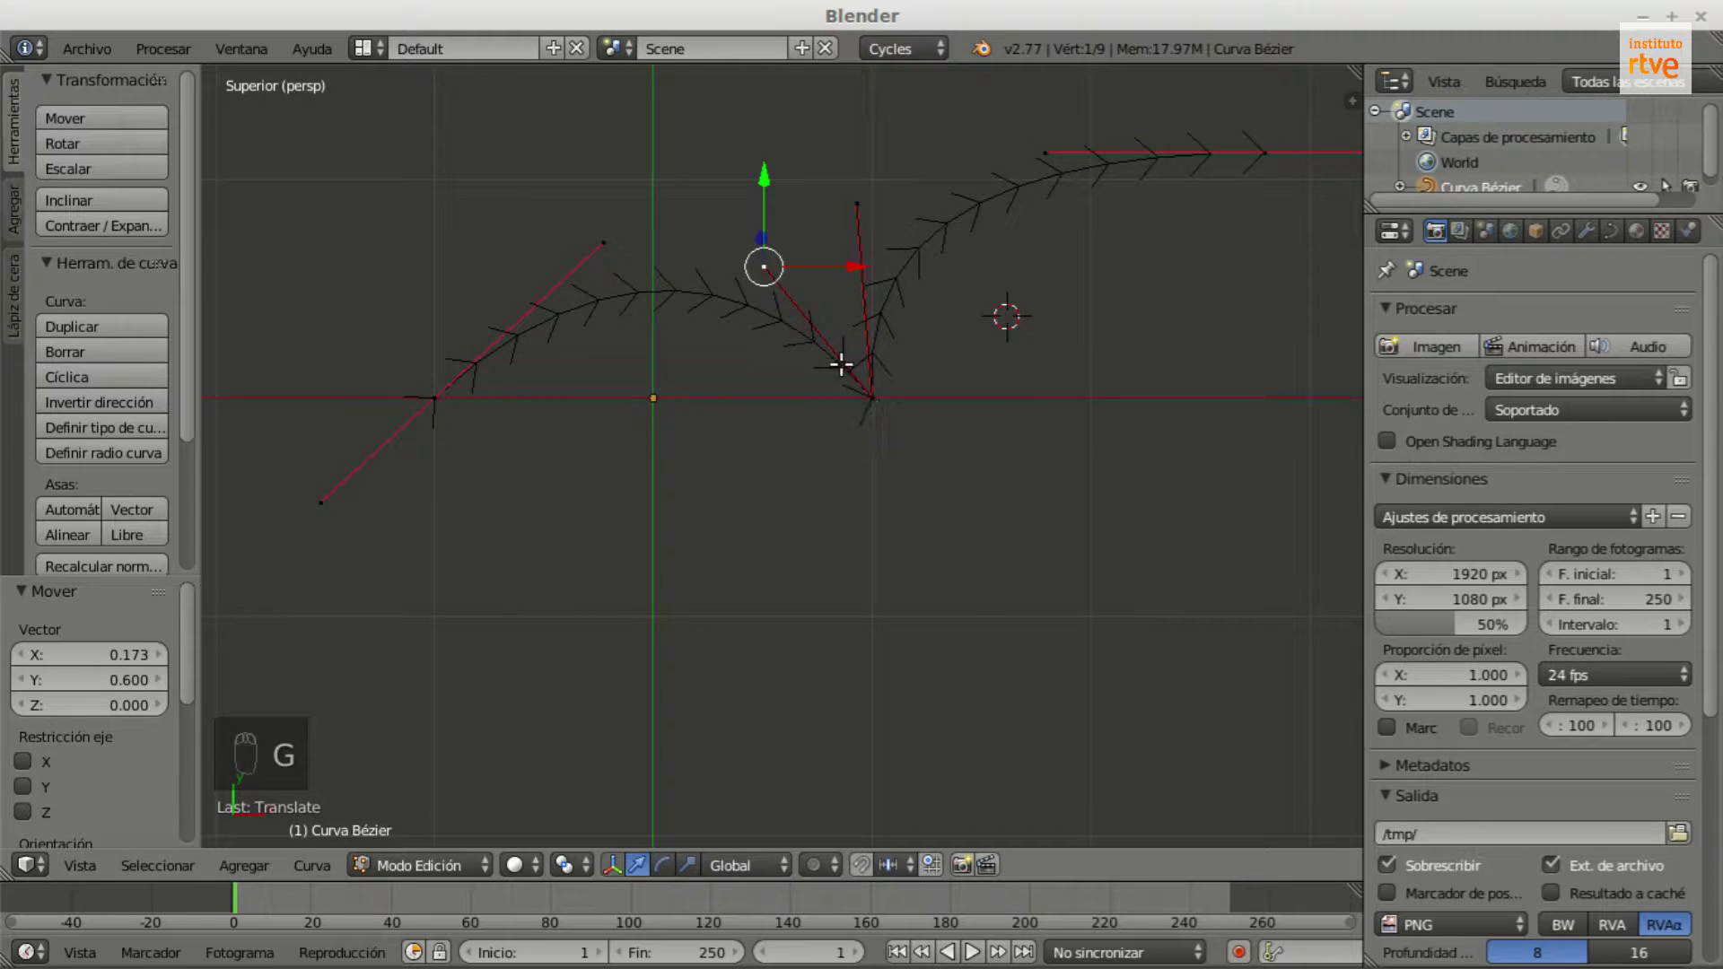
Step: Set the middle control point's handle type to Libre and move its right handle 0.980 in X and -2.128 in Y
right_click(869, 400)
key(v)
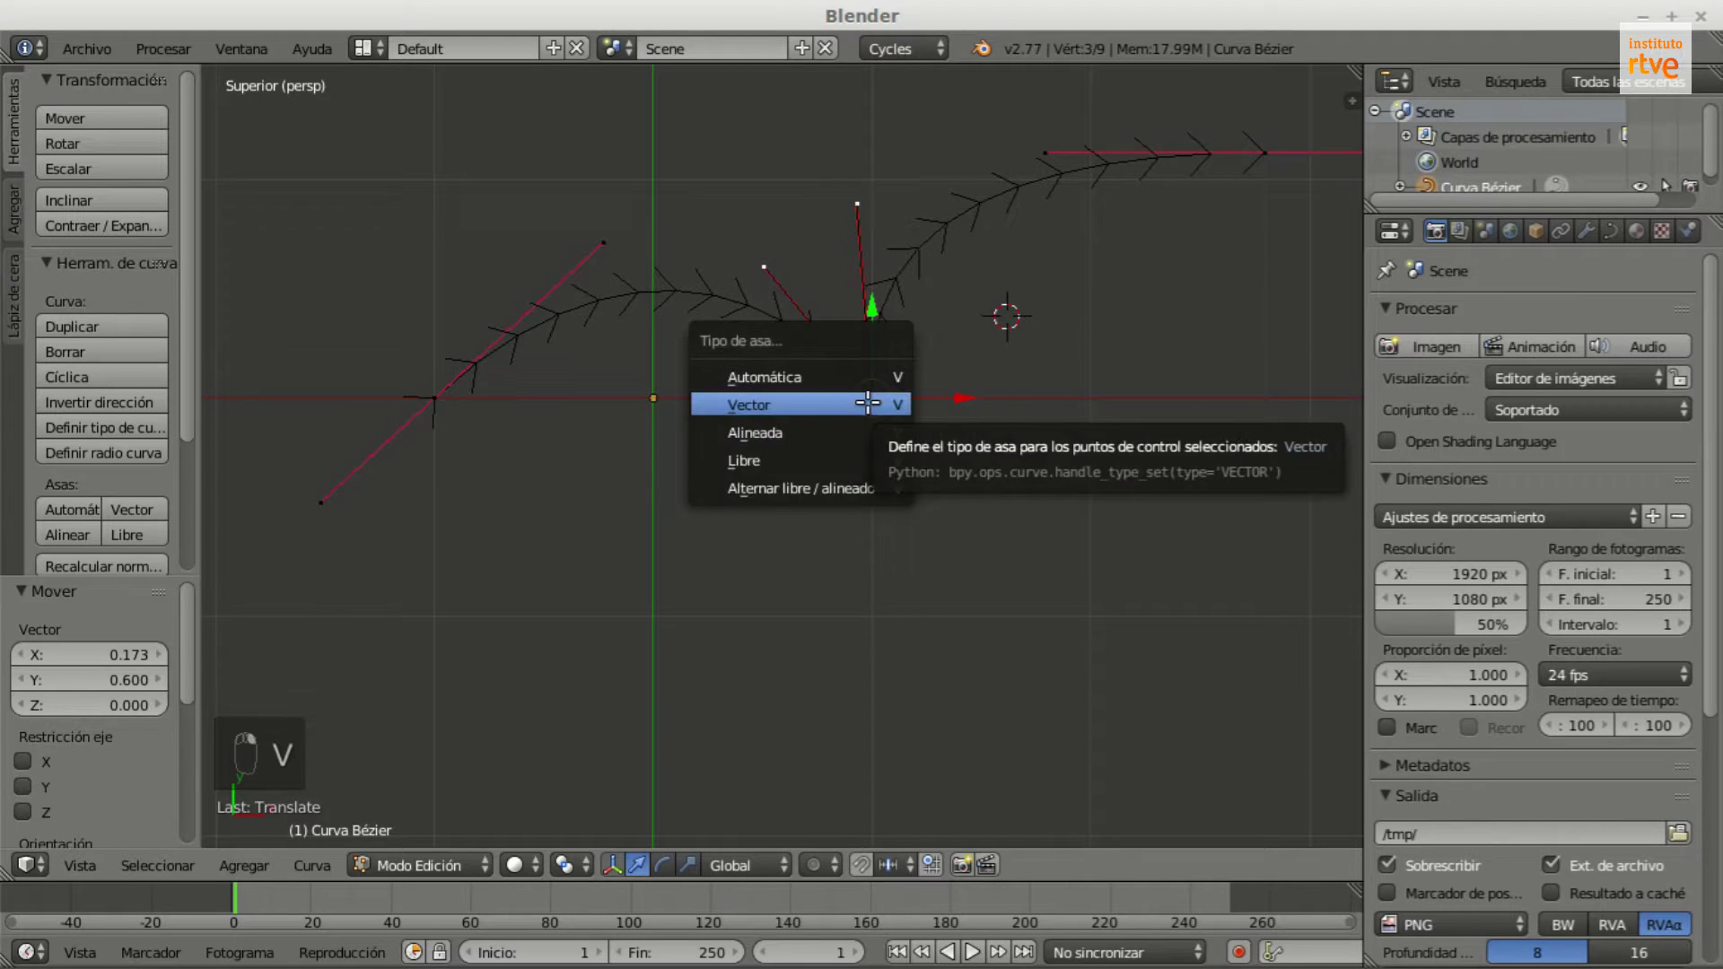
click(858, 454)
right_click(857, 205)
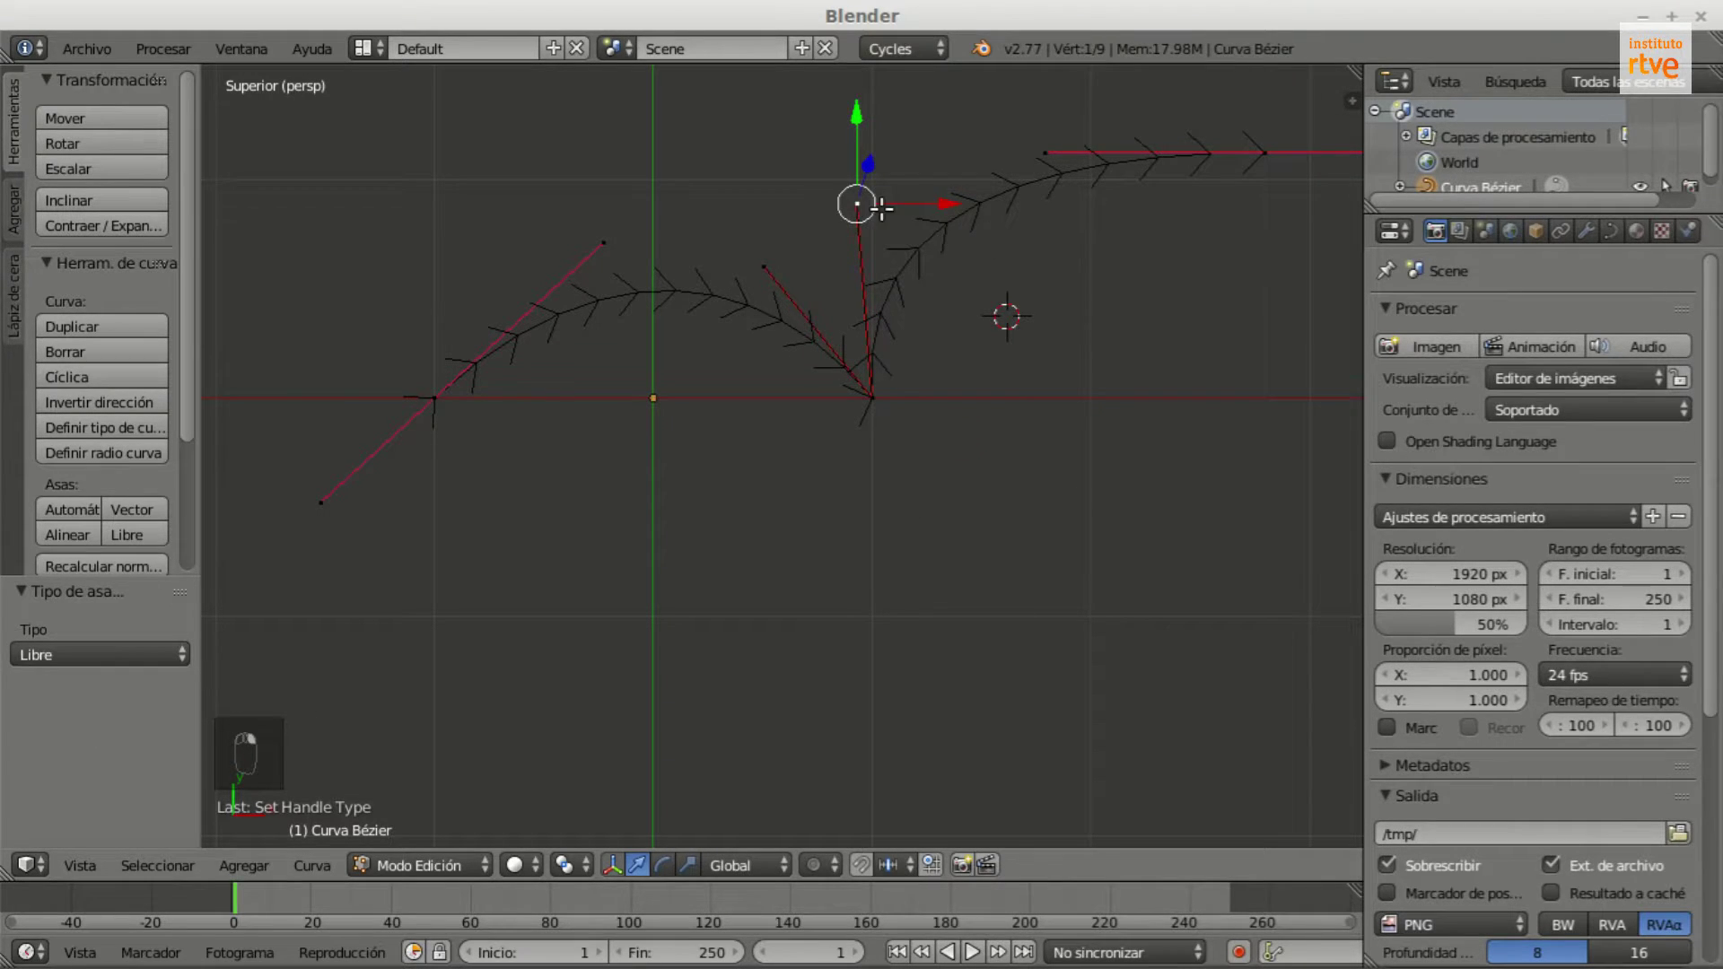
key(g)
click(1098, 675)
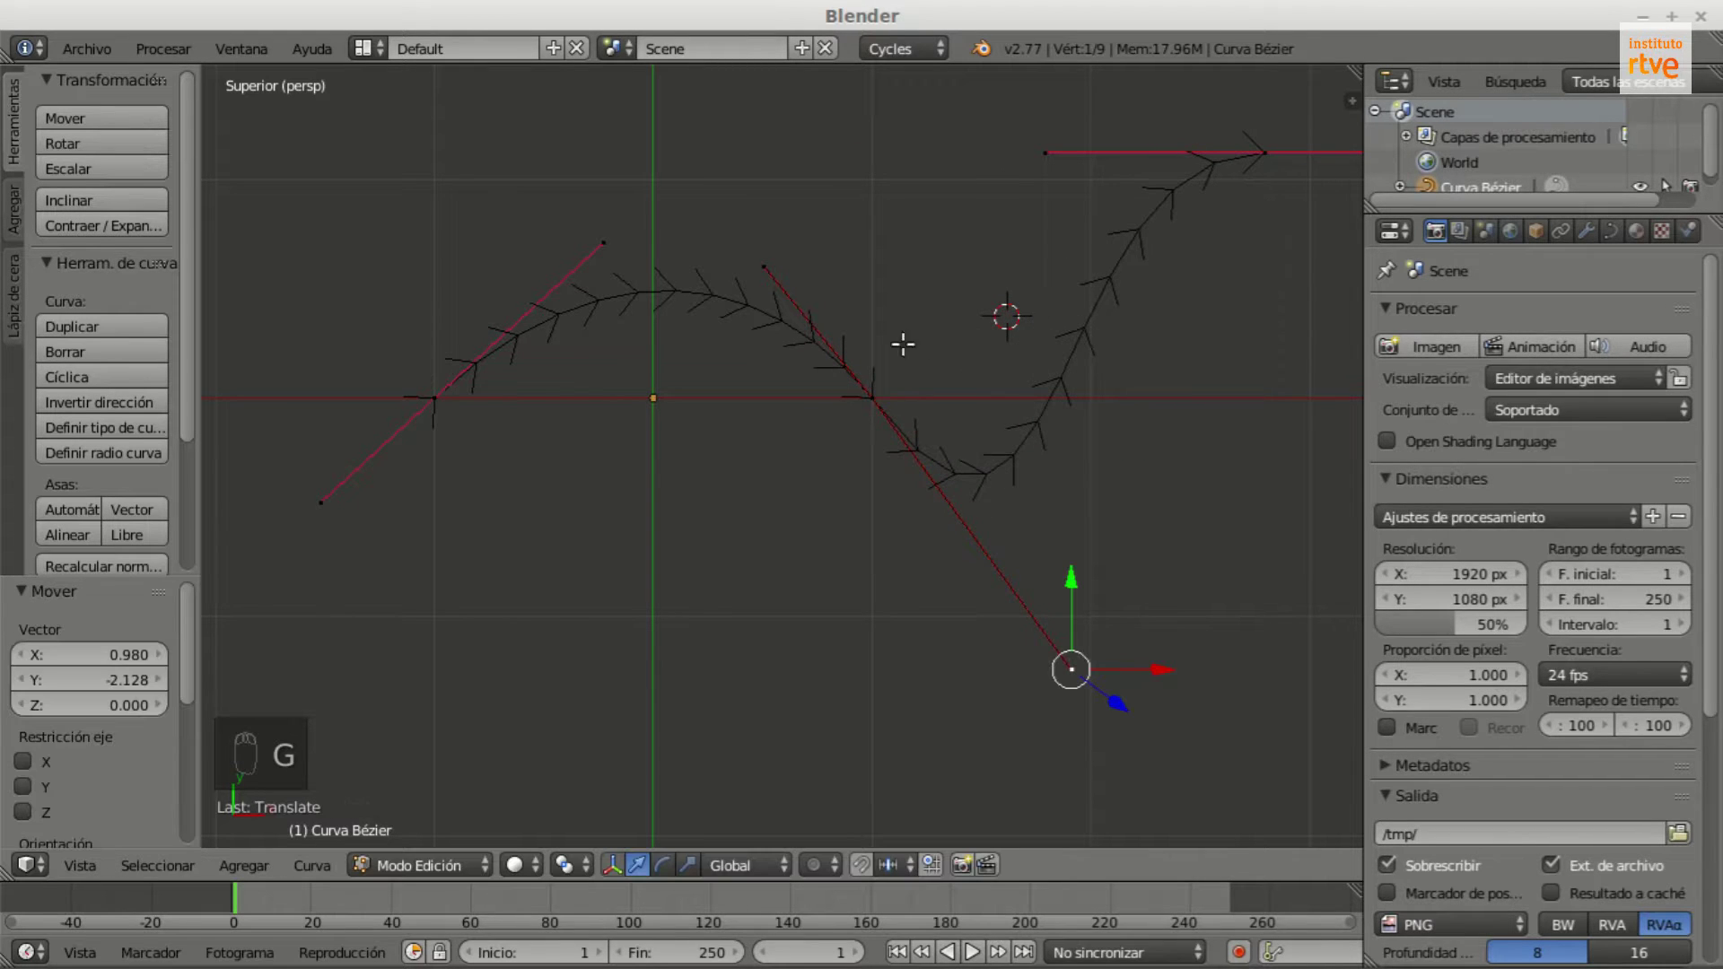
Step: Move the middle control point's left handle about -0.727 in X and -1.252 in Y
right_click(764, 266)
key(g)
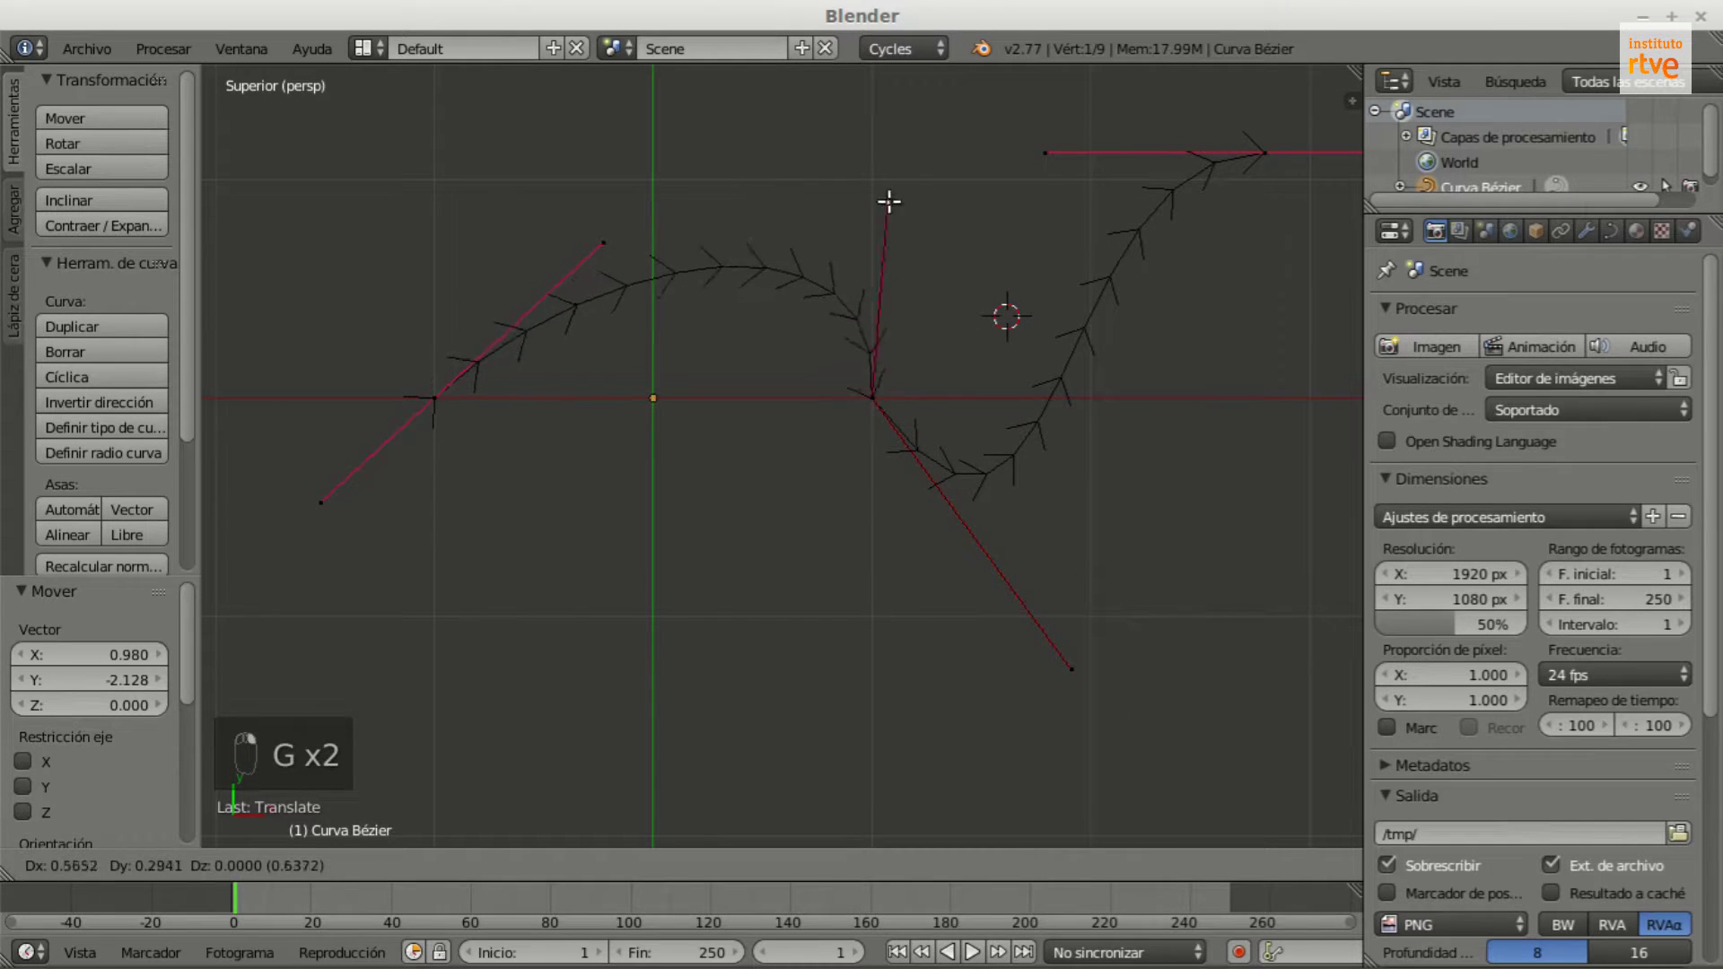
click(604, 542)
Step: Show the curve's data properties and widen the properties area so its settings are fully readable
scroll(484, 433, down, 2)
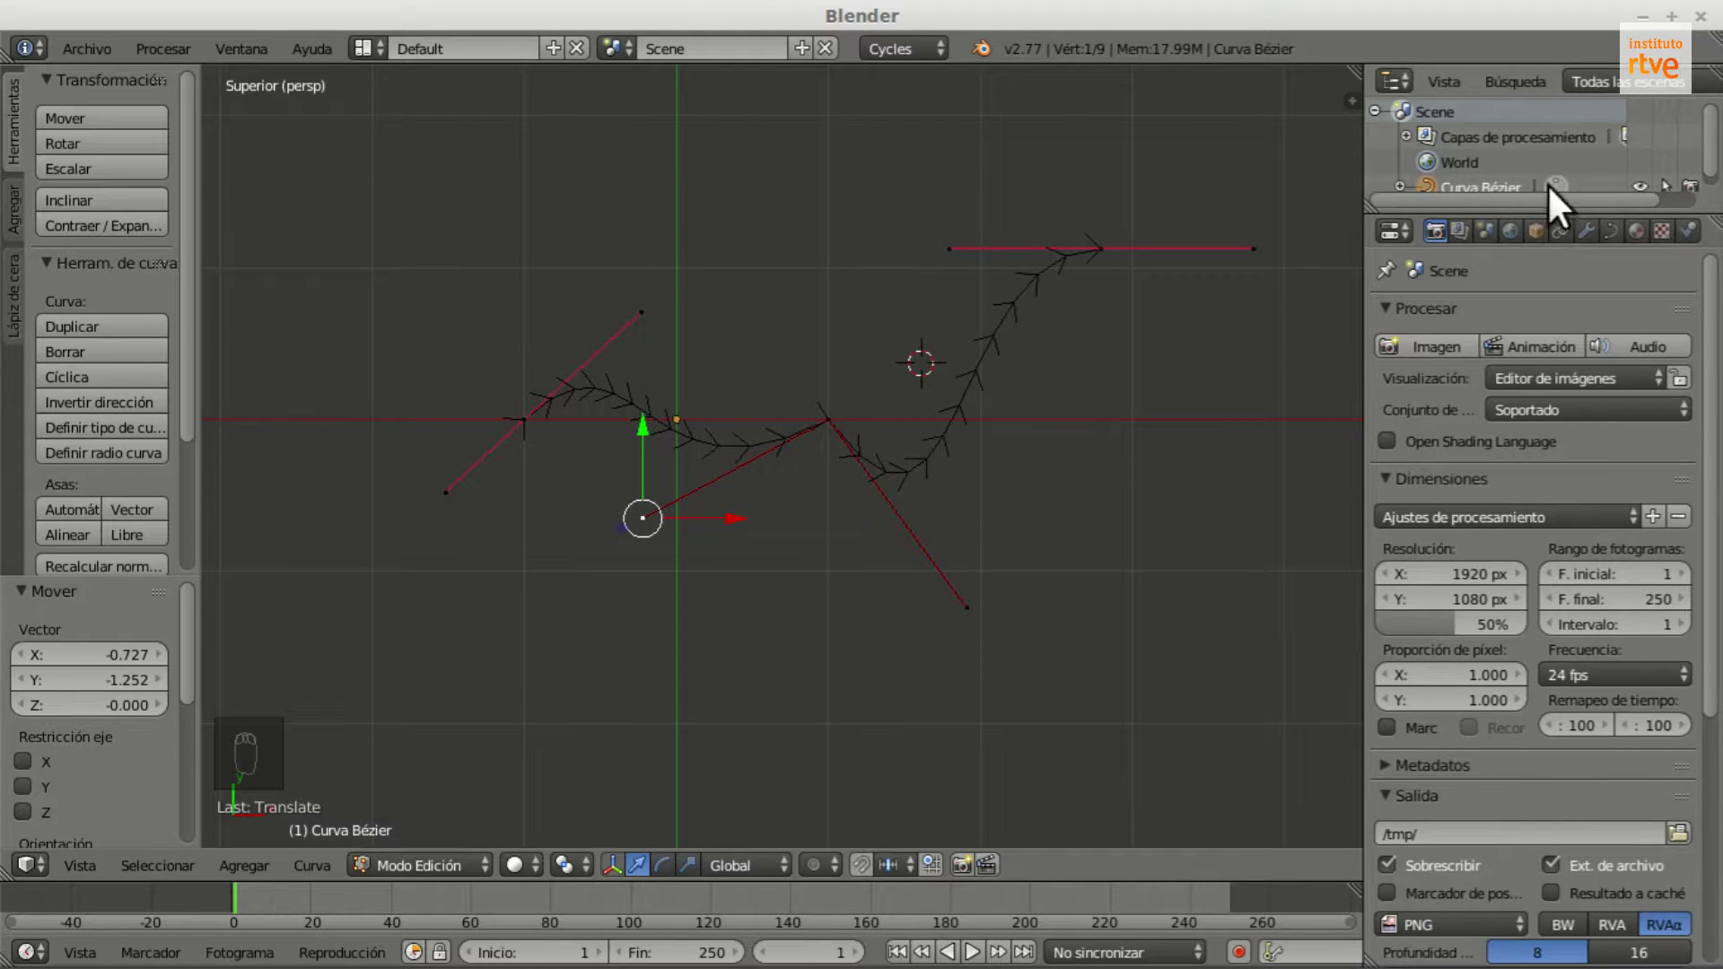
click(1612, 229)
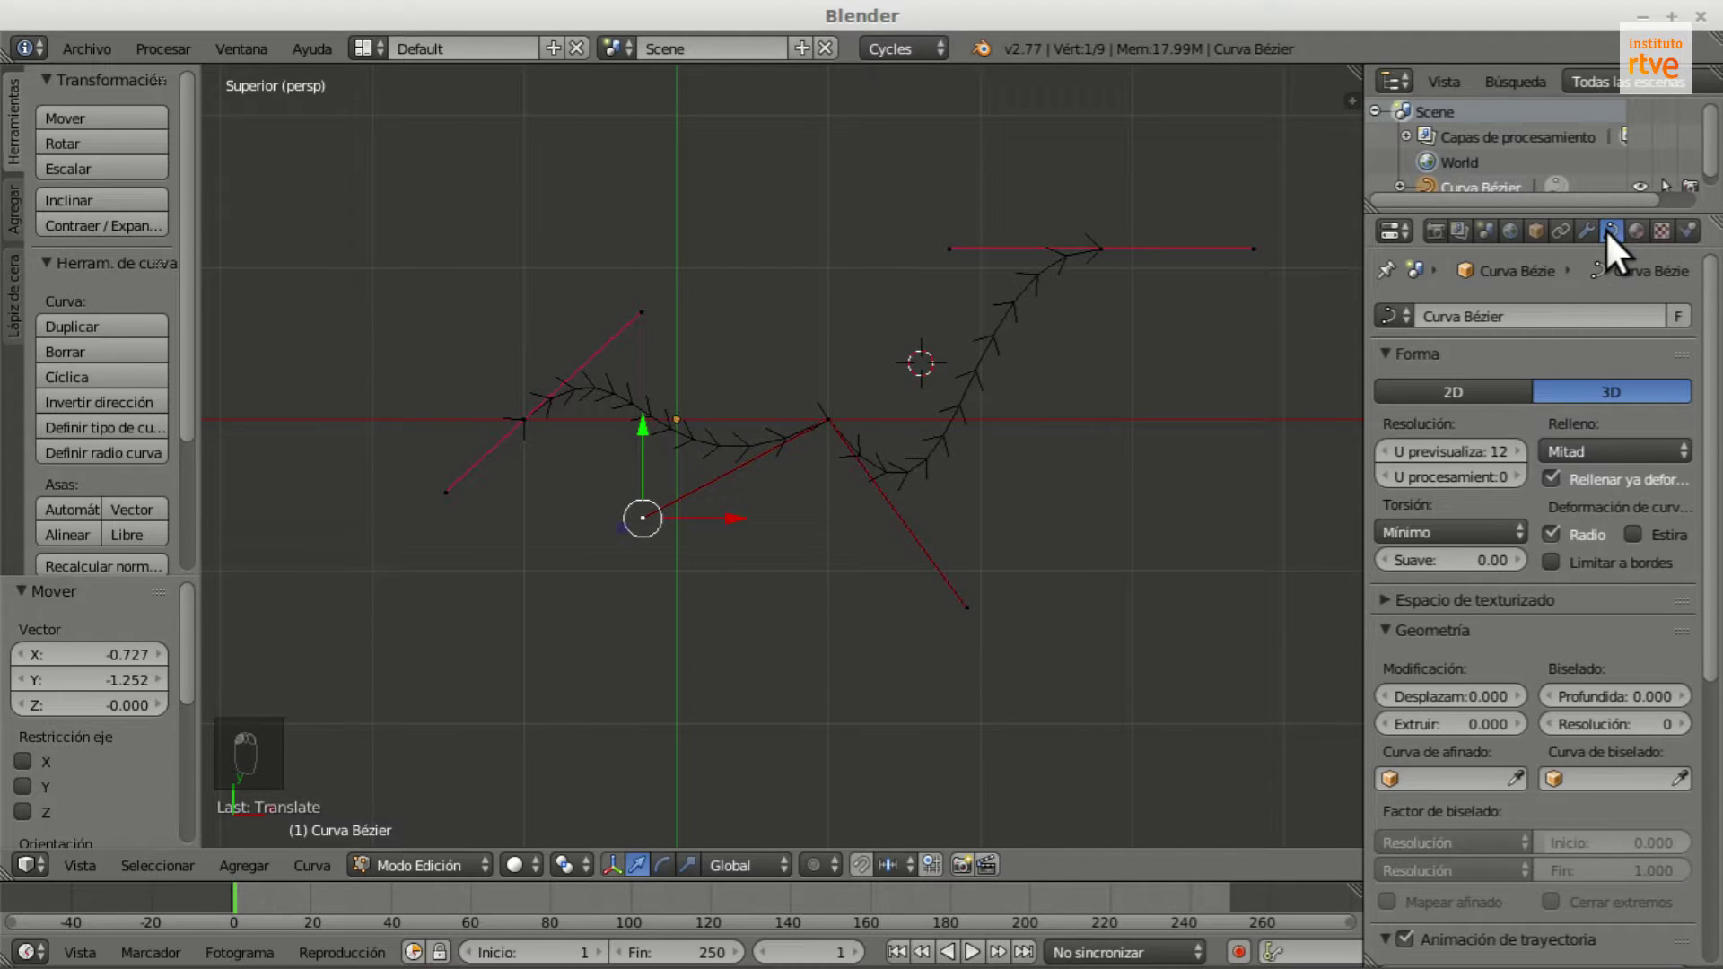
drag(1363, 288, 1176, 295)
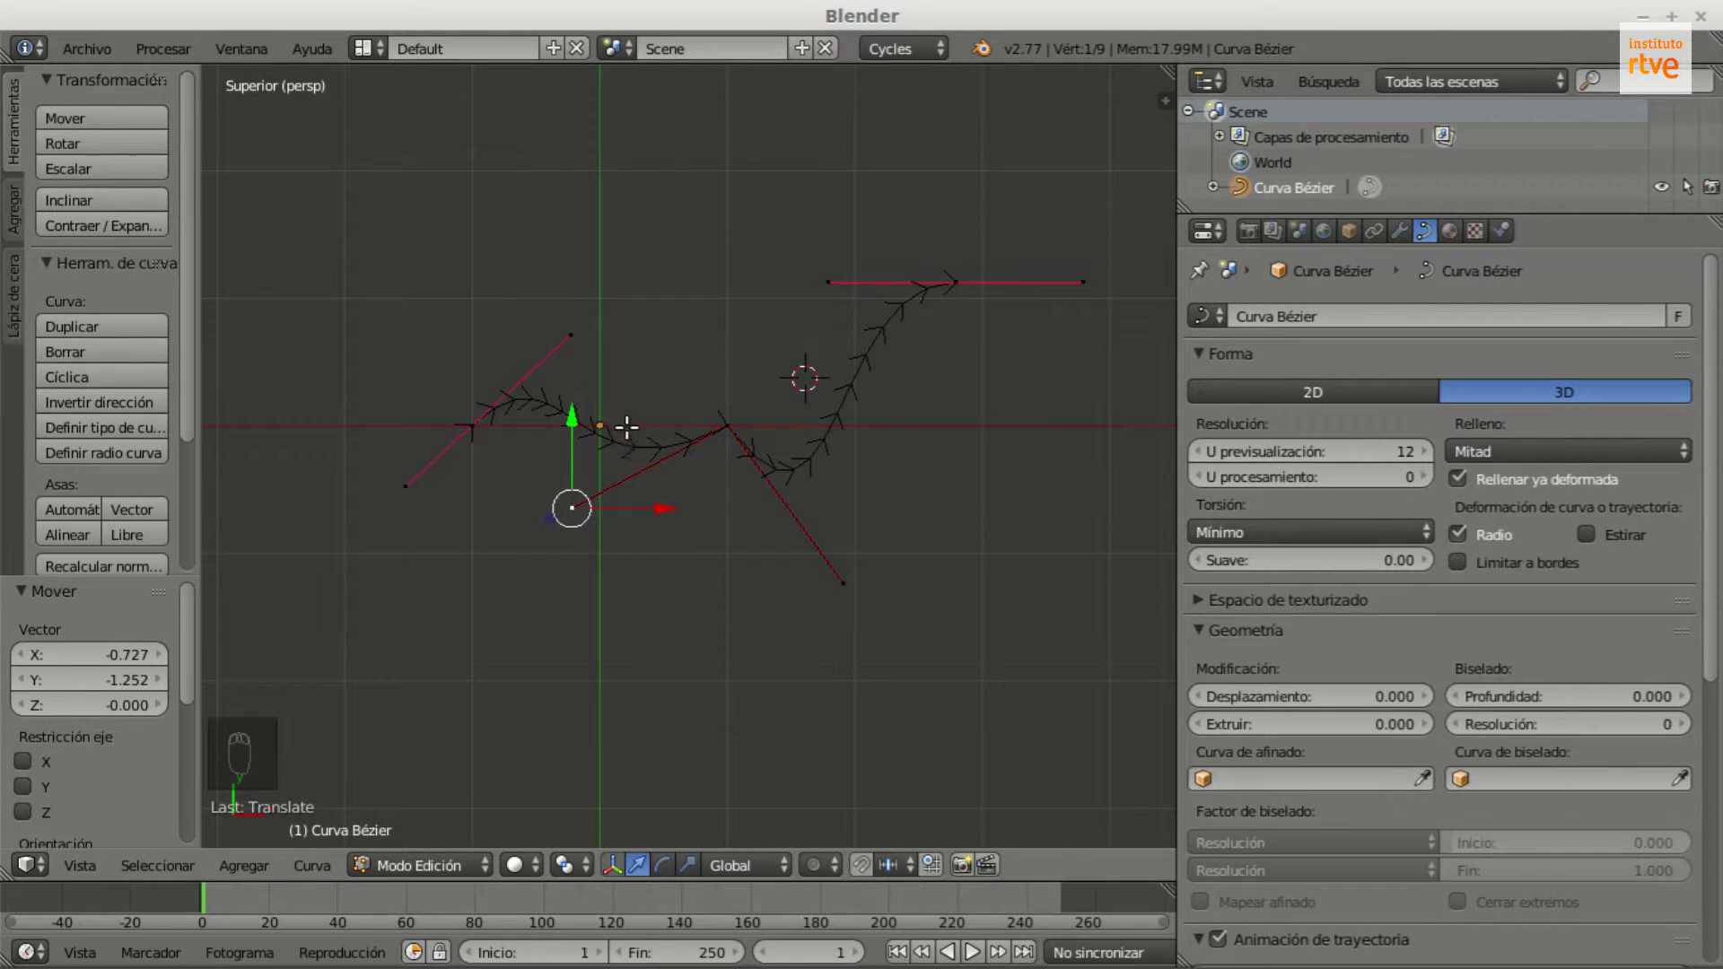
Step: Raise the curve's right end control point about 1.350 along the Z axis
middle_drag(860, 584, 816, 478)
right_click(947, 414)
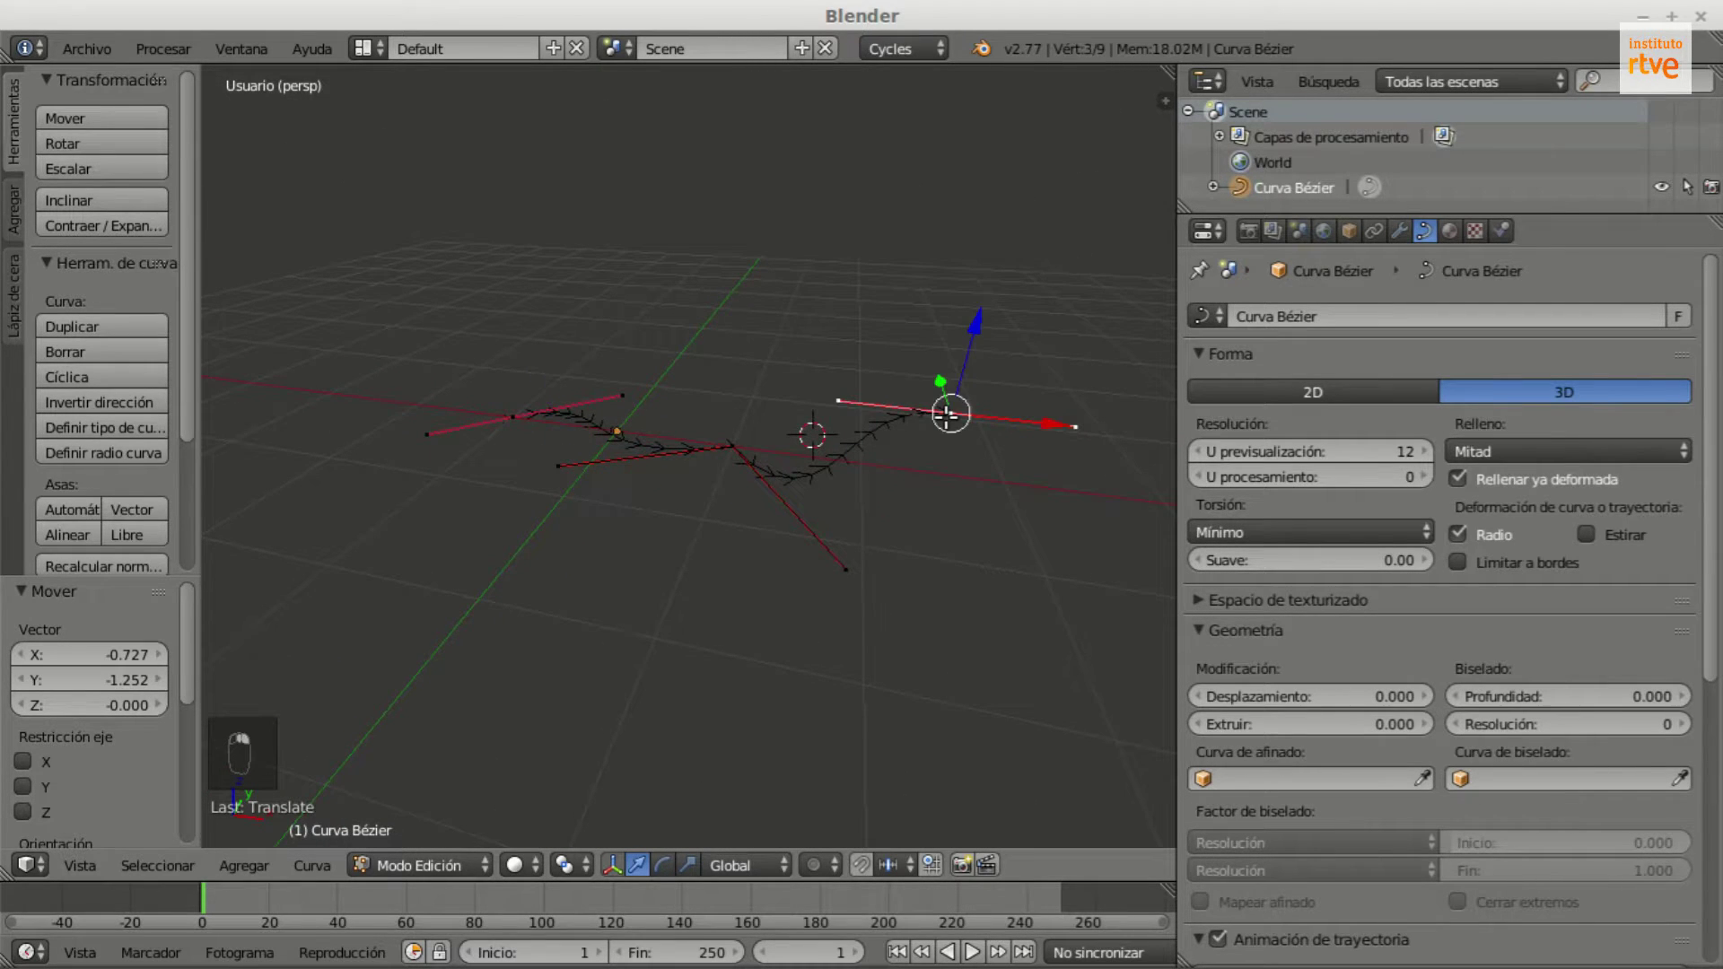
key(g)
key(z)
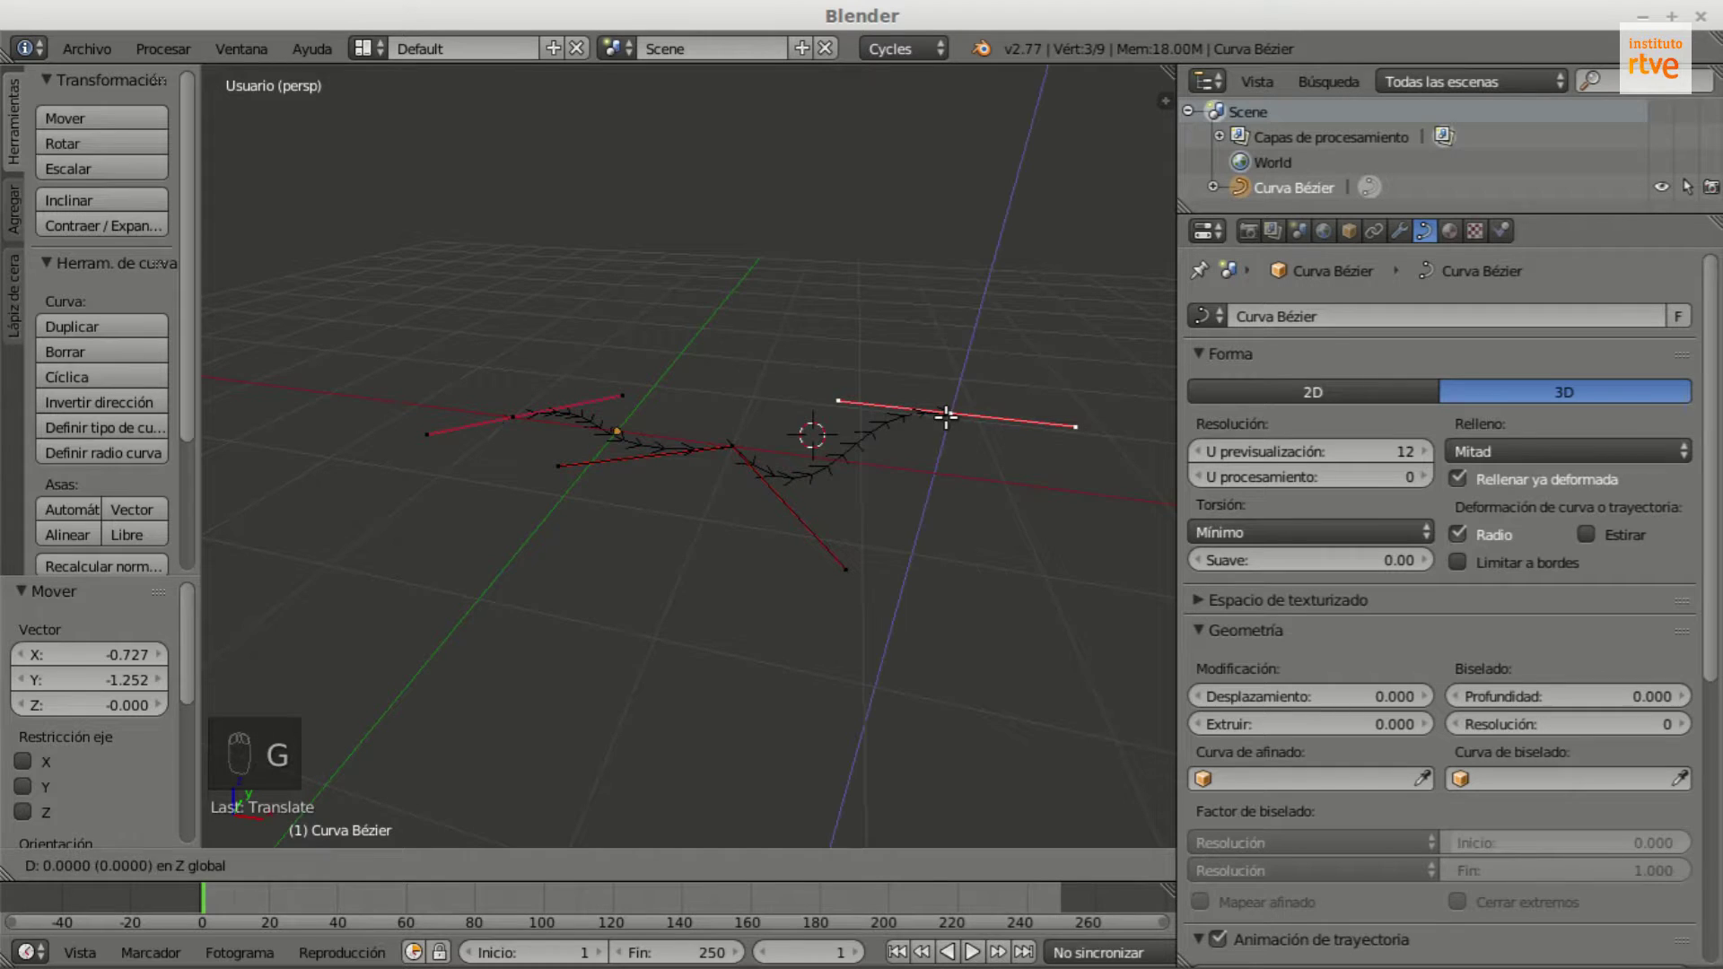
click(988, 261)
Step: Move the middle control point about -0.502 in X, -1.674 in Y and -0.258 in Z
middle_drag(940, 417, 758, 449)
right_click(737, 441)
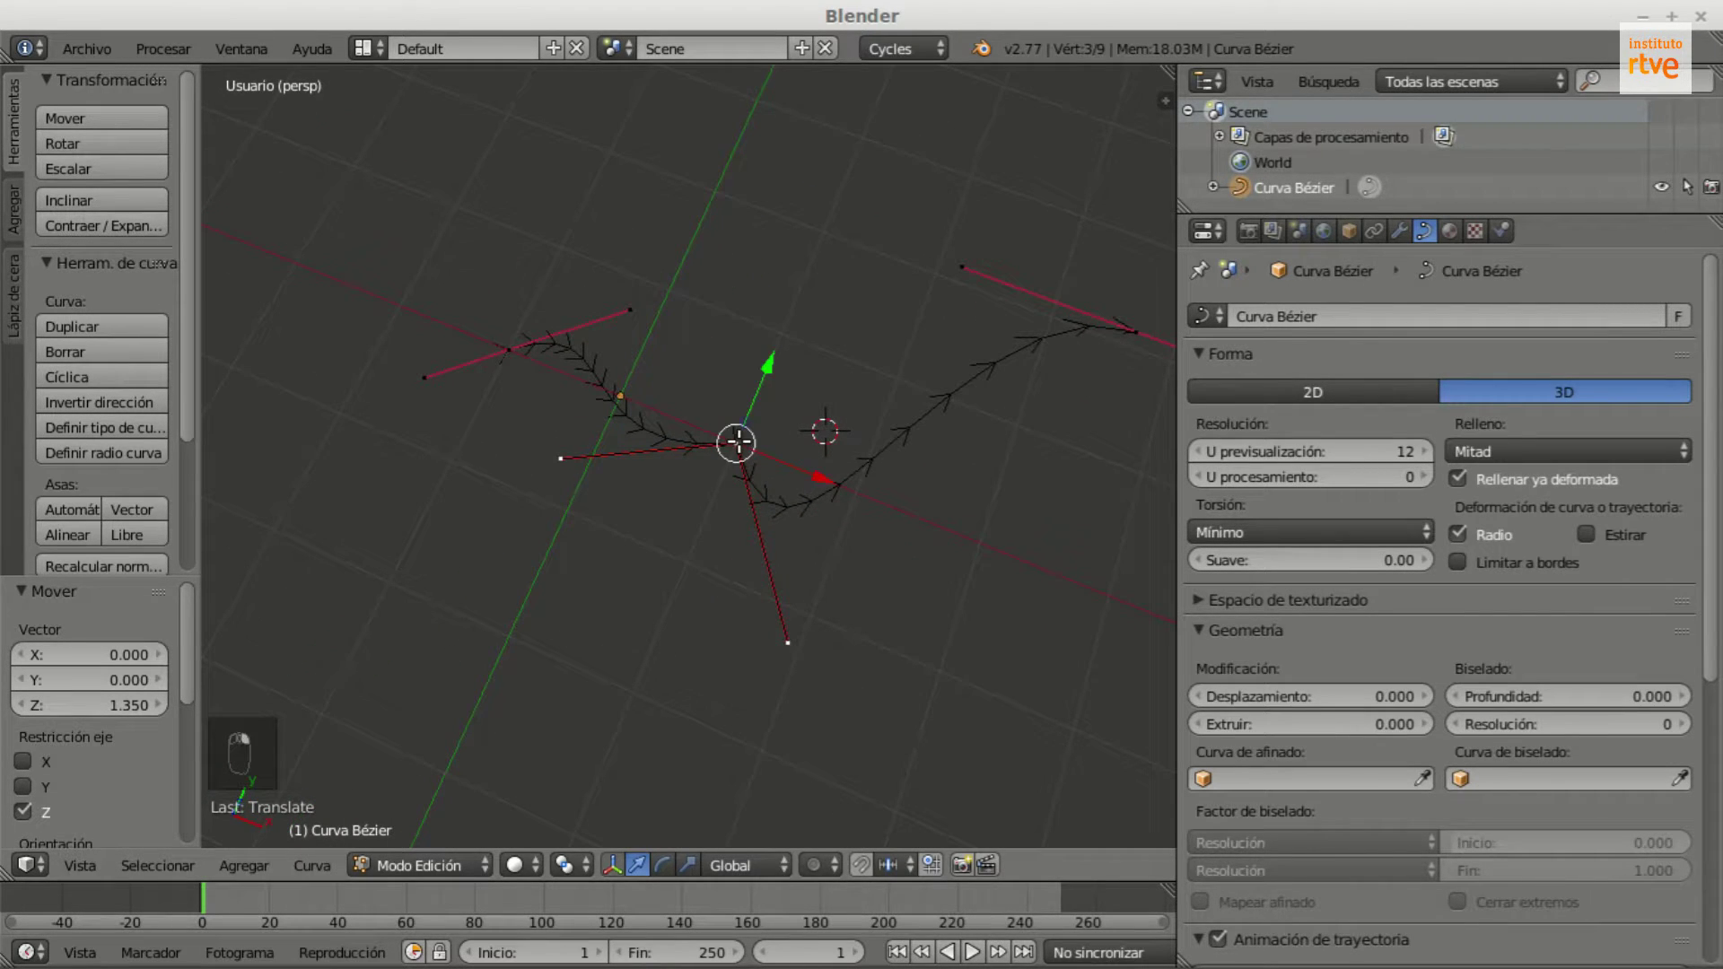
key(g)
click(594, 617)
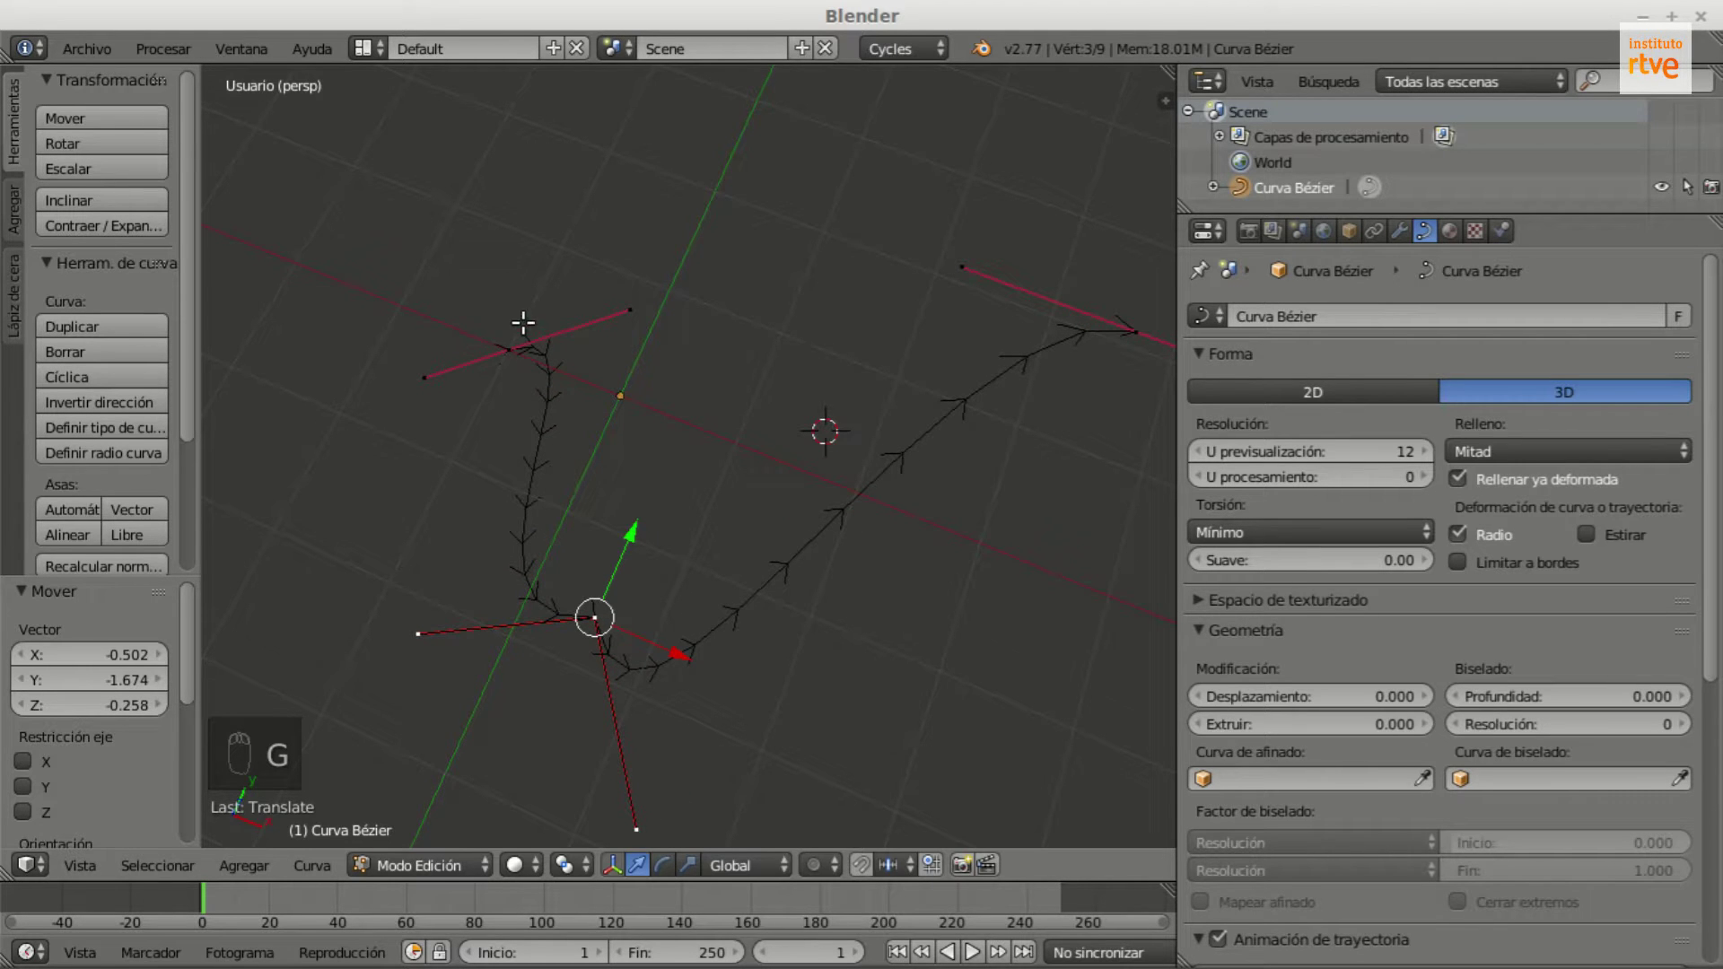
Step: Switch the curve to 2D and try moving its right end control point about -0.423 along Z
middle_drag(942, 476, 1110, 367)
click(1341, 398)
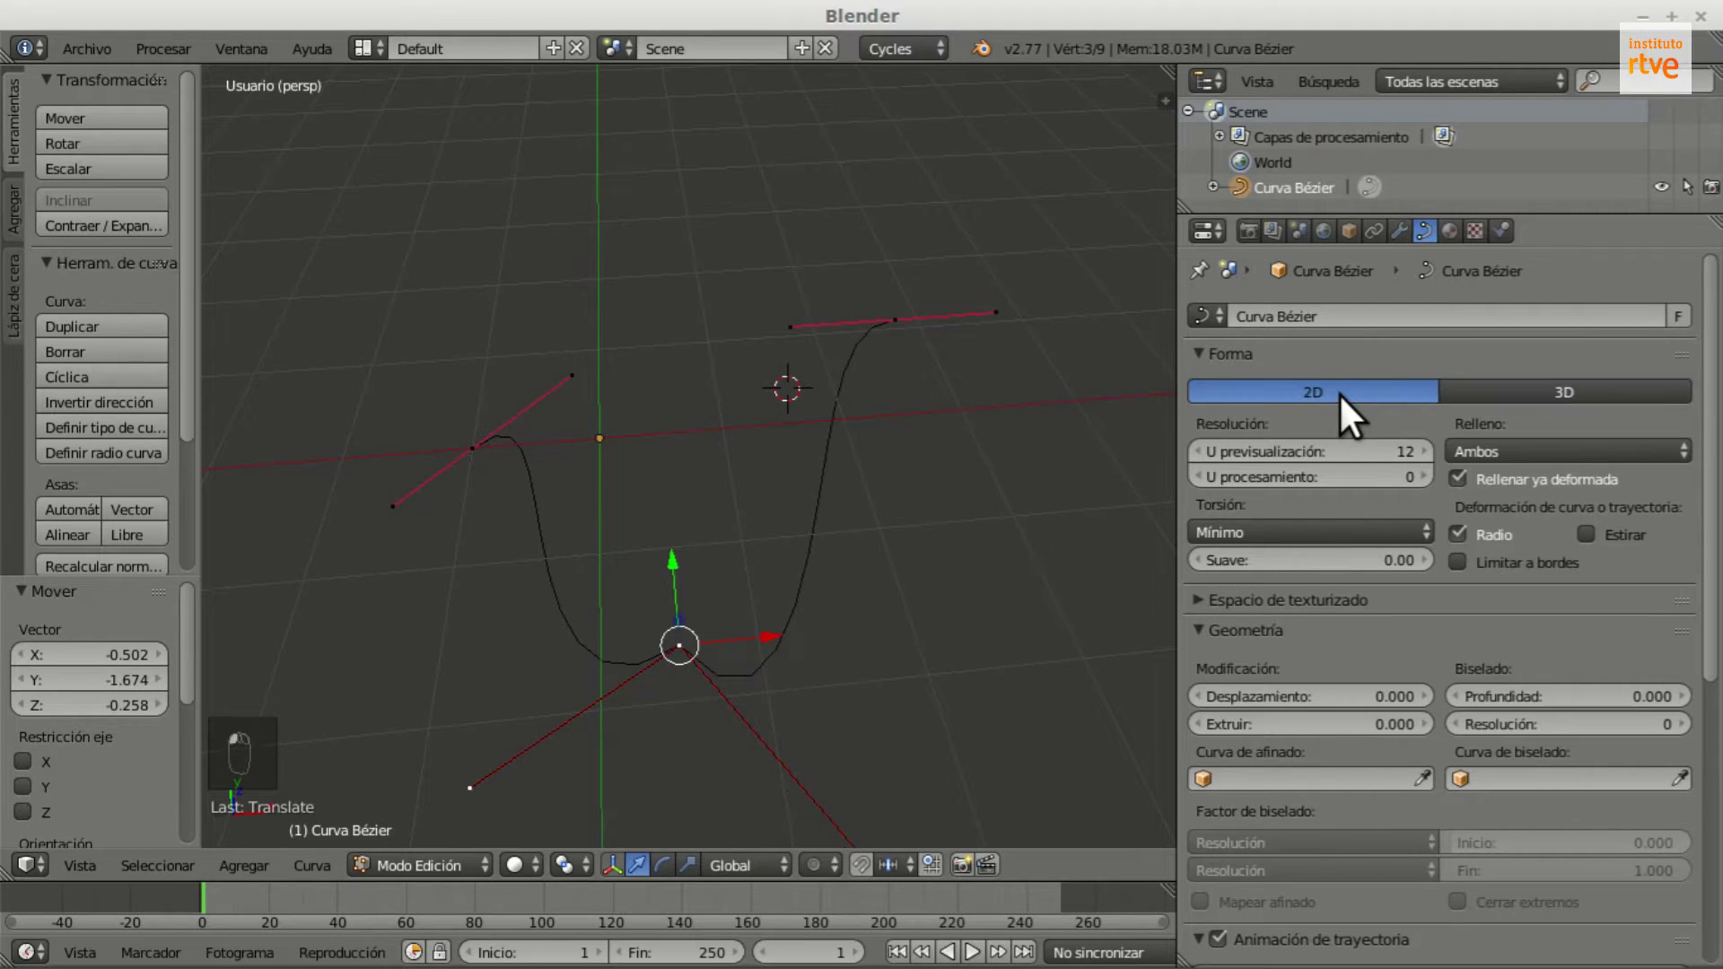
middle_drag(820, 473, 821, 418)
right_click(928, 391)
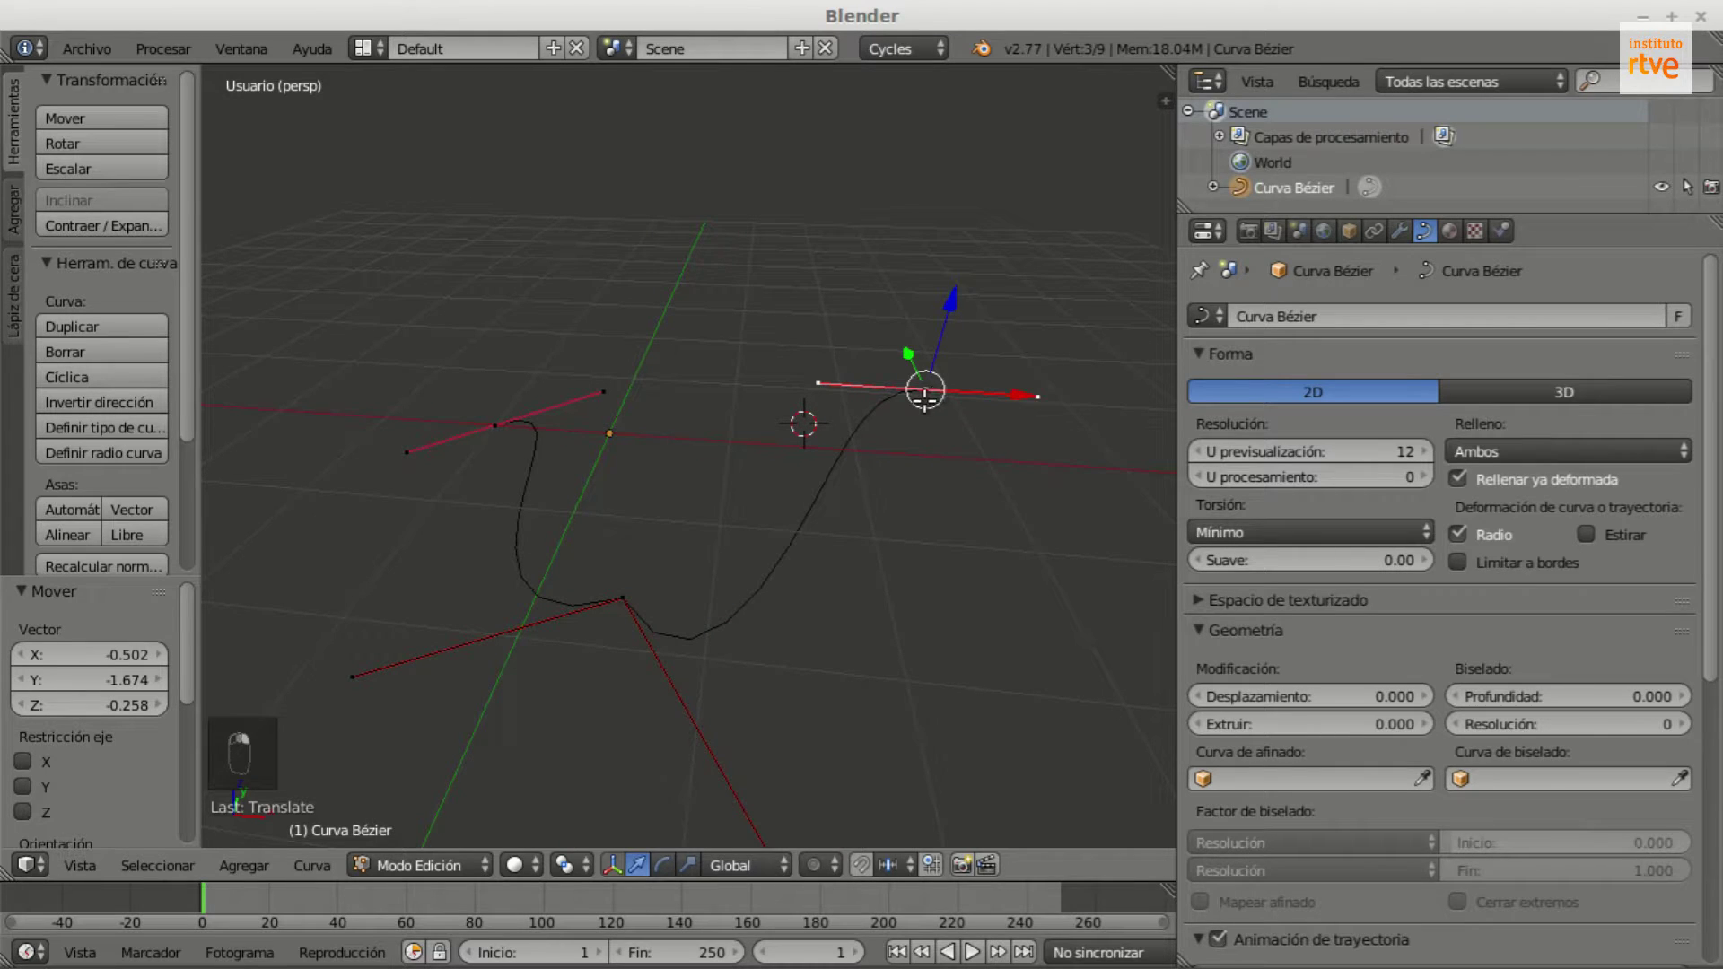
key(g)
key(z)
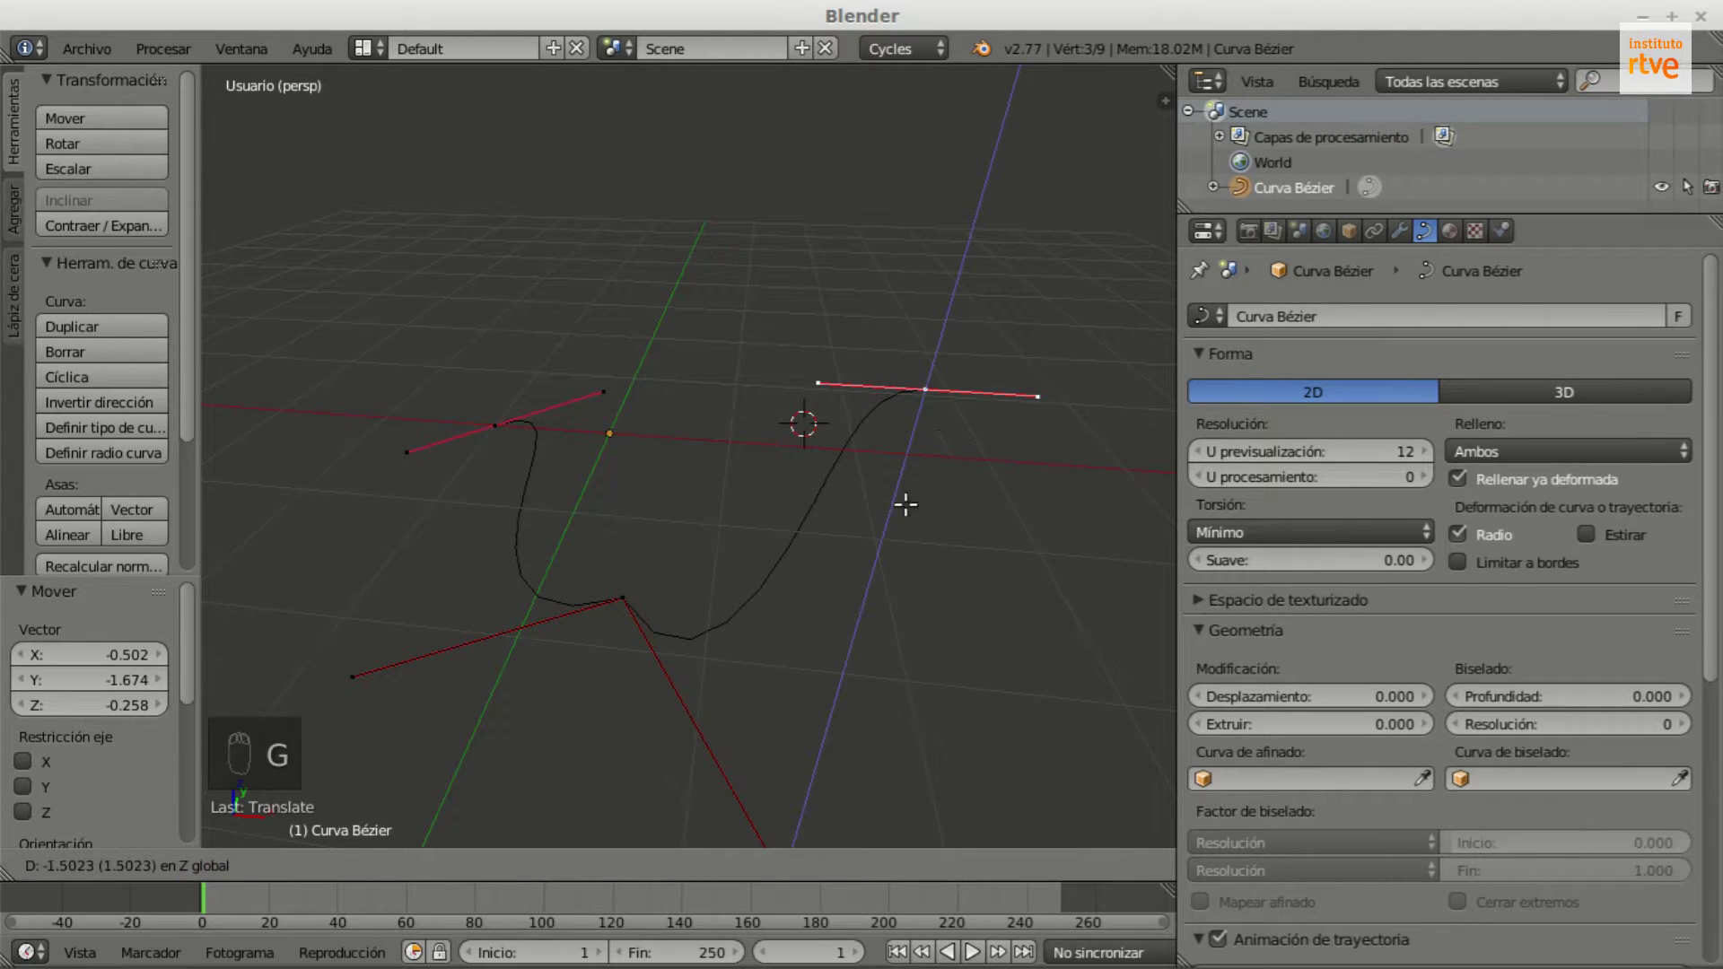
click(937, 422)
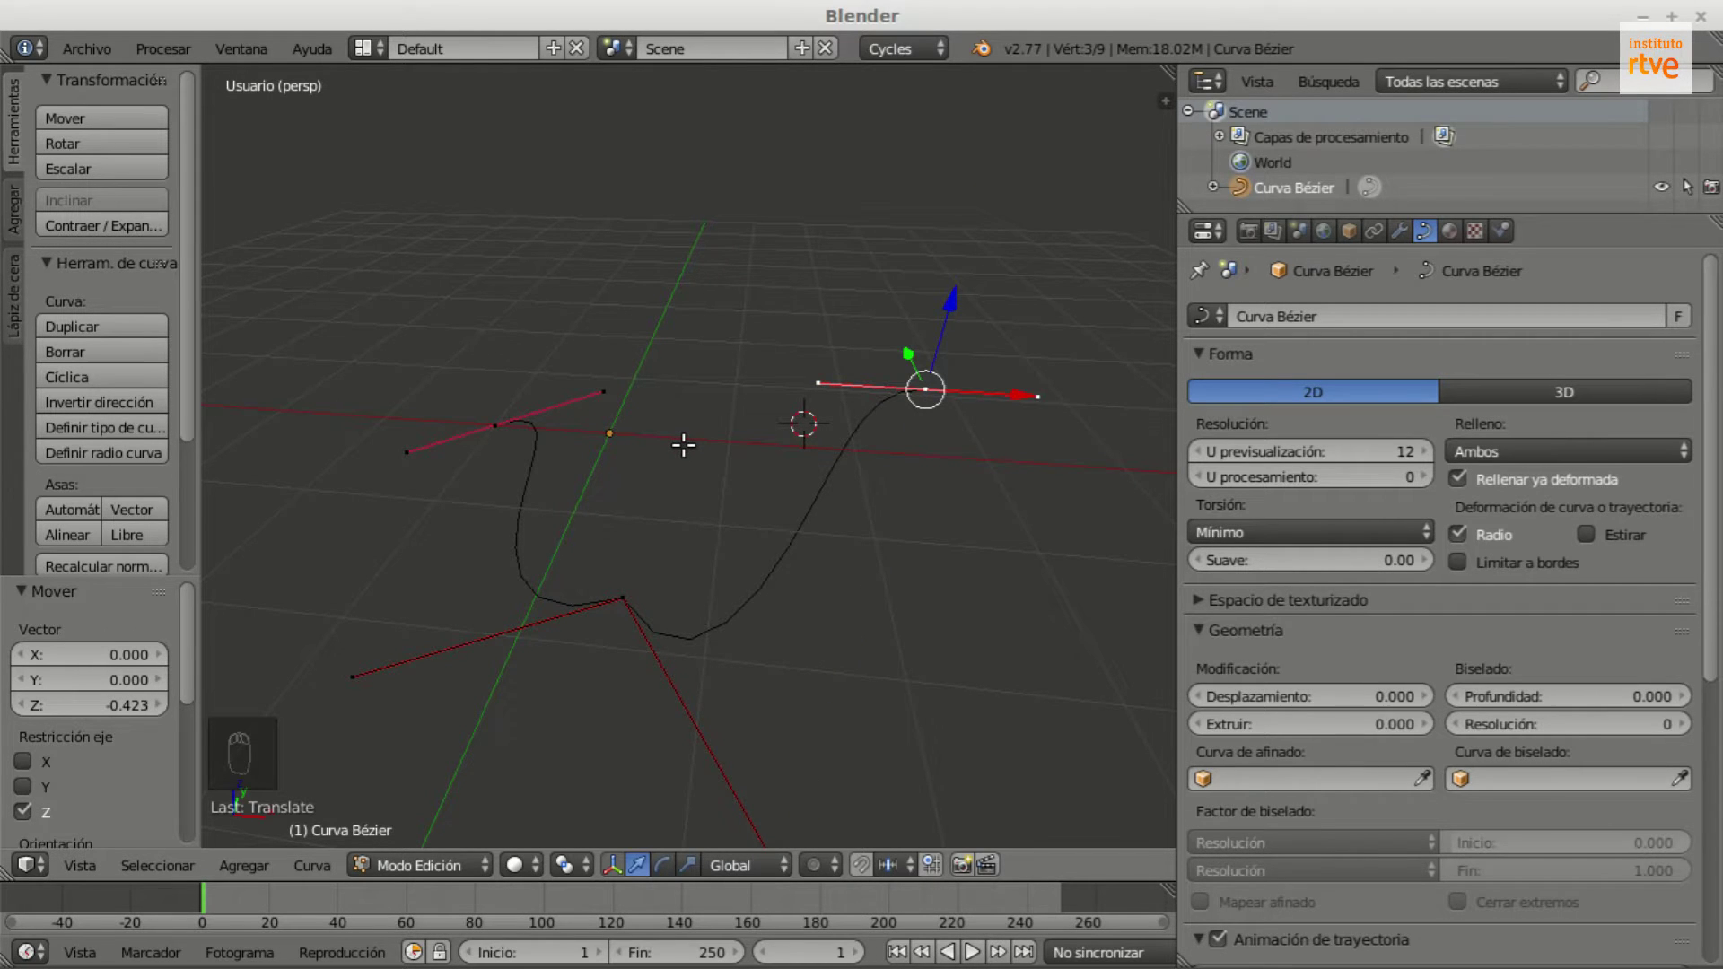
Step: Raise the curve's U preview resolution to 24 while viewing the curve from above
key(KP_7)
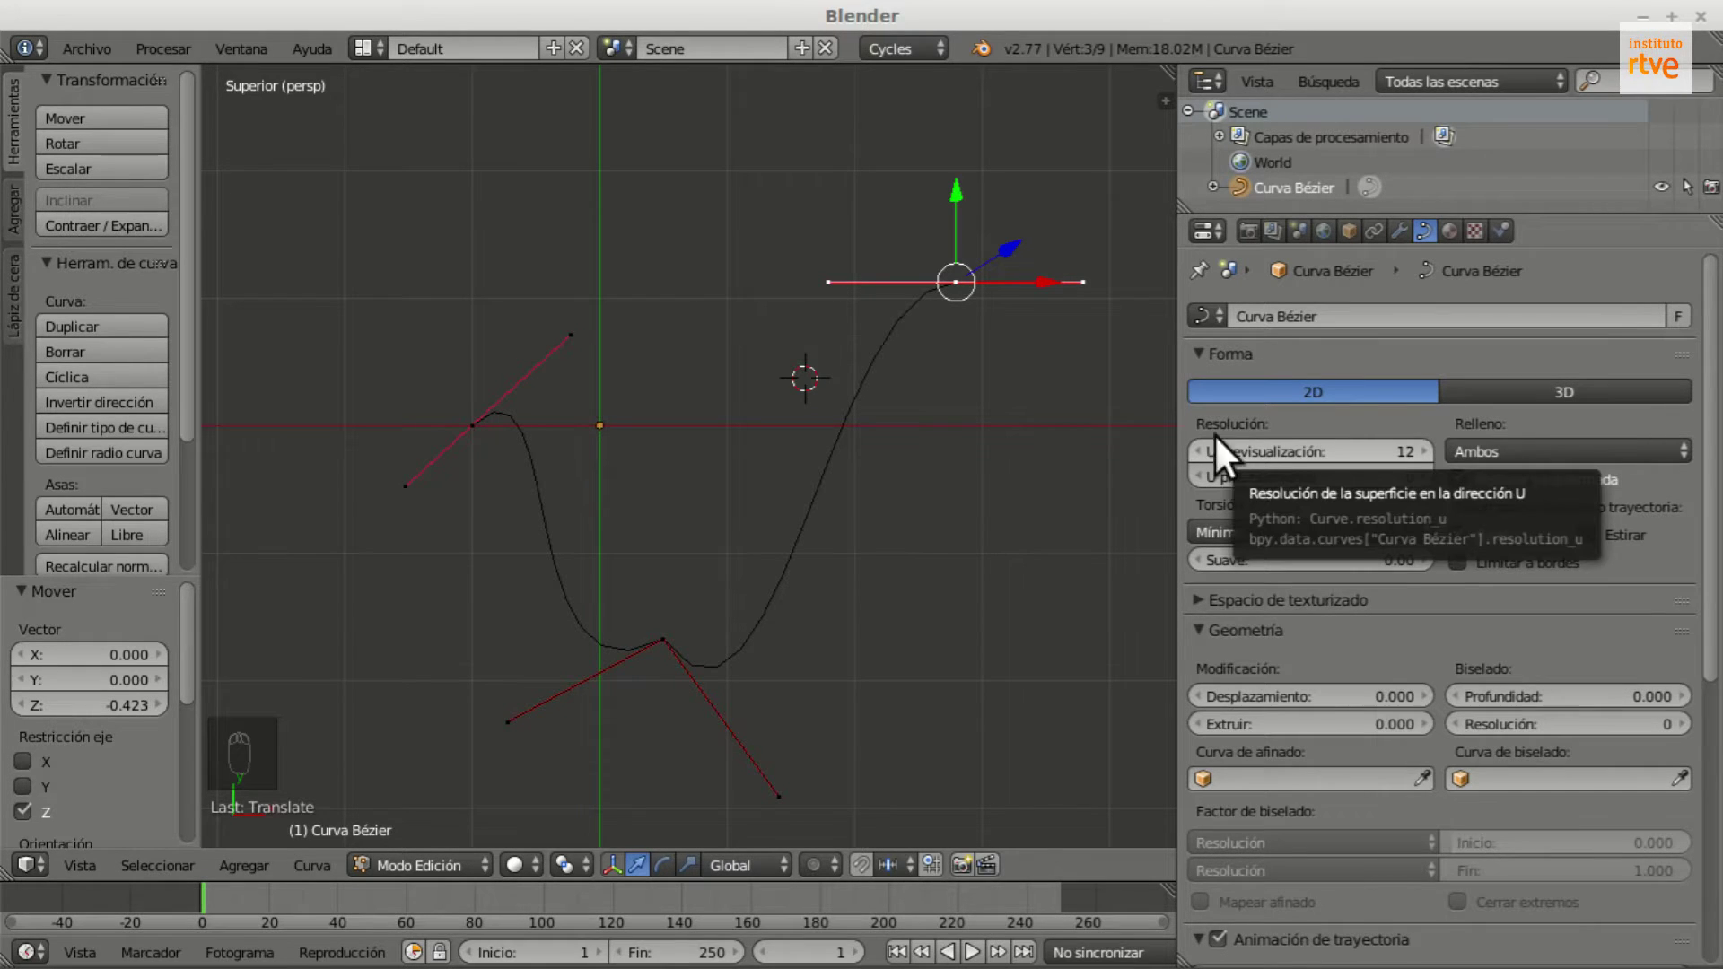
scroll(779, 627, up, 2)
scroll(742, 628, up, 6)
scroll(617, 734, up, 1)
scroll(819, 488, down, 1)
click(1420, 448)
click(1420, 449)
click(1420, 449)
click(1420, 449)
click(1419, 449)
click(1420, 449)
click(1420, 449)
click(1420, 449)
click(1420, 449)
click(1420, 448)
click(1420, 449)
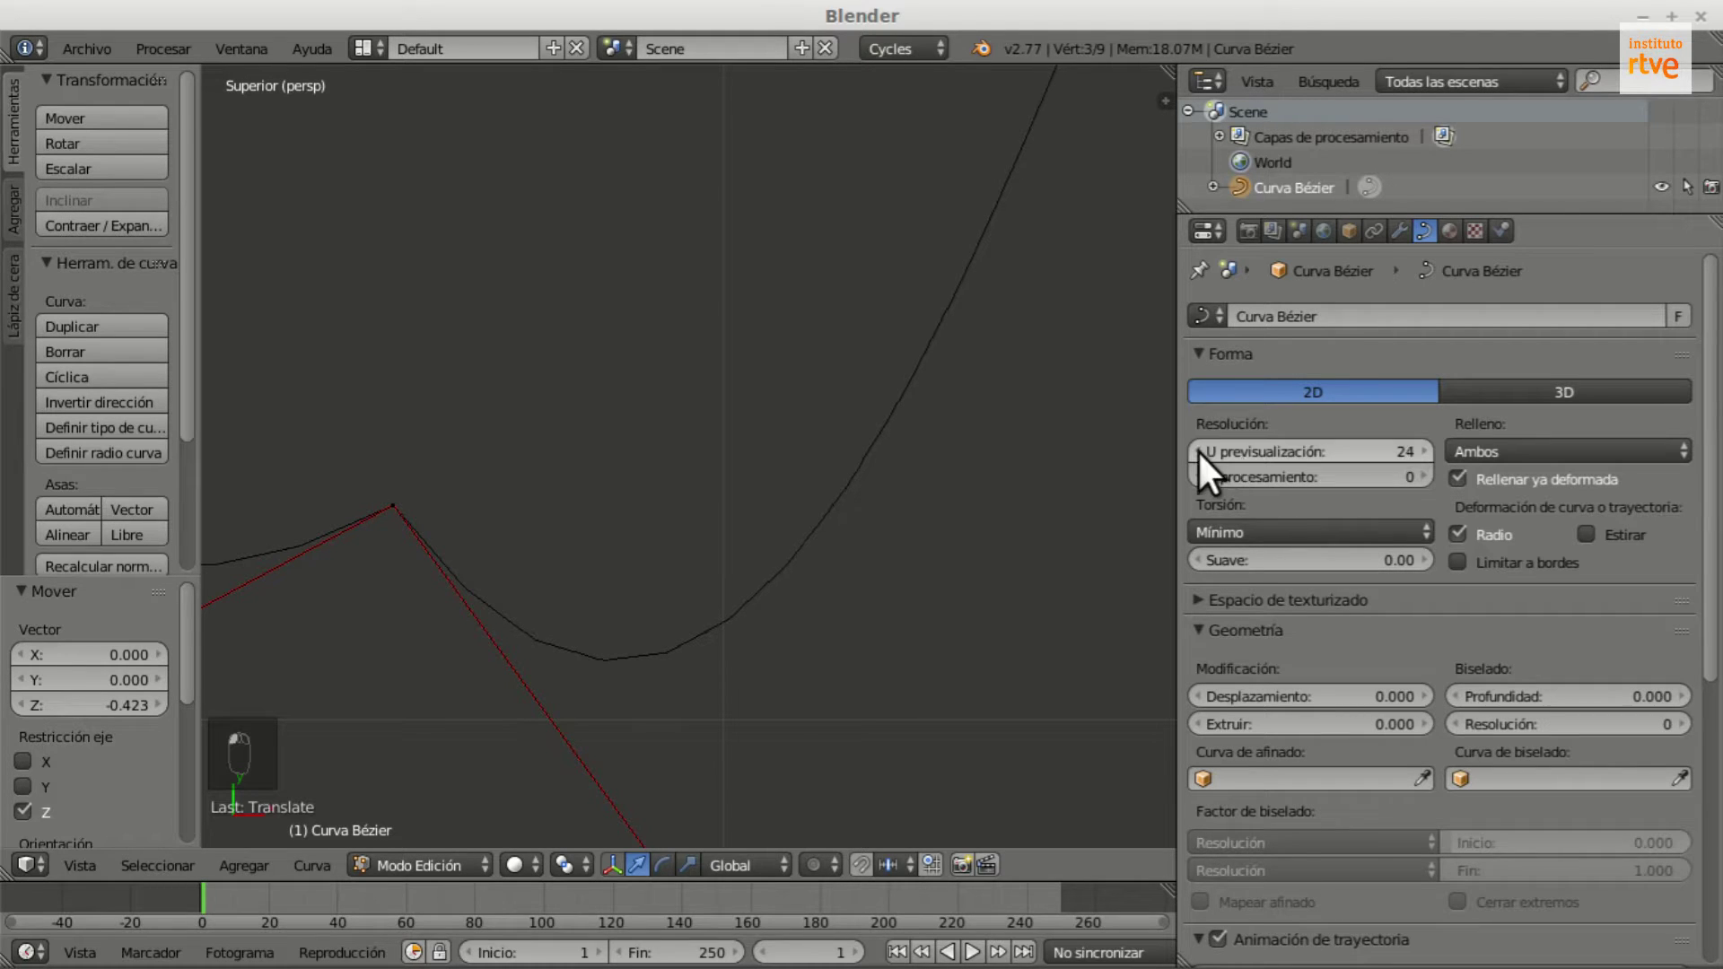
Step: Close the curve by making it cyclic in U
scroll(690, 501, down, 7)
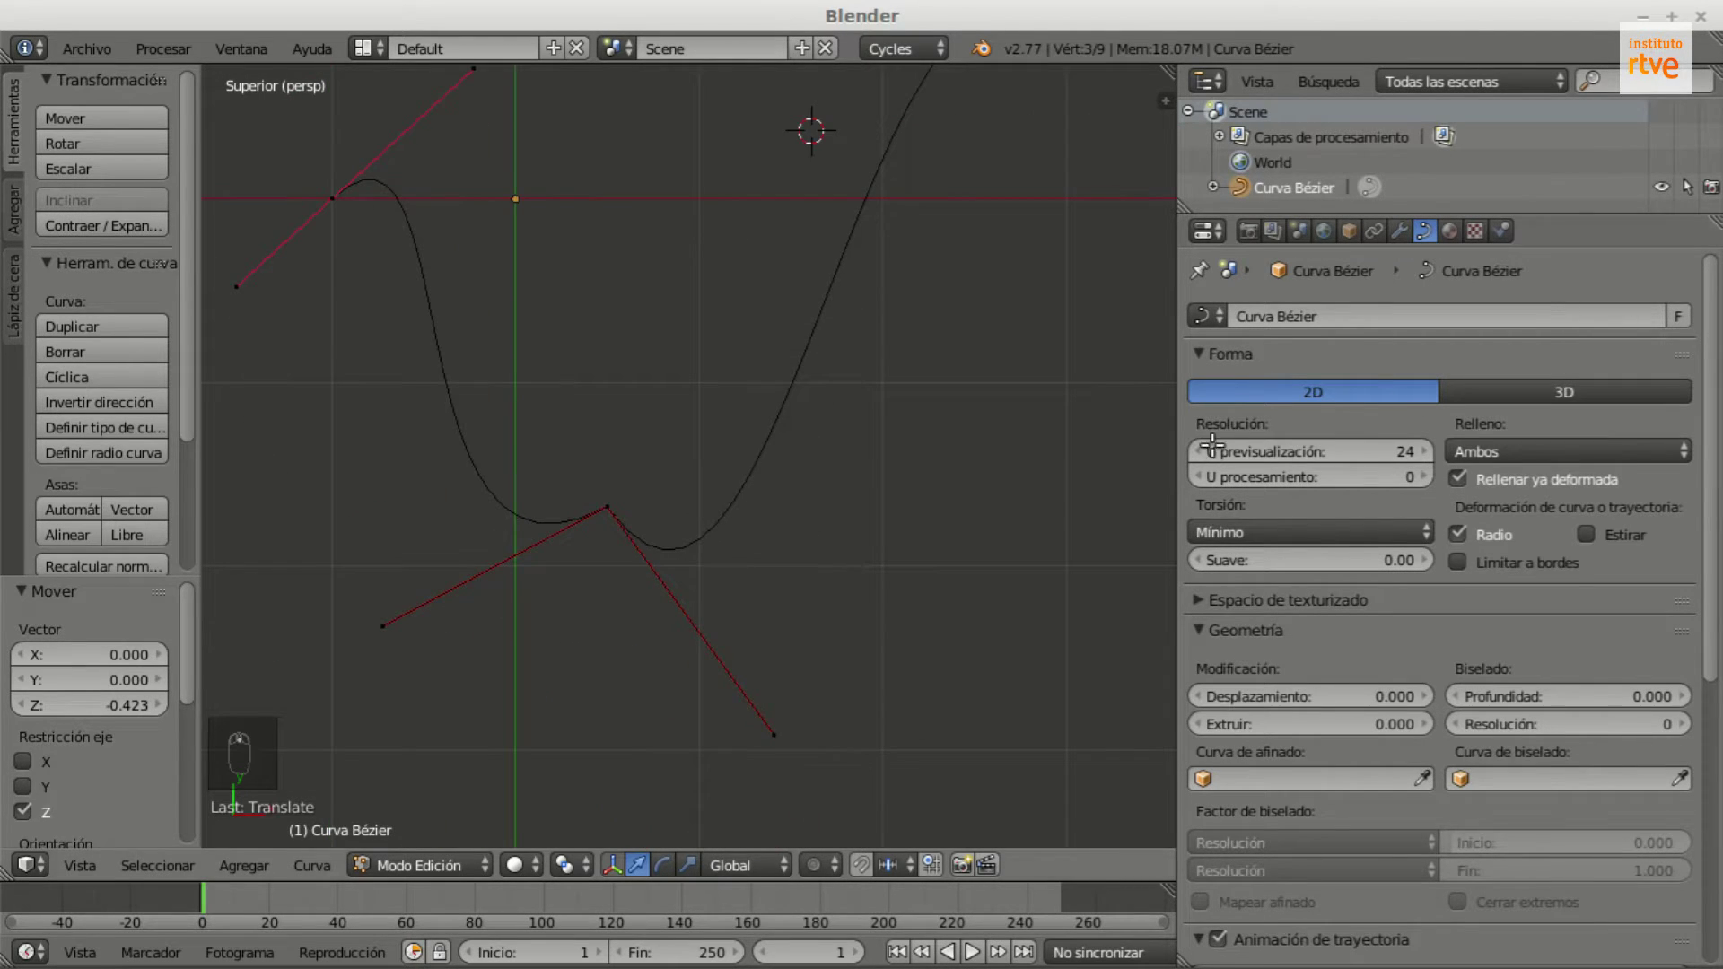
scroll(910, 539, down, 2)
scroll(1302, 422, down, 1)
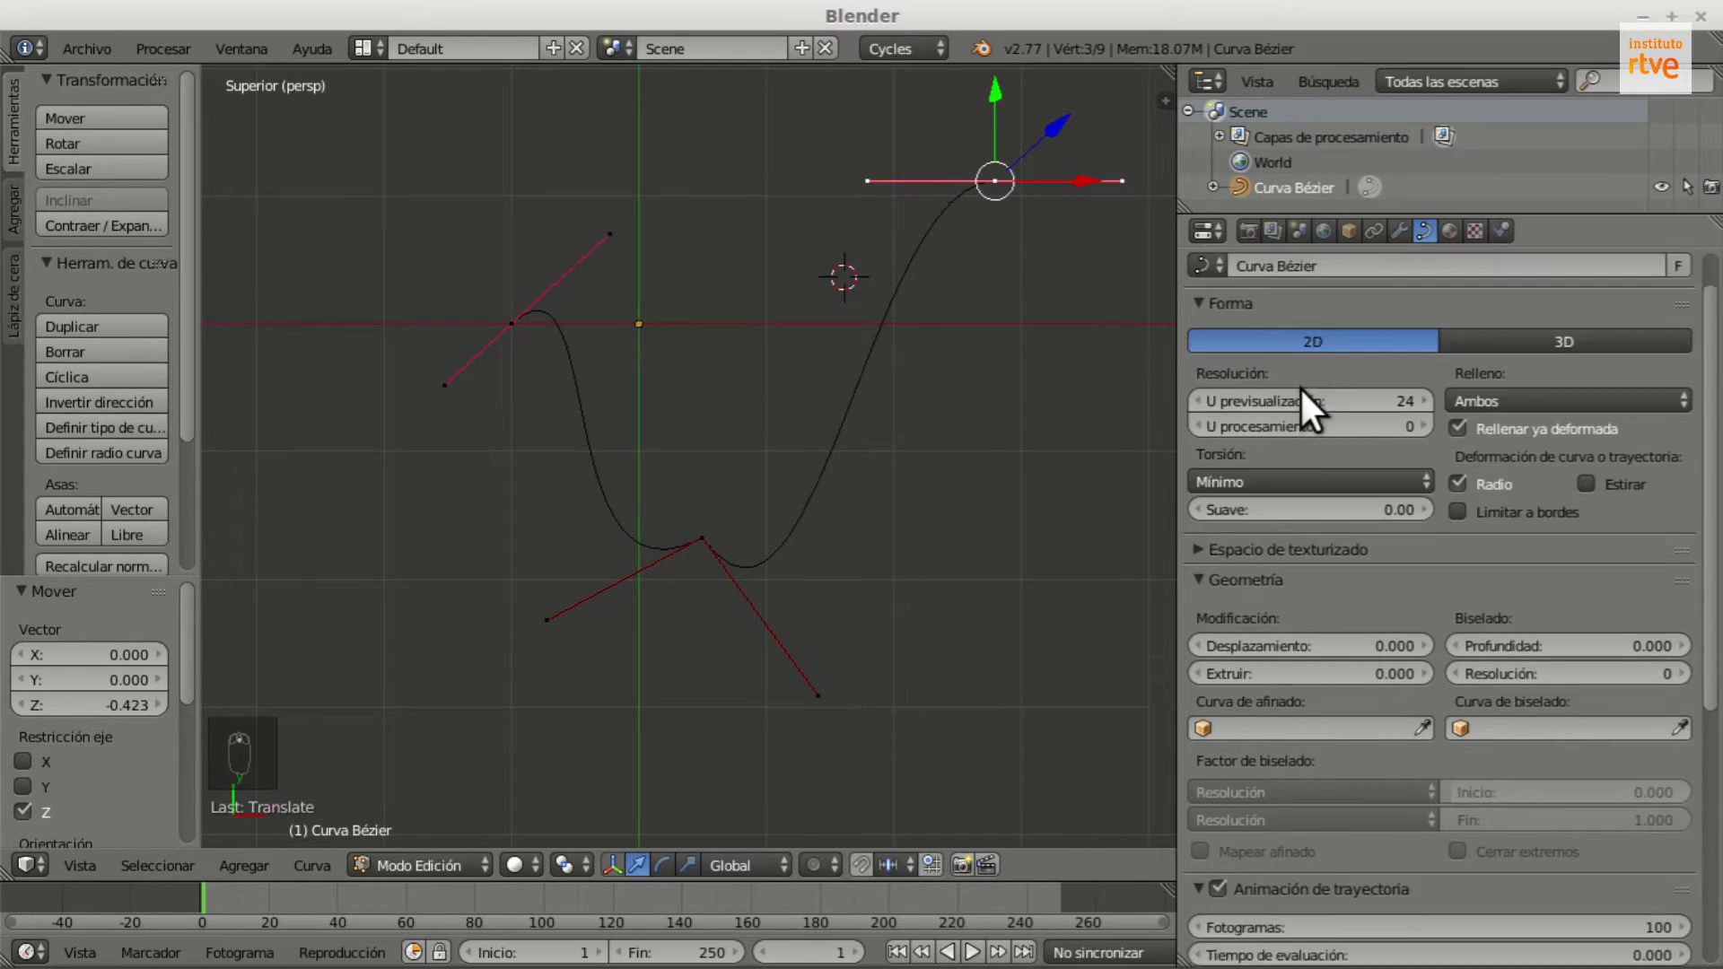
scroll(1301, 394, down, 8)
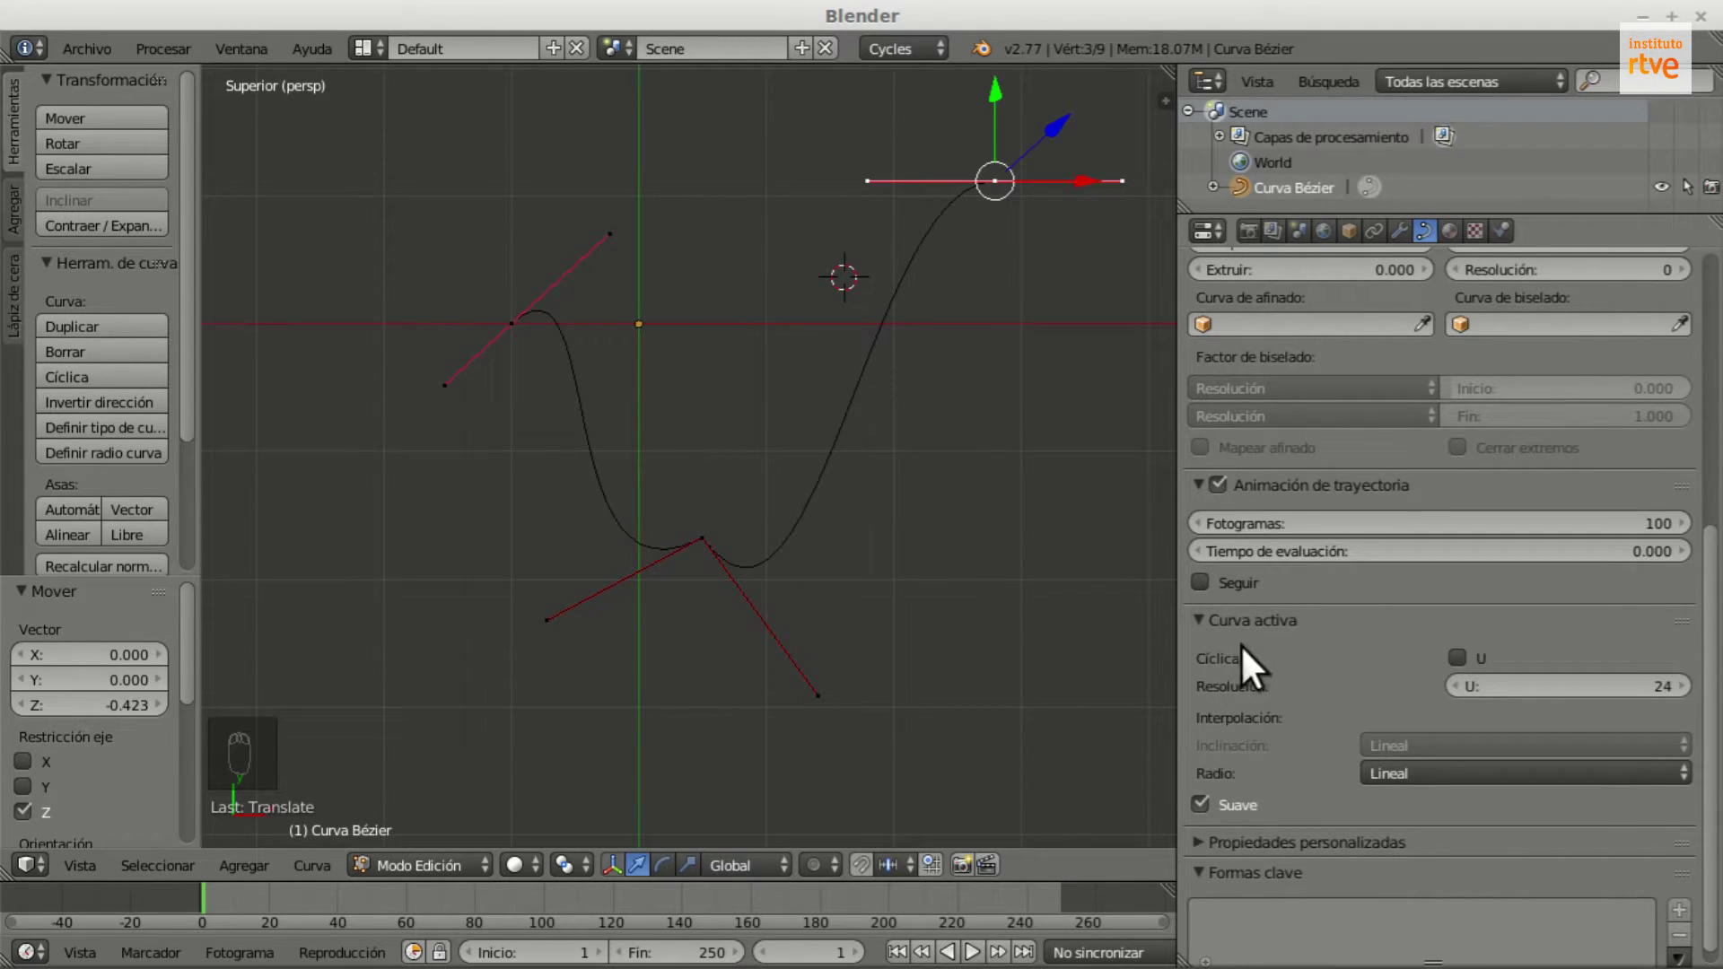
click(1458, 658)
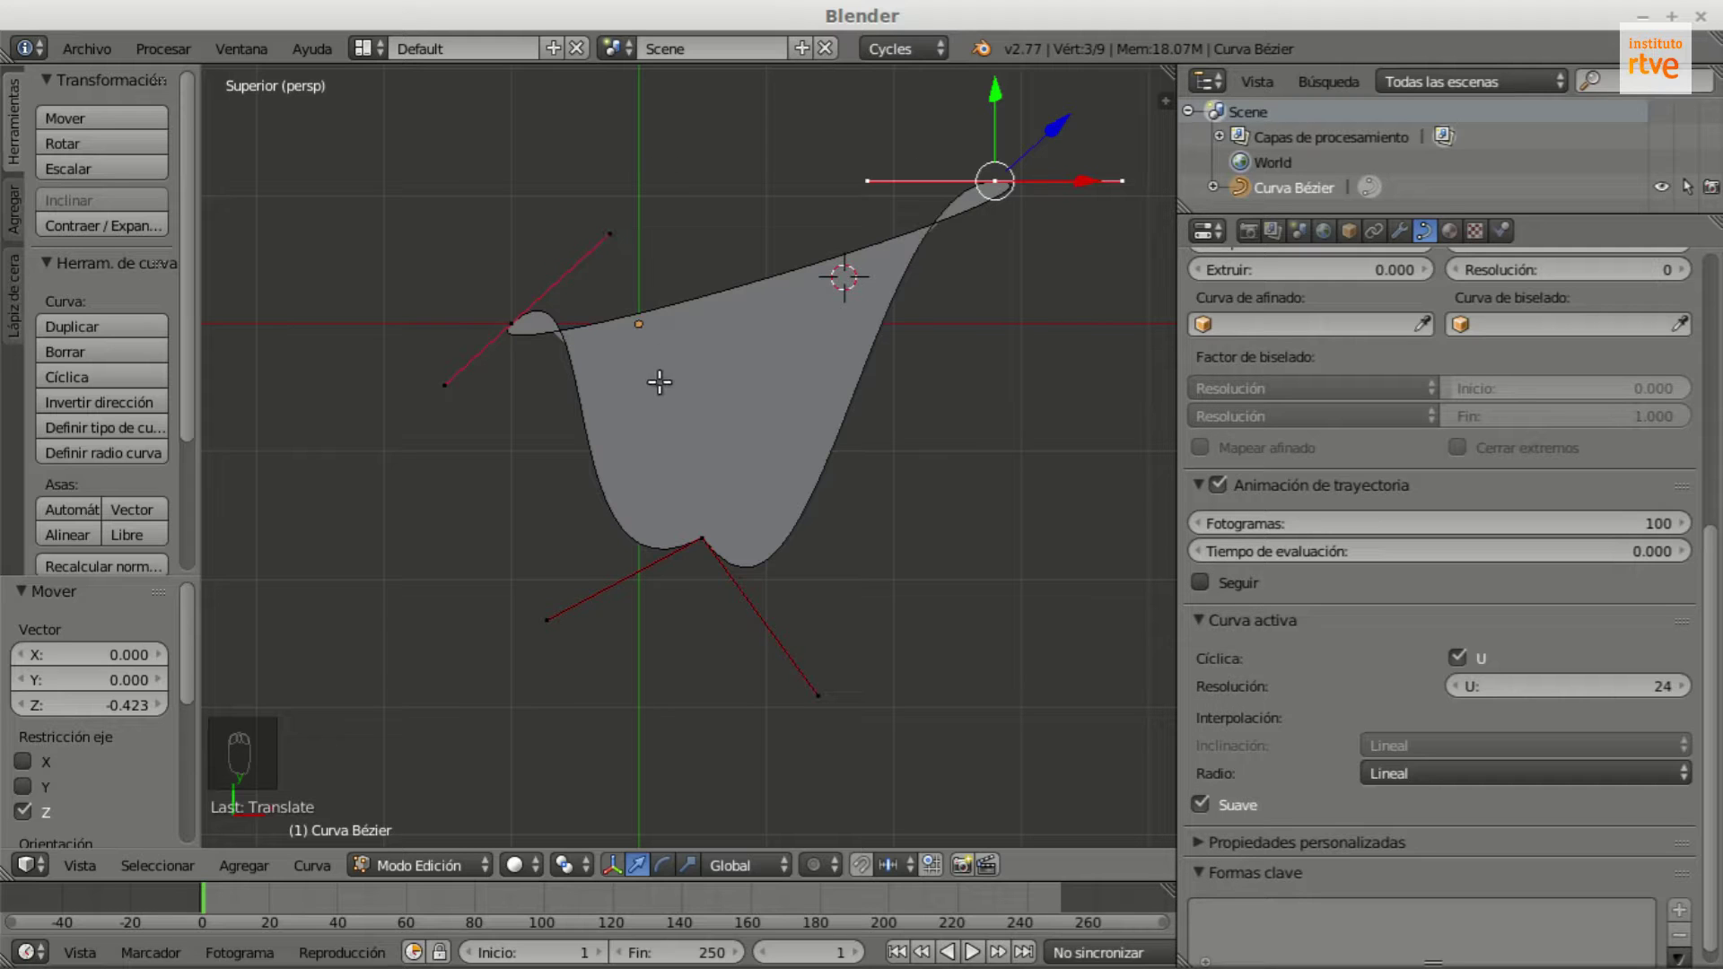
Step: Move the upper handle of the left end control point about -0.760 in X and -1.401 in Y
scroll(638, 418, down, 1)
right_click(618, 260)
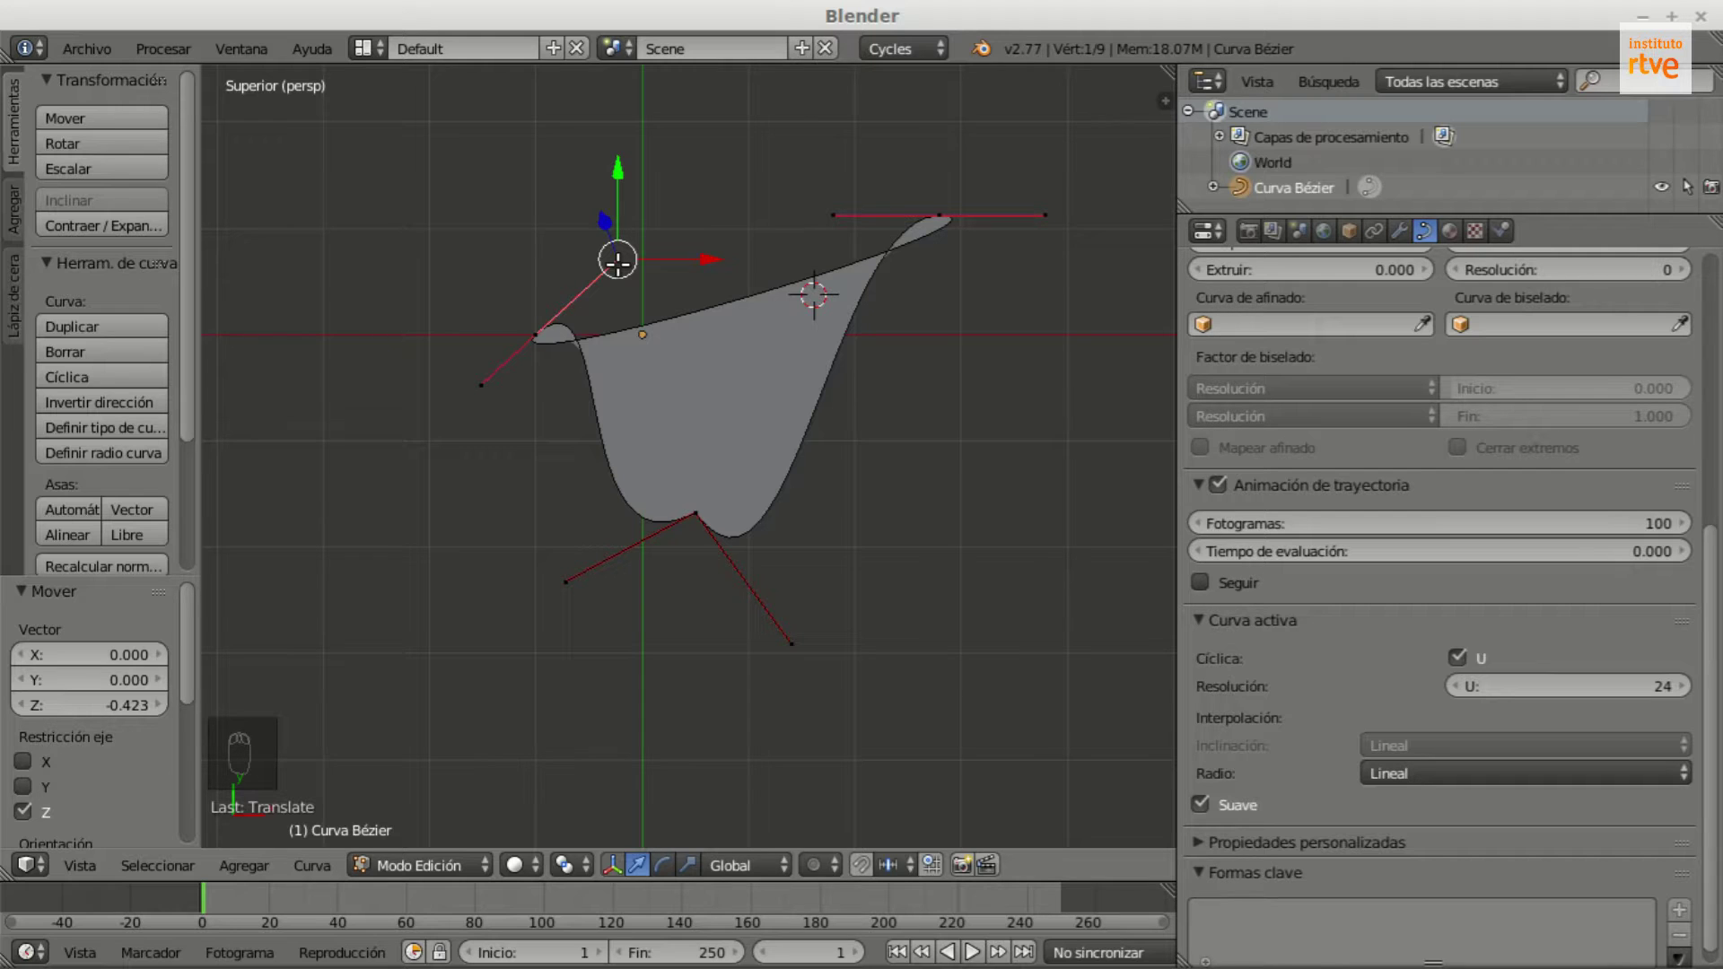
key(g)
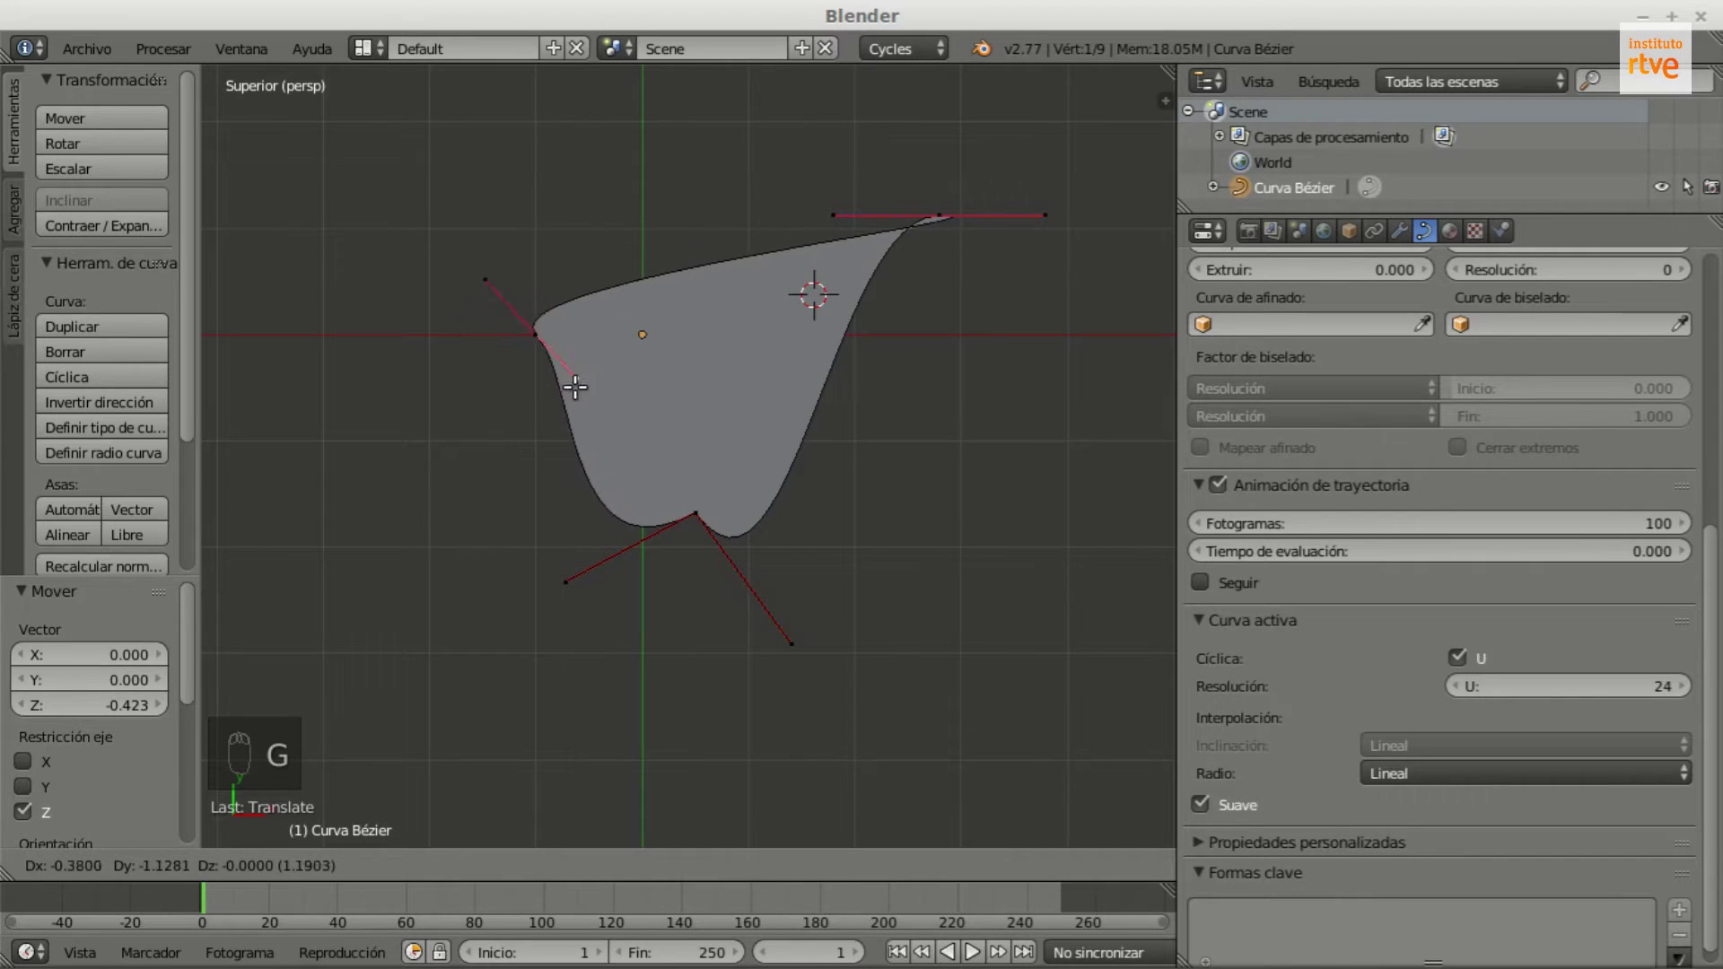
click(536, 408)
Step: Move the right handle of the right end control point about -1.045 in X and 1.021 in Y
right_click(1046, 215)
key(g)
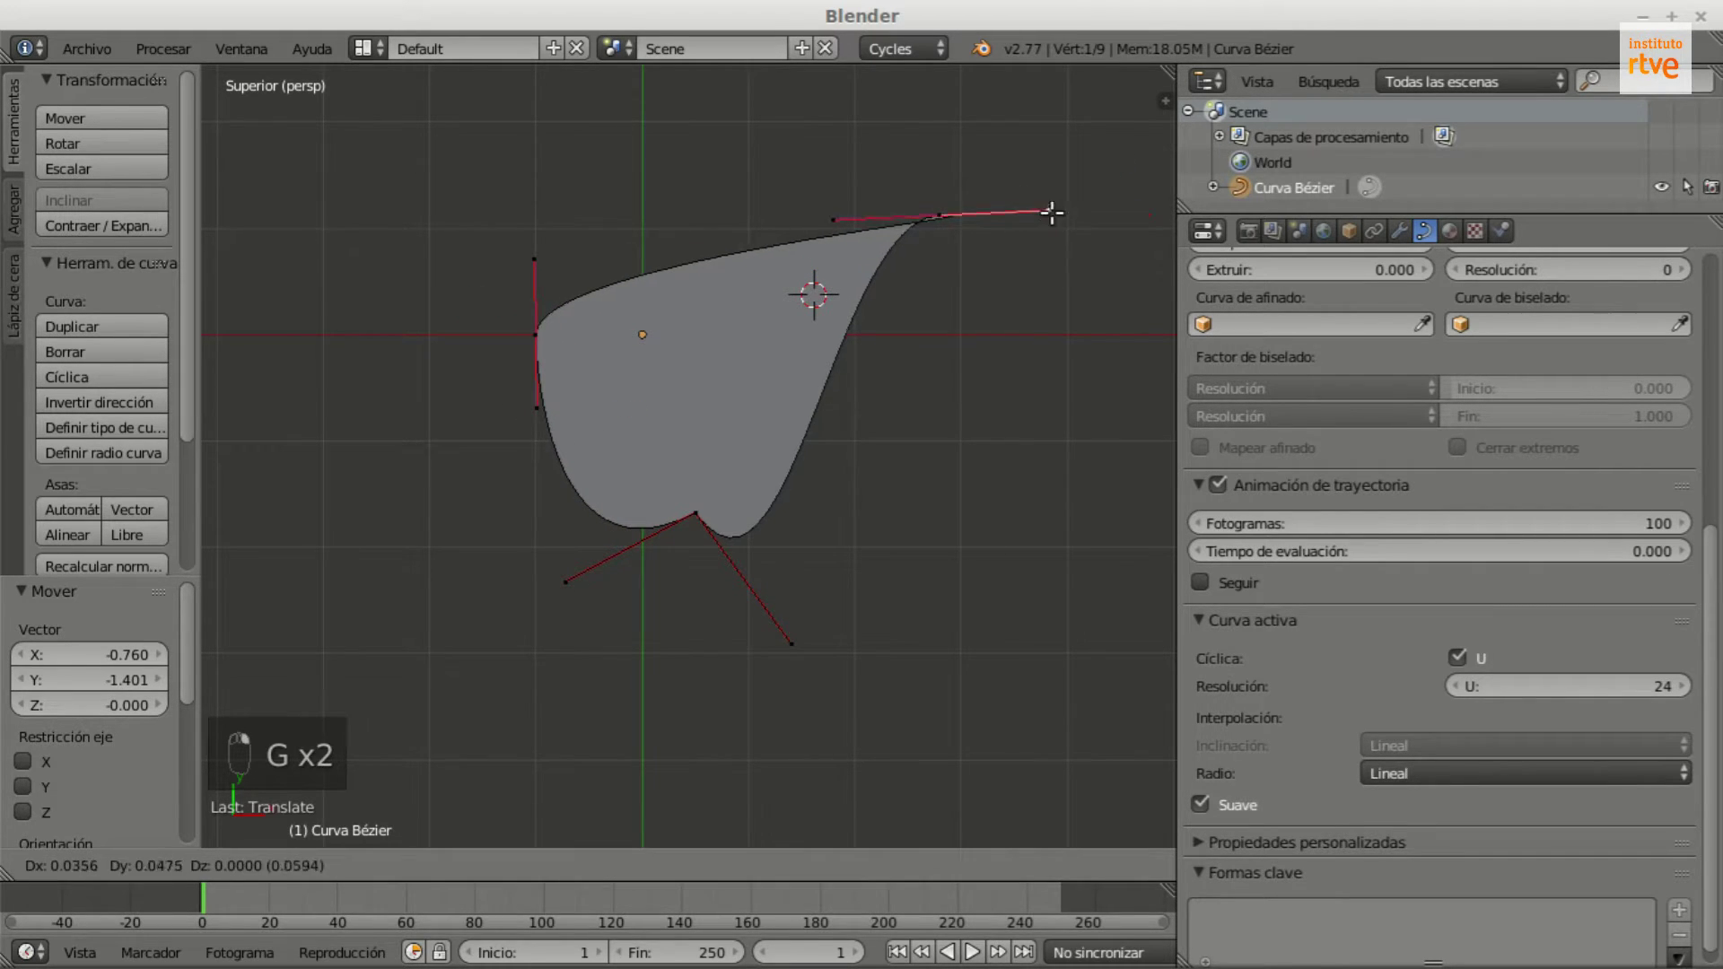
click(935, 114)
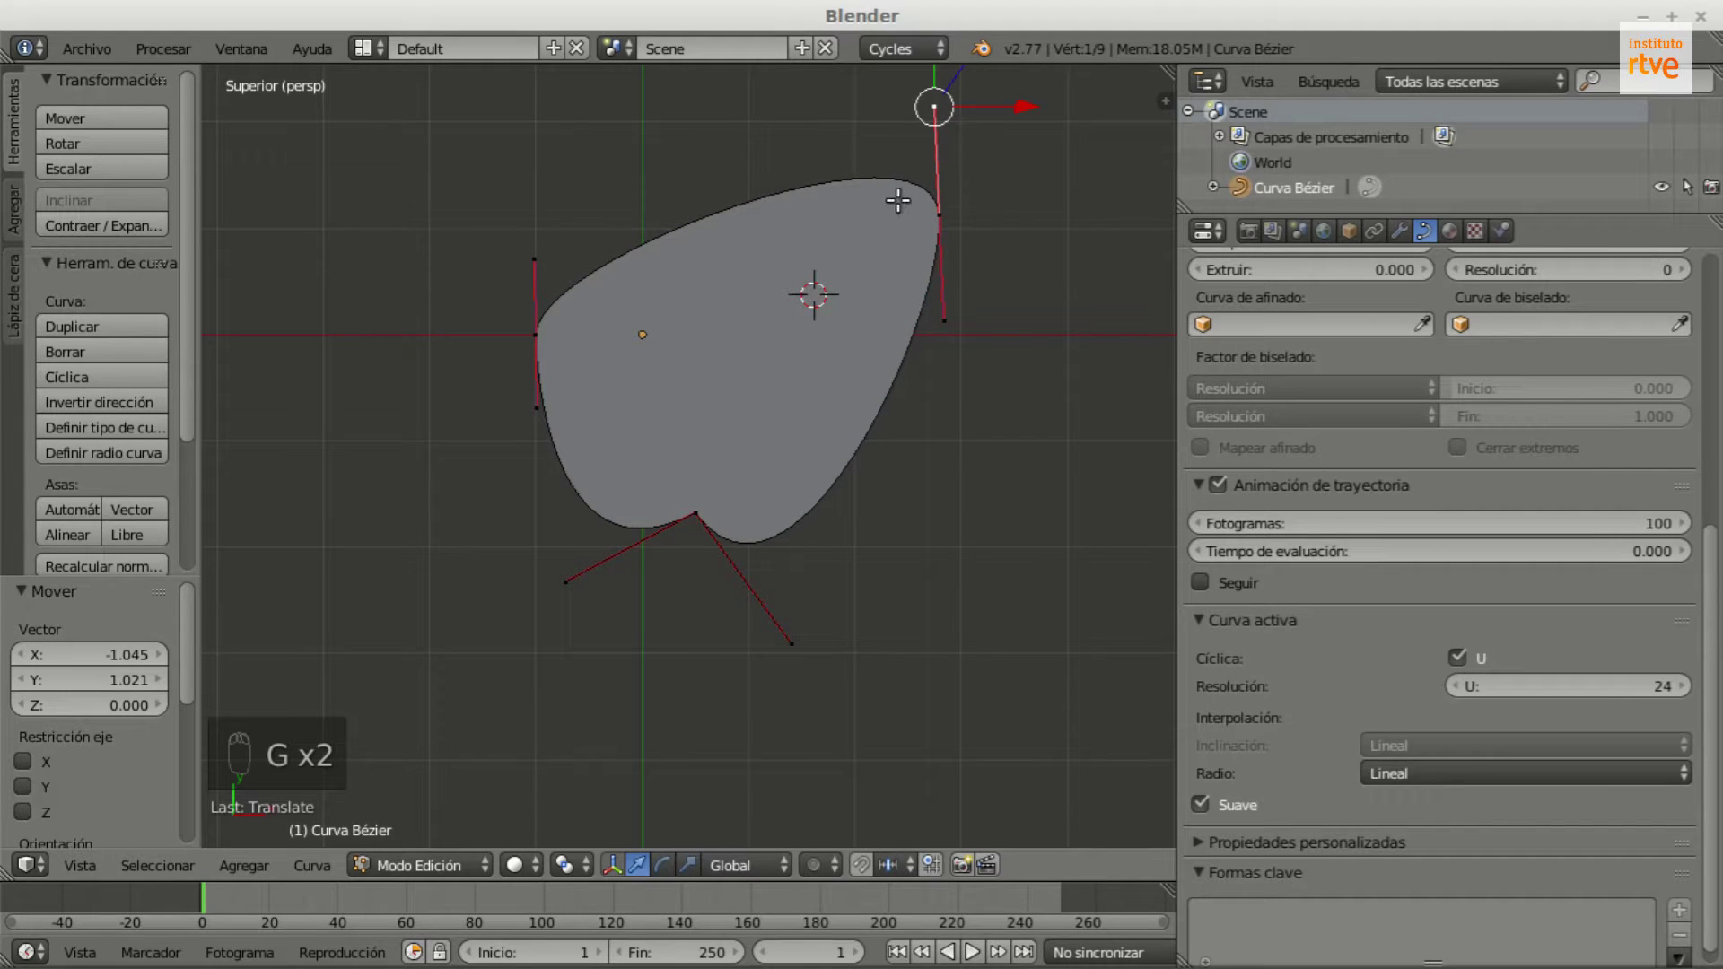
Step: Move the right control point down and inward onto the X axis, and rotate its handles about 6.53°
right_click(940, 216)
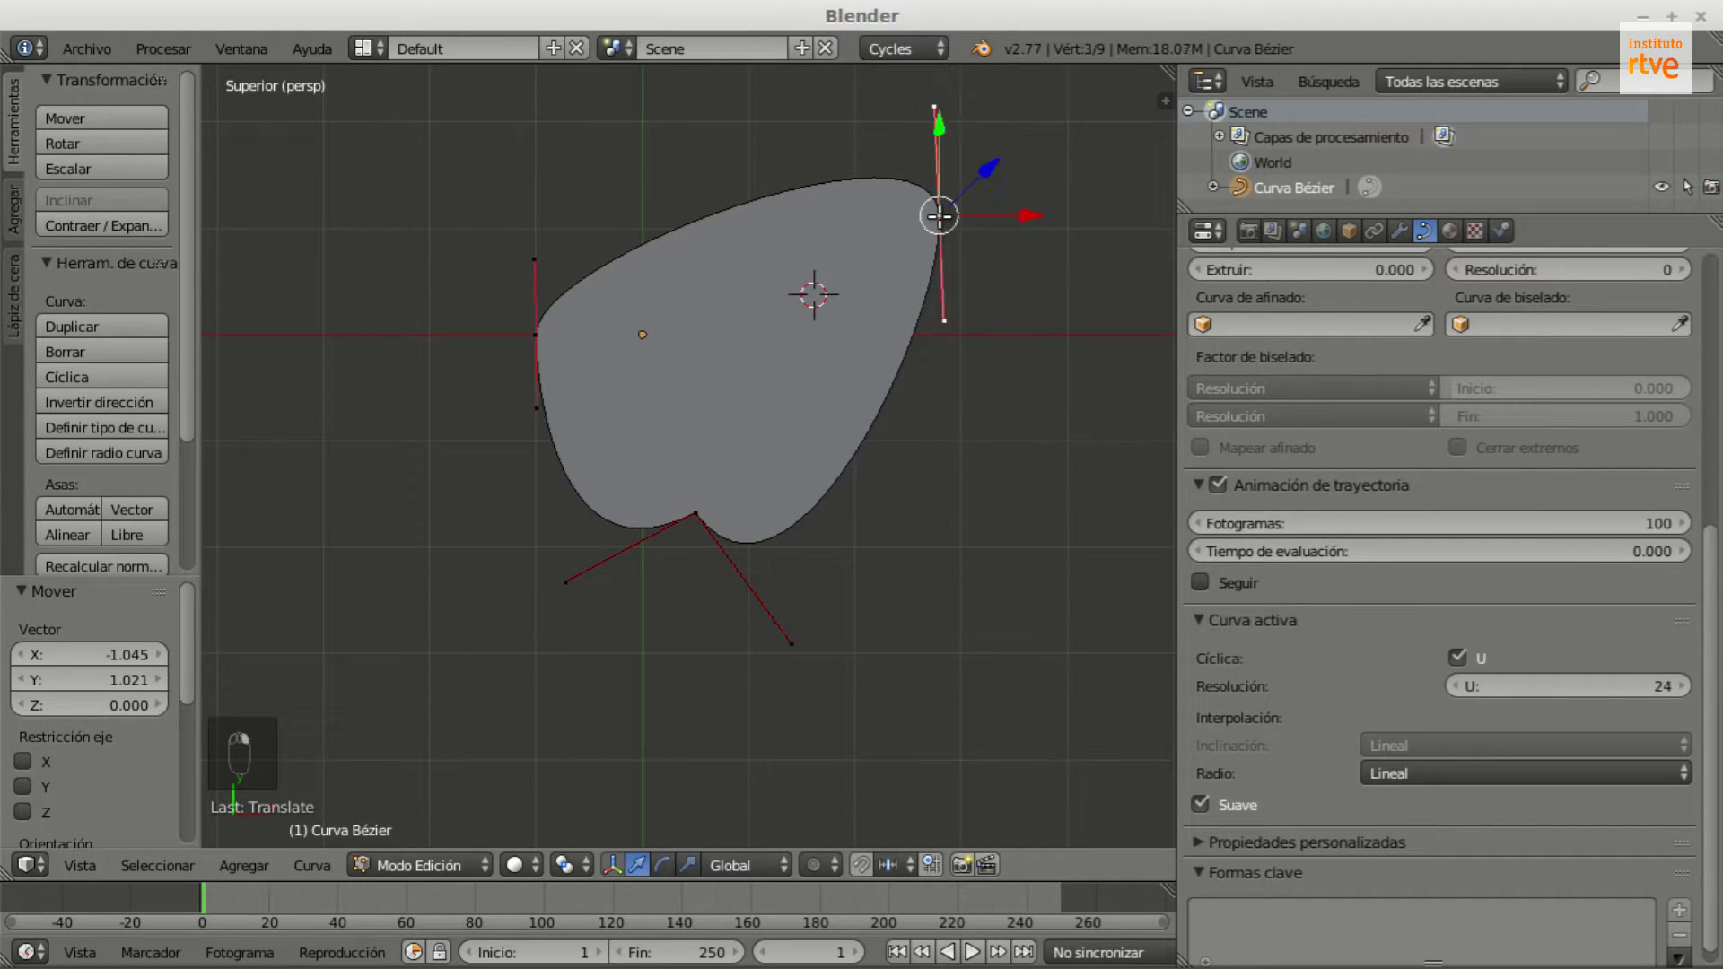
key(g)
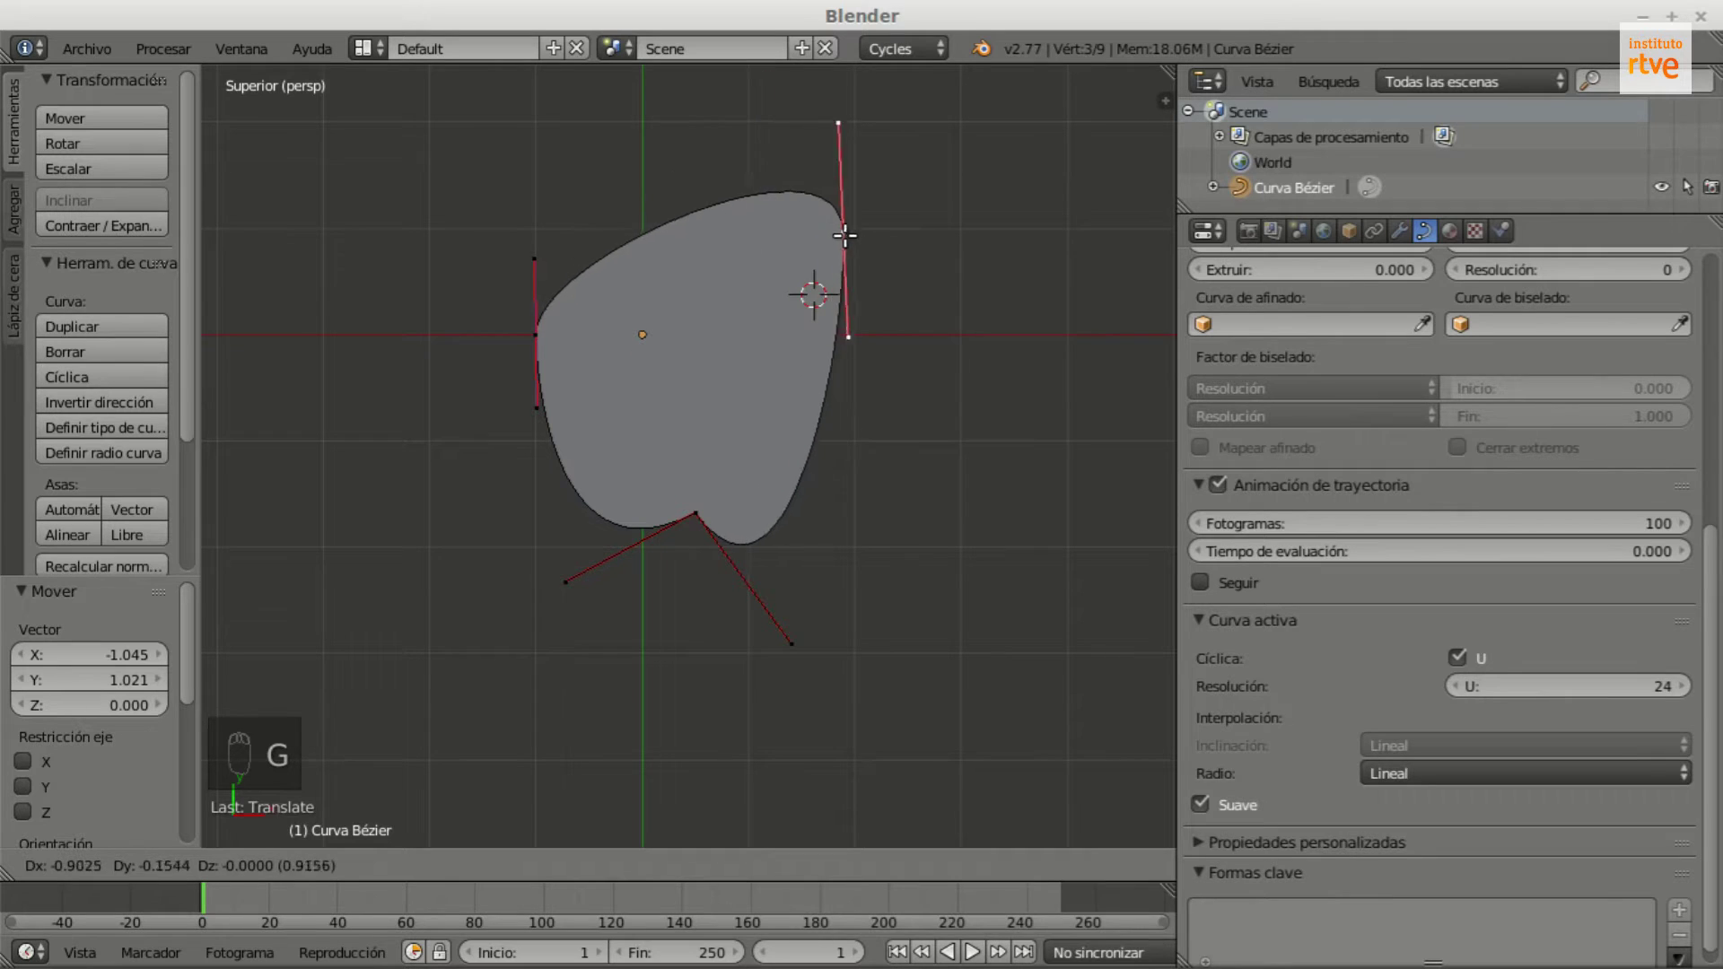
click(854, 337)
key(r)
click(857, 332)
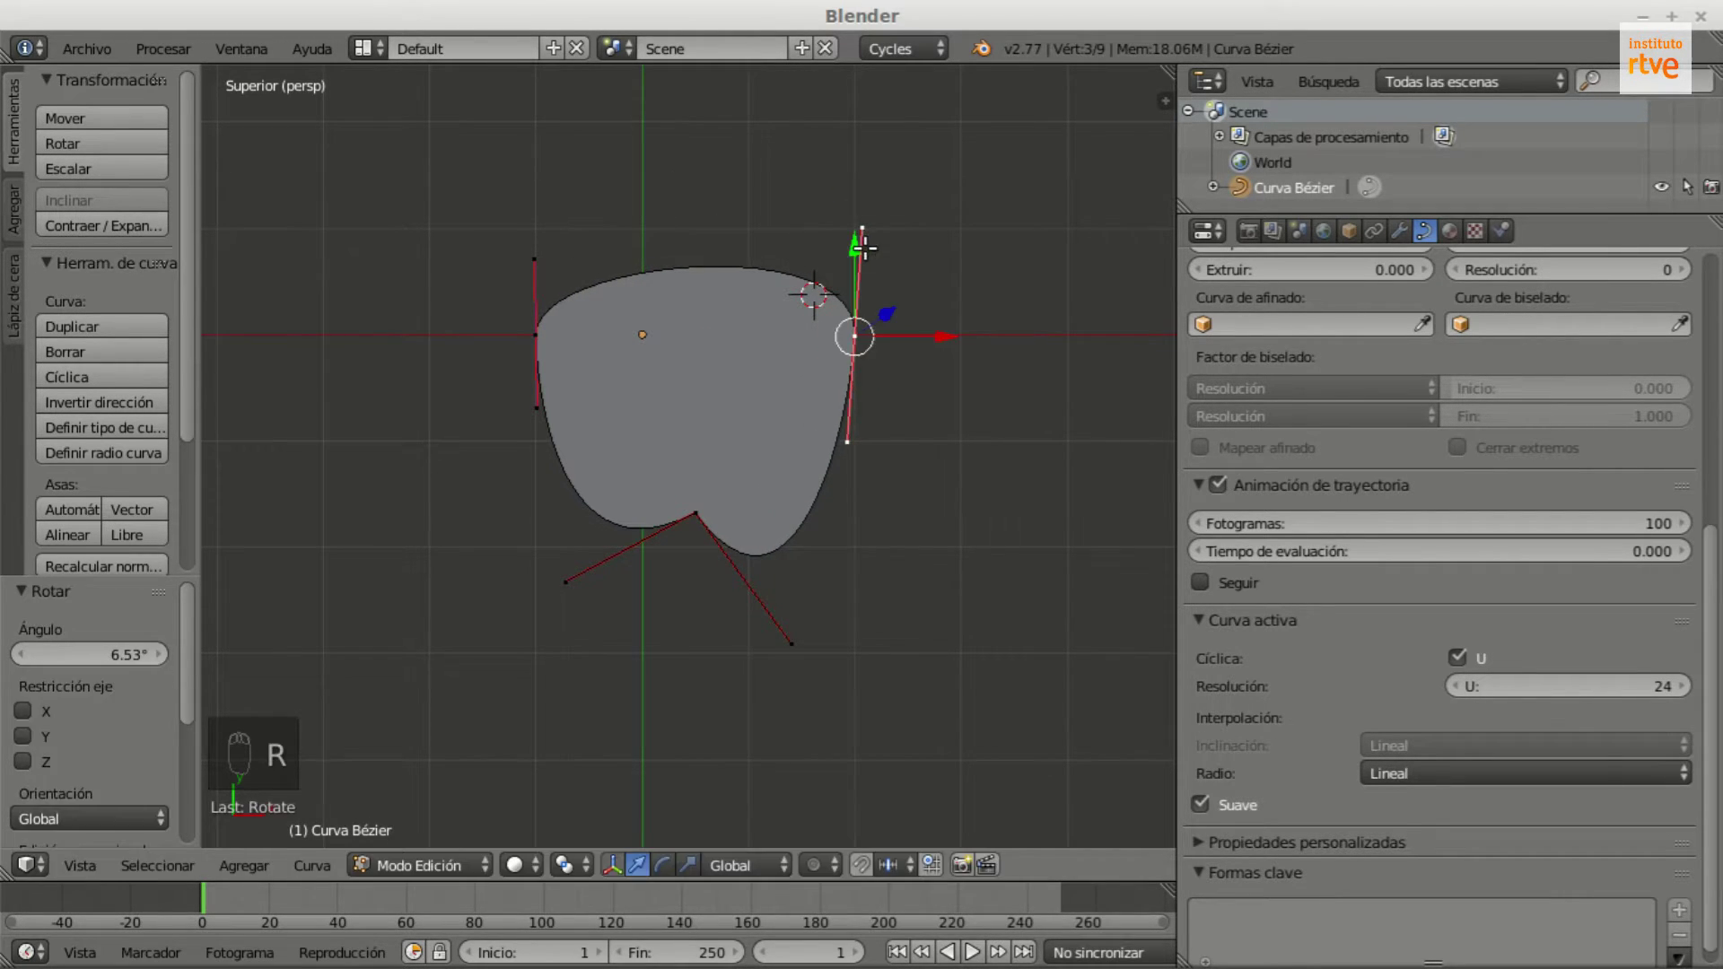
Step: Move the lower middle control point about -0.012 in X and 0.938 in Y
right_click(696, 514)
key(g)
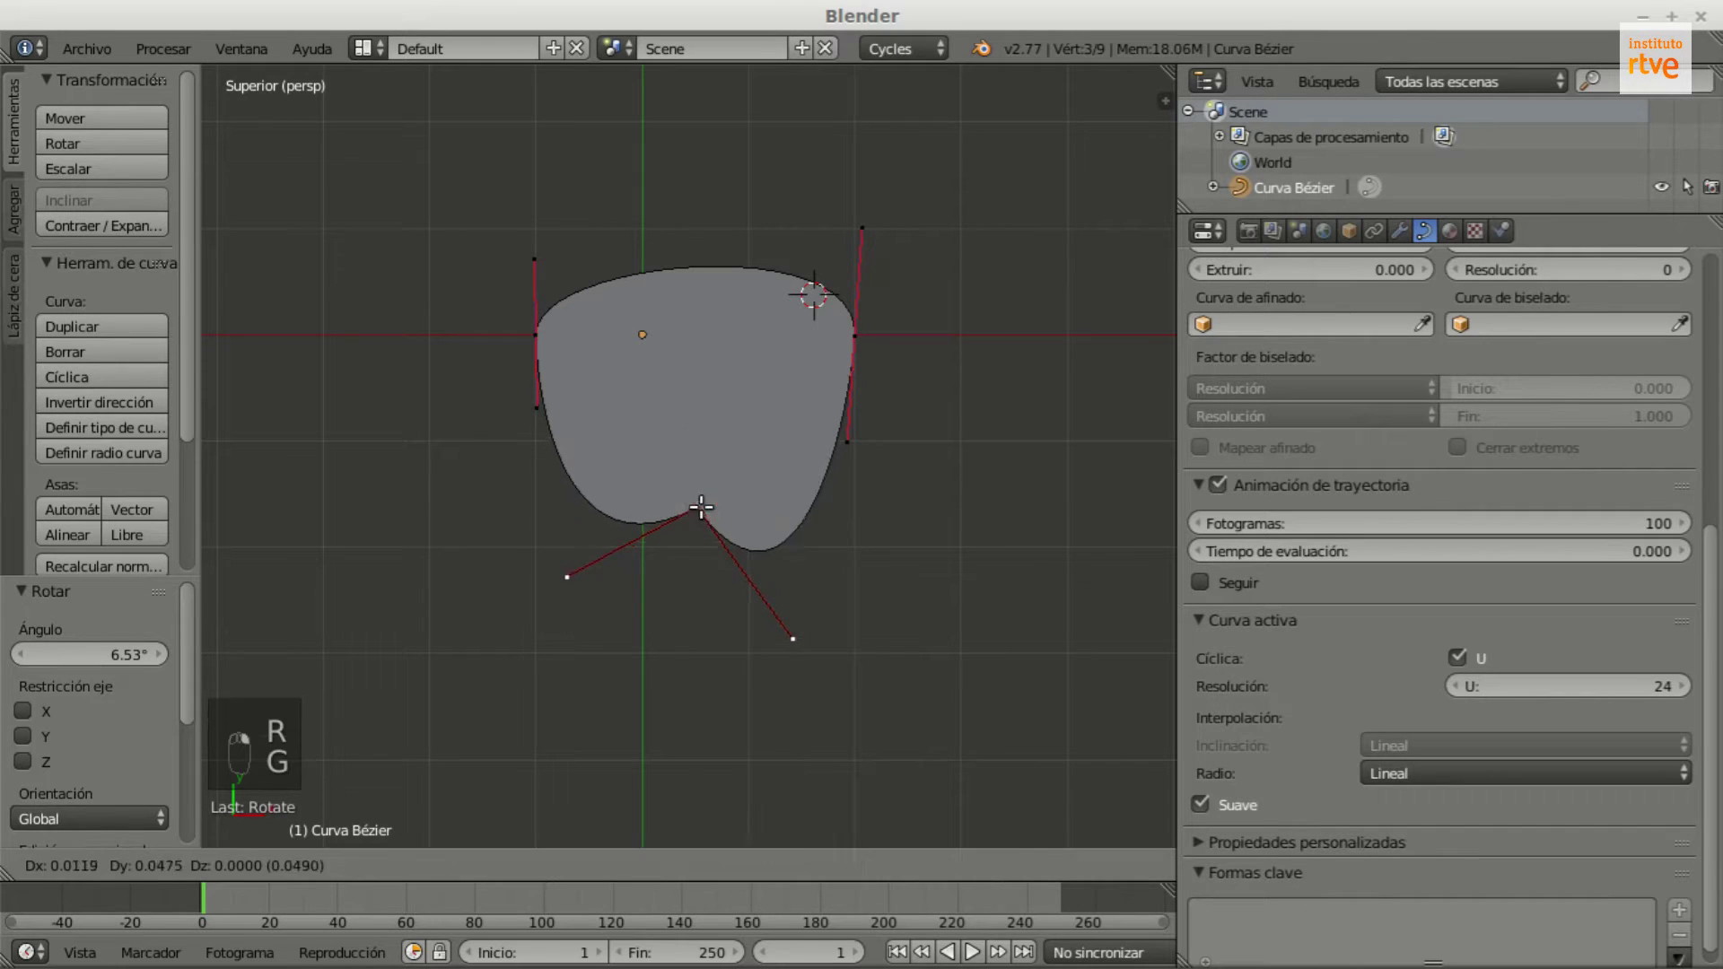
click(696, 420)
Step: Lower both handles of the middle control point to form two nearly symmetrical lobes beside the notch
right_click(563, 482)
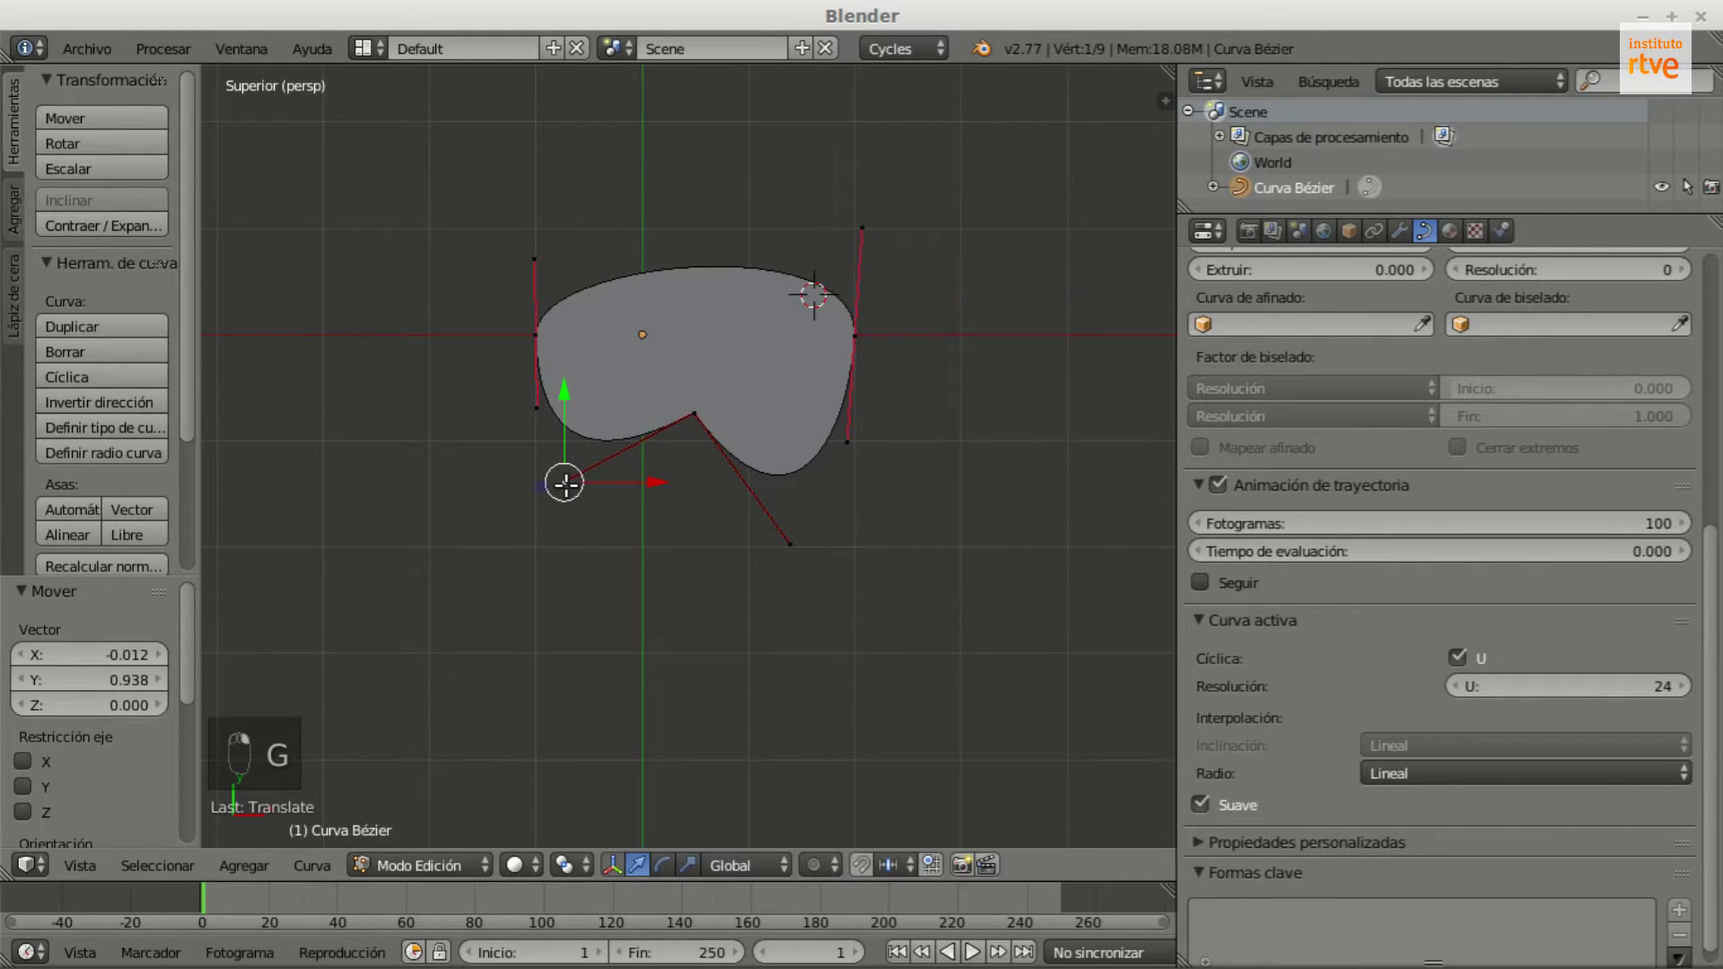
key(g)
click(595, 550)
right_click(791, 545)
key(g)
click(791, 554)
Step: Select all the curve's control points and rotate them about -91.217°
key(a)
key(a)
key(a)
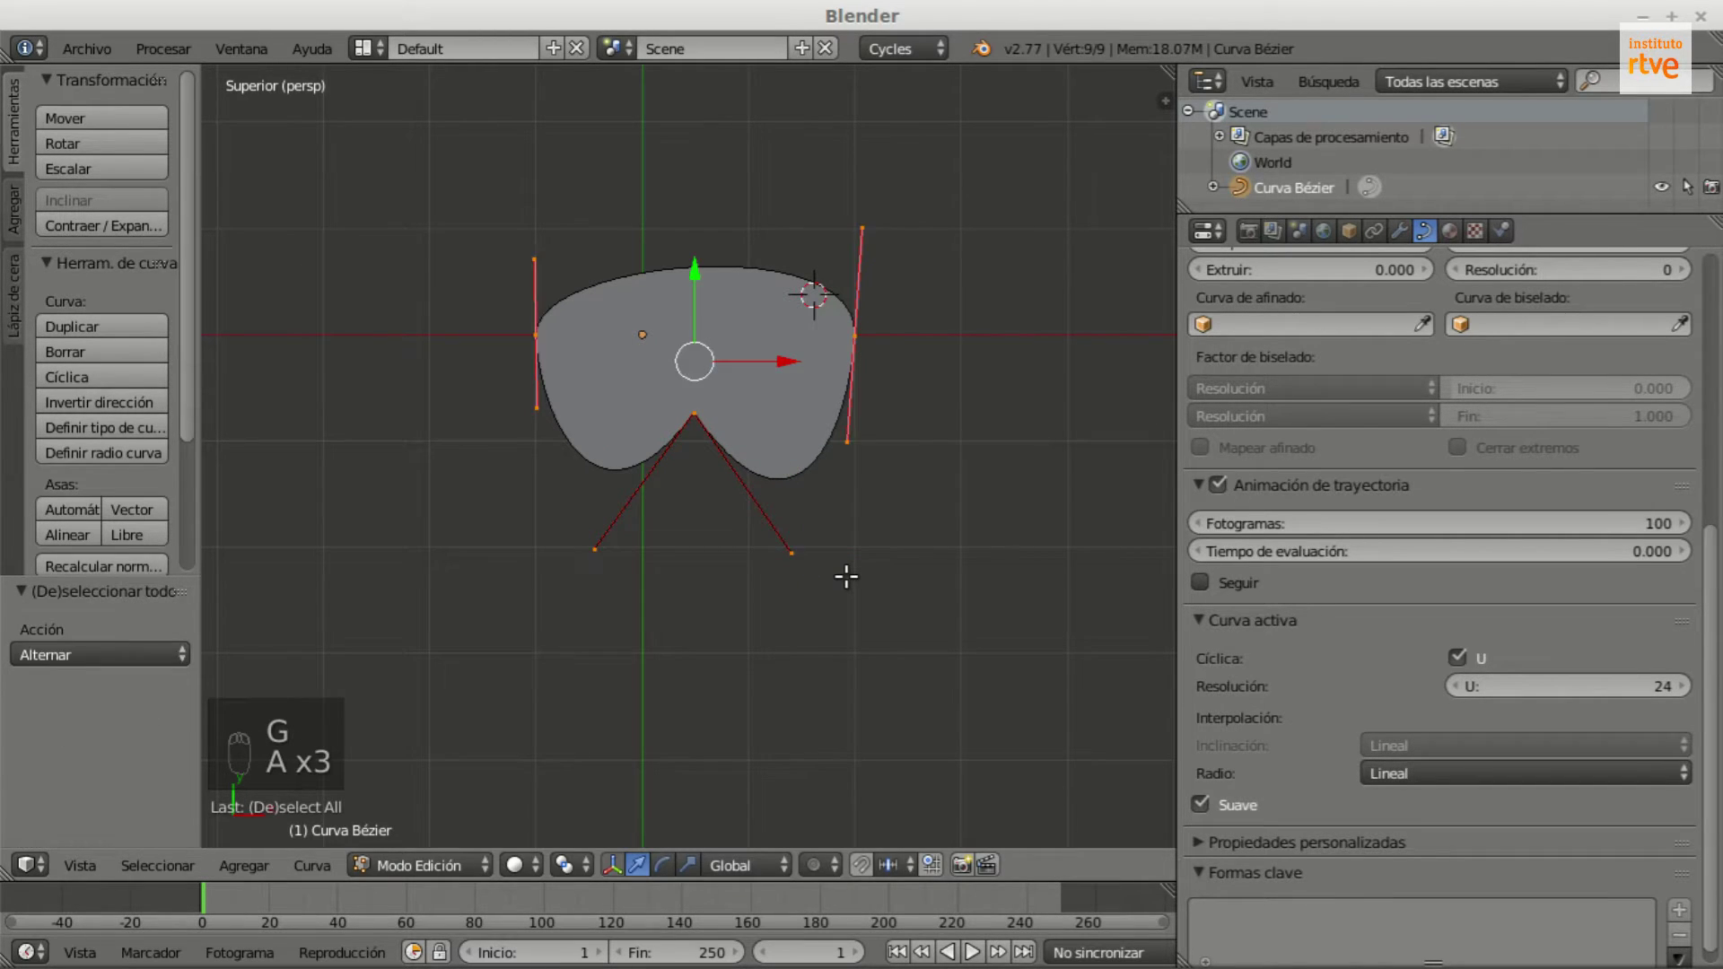
key(r)
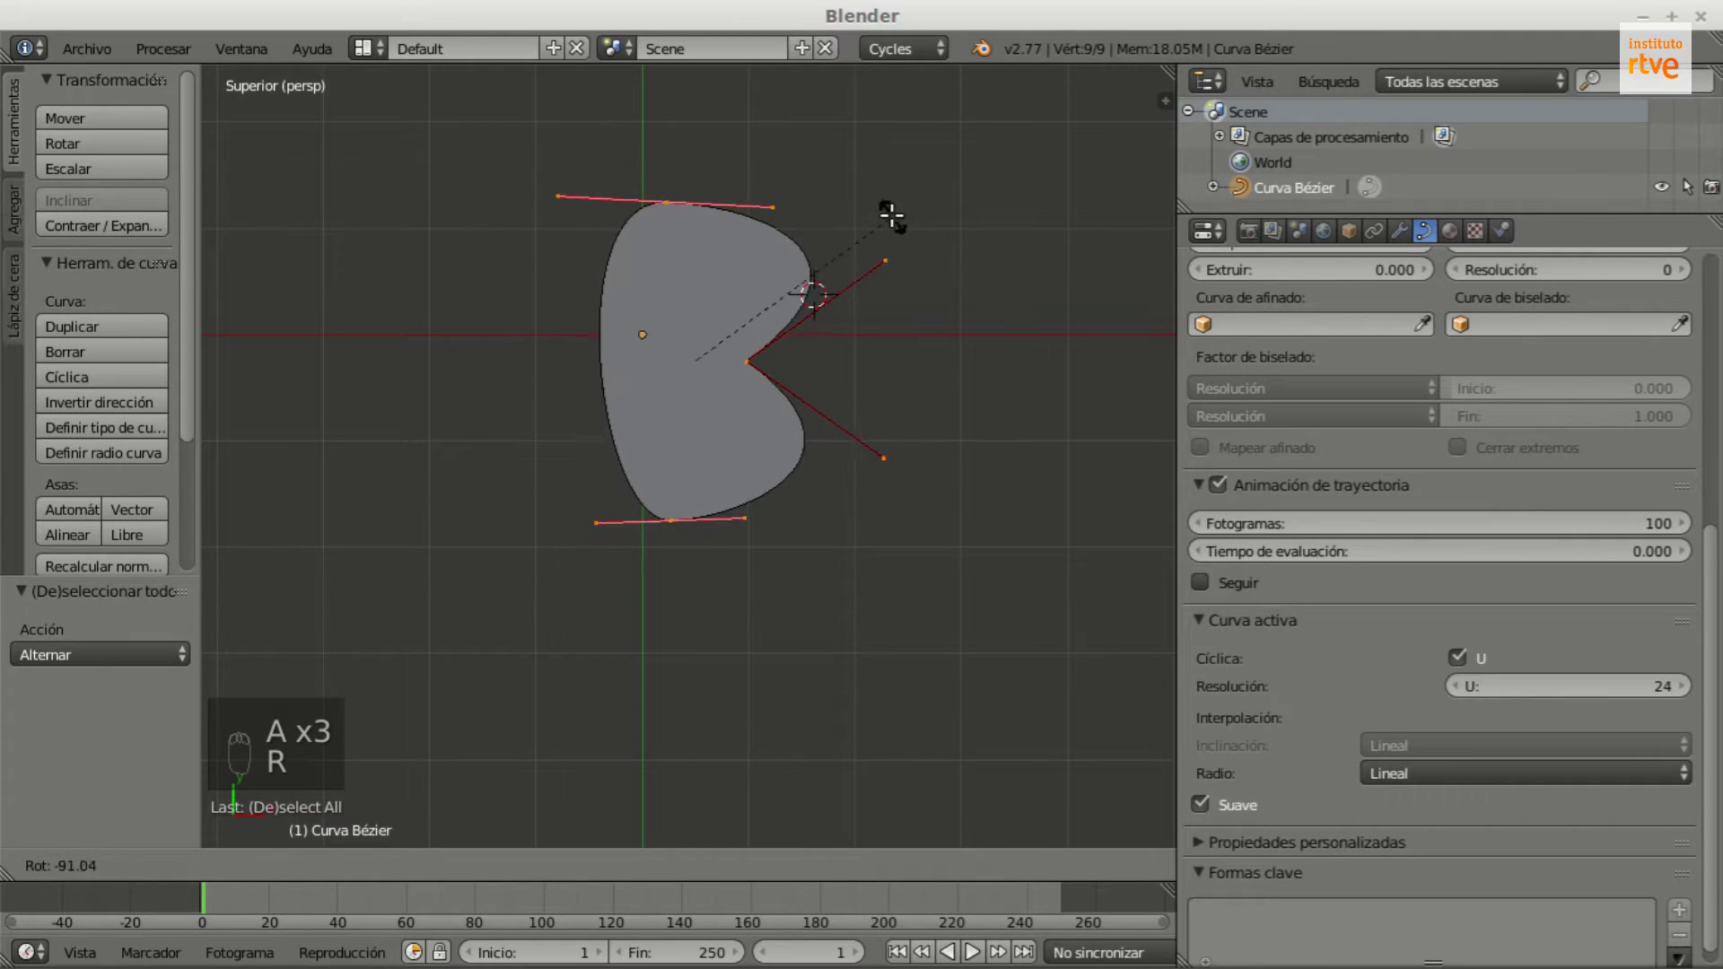
click(891, 215)
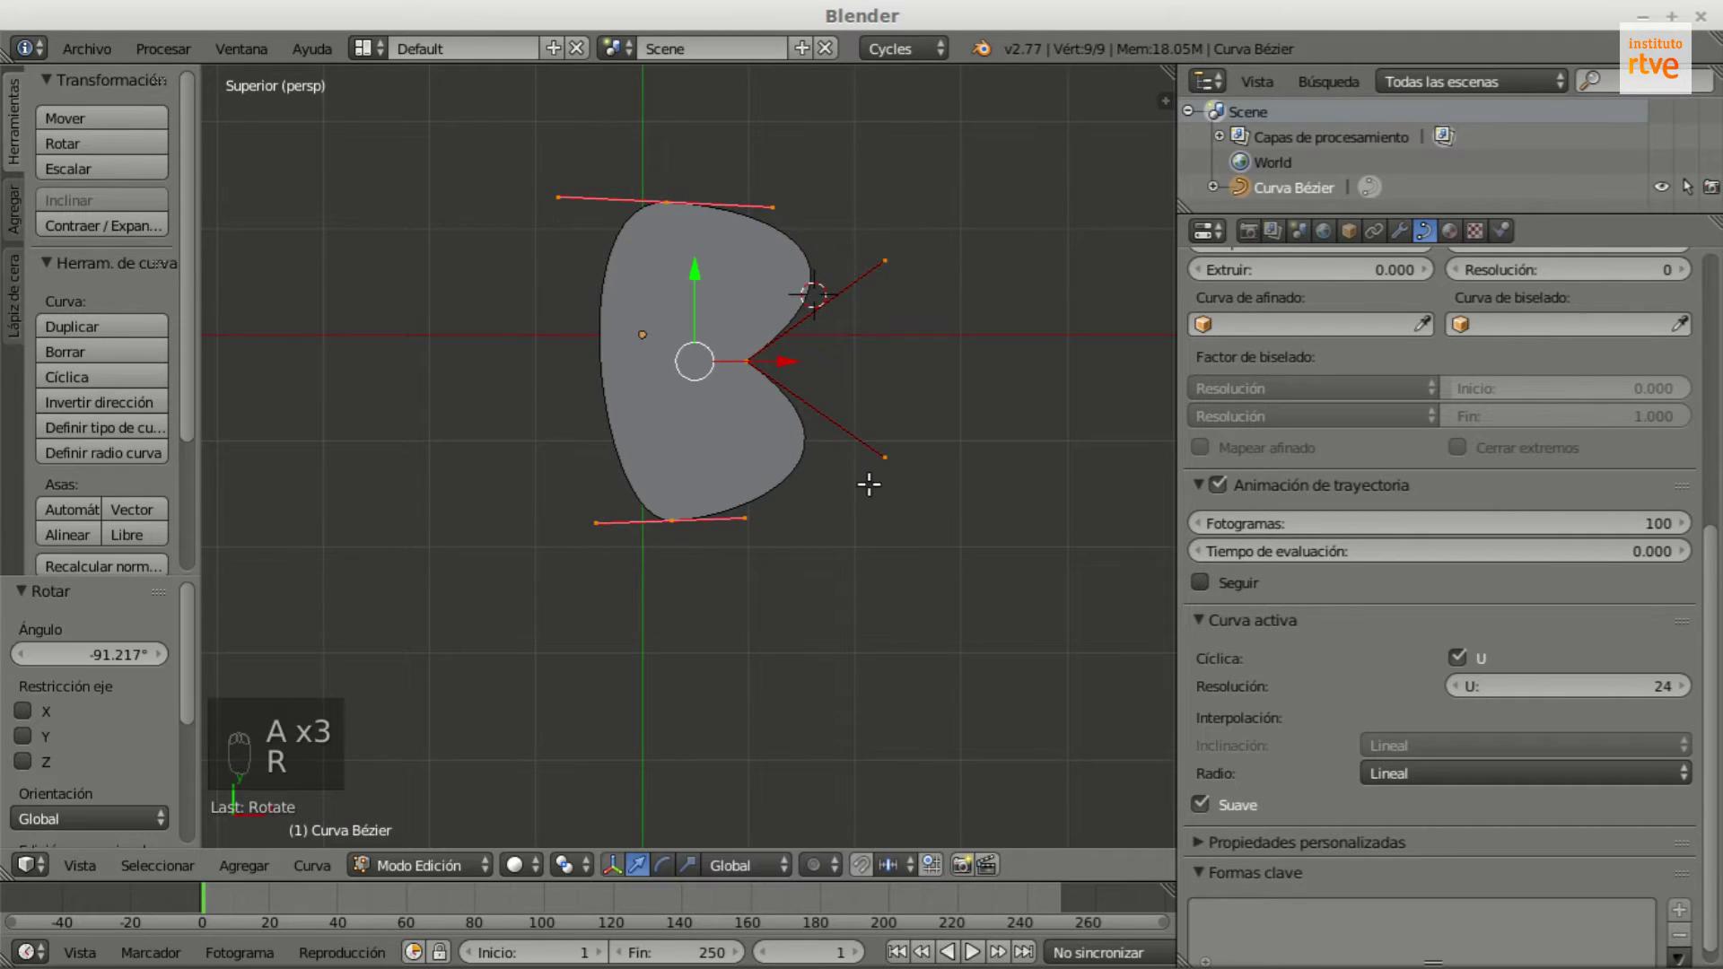
Step: Move the shape's lowest control point about -0.427 in X and -0.332 in Y
right_click(671, 523)
key(g)
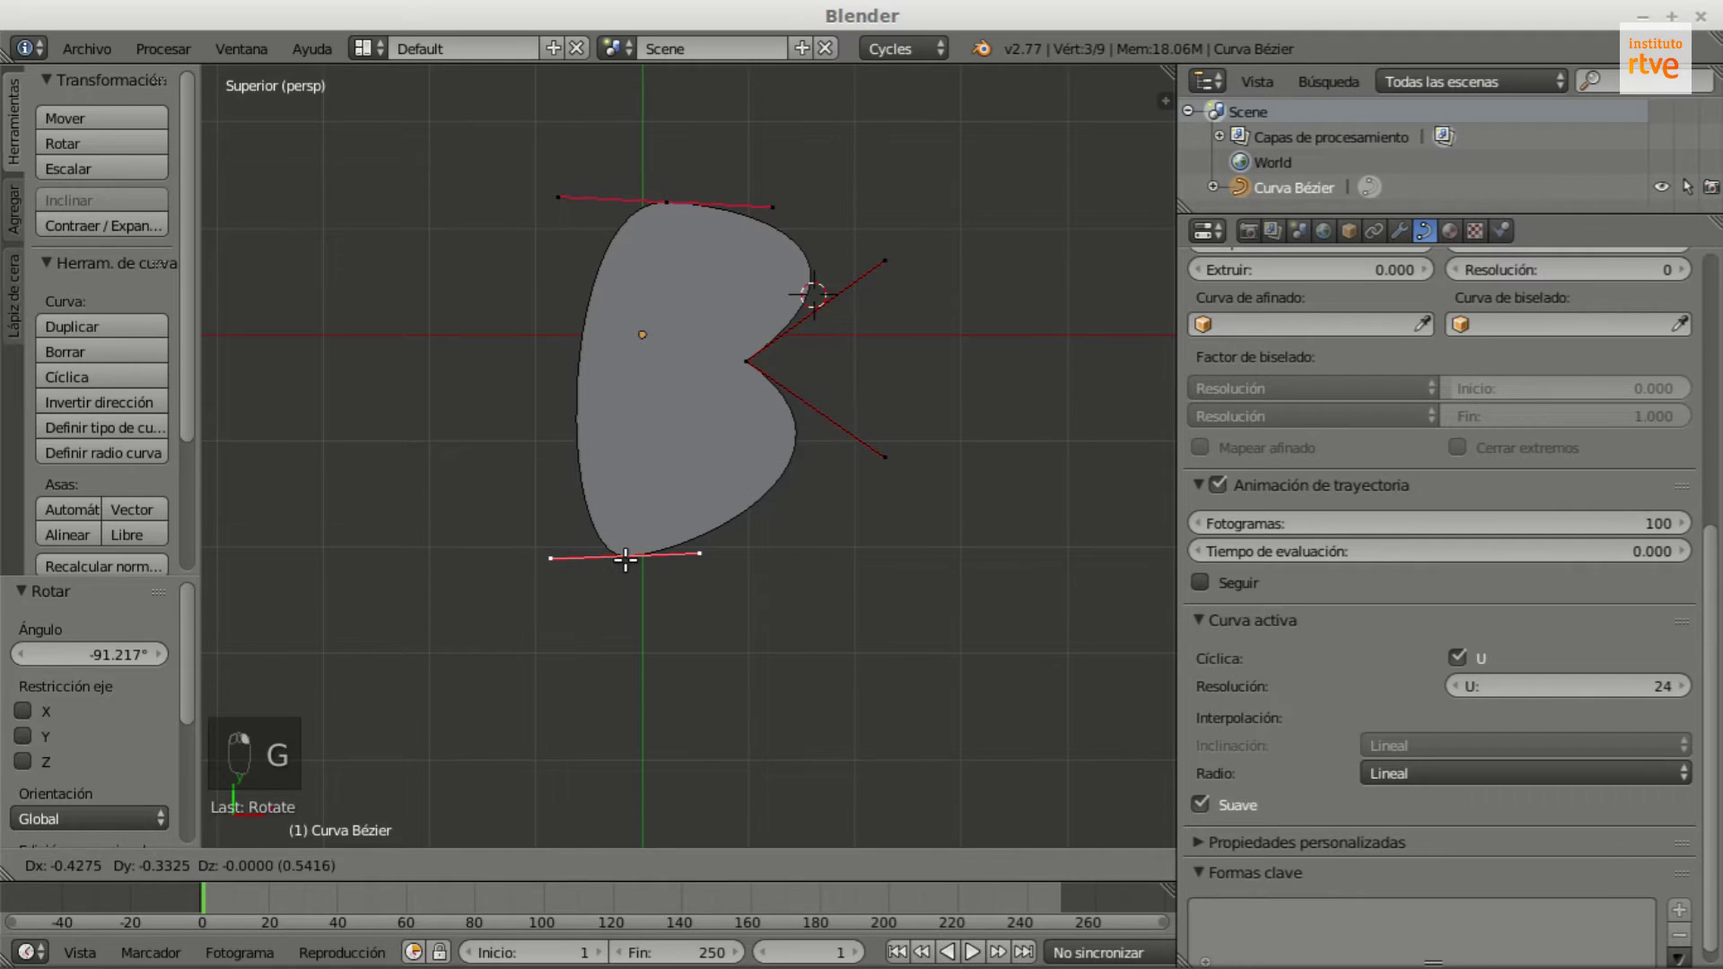
click(626, 558)
Step: Move the top control point about -0.273 in X and 0.178 in Y, and the notch point about -0.226 in X and -0.036 in Y
right_click(667, 200)
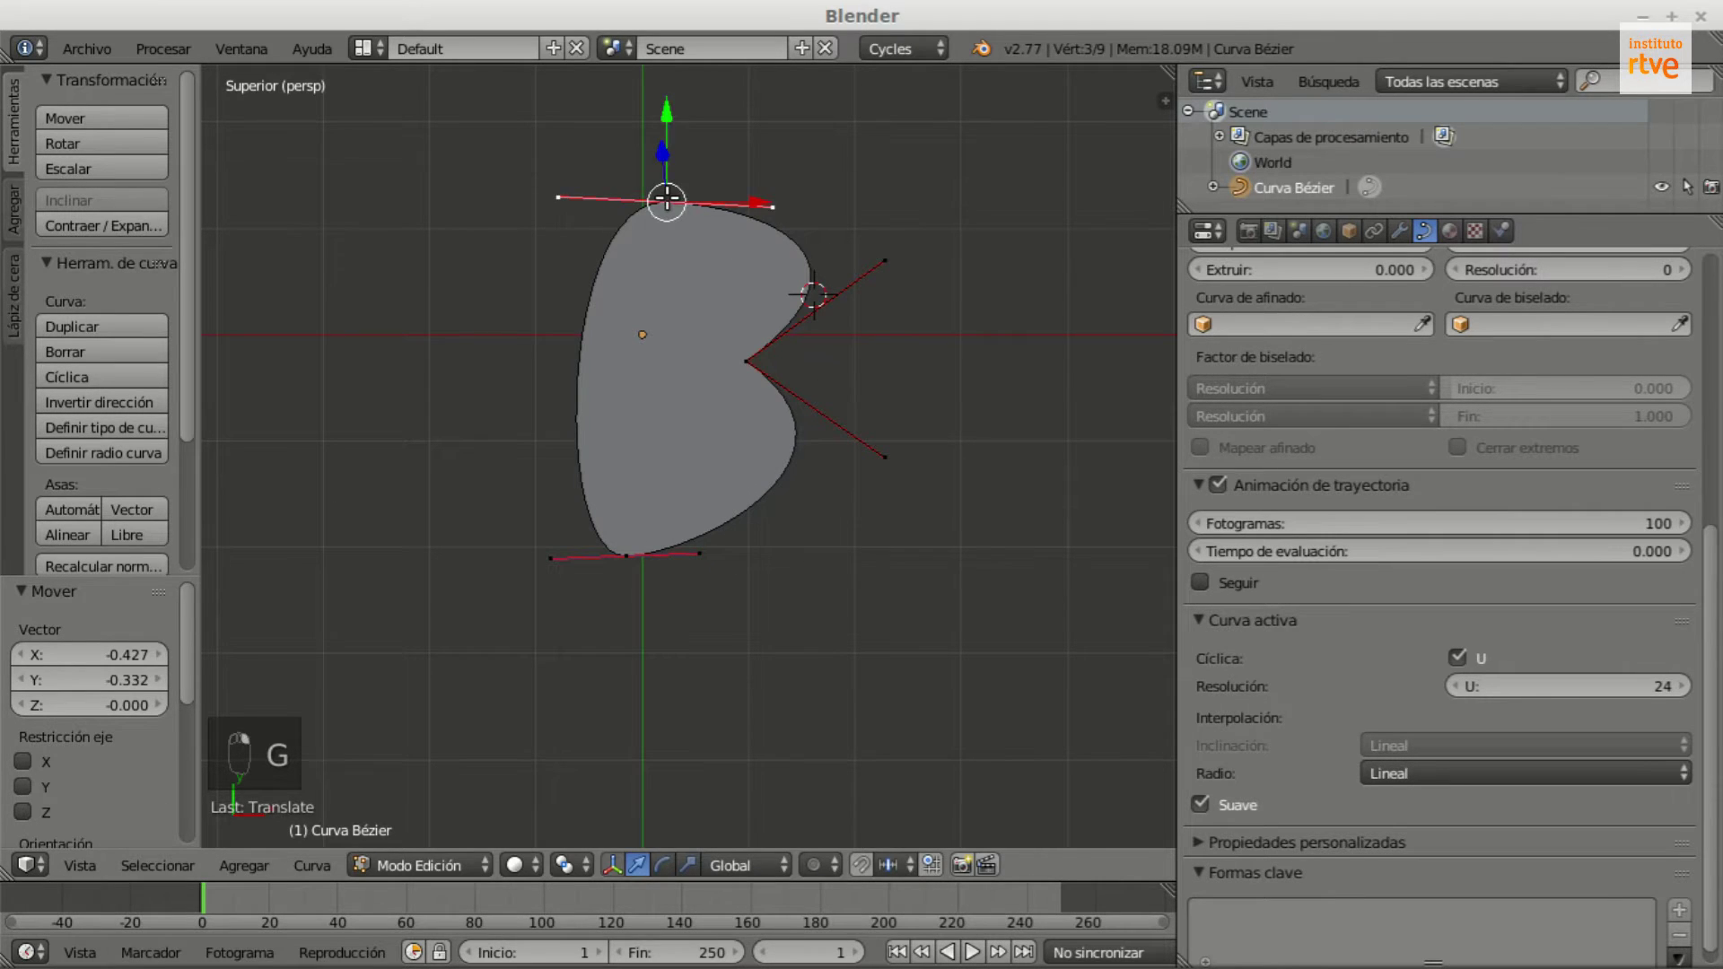
key(g)
click(638, 183)
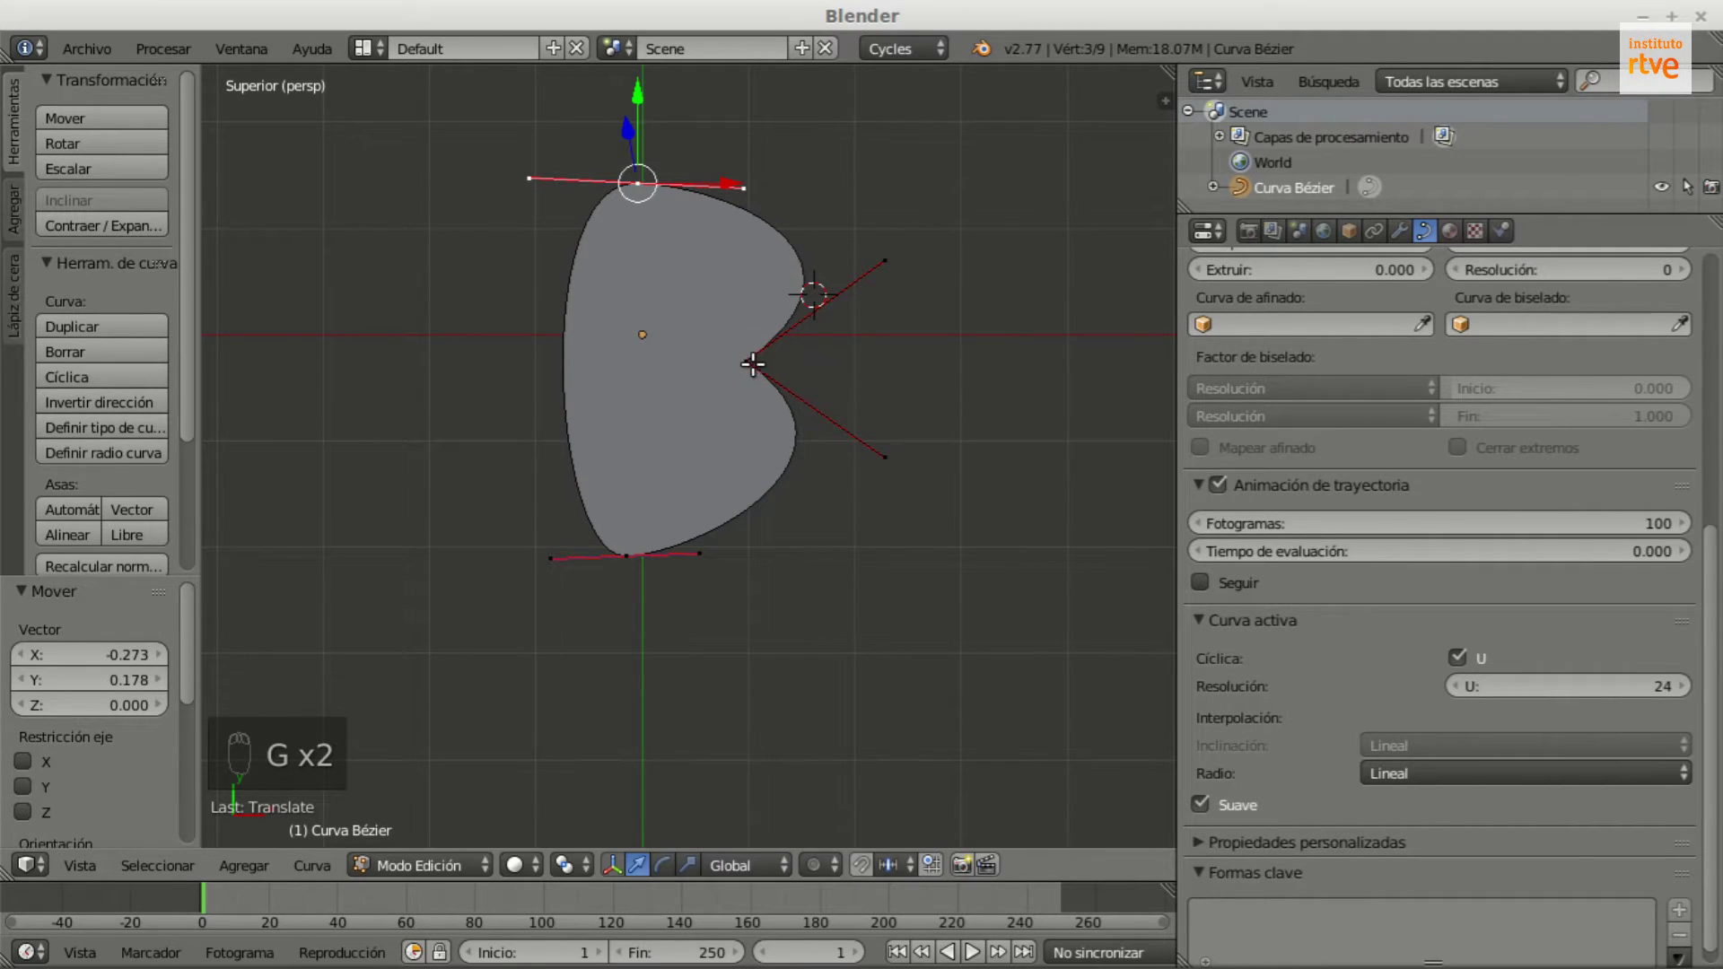
right_click(752, 363)
key(g)
click(722, 365)
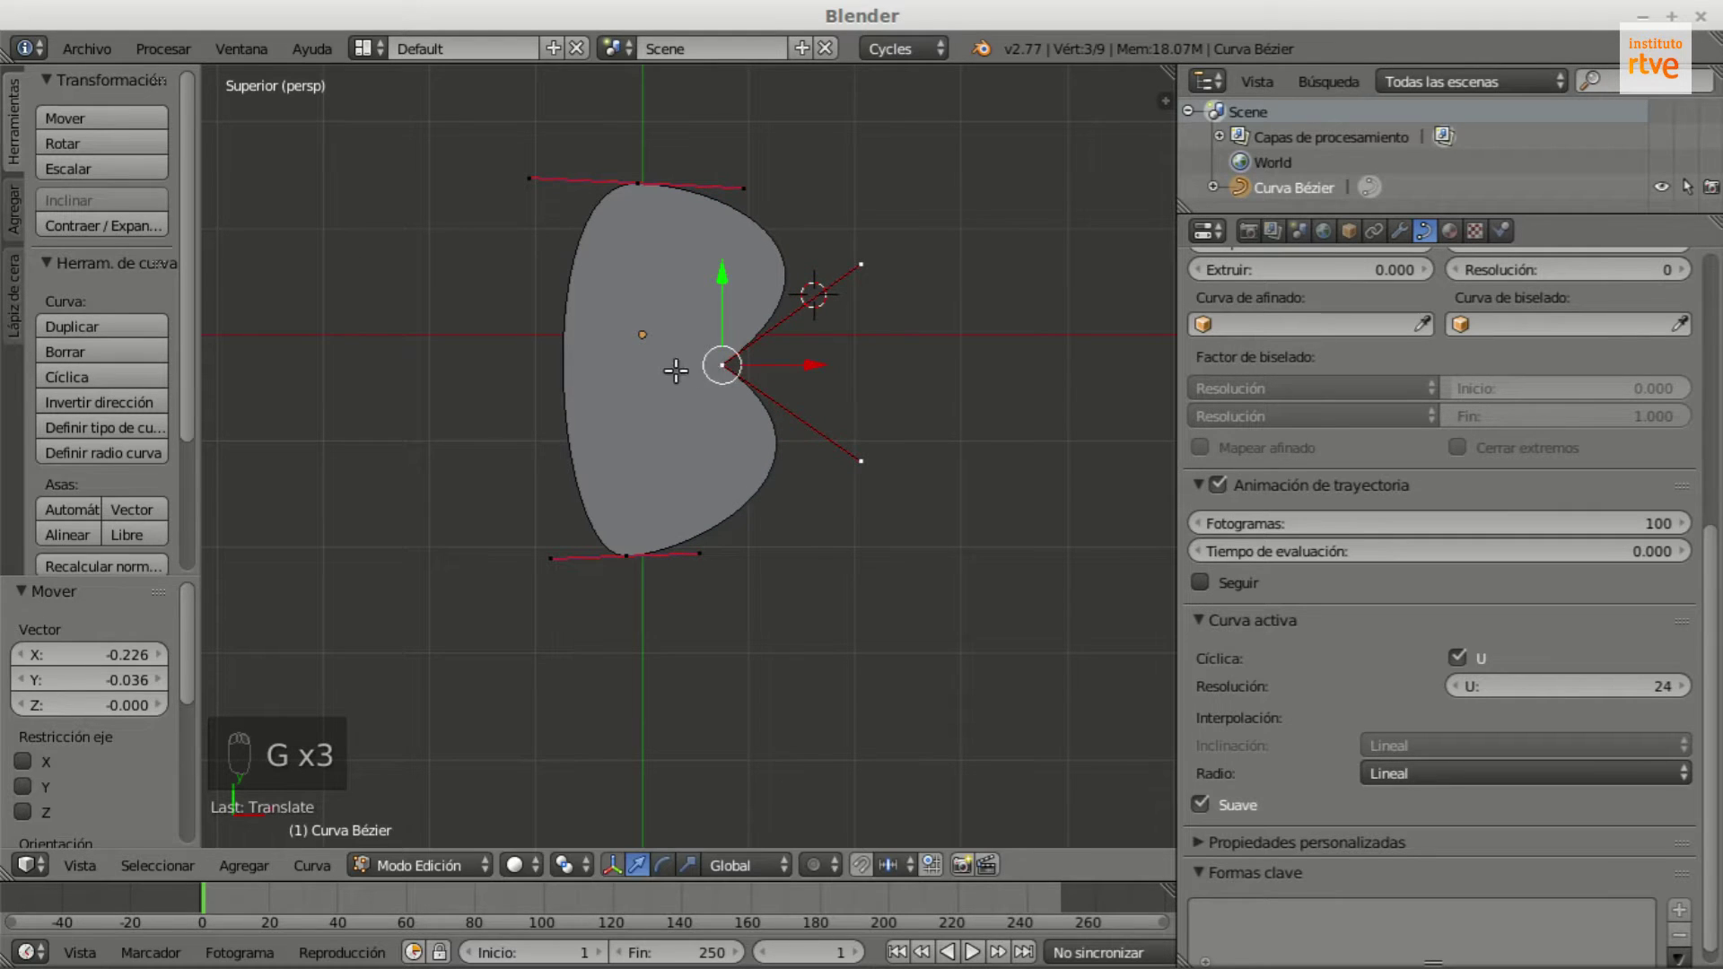
Step: Add a Bézier circle to the curve, scaled to 0.2, and place it as a hole inside the upper lobe
key(Tab)
middle_drag(875, 599, 862, 566)
key(Tab)
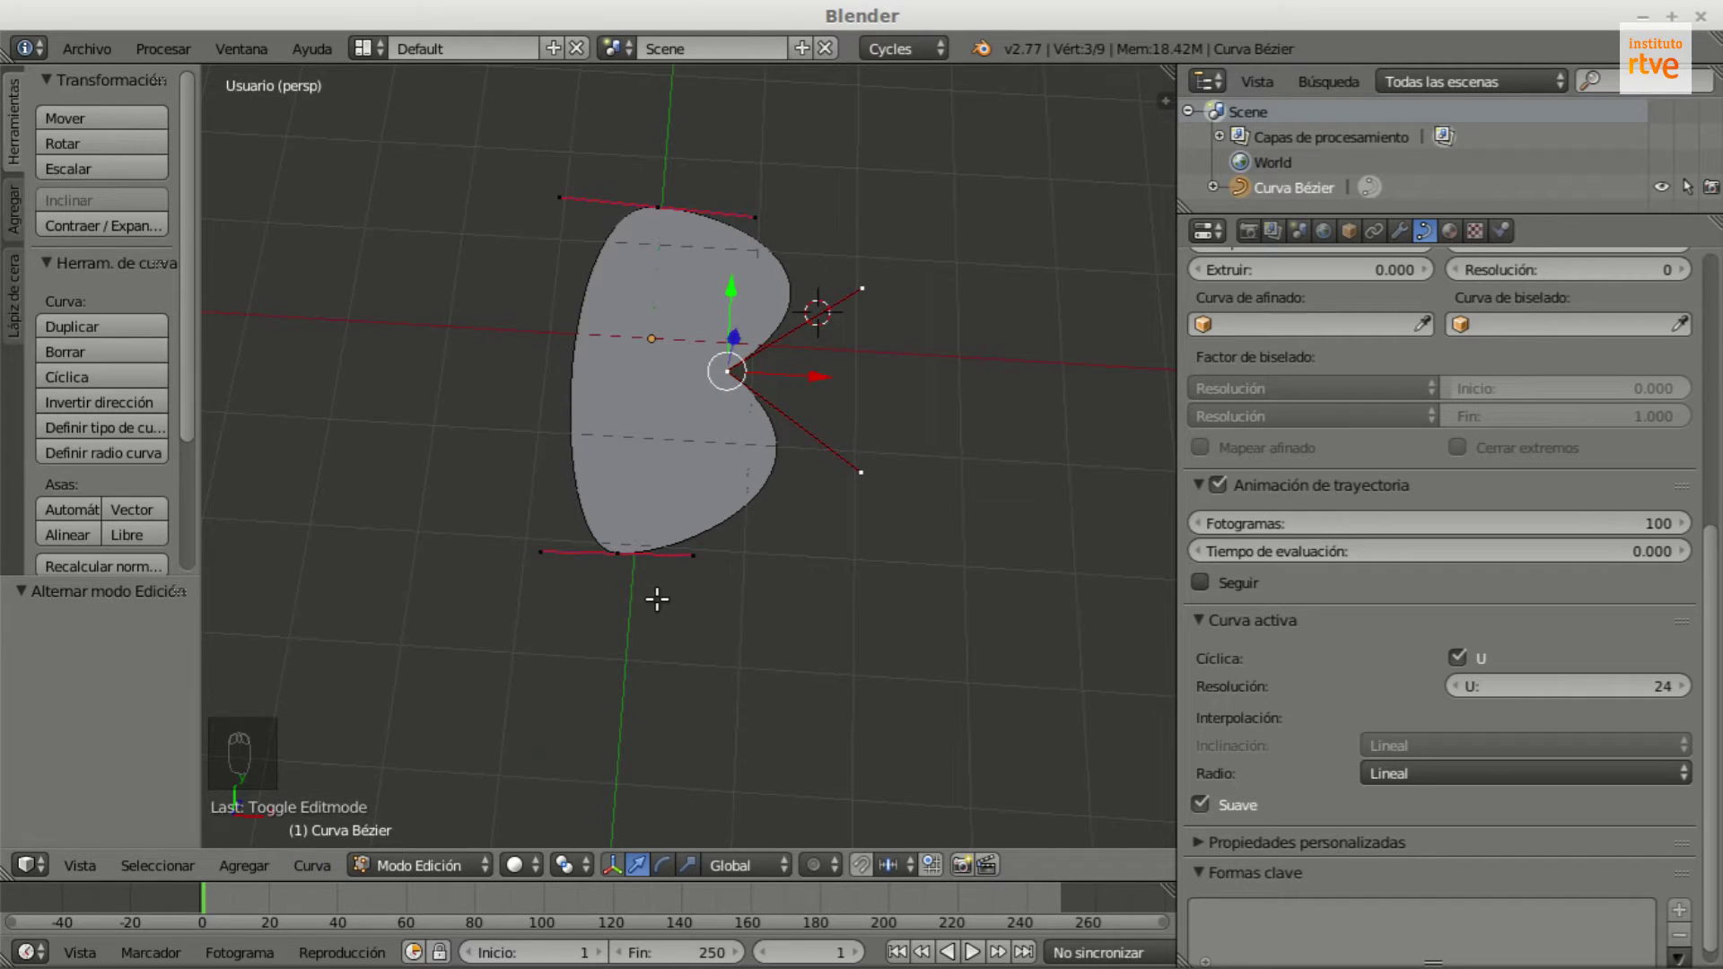
key(KP_7)
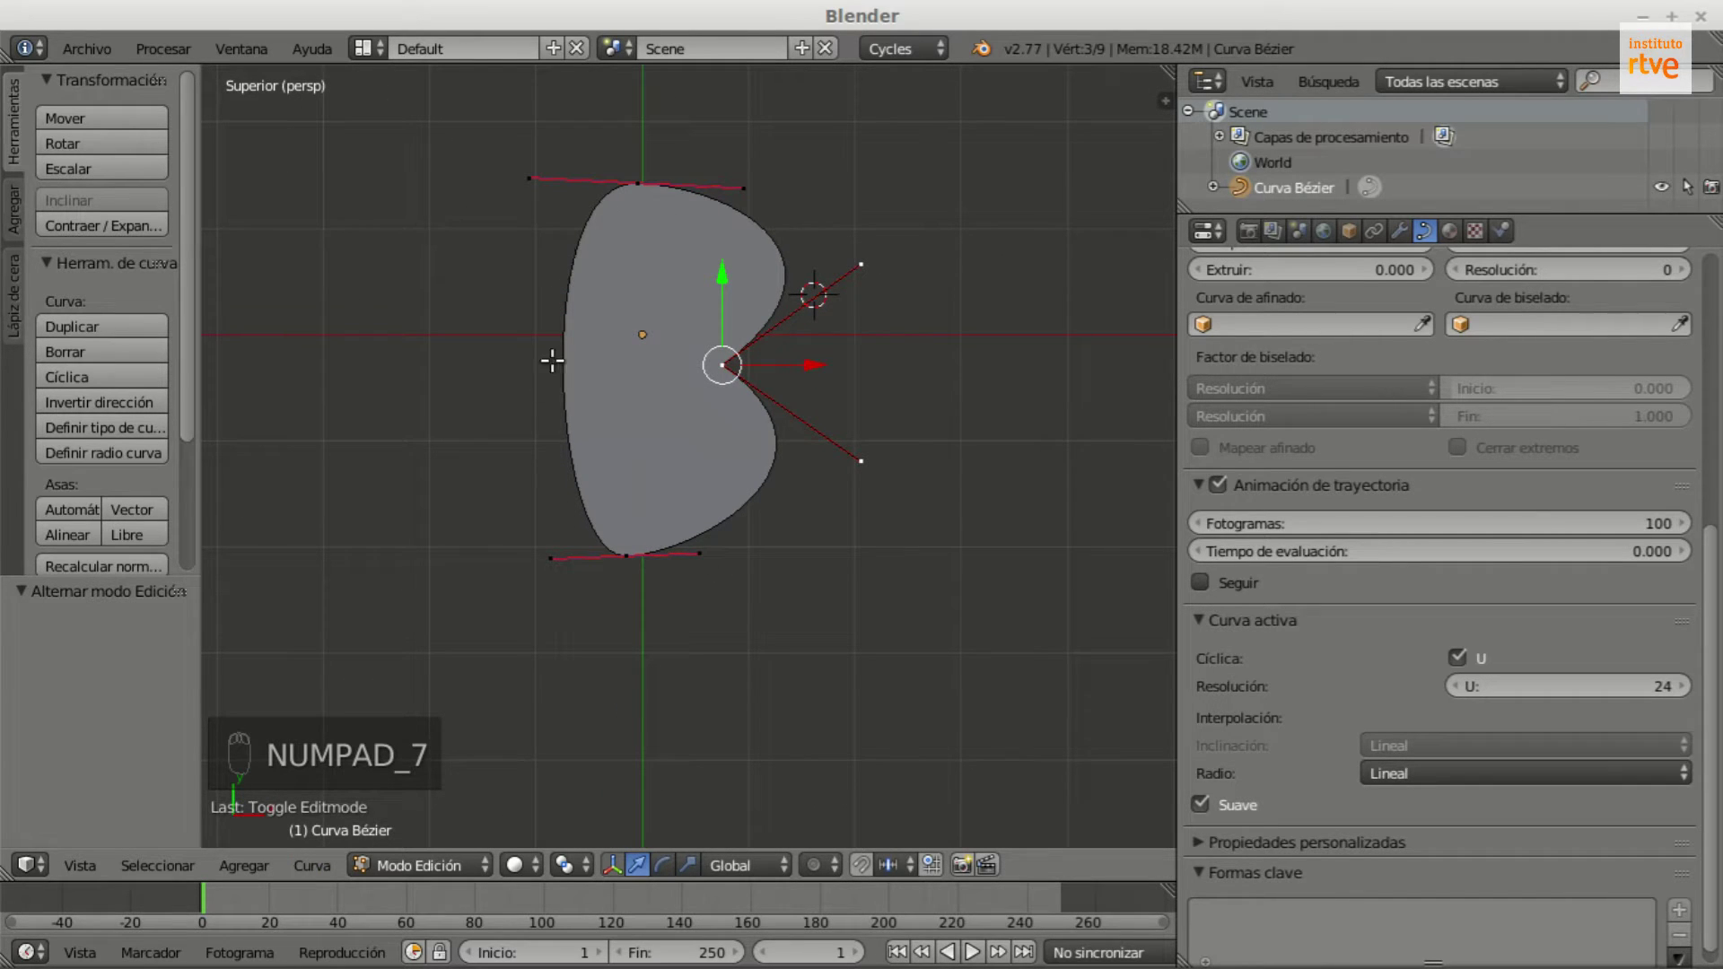
click(312, 866)
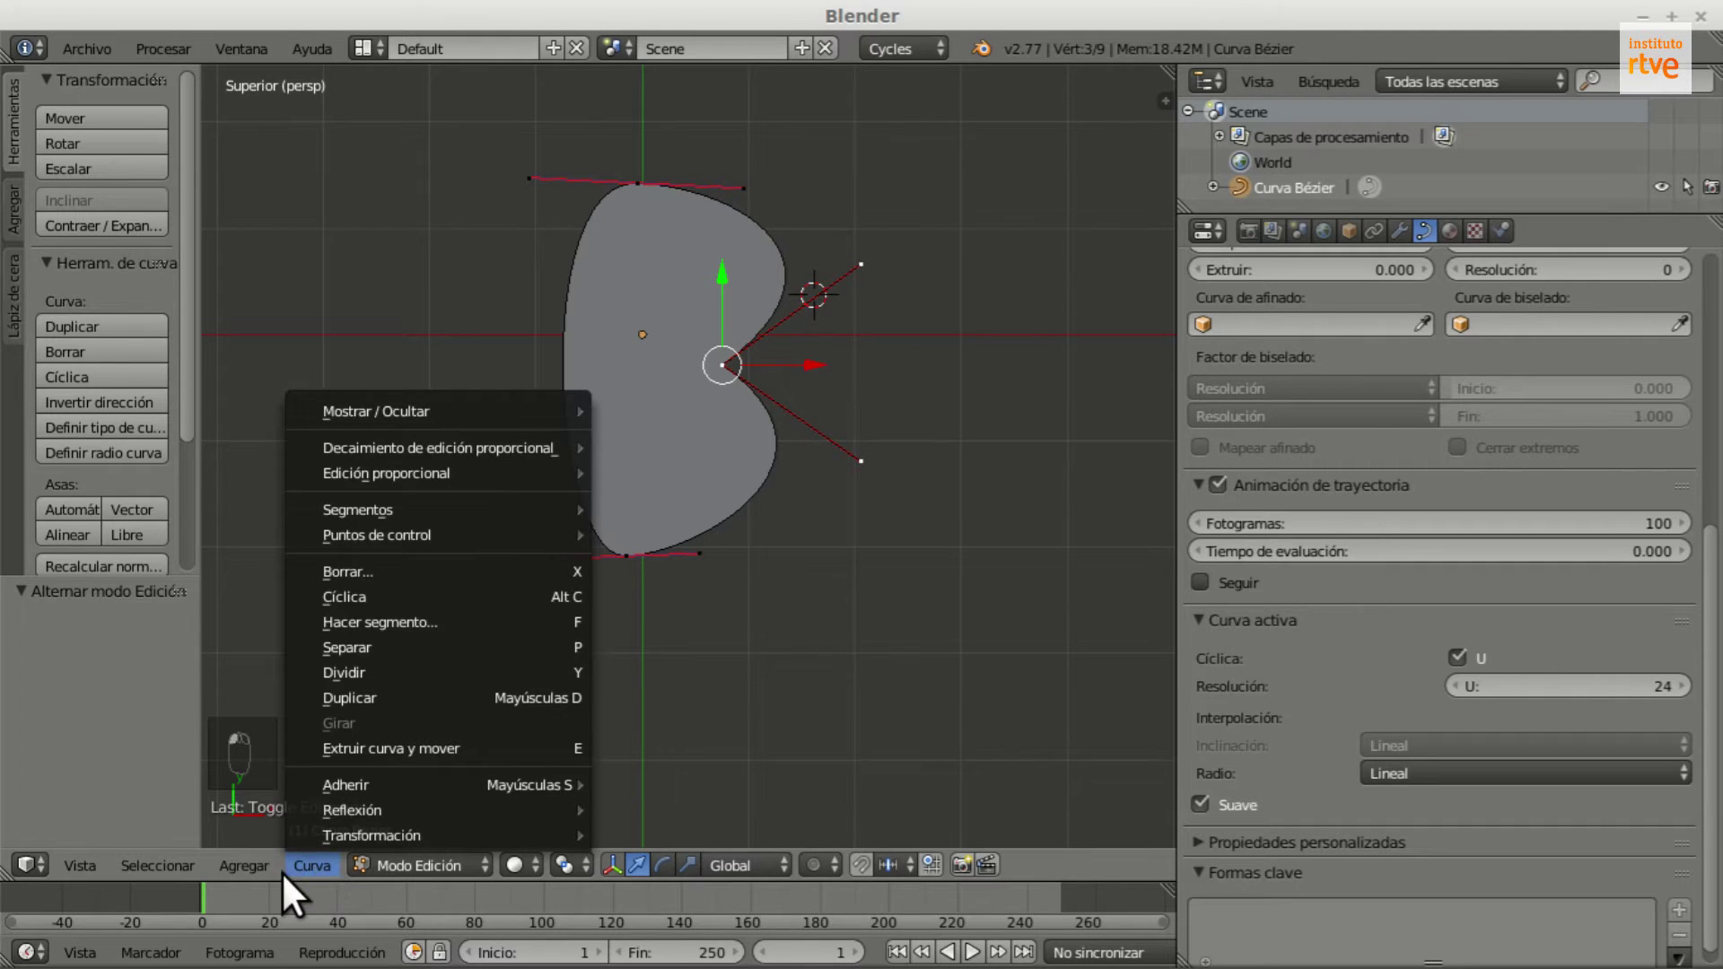
mouse_move(264, 864)
click(269, 808)
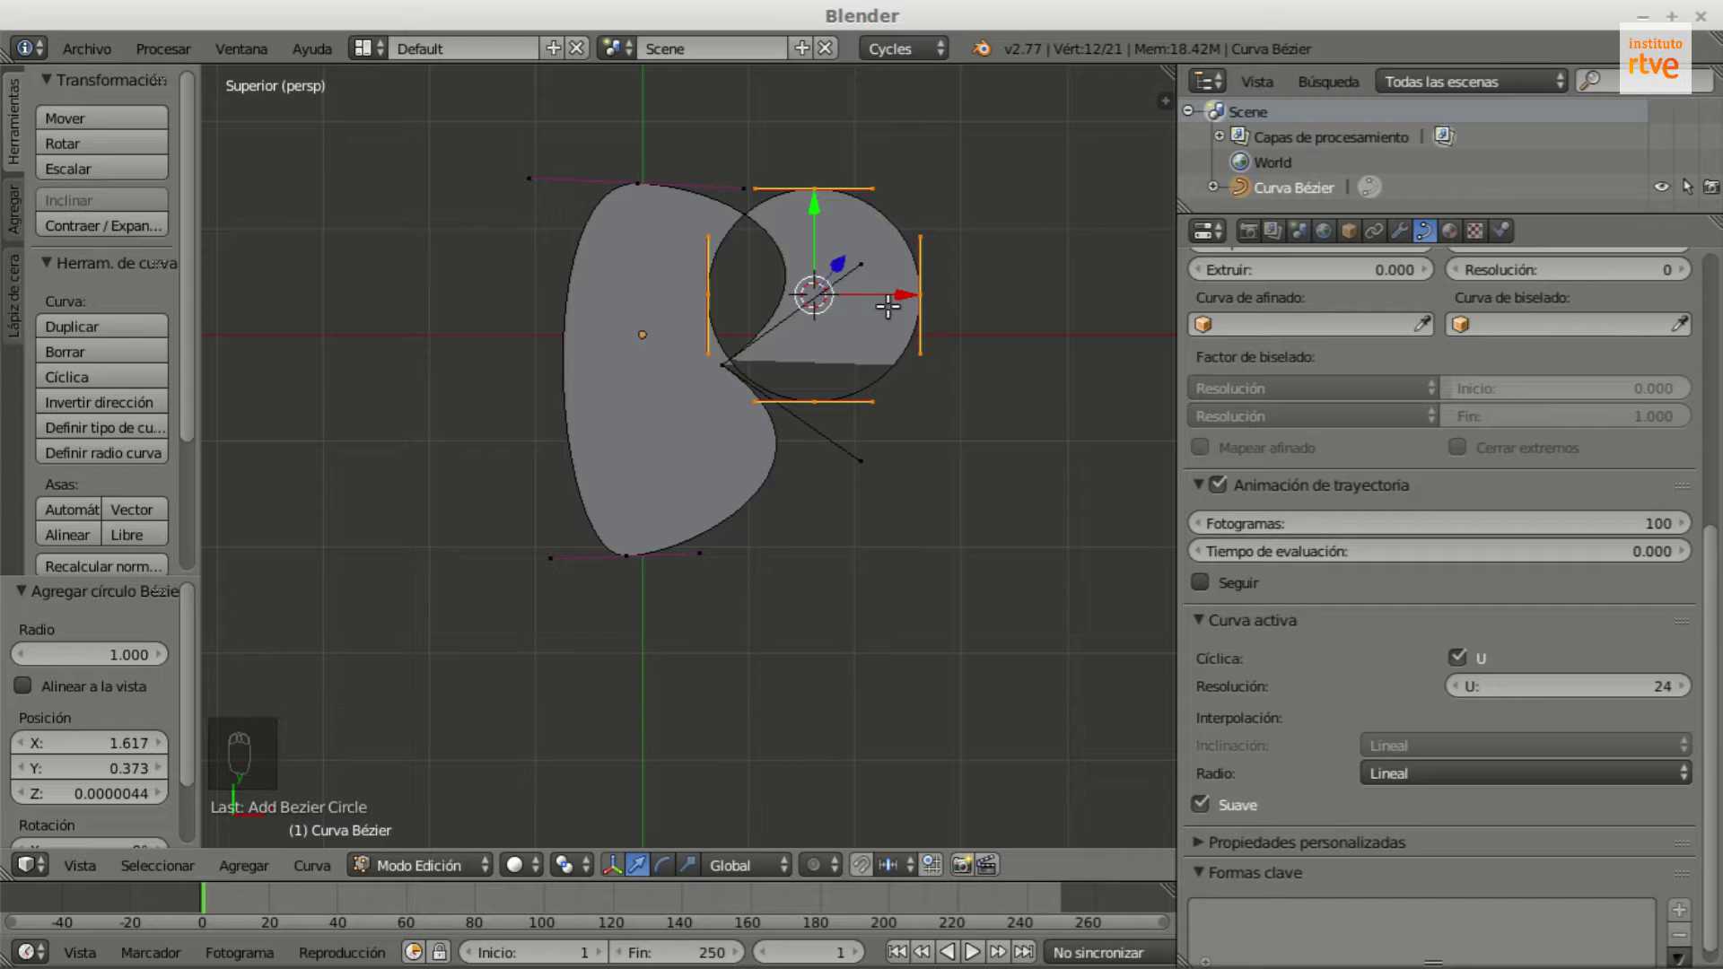
text(s0.2)
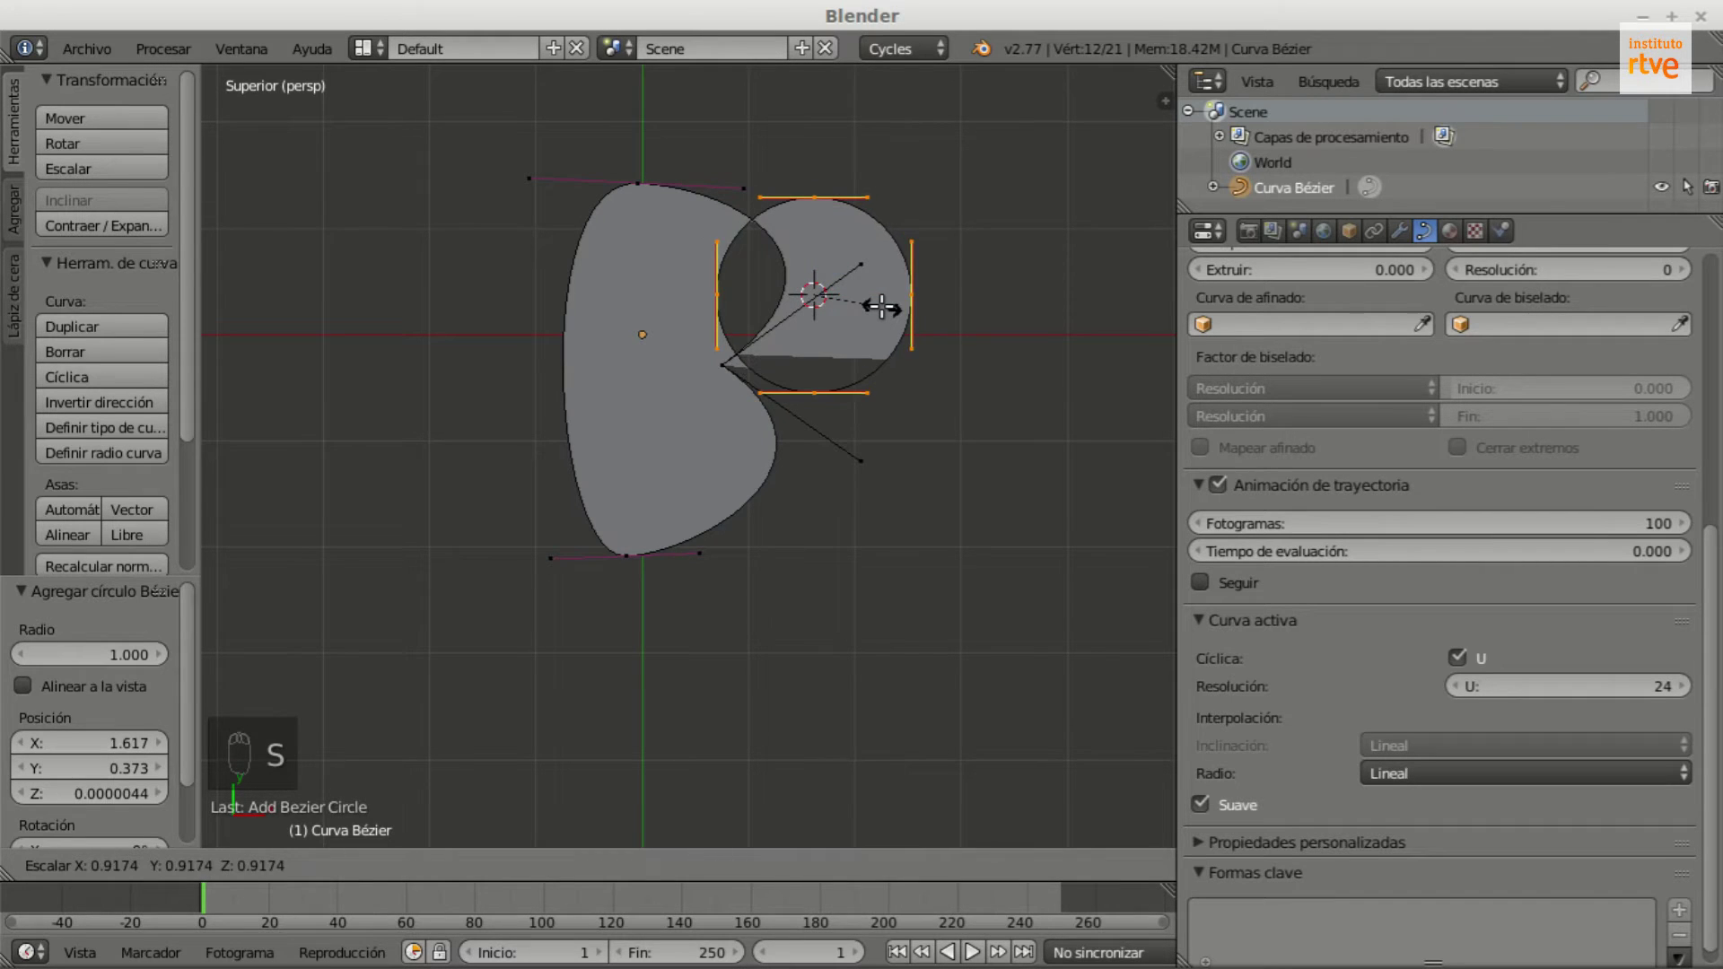
key(Return)
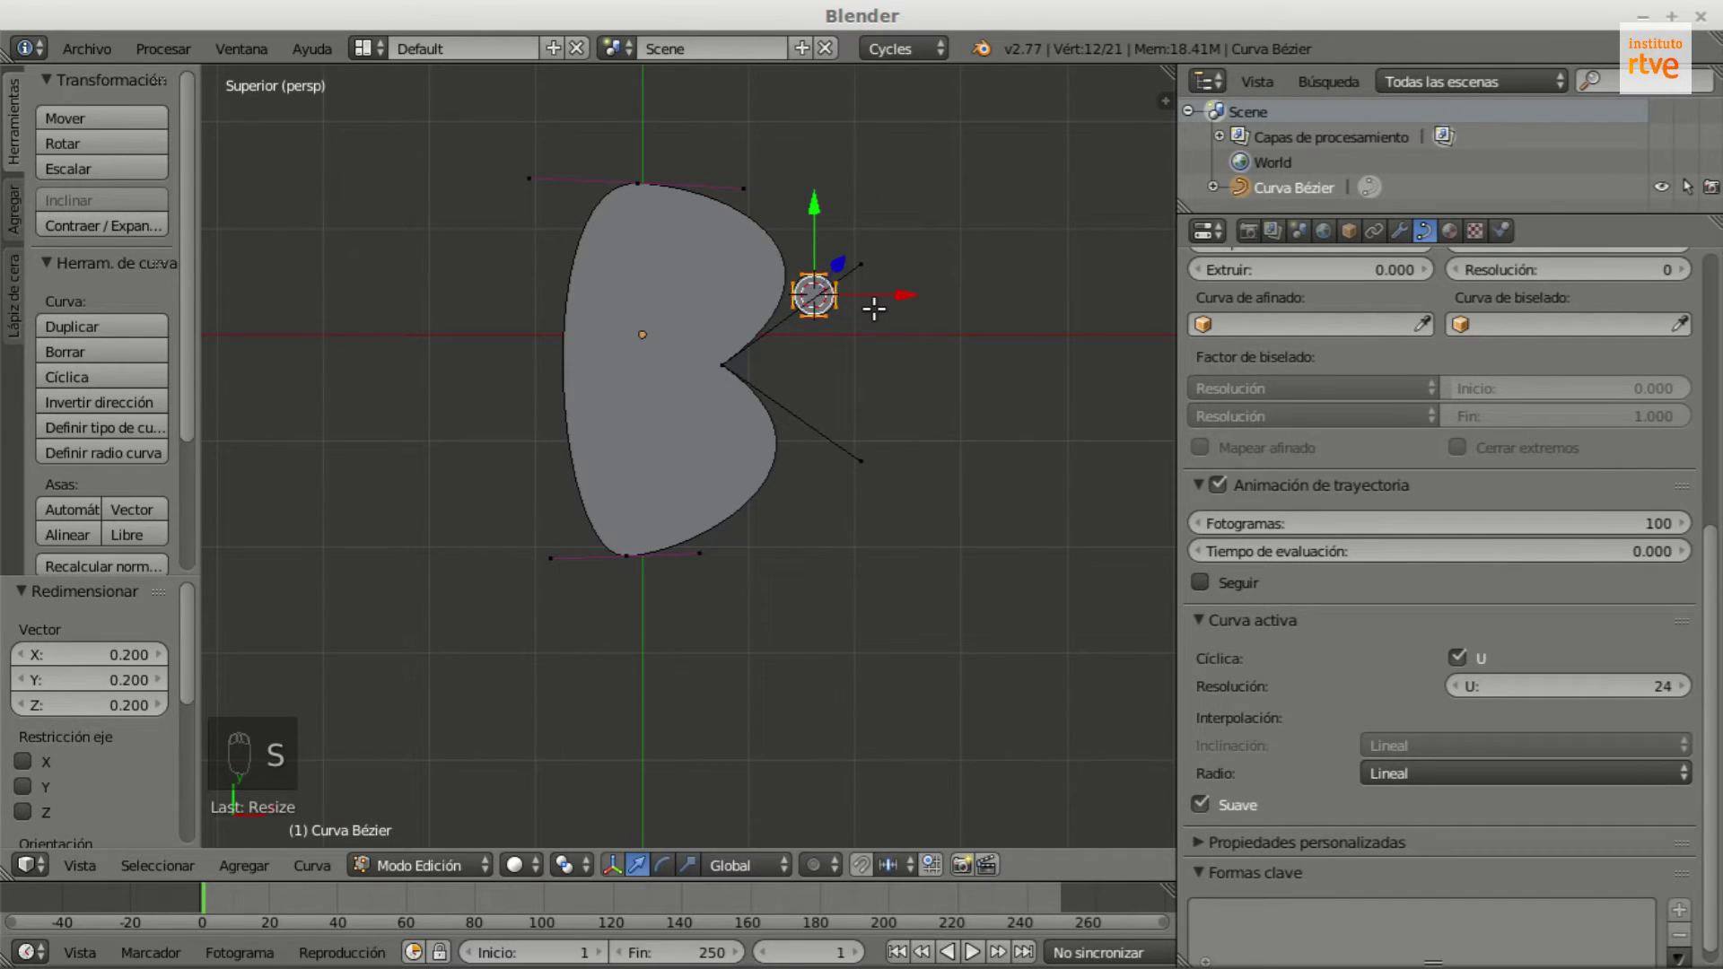
key(g)
click(727, 294)
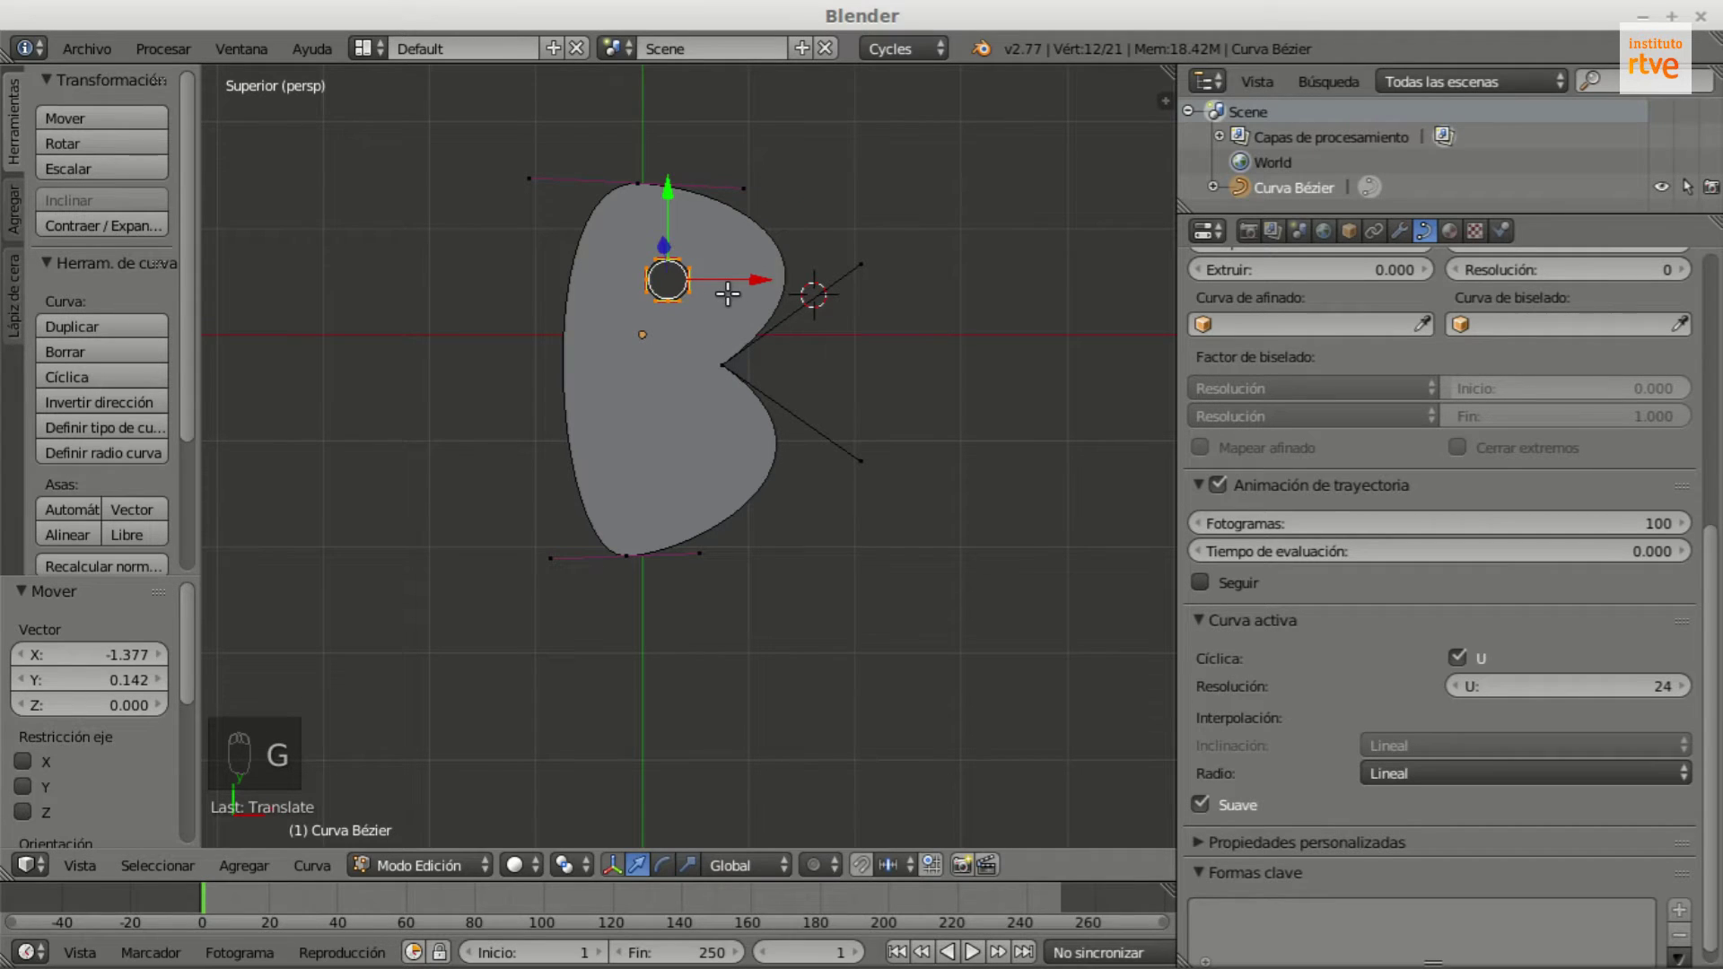
Step: Enlarge the upper hole, moving its right point about 0.181 in X and -0.038 in Y and its bottom point about -0.052 and -0.105
scroll(695, 285, up, 5)
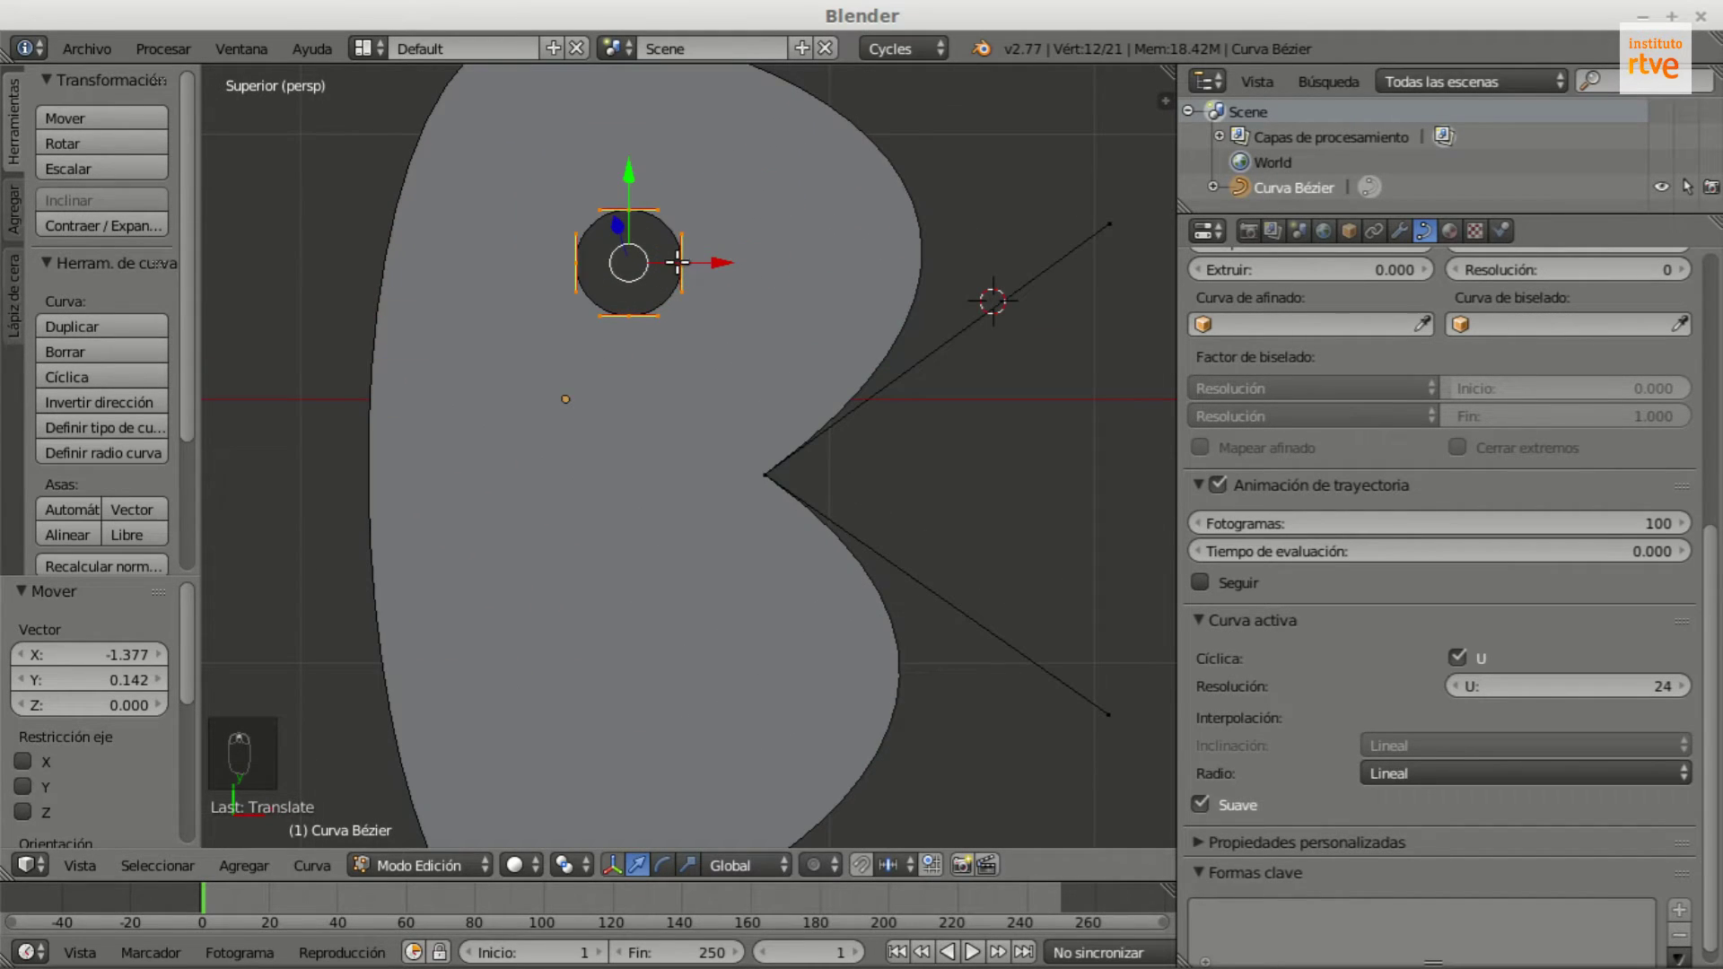
right_click(680, 263)
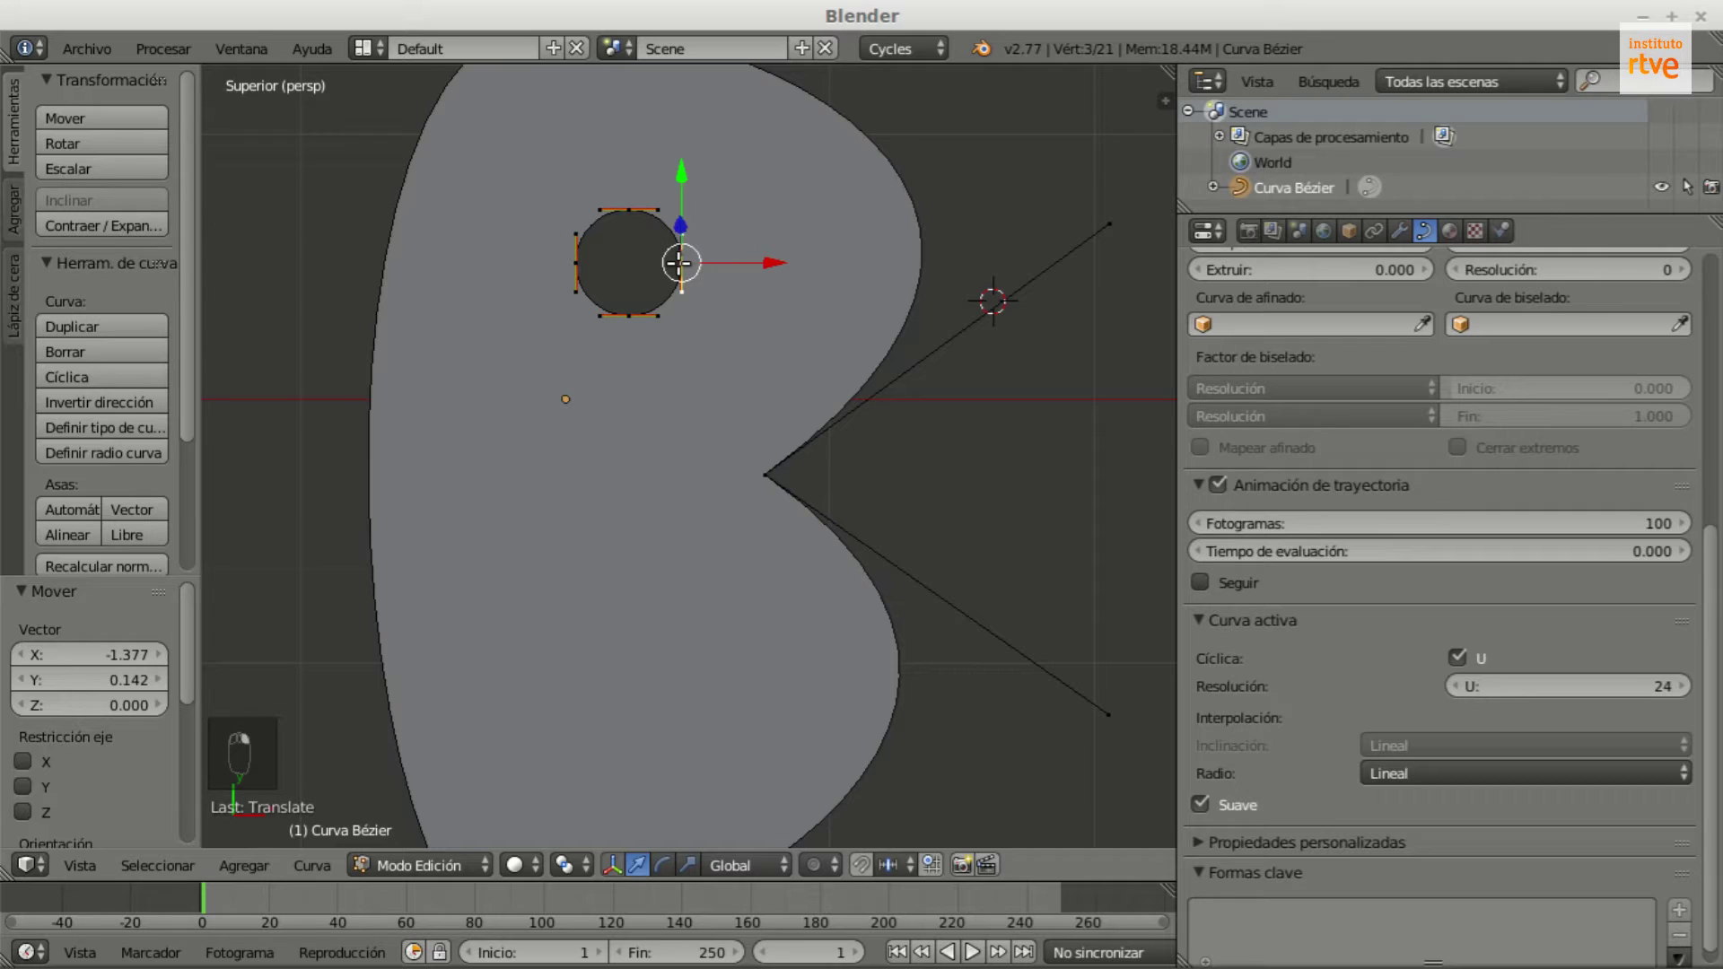
key(g)
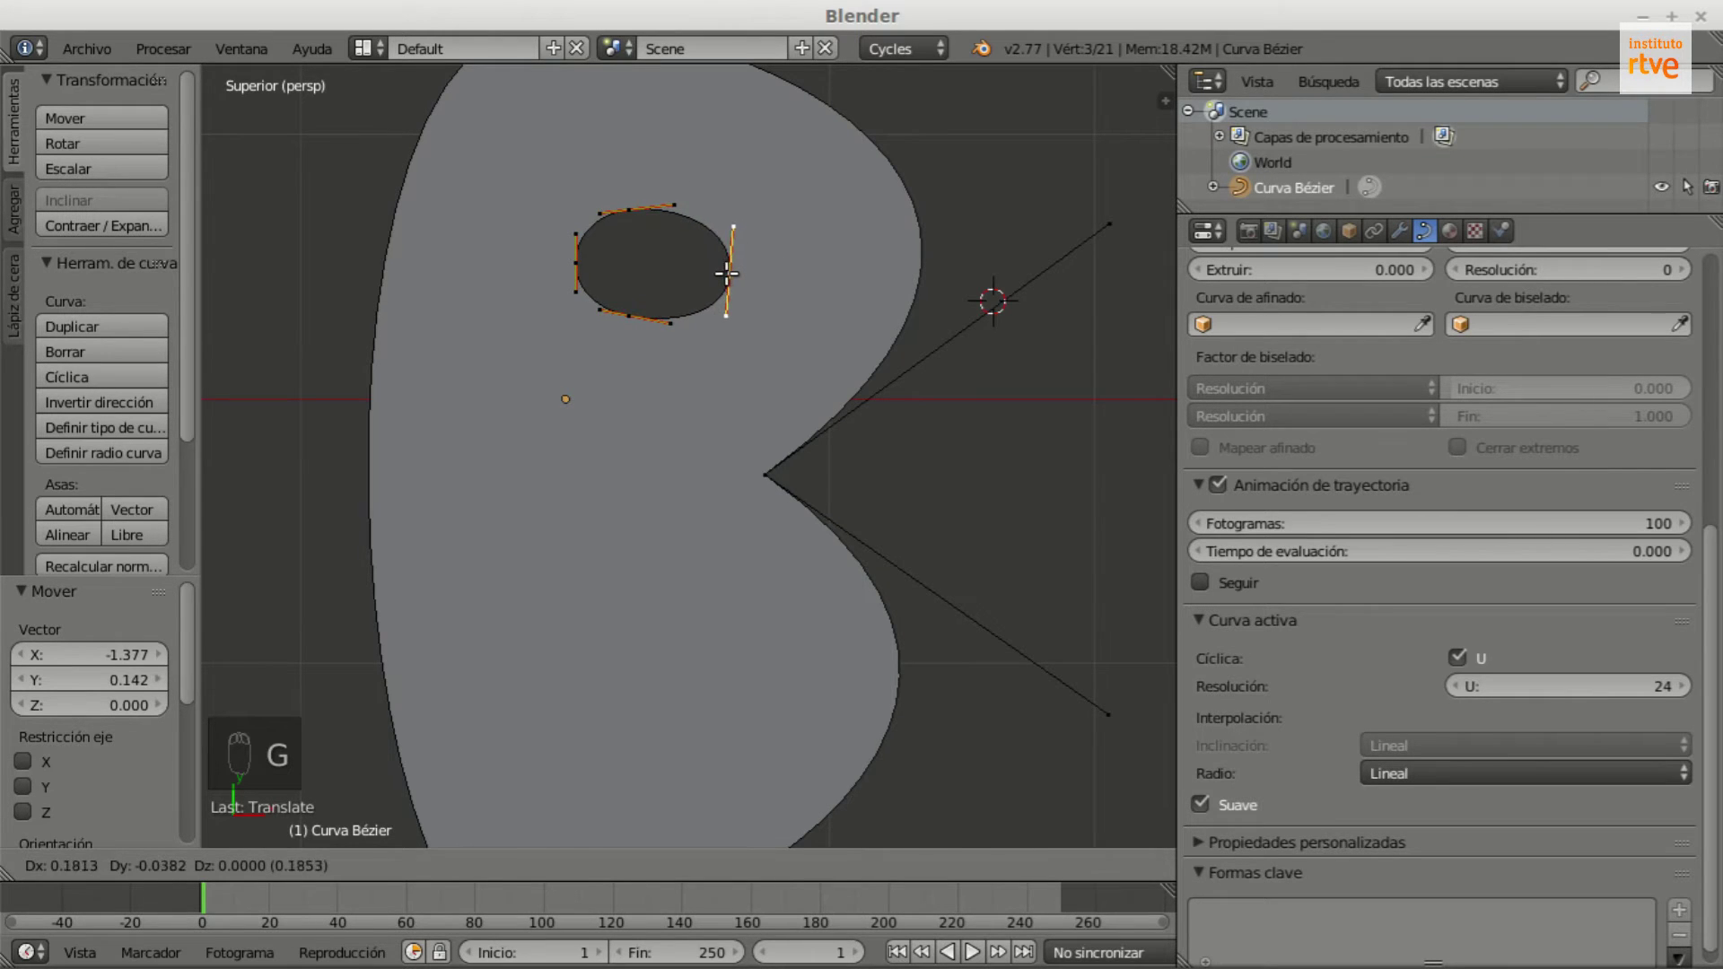
click(677, 303)
right_click(632, 323)
key(g)
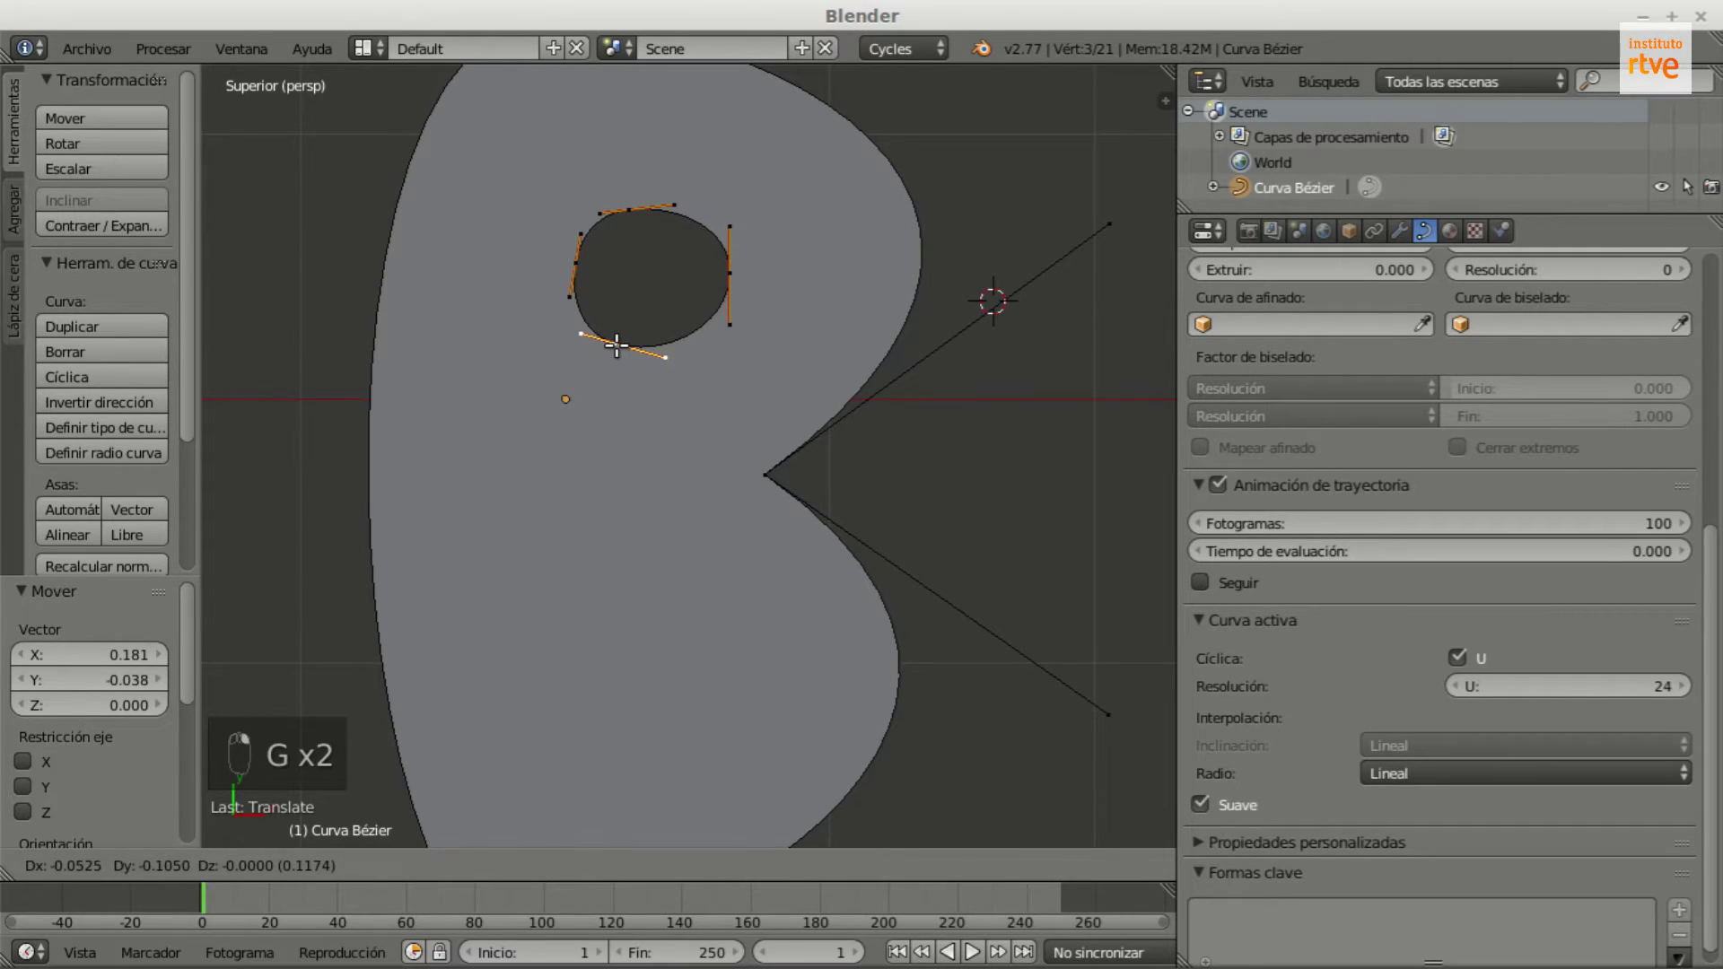
click(616, 345)
scroll(605, 193, down, 2)
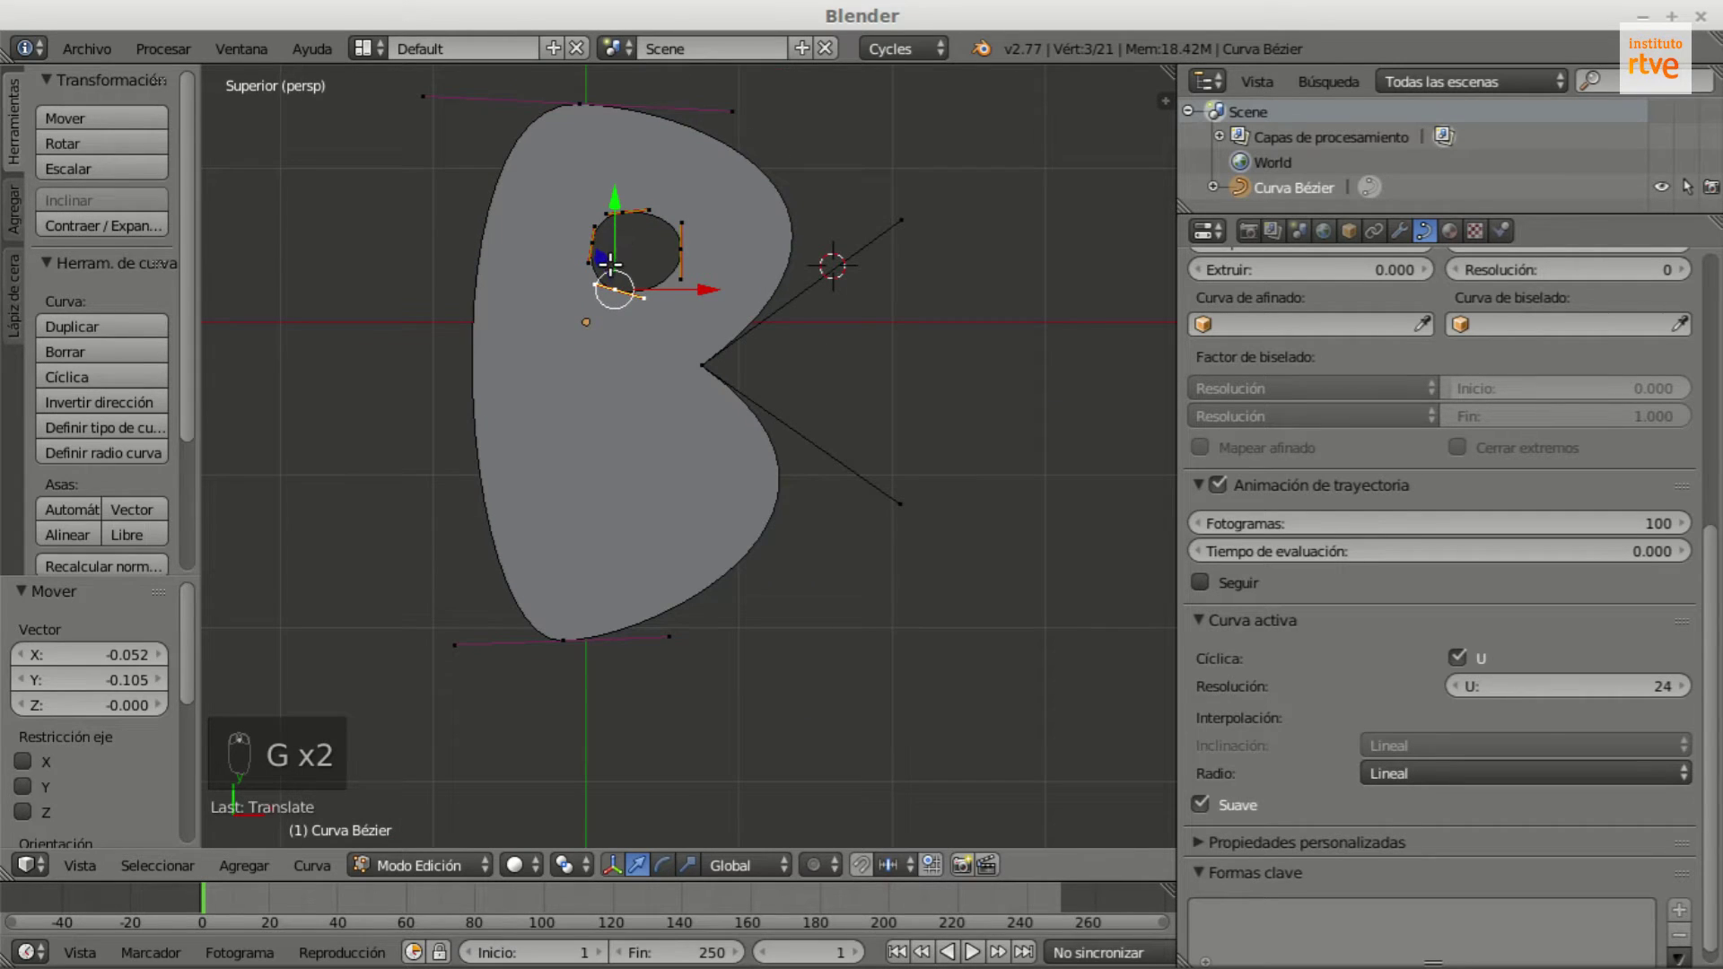
Step: Add a second Bézier circle scaled to 0.2 and move it about -1.657 in X and -1.369 in Y into the lower lobe
key(Tab)
key(Tab)
key(shift+a)
click(592, 354)
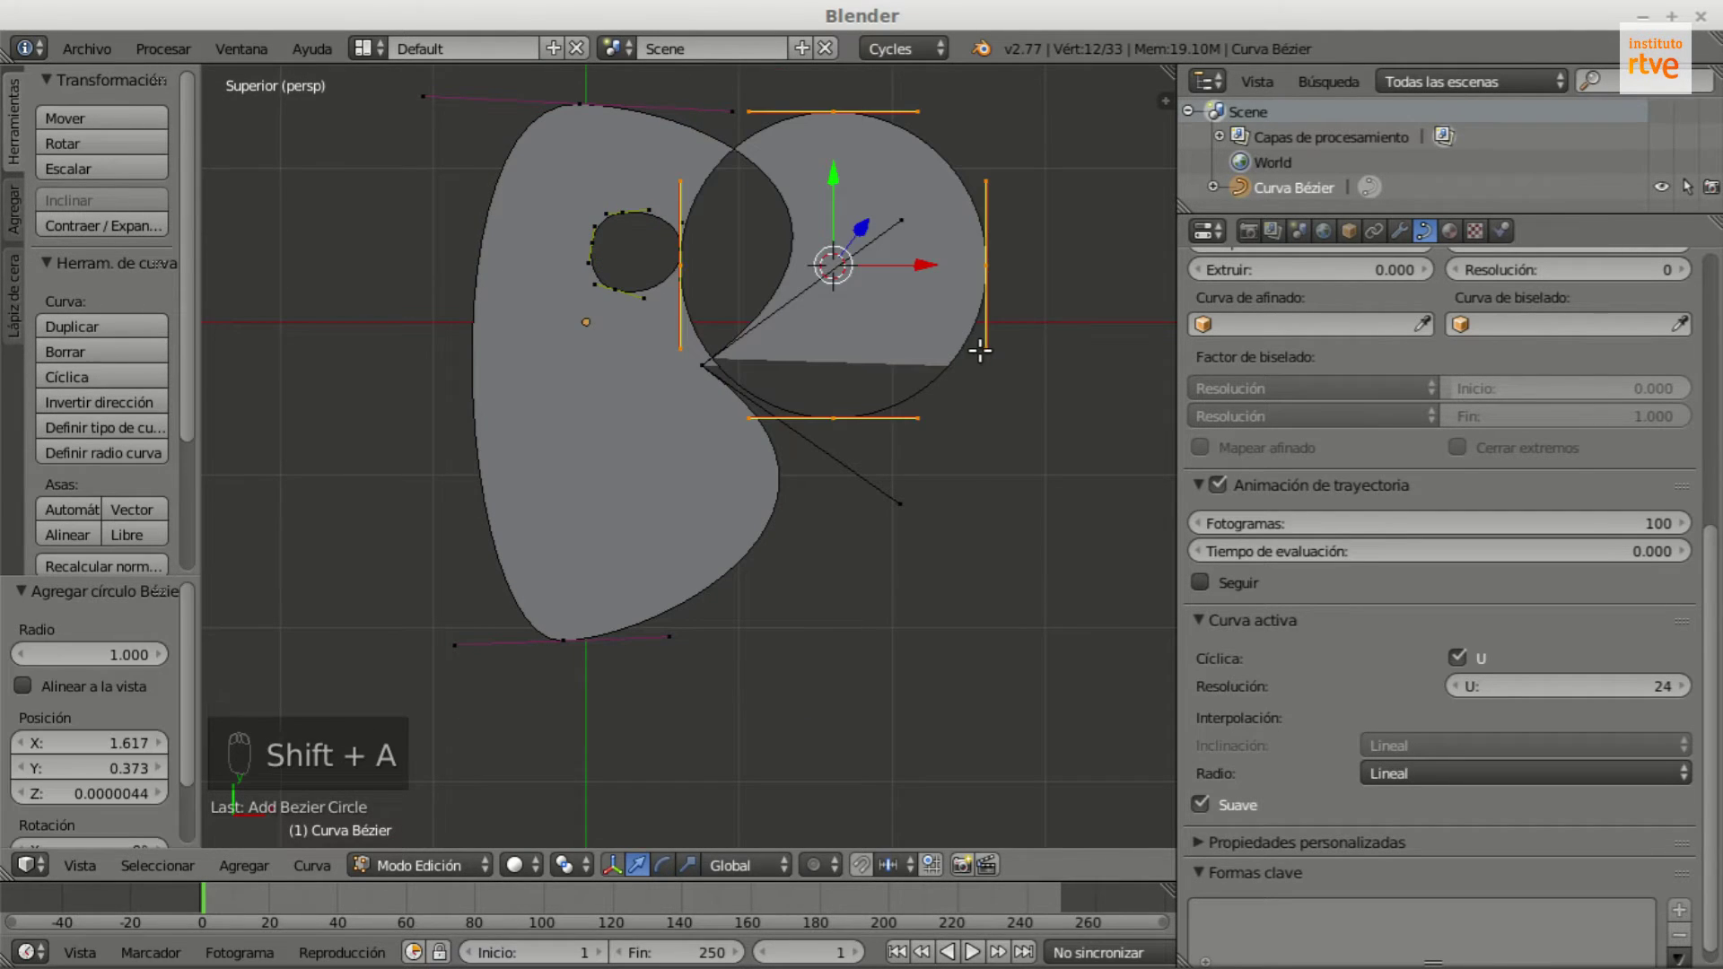
text(s0.2)
key(Return)
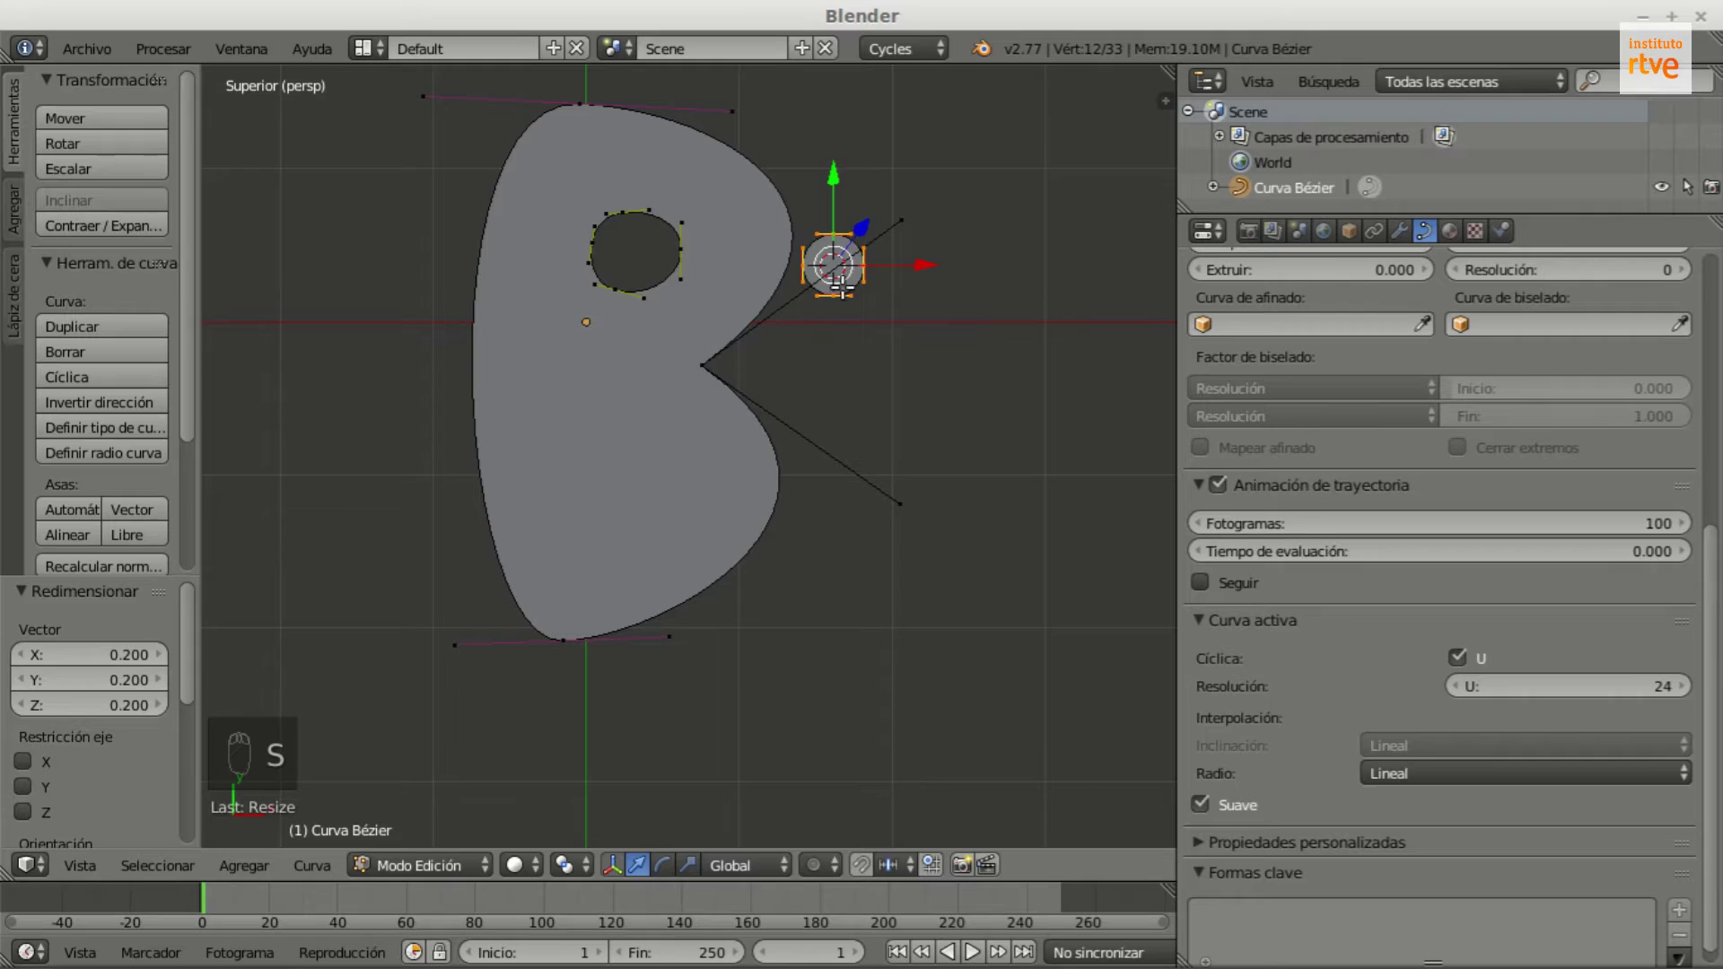
key(g)
click(617, 482)
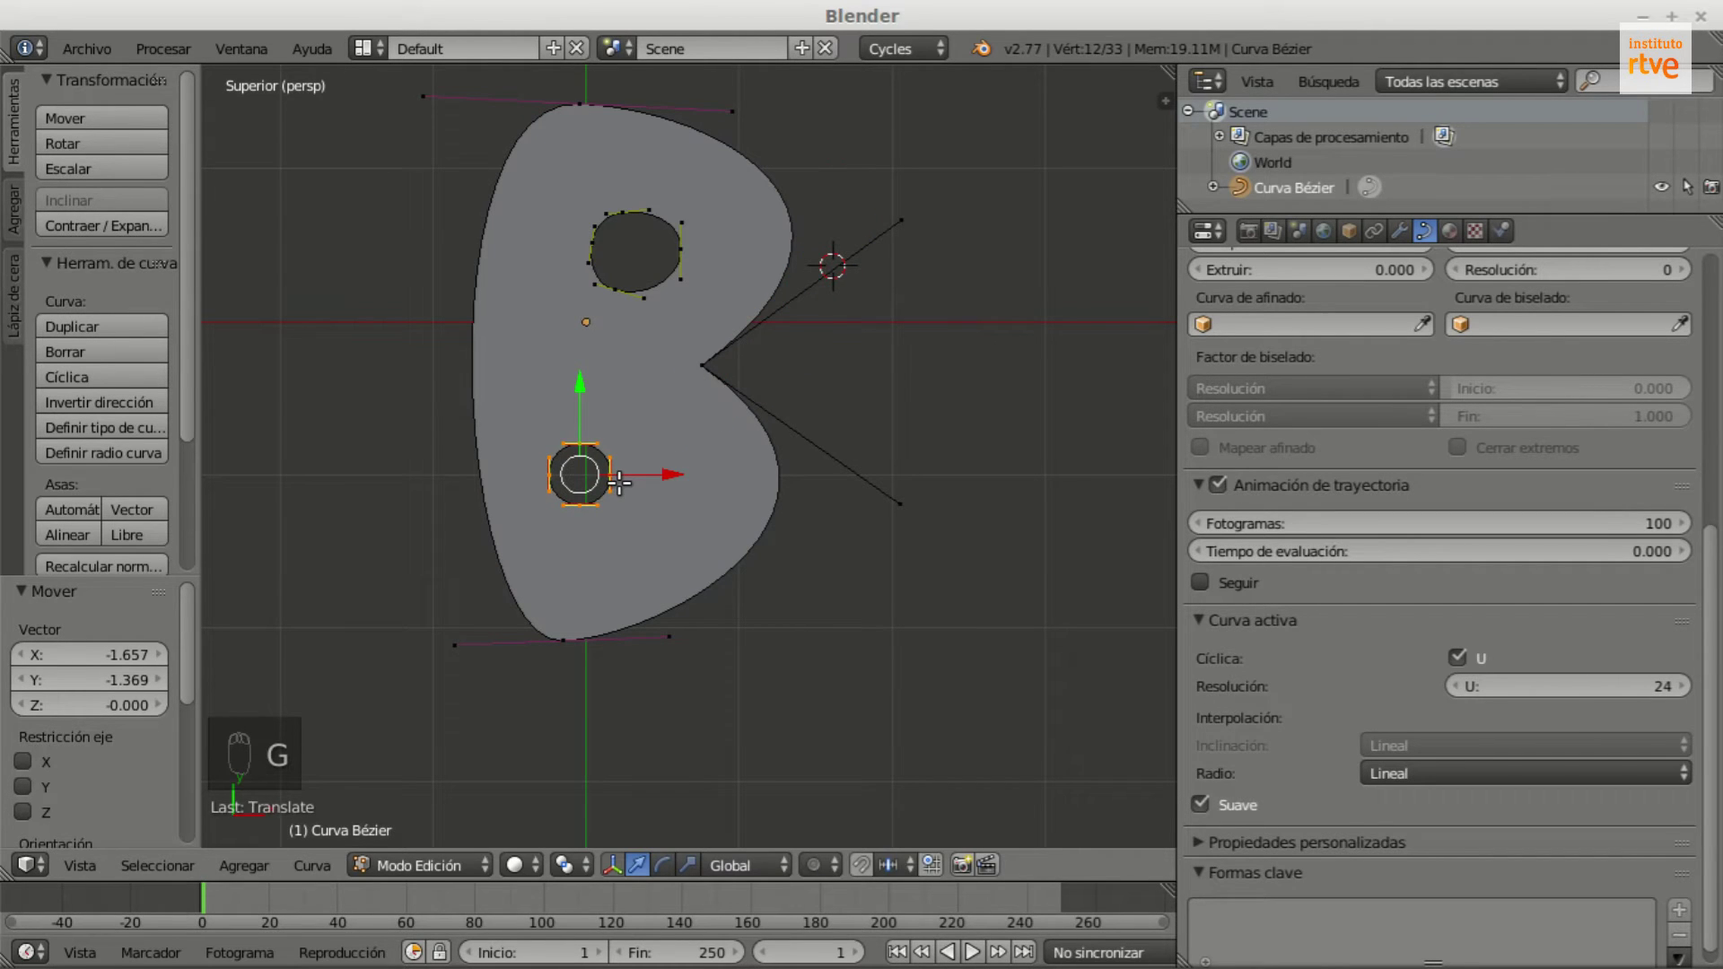
Step: Enlarge the lower hole, moving its right point about 0.173 in X and 0.008 in Y and its top point about 0.008 and 0.099
right_click(618, 481)
key(g)
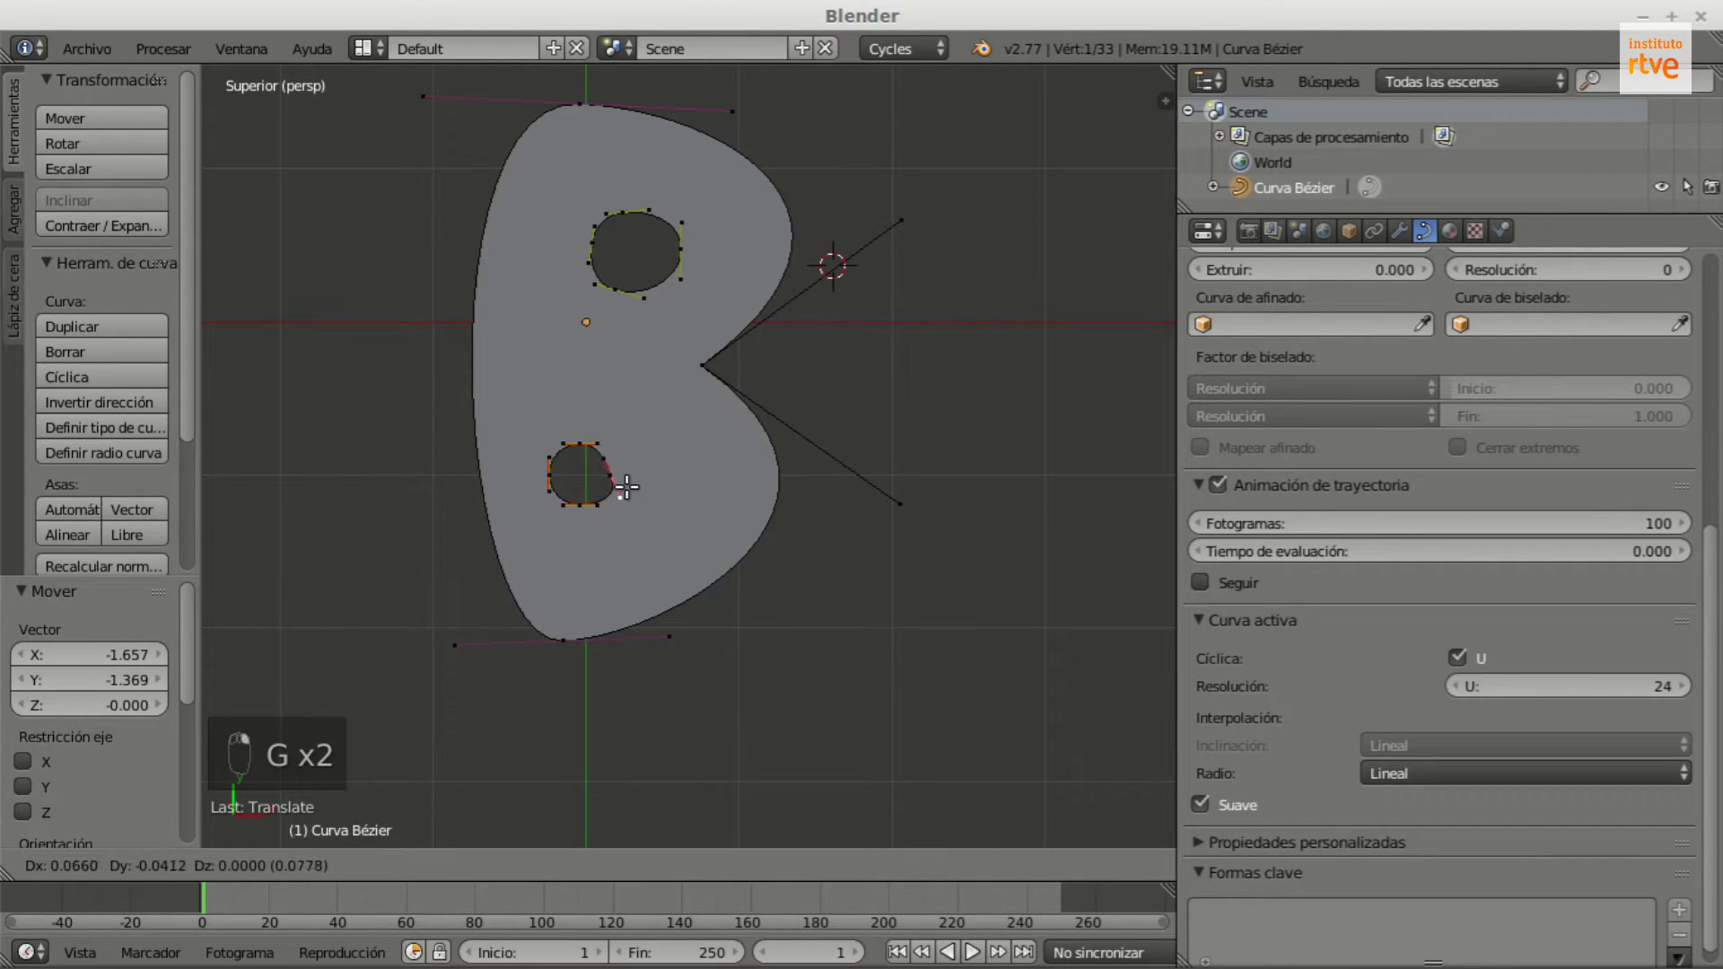
click(617, 486)
right_click(611, 473)
key(g)
click(638, 473)
right_click(579, 440)
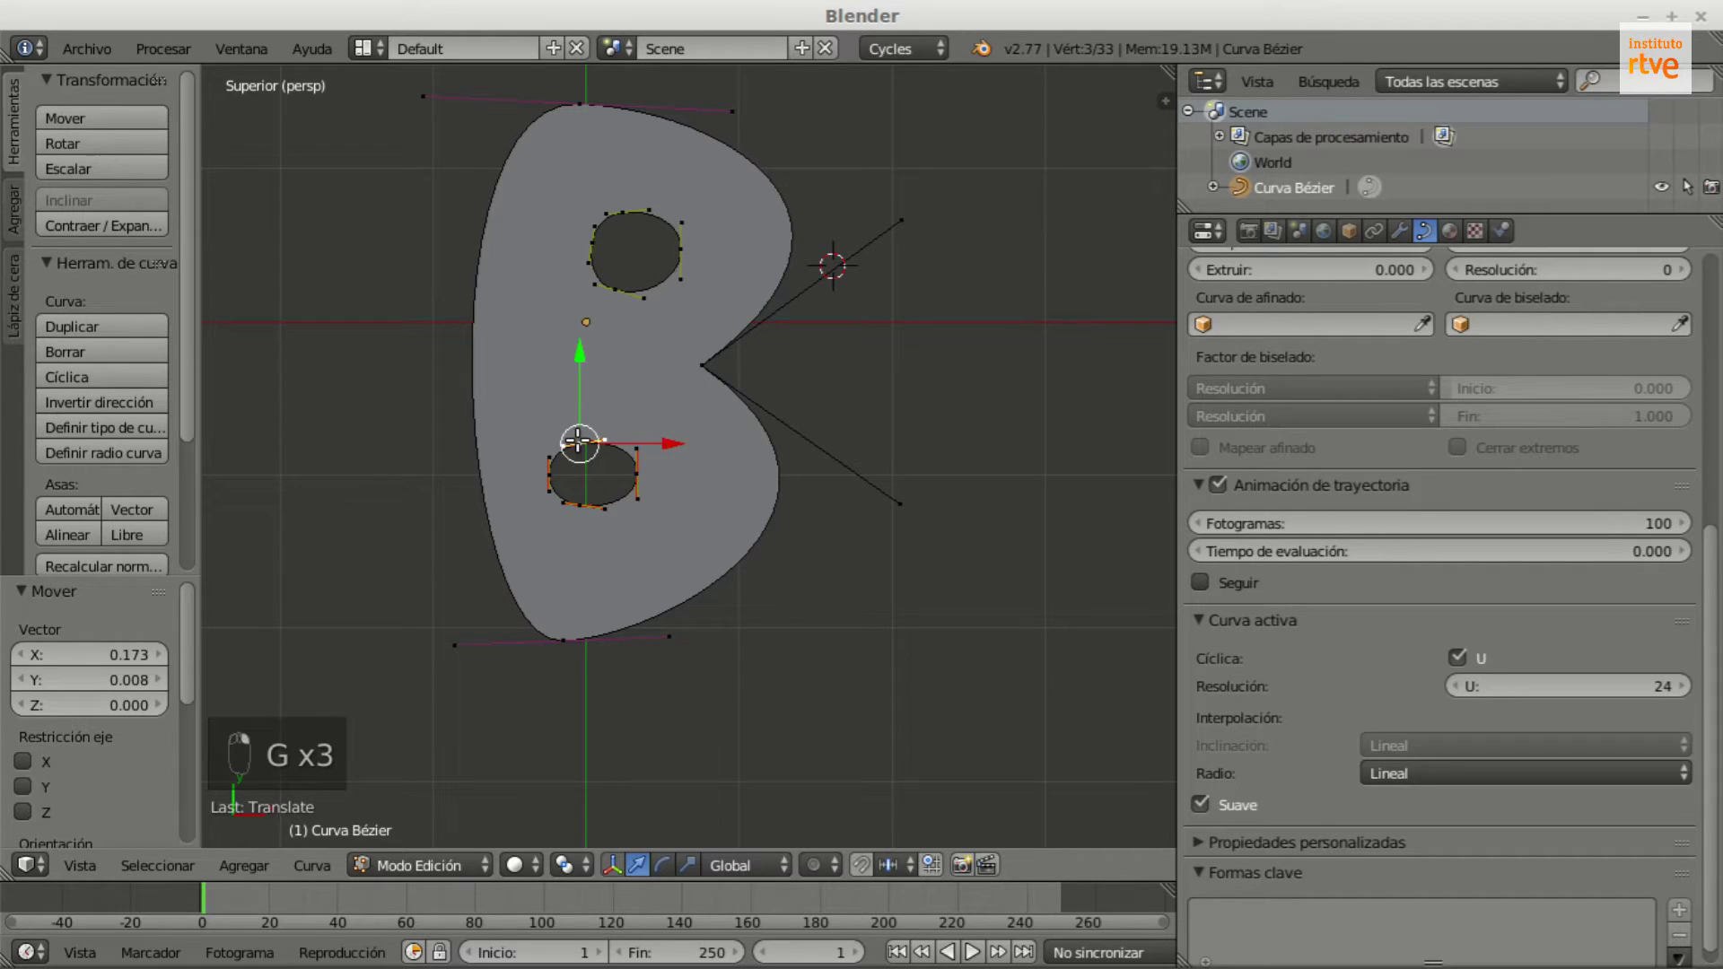
key(g)
click(589, 451)
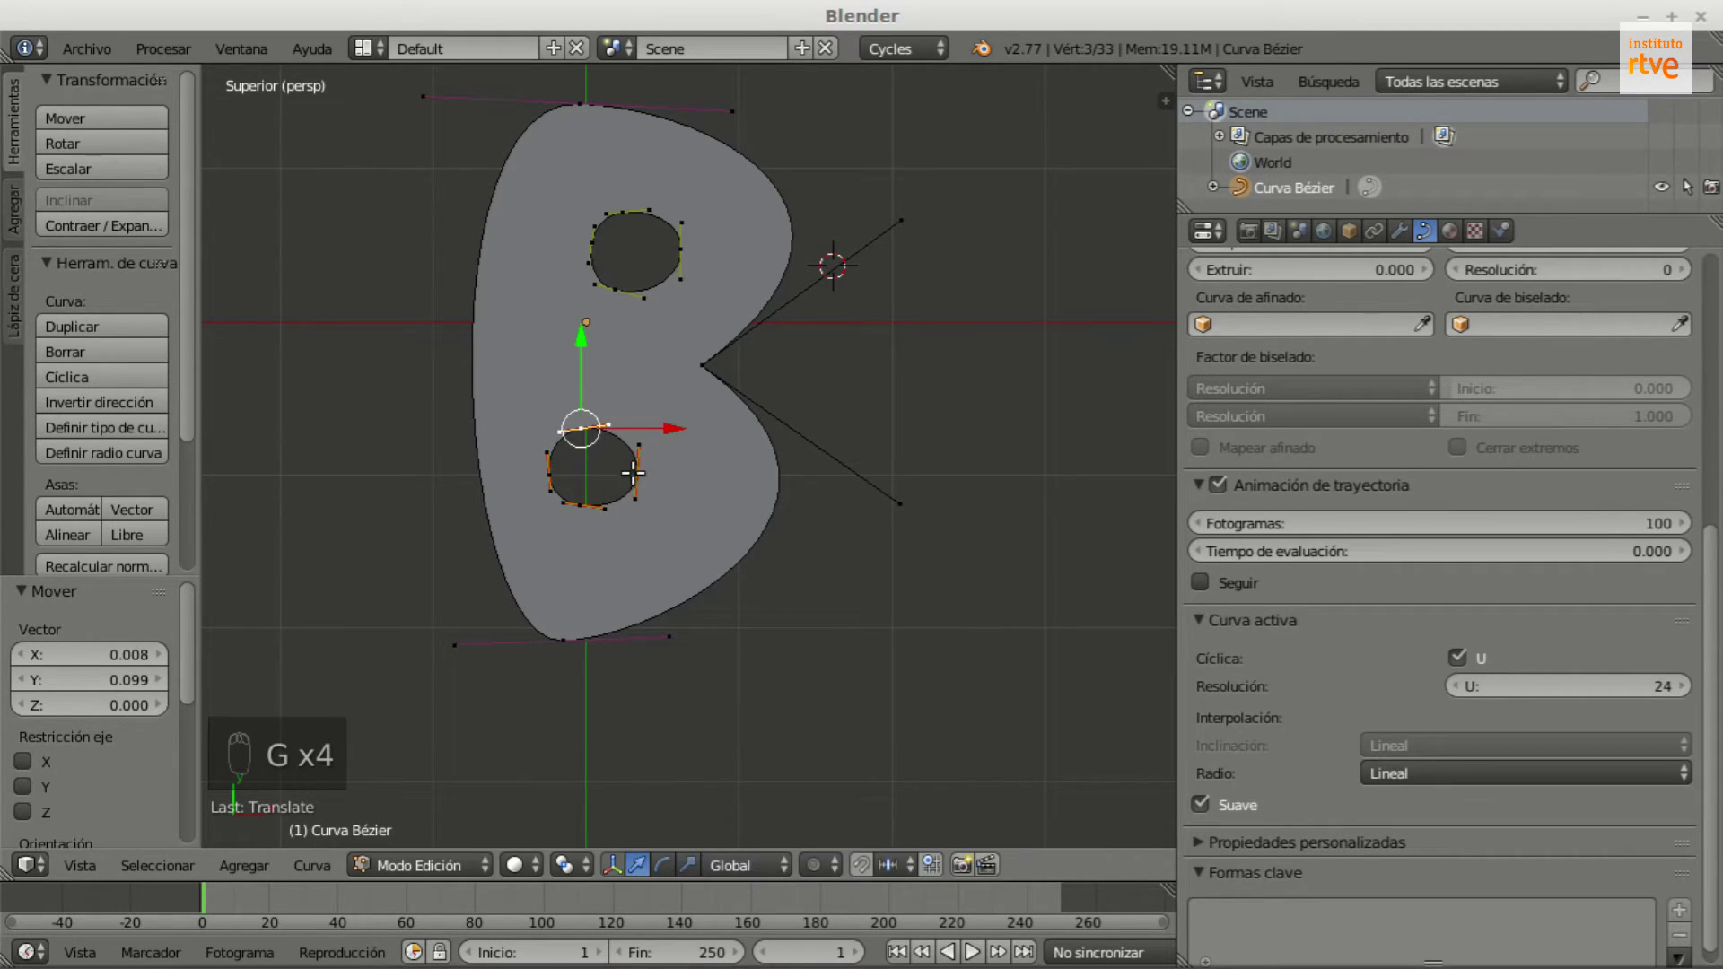
Step: Select all the lower hole's control points and move them about 0.140 in X and -0.008 in Y
key(b)
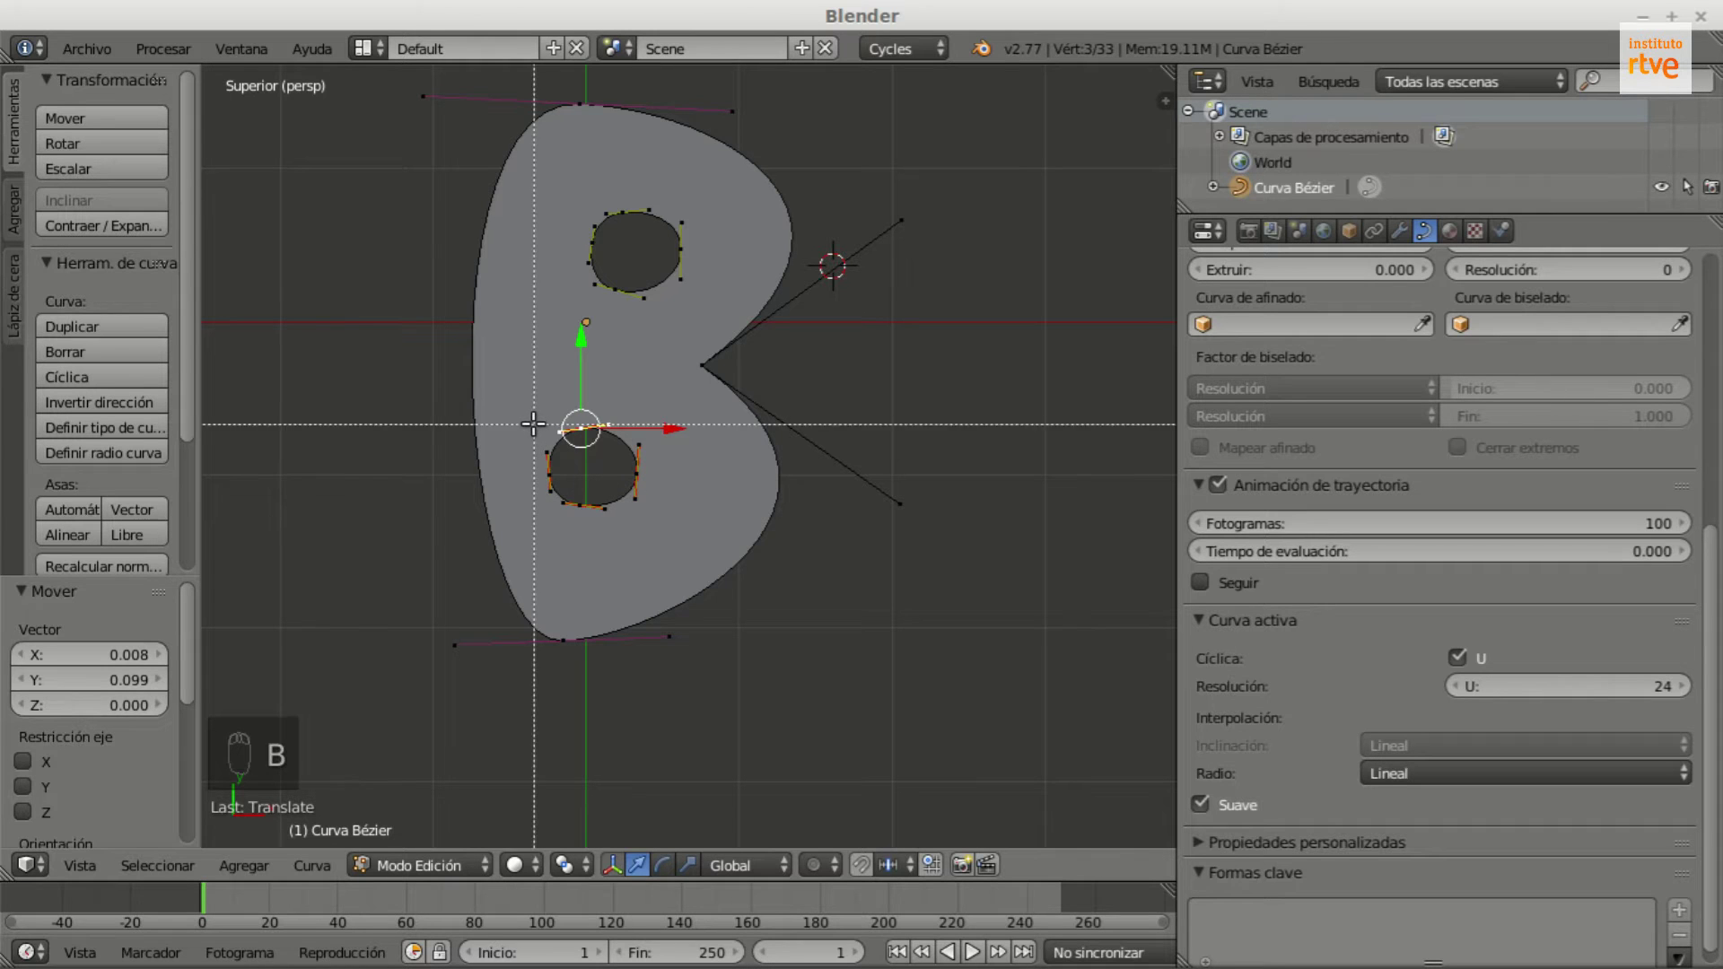
drag(542, 431, 669, 525)
key(g)
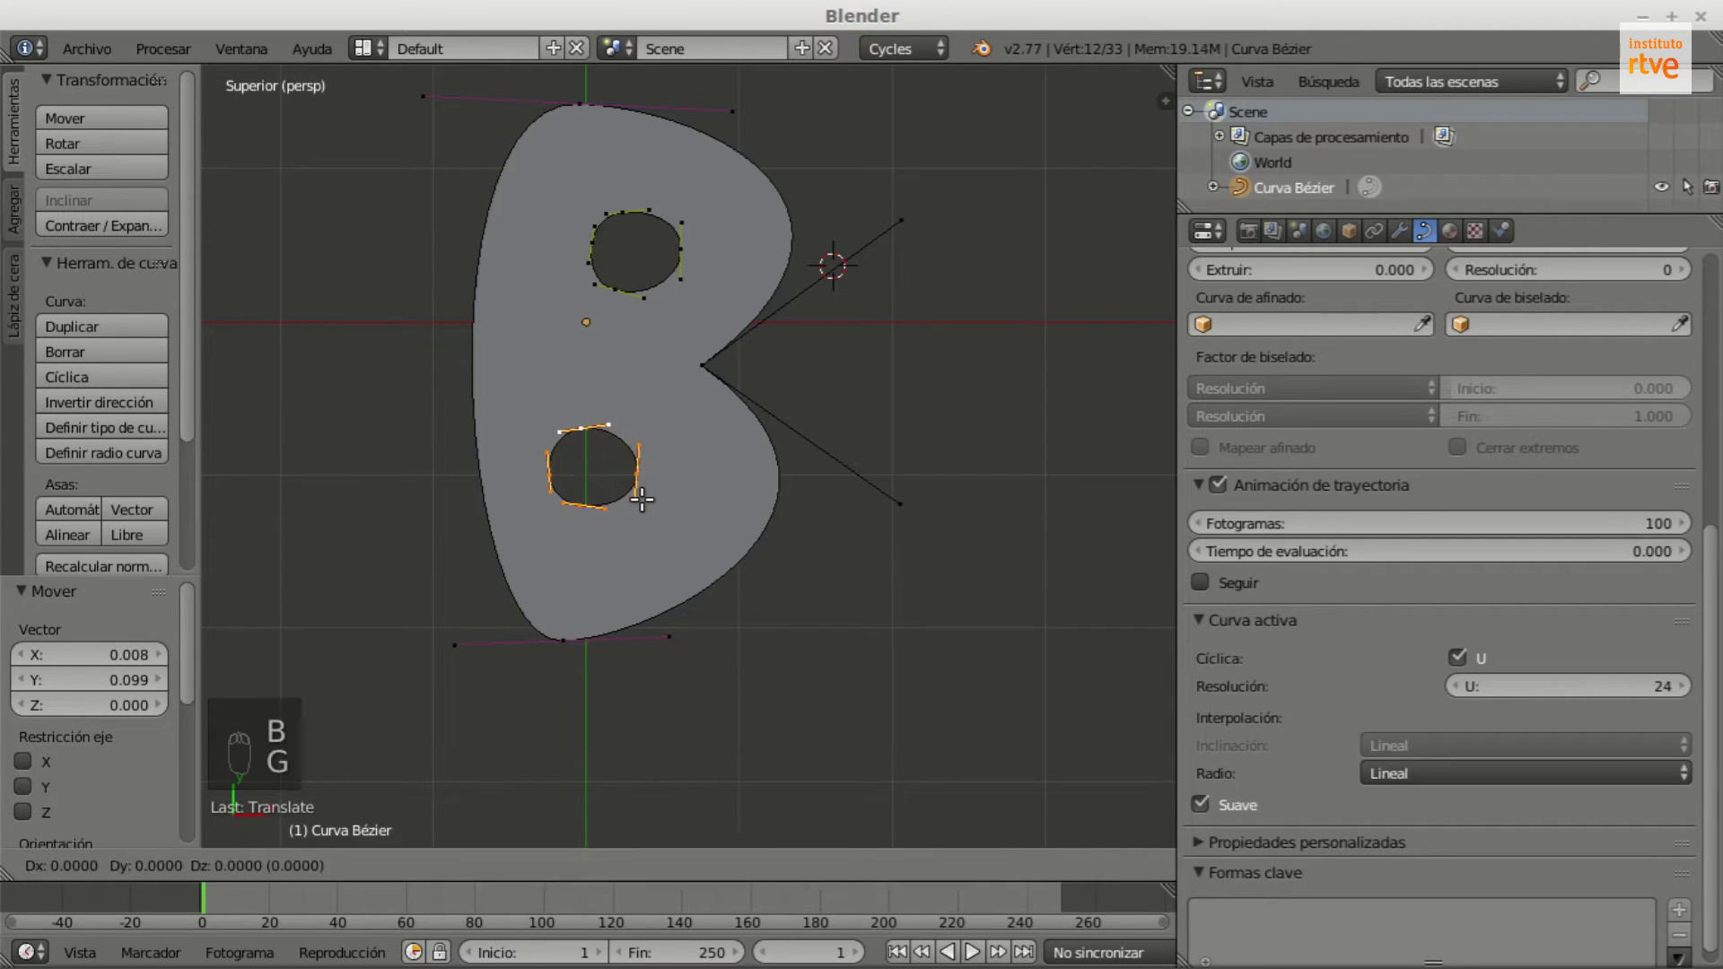
click(664, 509)
Step: Leave edit mode and extrude the B-shaped curve by 0.288
middle_drag(658, 503, 715, 481)
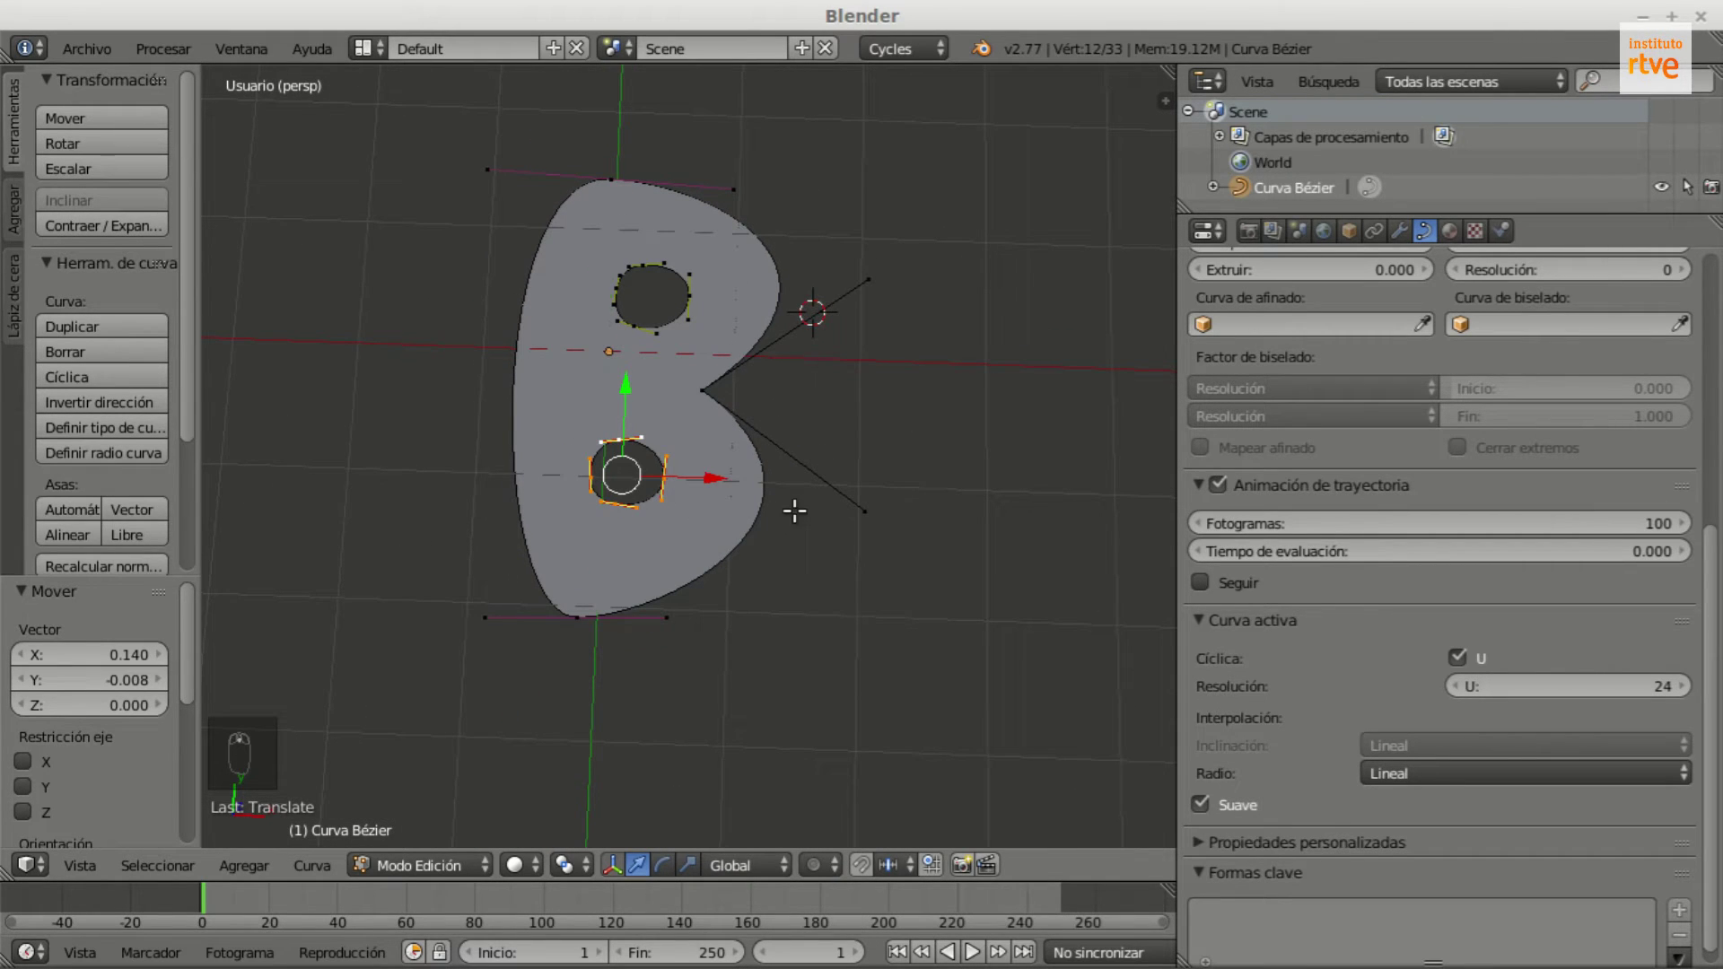
key(Tab)
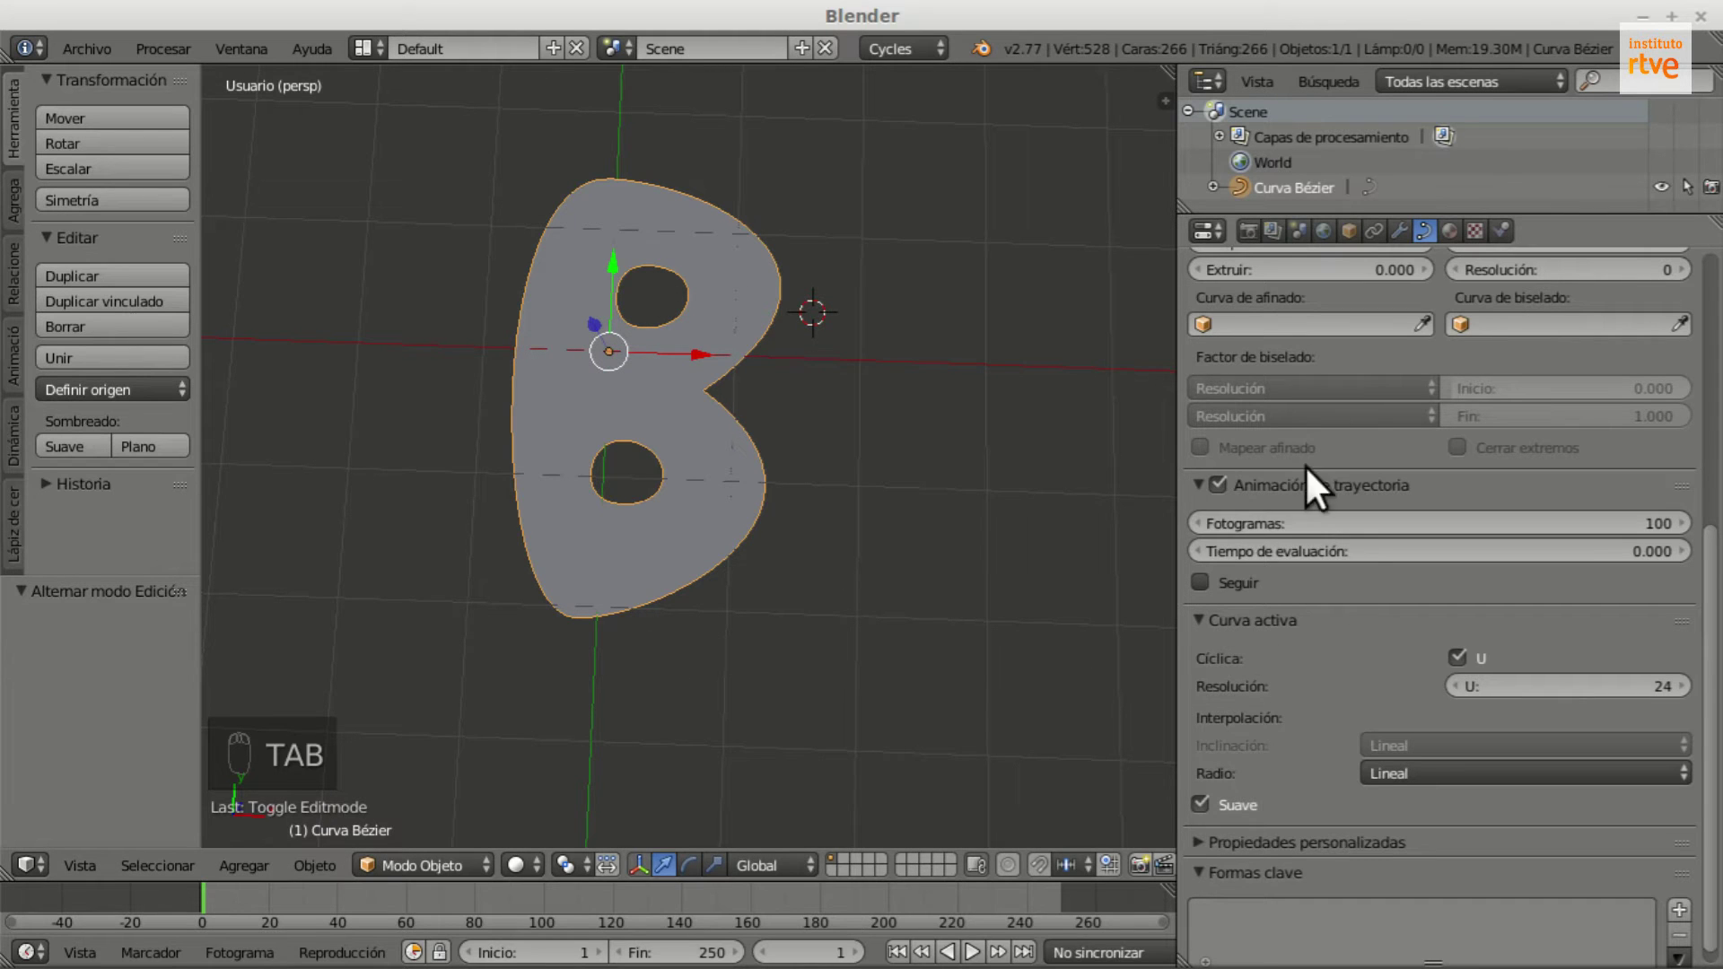
scroll(1393, 325, up, 5)
scroll(1405, 359, up, 7)
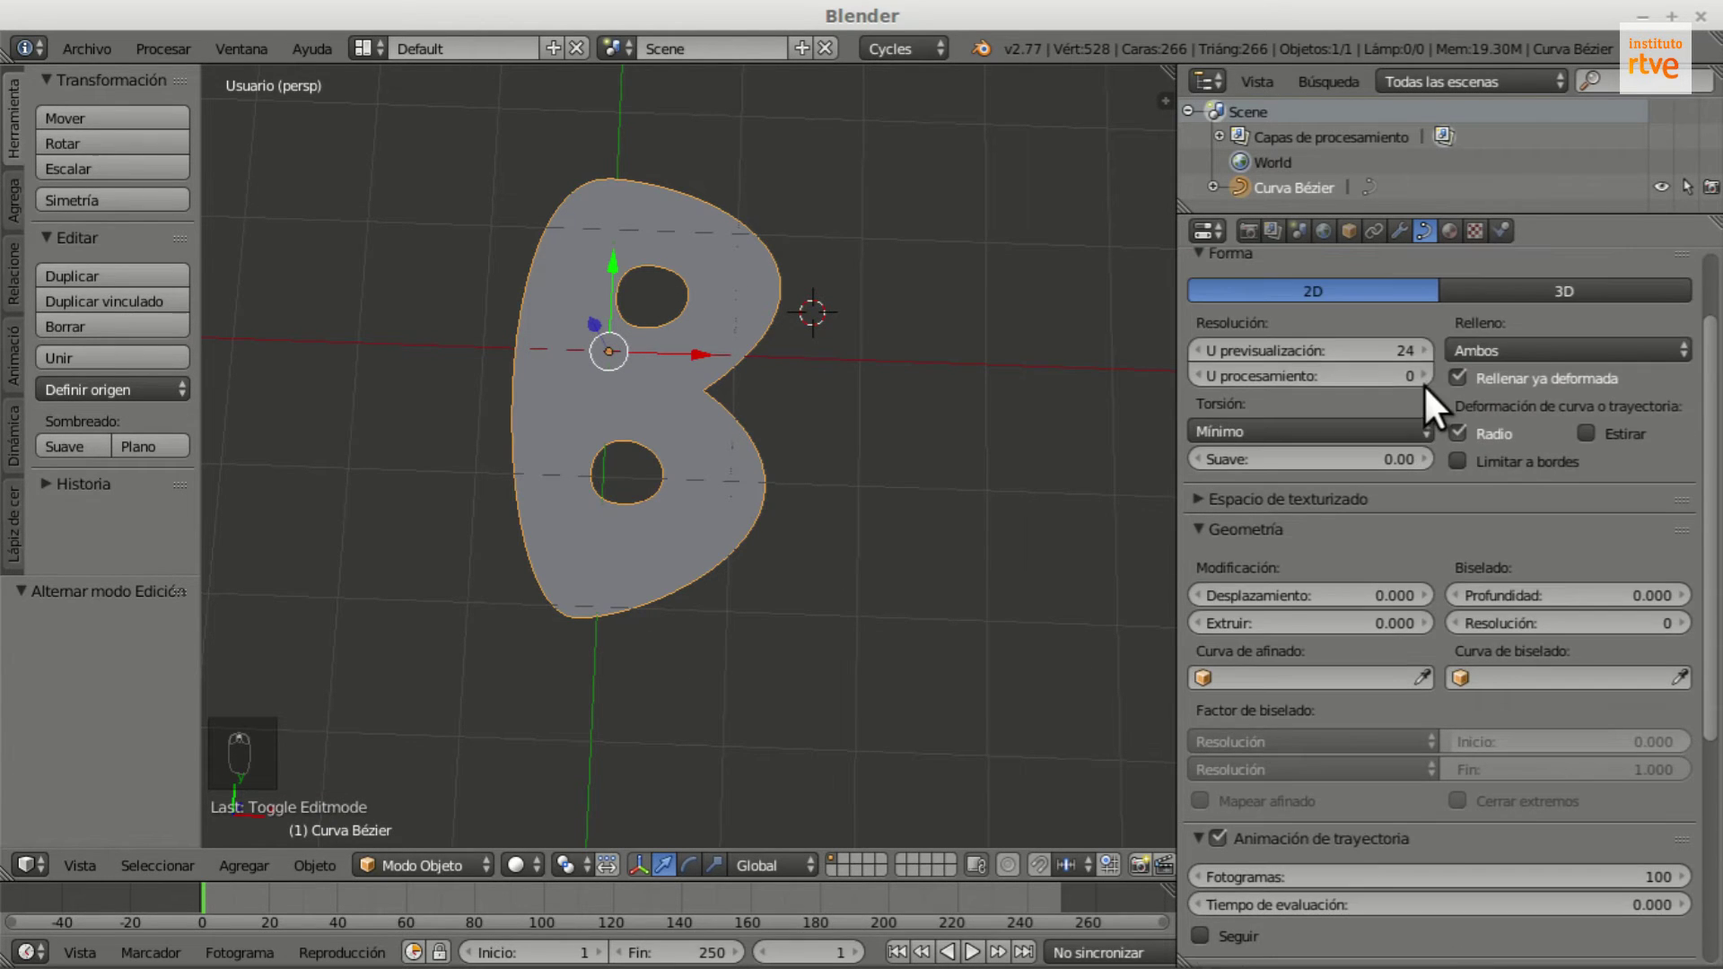
scroll(1577, 519, down, 3)
scroll(1321, 564, down, 2)
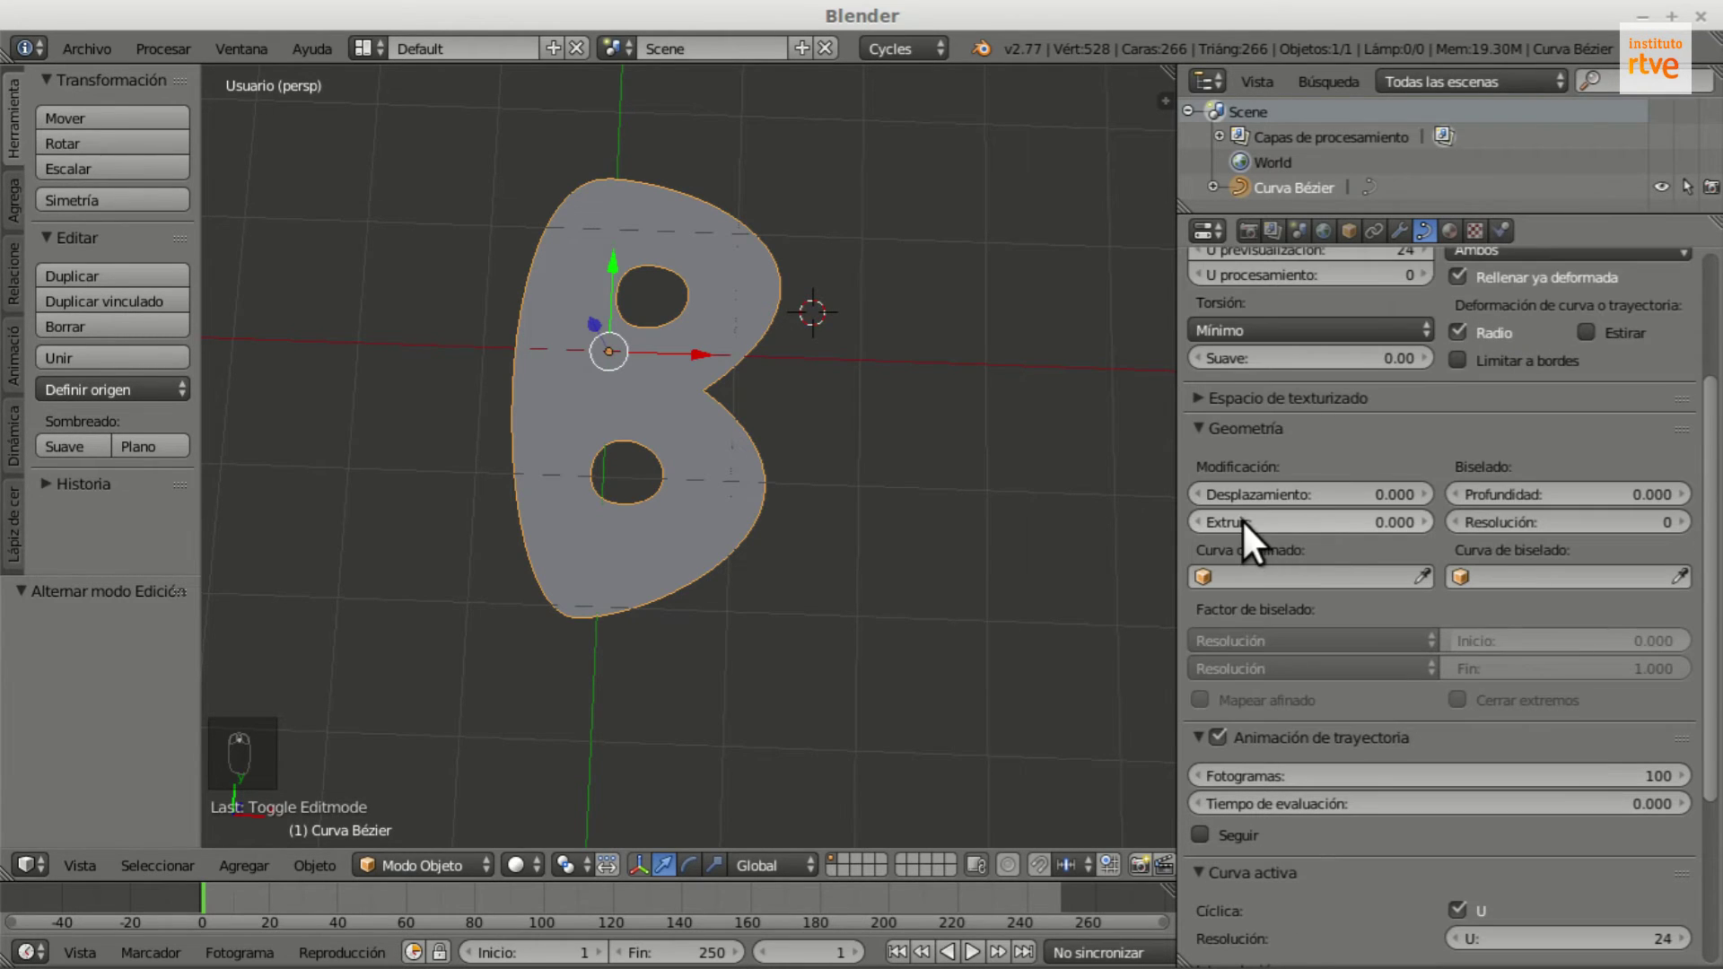
middle_drag(987, 516, 1032, 494)
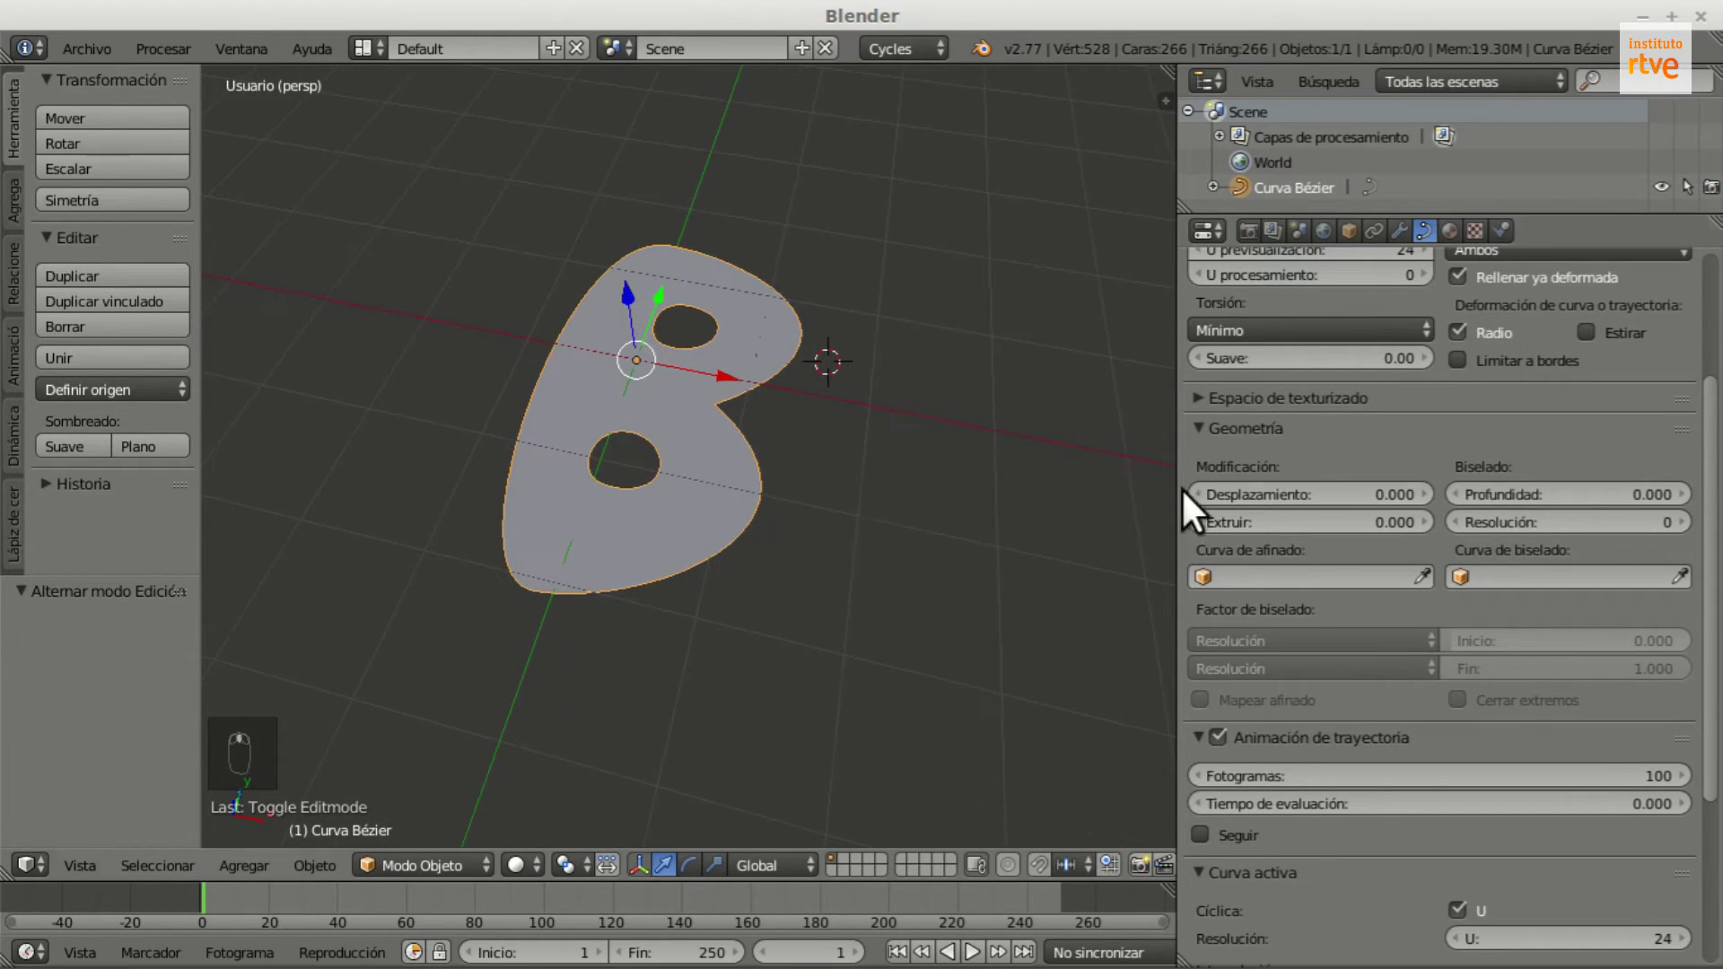
drag(1248, 514, 1401, 513)
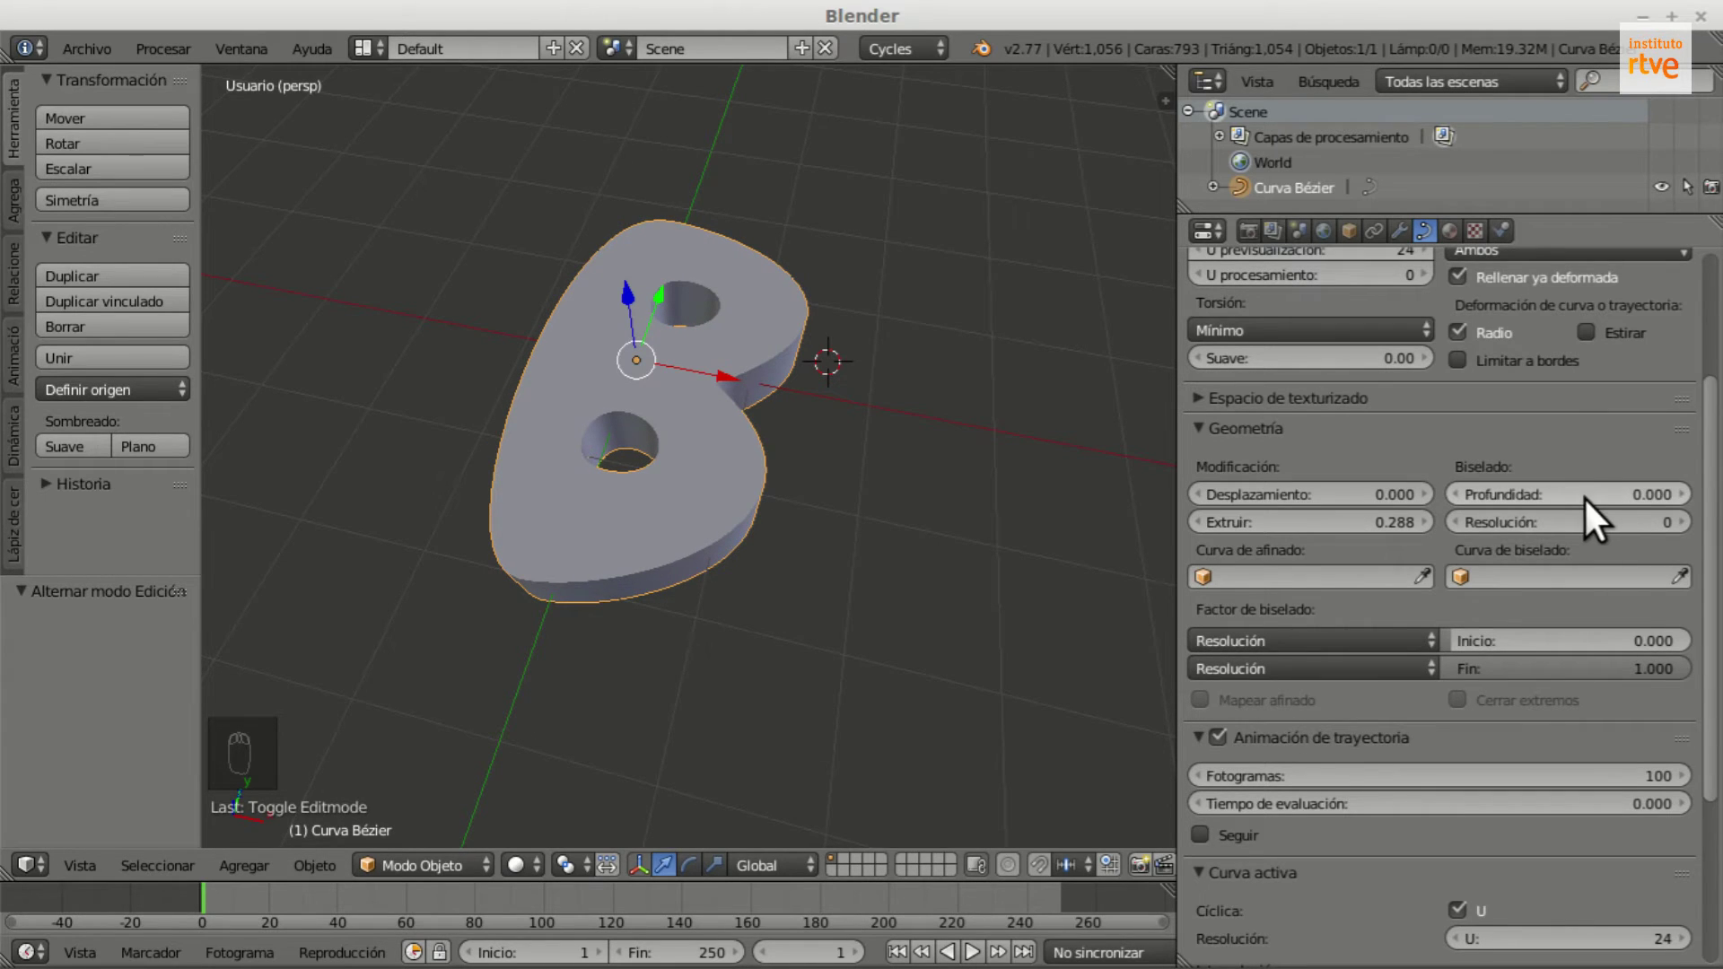
Step: Bevel the letter's edges with a depth of 0.050 and a bevel resolution of 2
drag(1513, 487, 1551, 486)
scroll(730, 450, up, 5)
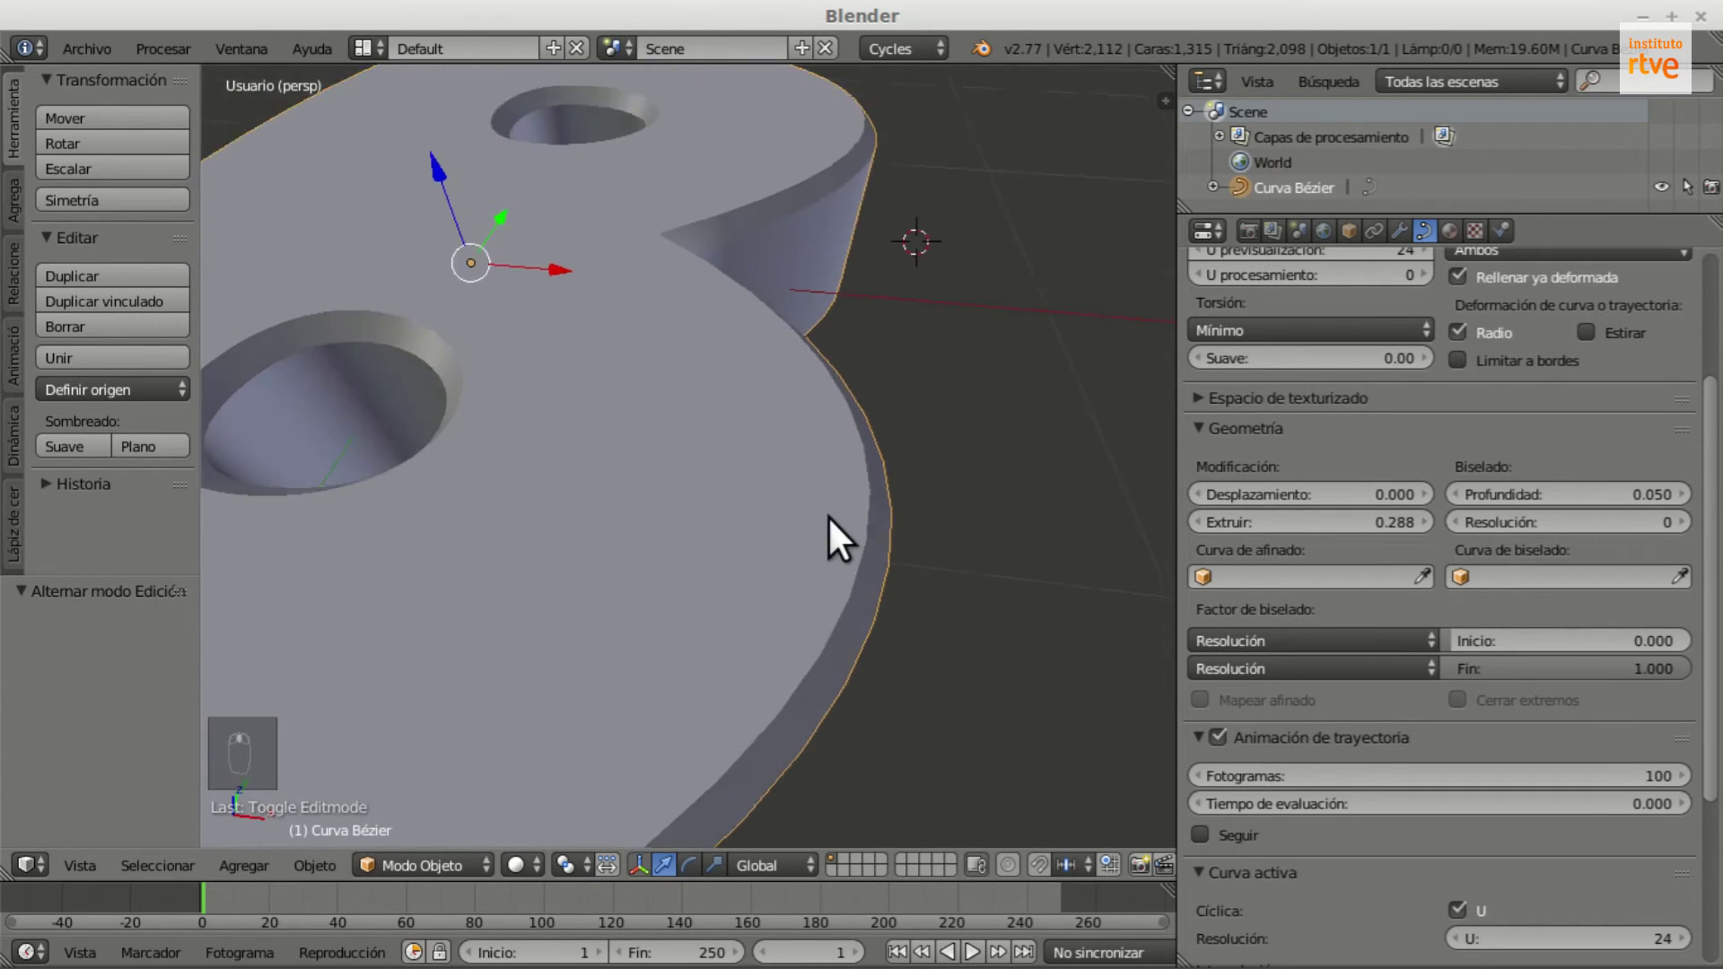
middle_drag(827, 515, 805, 444)
drag(1554, 524, 1571, 524)
scroll(944, 430, down, 3)
middle_drag(944, 431, 691, 677)
scroll(616, 549, down, 4)
middle_drag(614, 467, 604, 415)
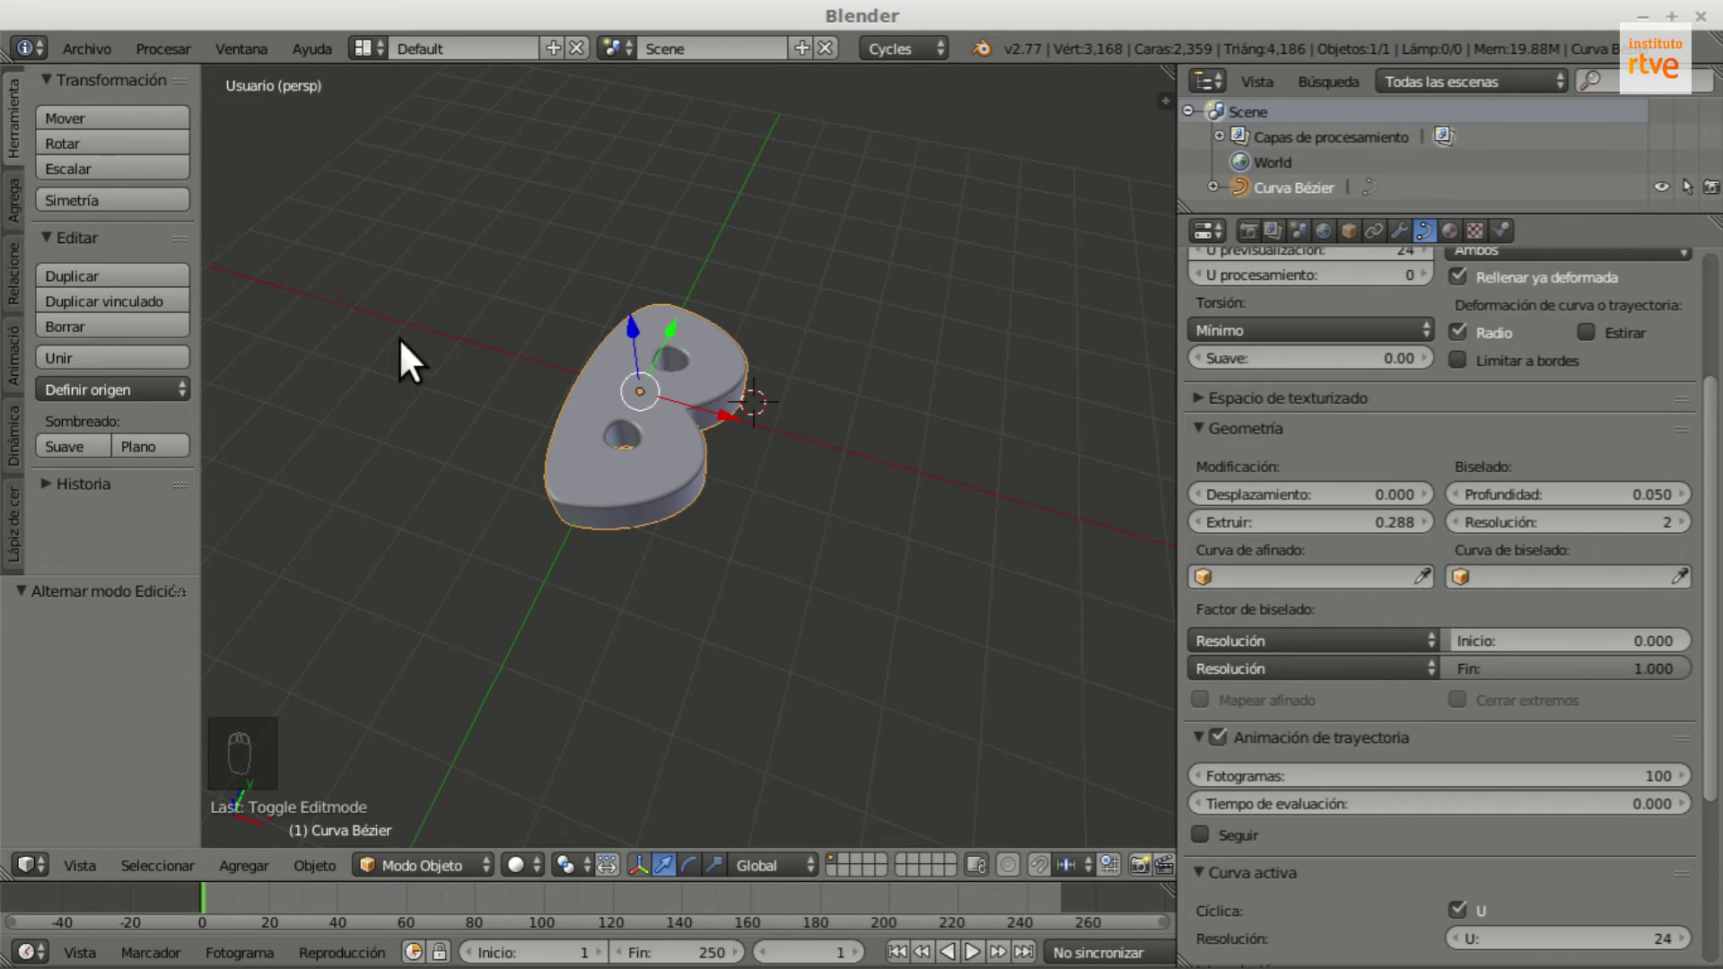
Step: Look up the object conversion option that creates a mesh from a curve, without applying it
click(310, 864)
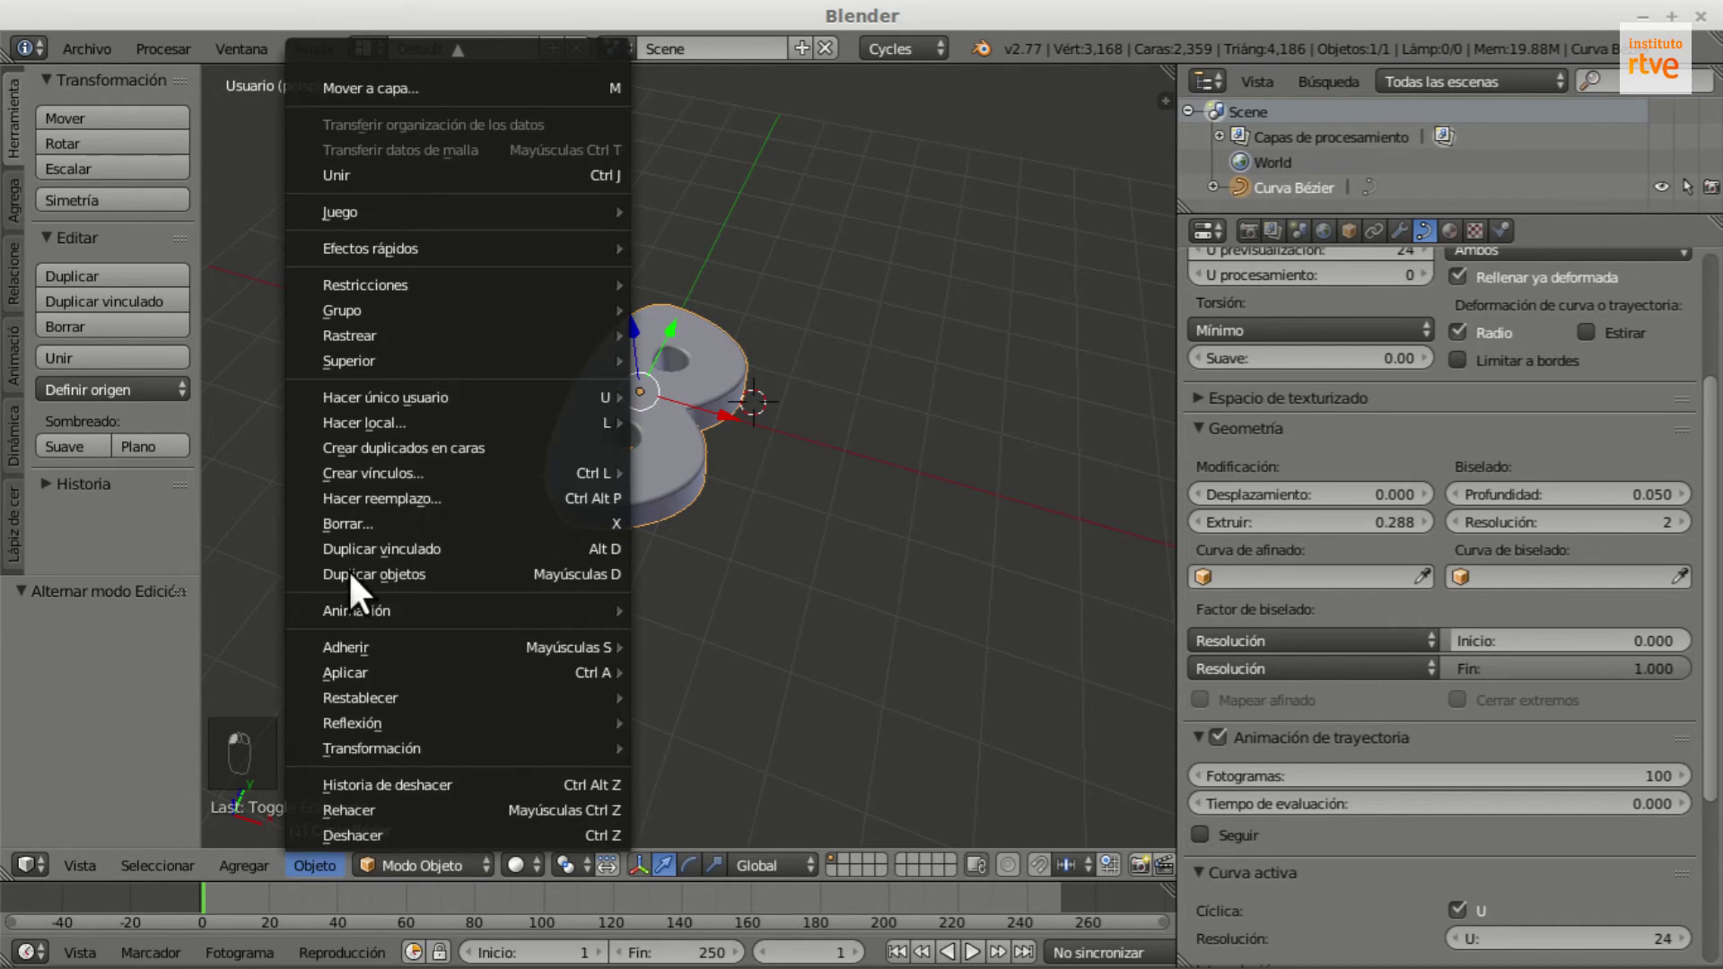
mouse_move(385, 56)
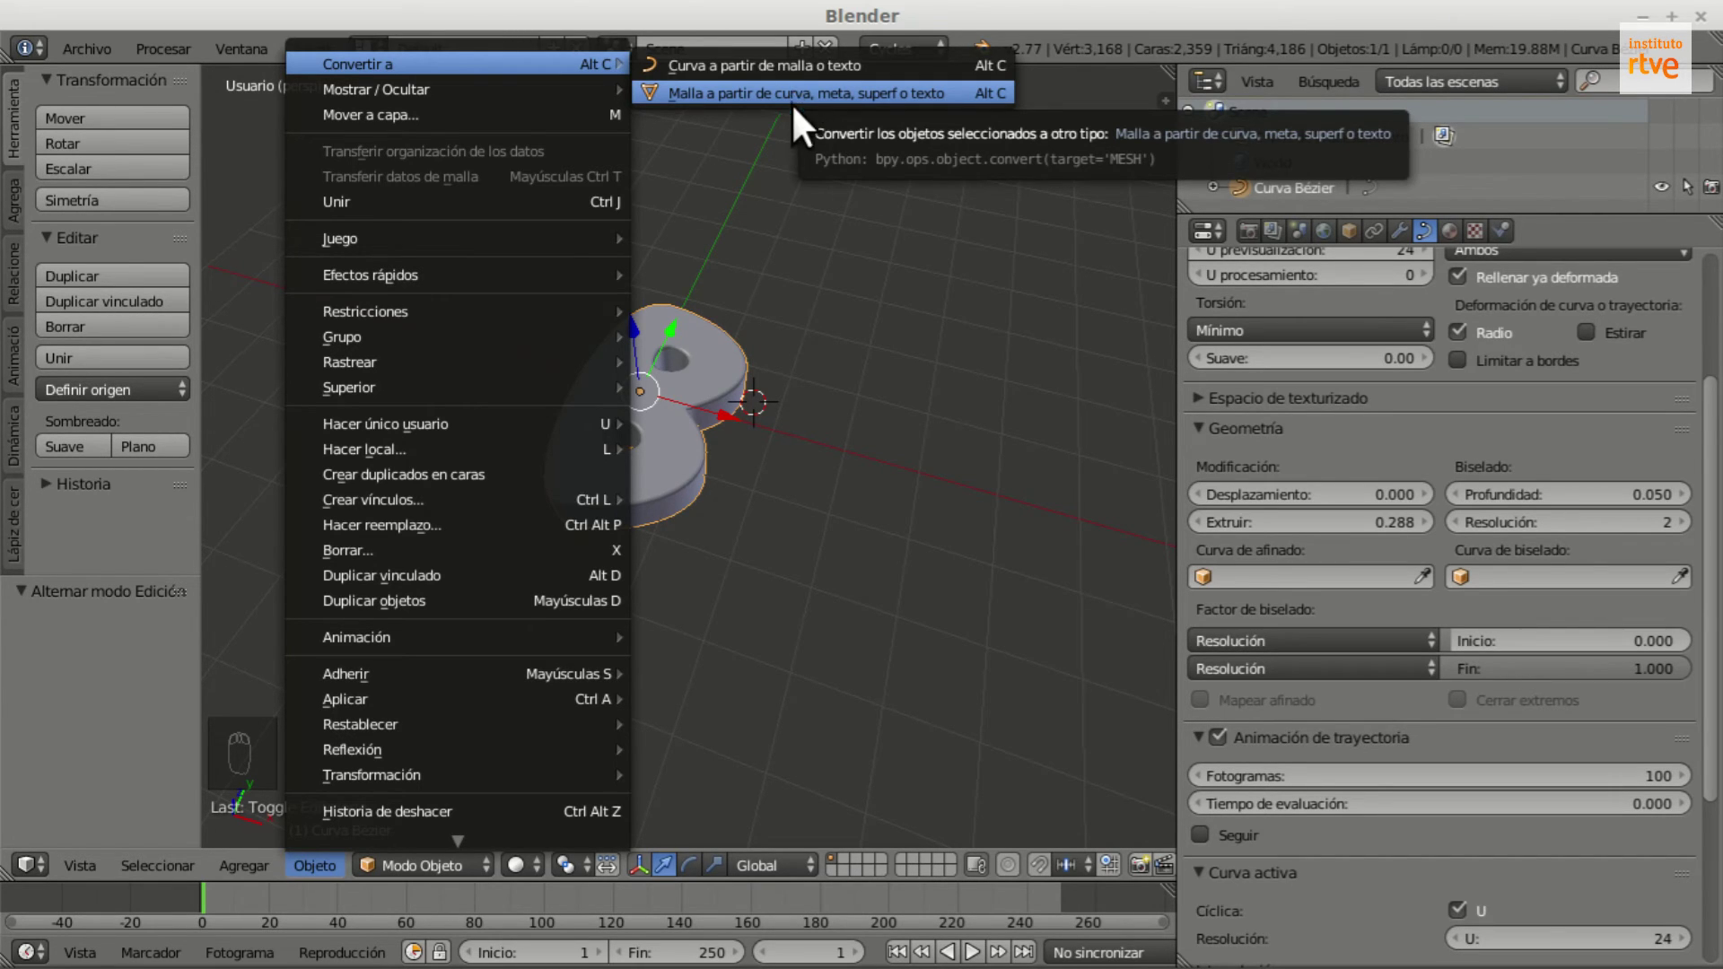
click(807, 199)
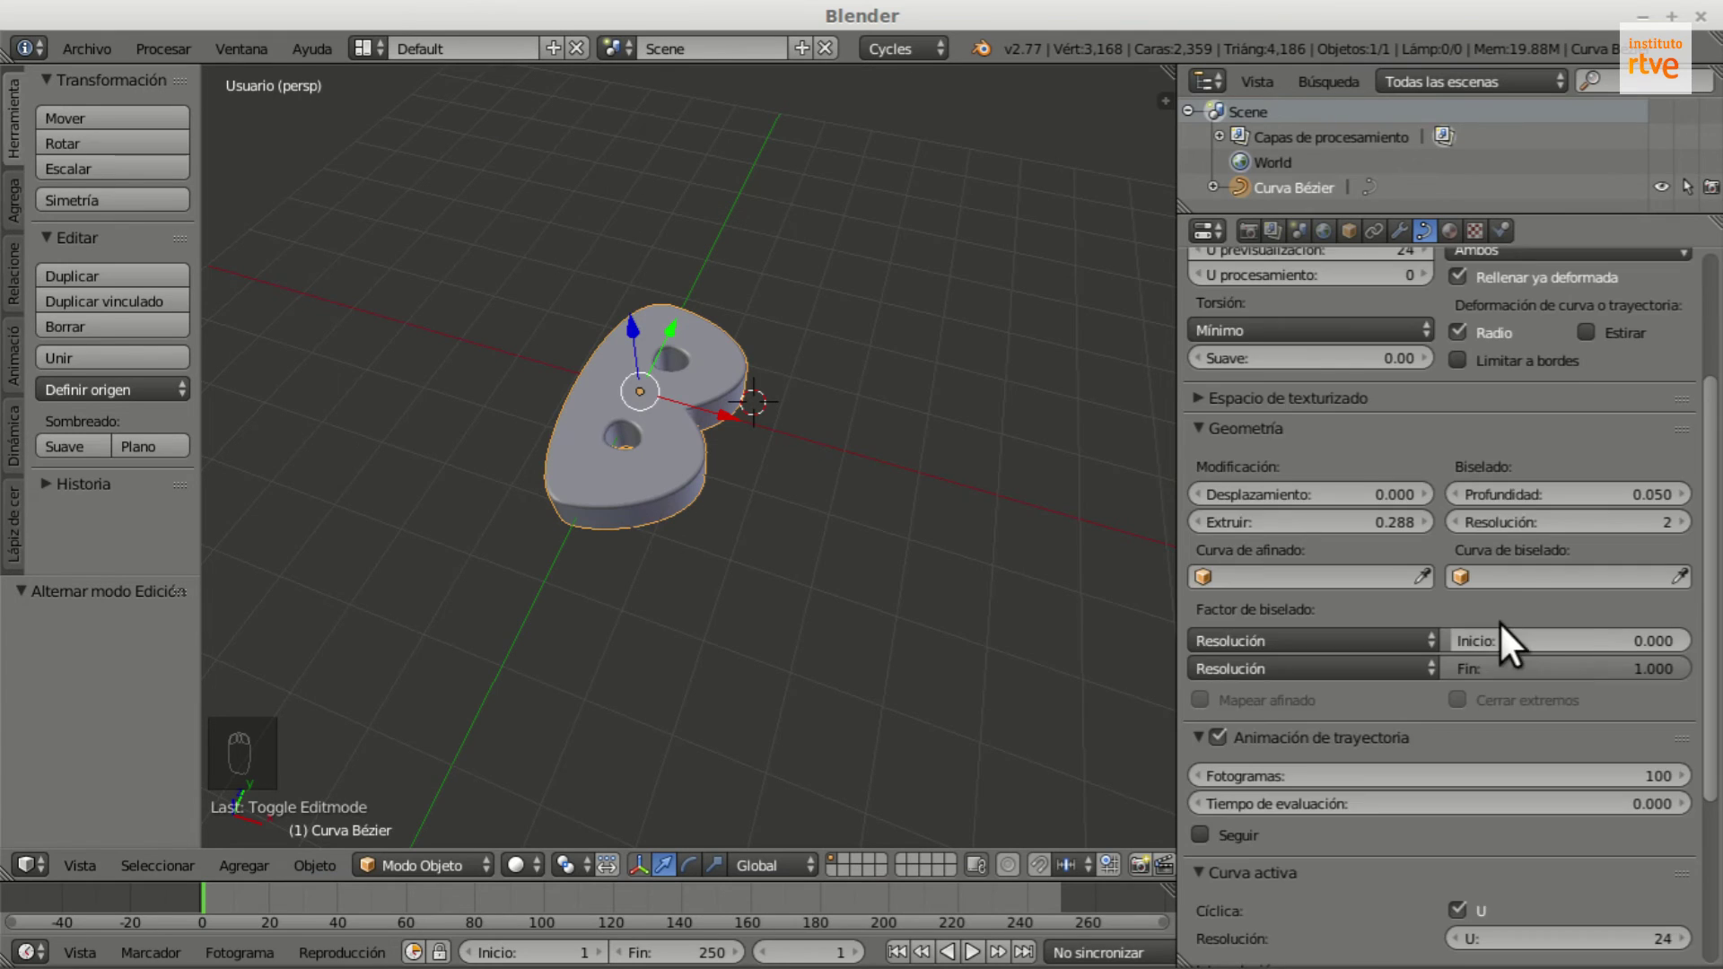
scroll(1499, 621, up, 5)
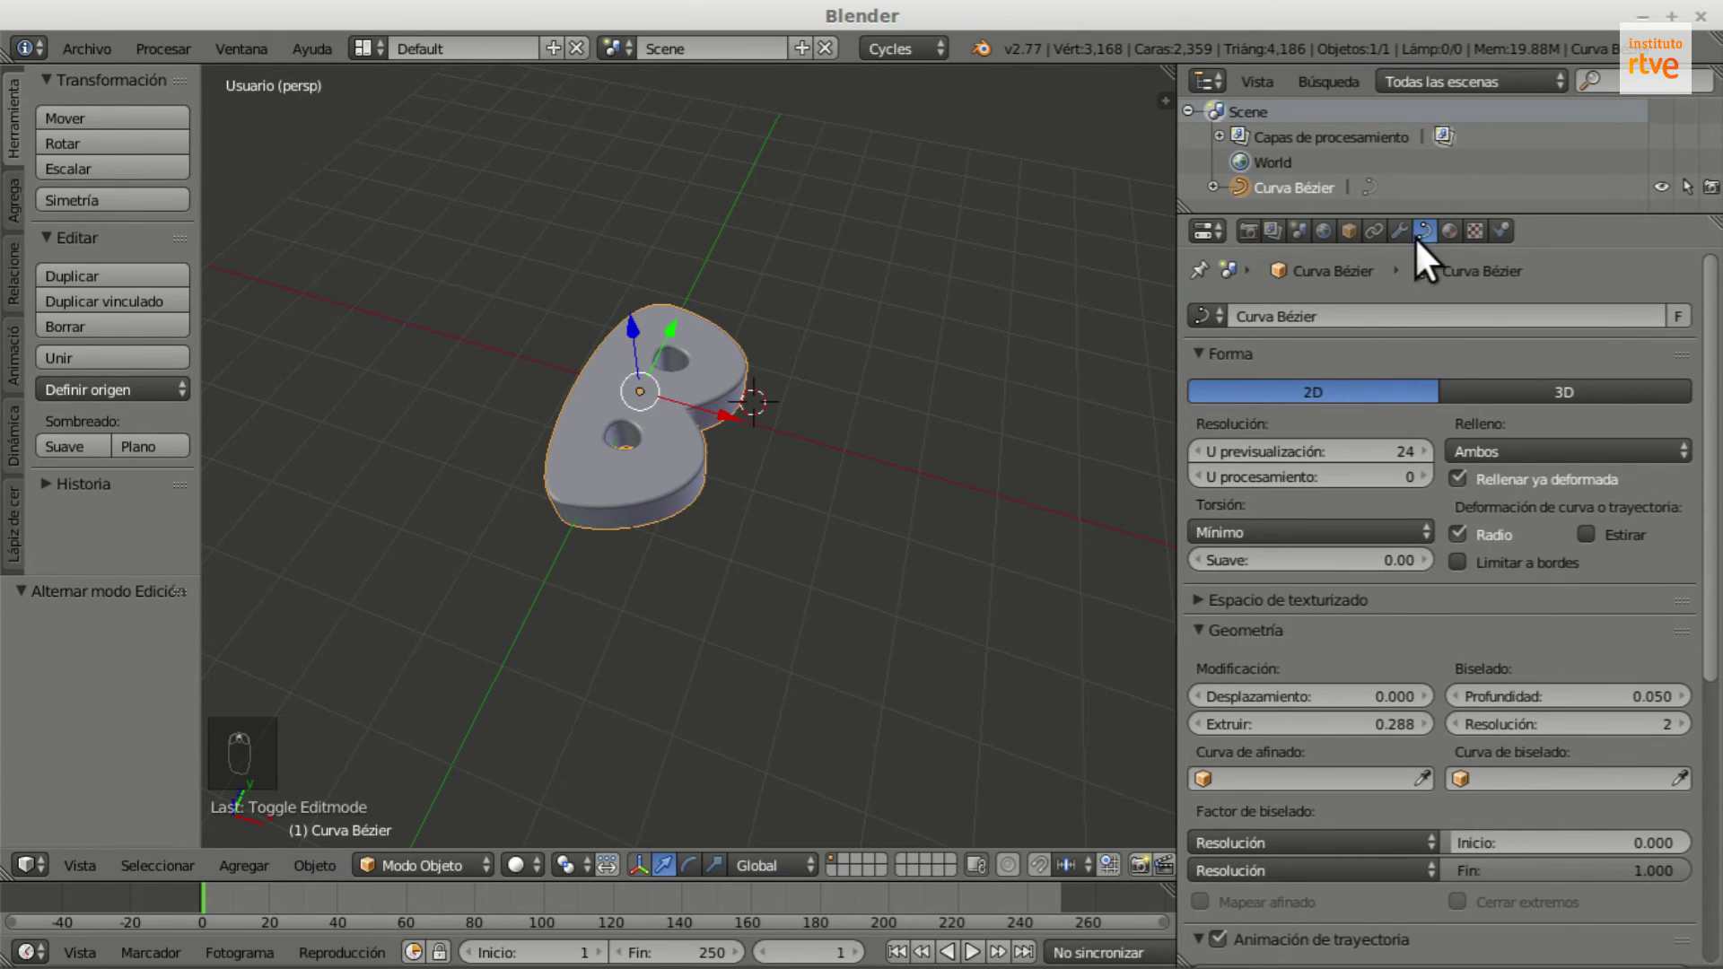
Step: Return to curve edit mode and move the right handle of the letter's bottom control point by -0.090 X, -0.202 Y and -0.086 Z
middle_drag(845, 486, 591, 513)
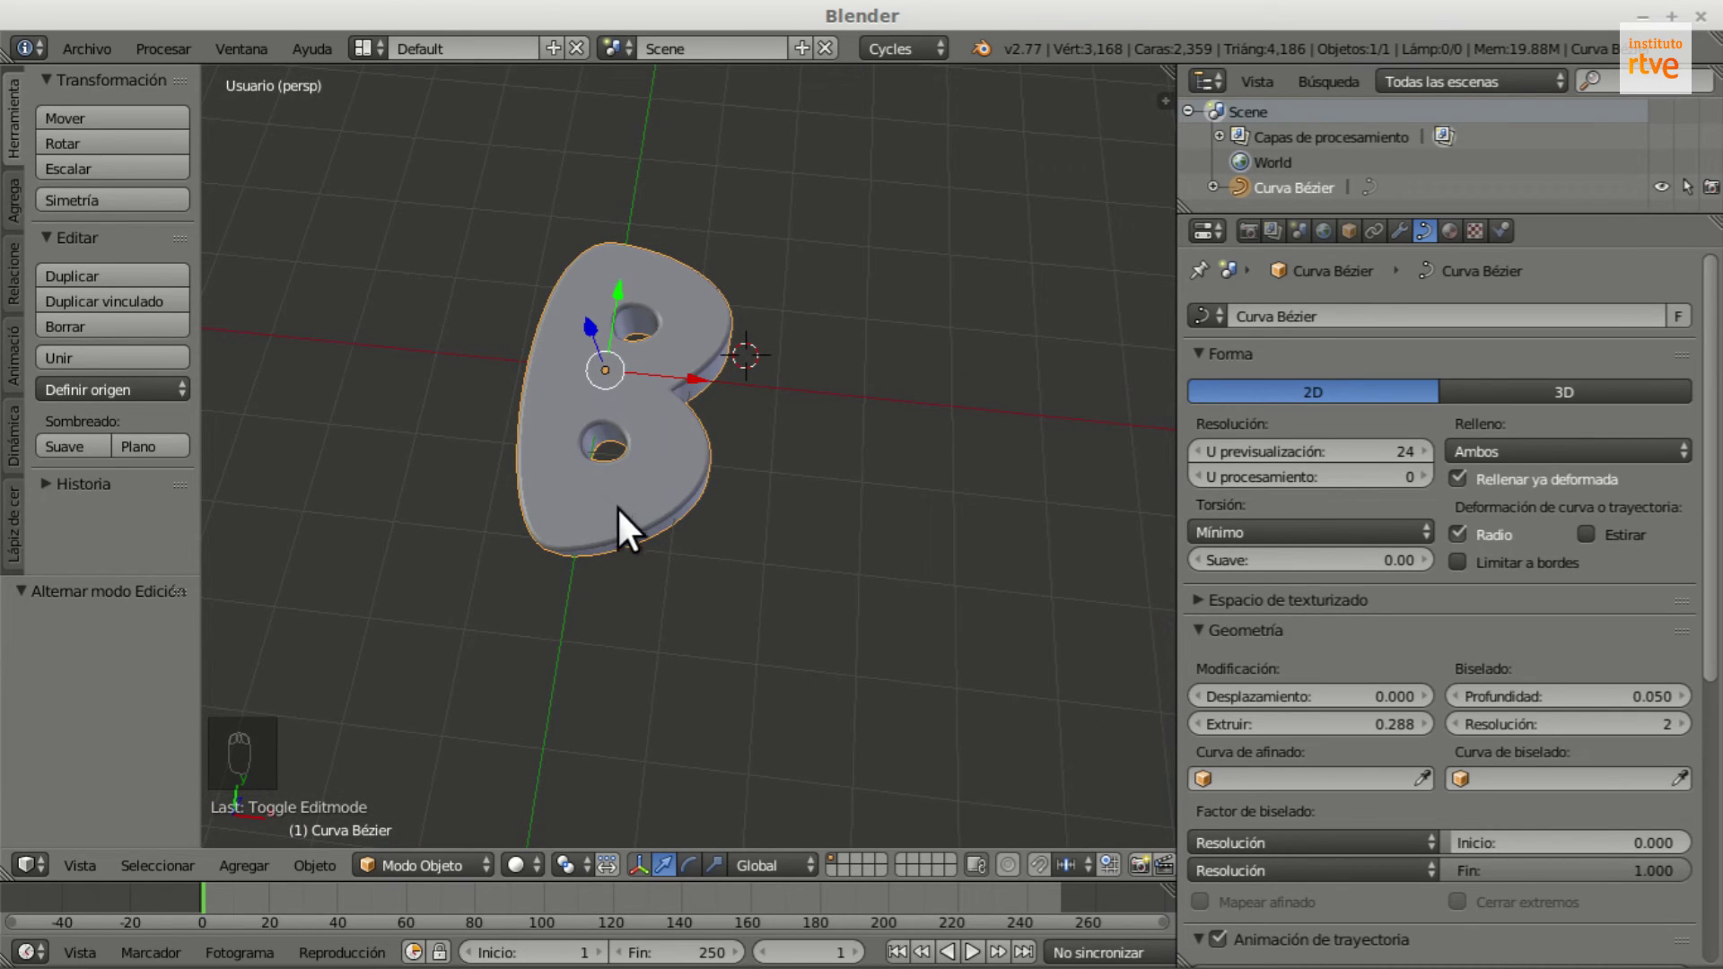
key(Tab)
key(KP_7)
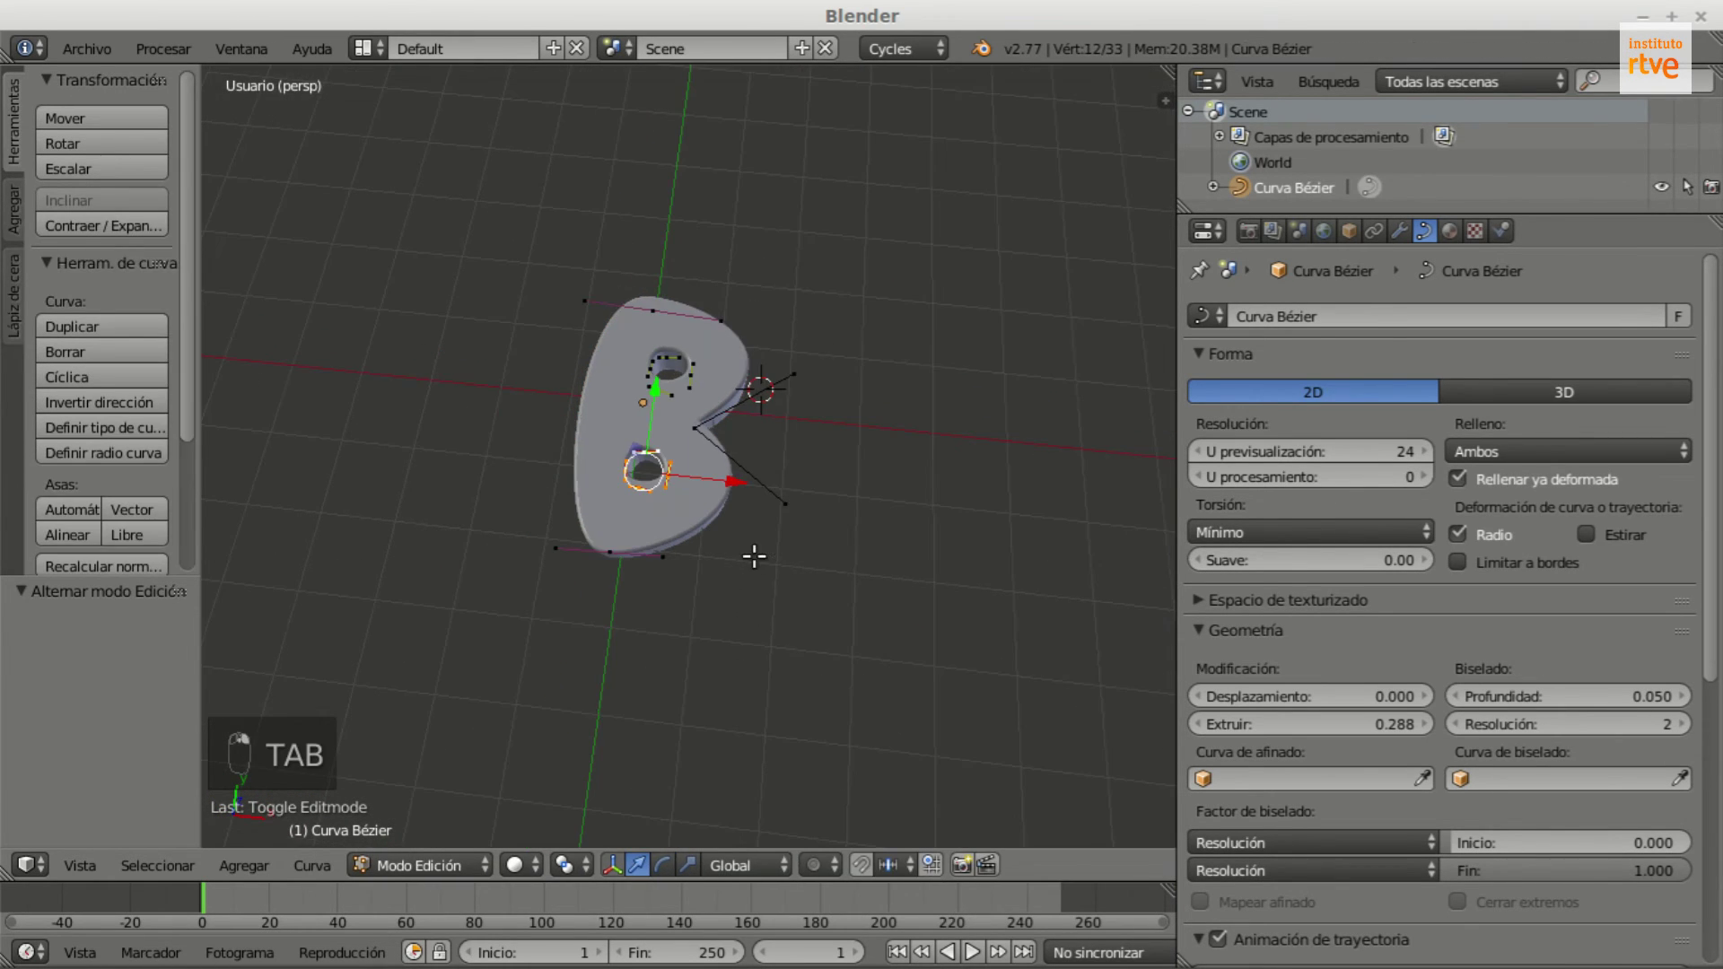
right_click(625, 562)
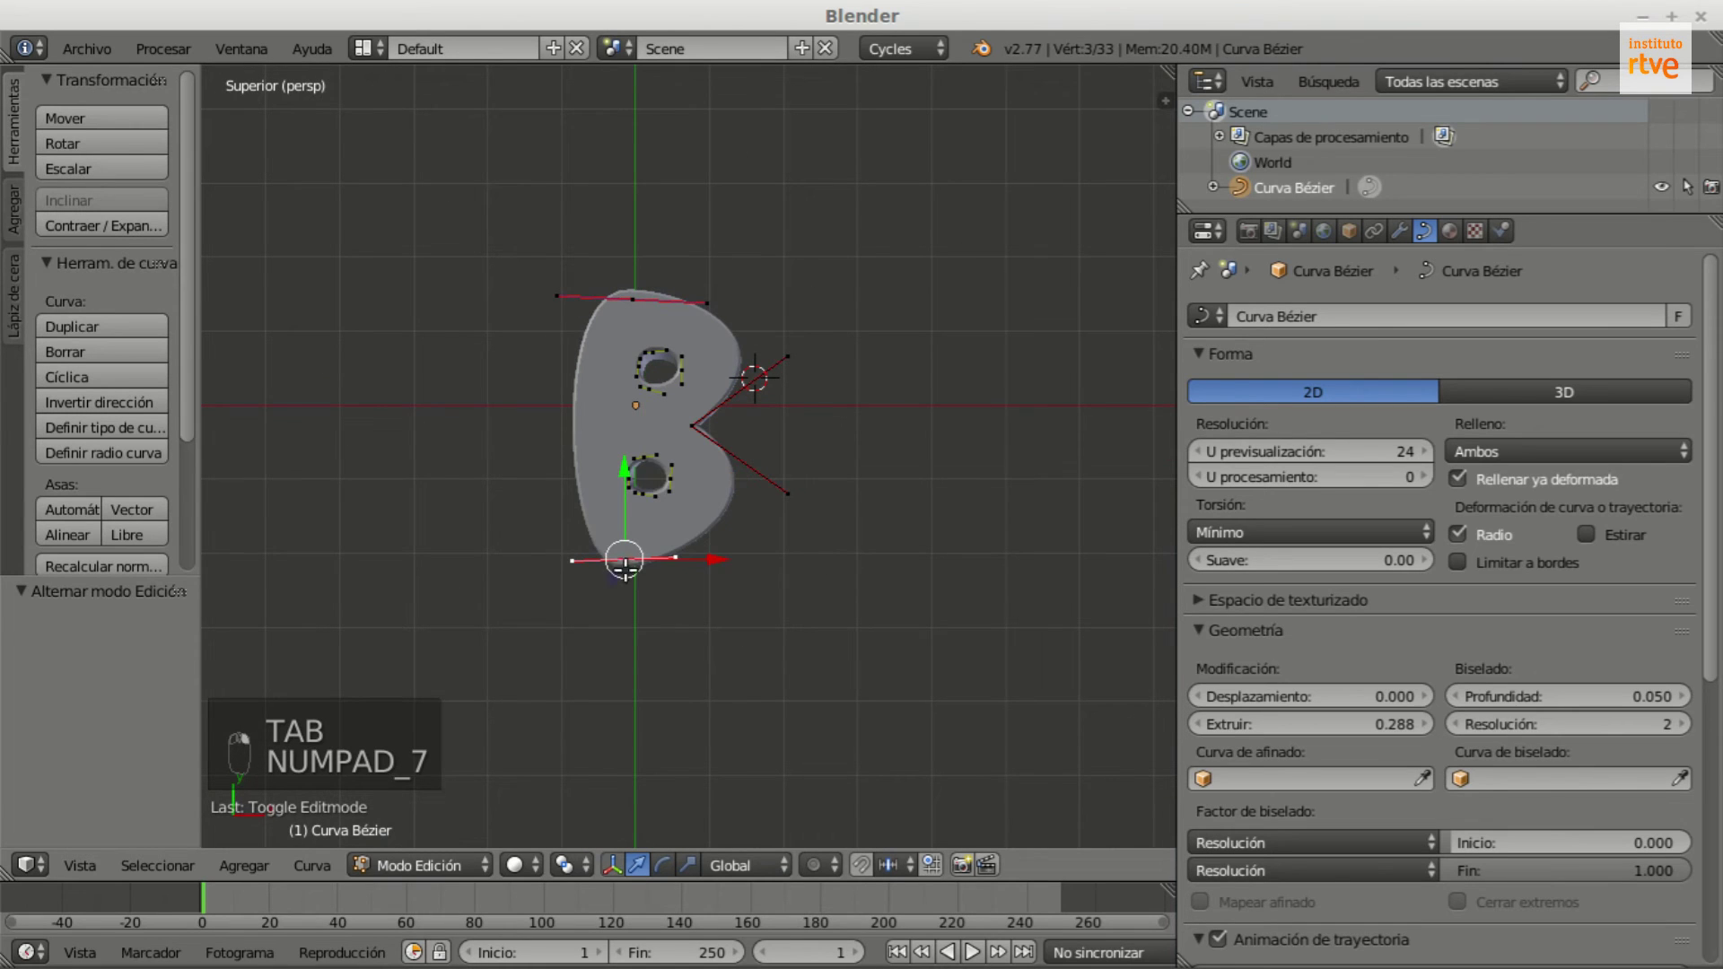
mouse_move(689, 585)
middle_down()
mouse_move(660, 555)
mouse_move(684, 557)
middle_up()
right_click(679, 553)
key(g)
click(664, 583)
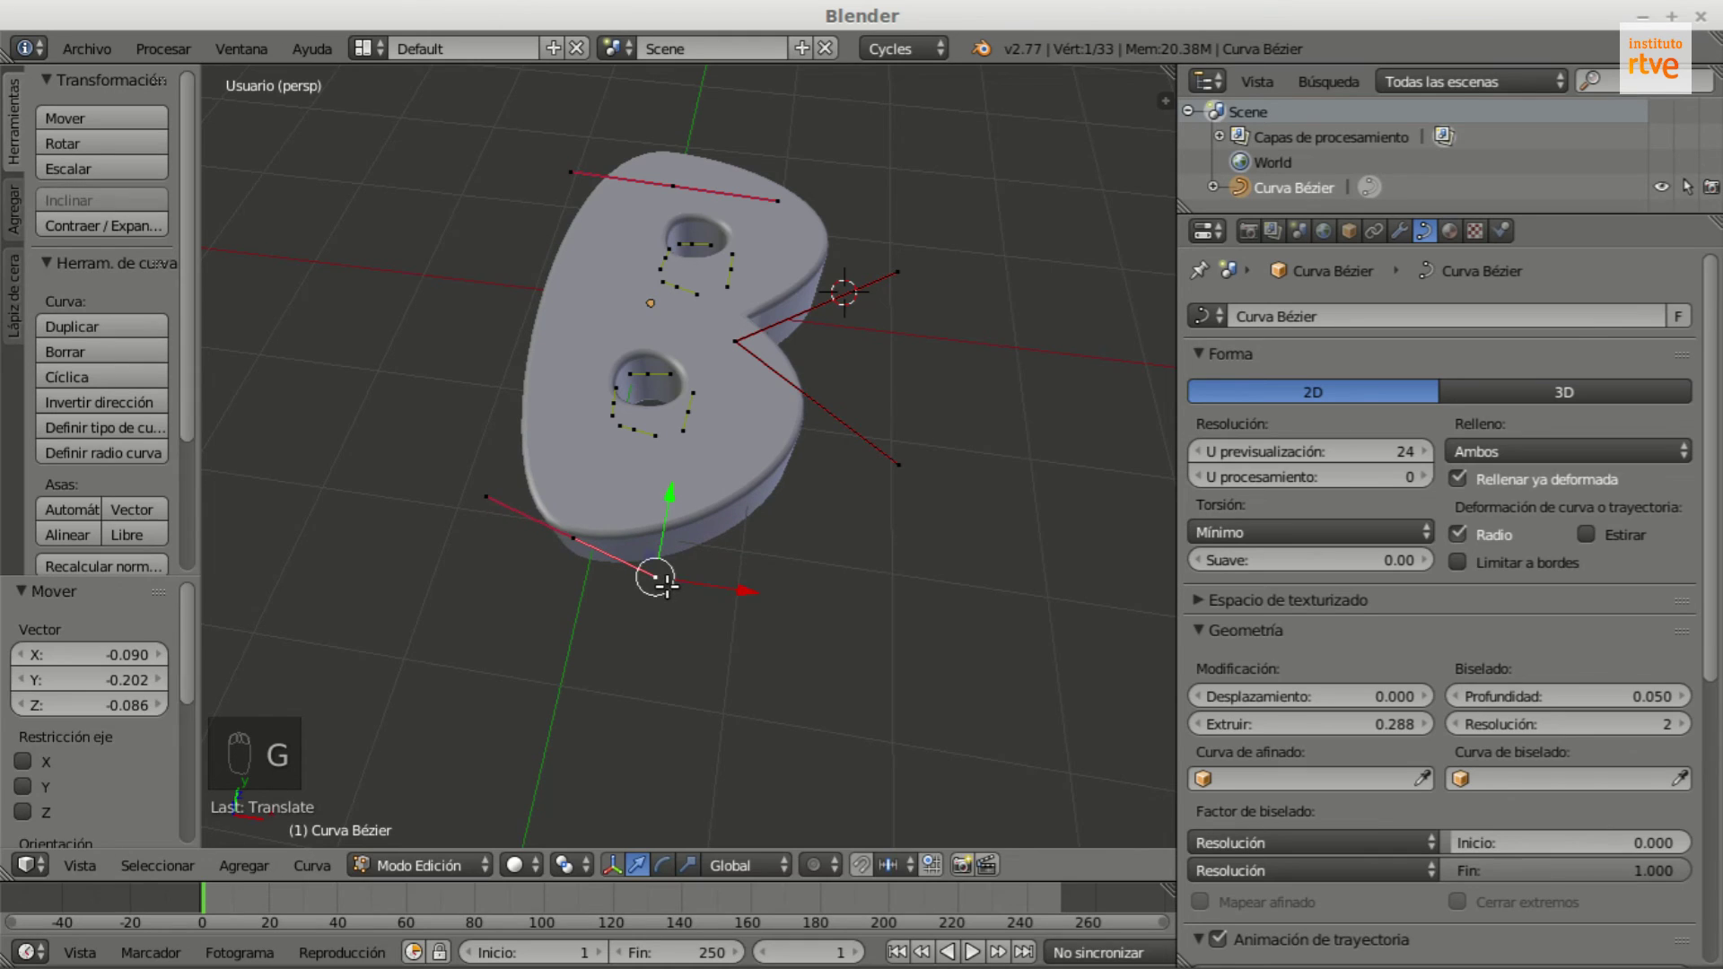
Step: Move the letter's whole bottom control point by -0.226 in X, -0.114 in Y and -0.036 in Z
right_click(571, 536)
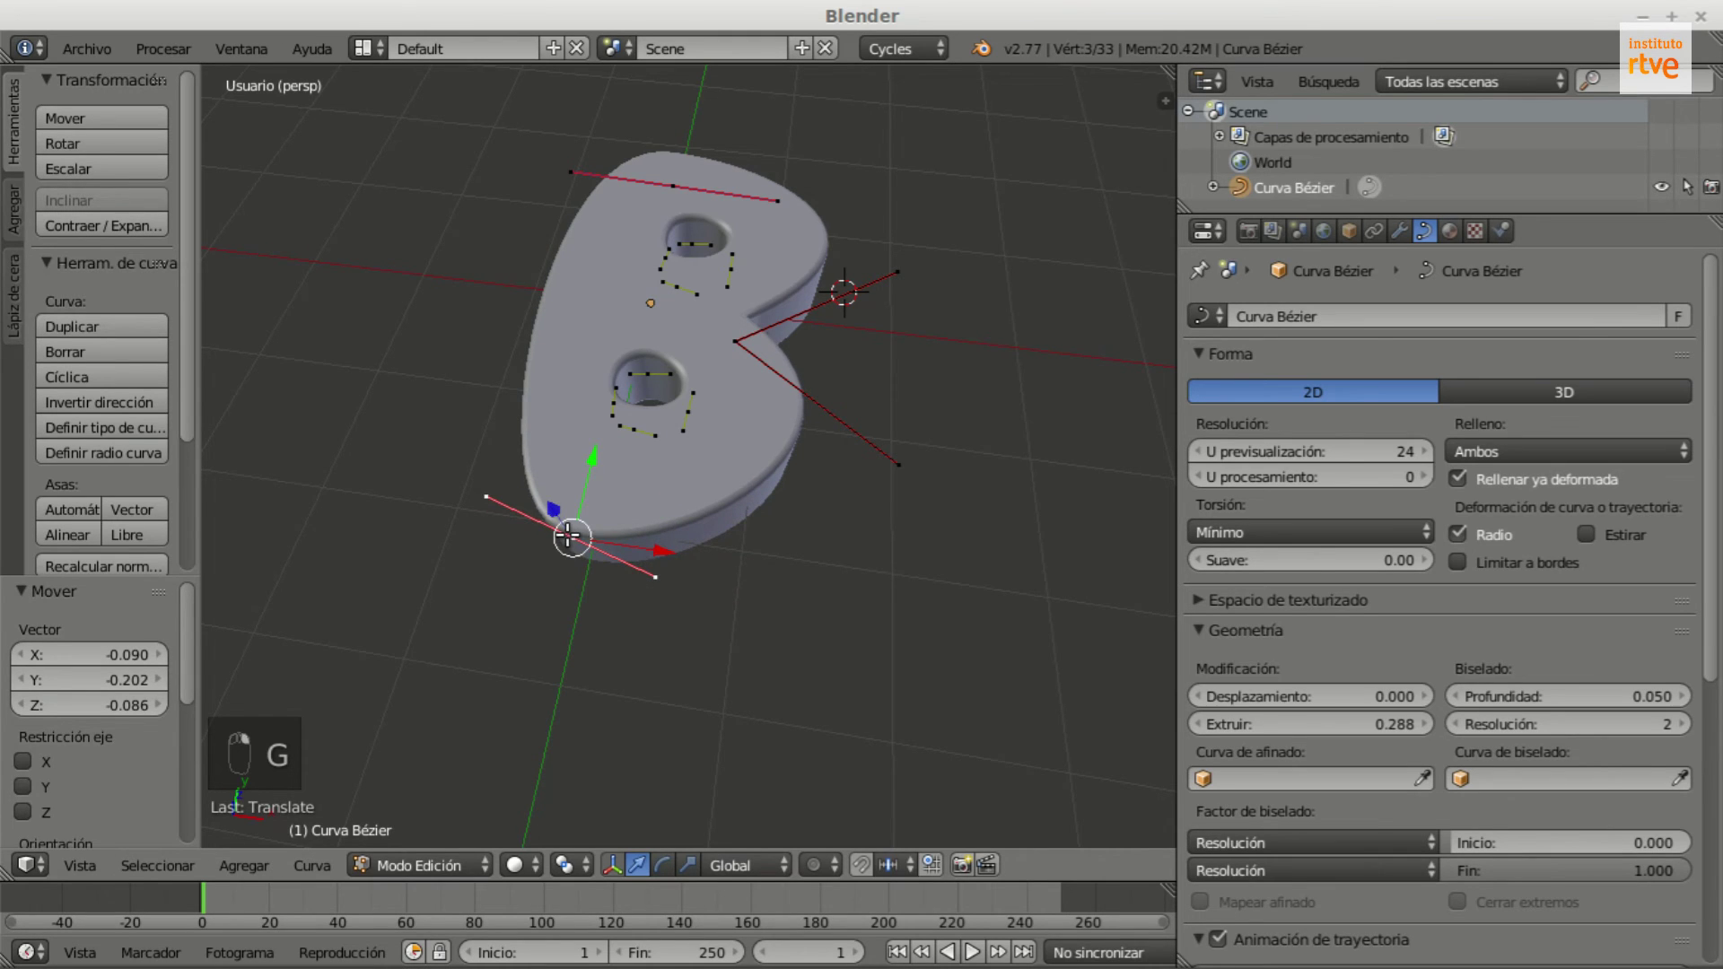
key(g)
click(536, 548)
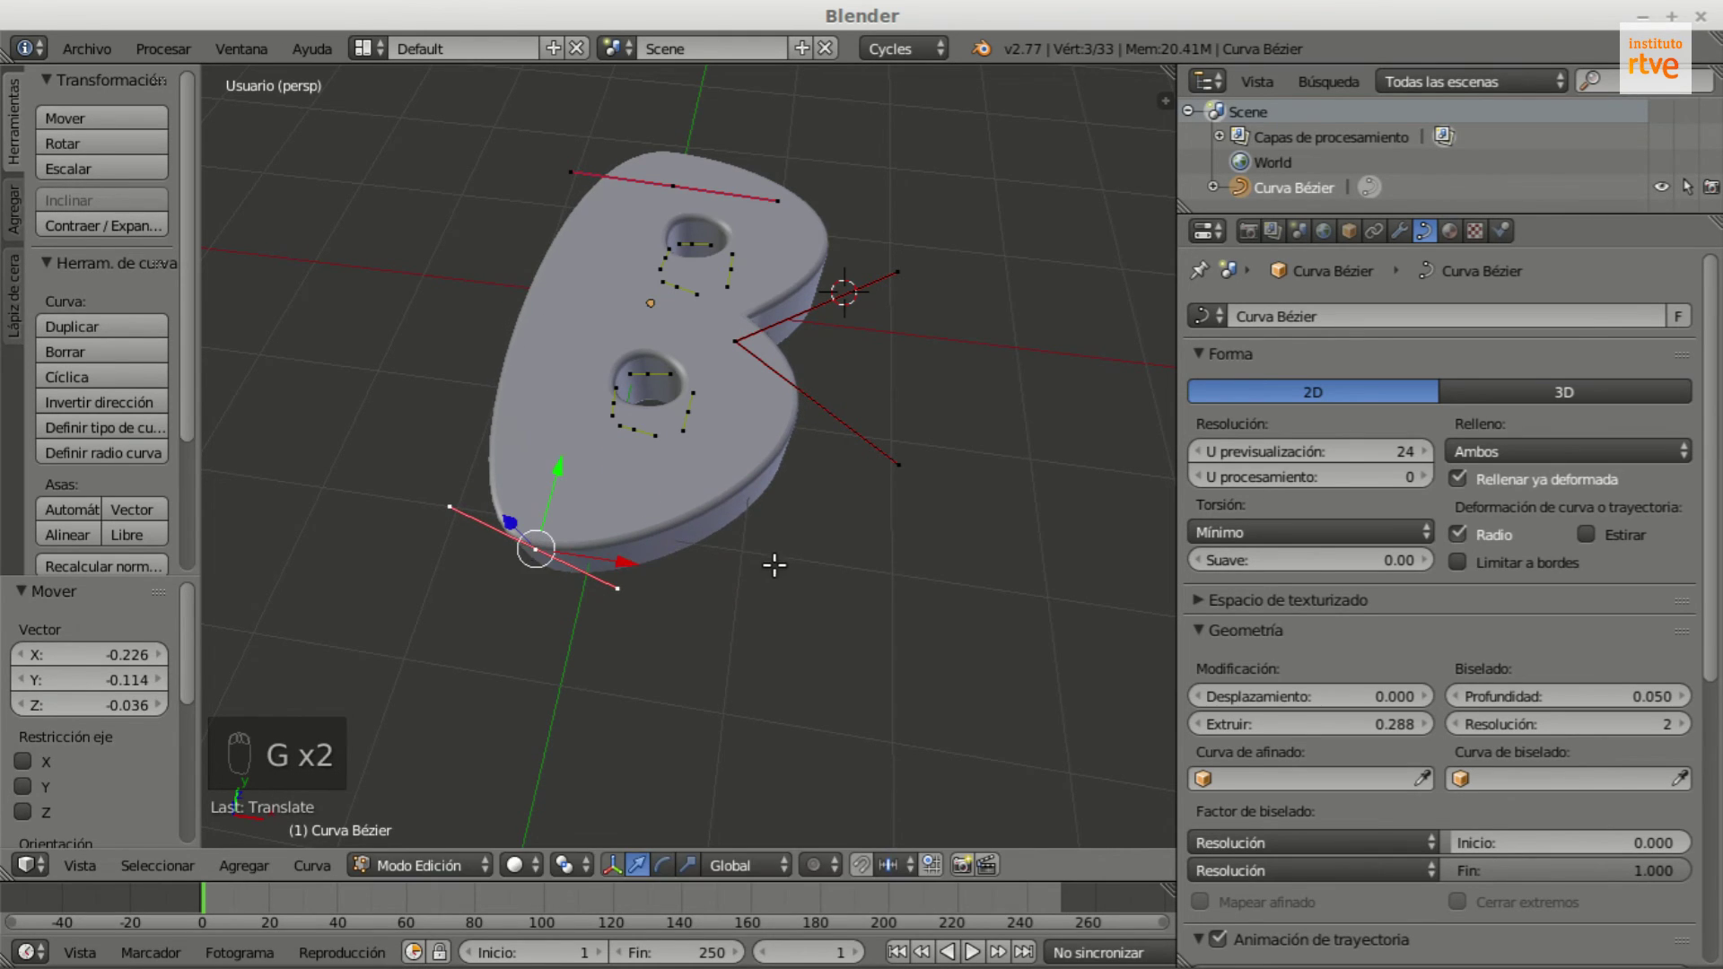
Step: Select the outline's top and bottom control points and subdivide the left-side segment between them with one cut
key(a)
key(a)
middle_drag(689, 569, 596, 500)
key(a)
right_click(678, 241)
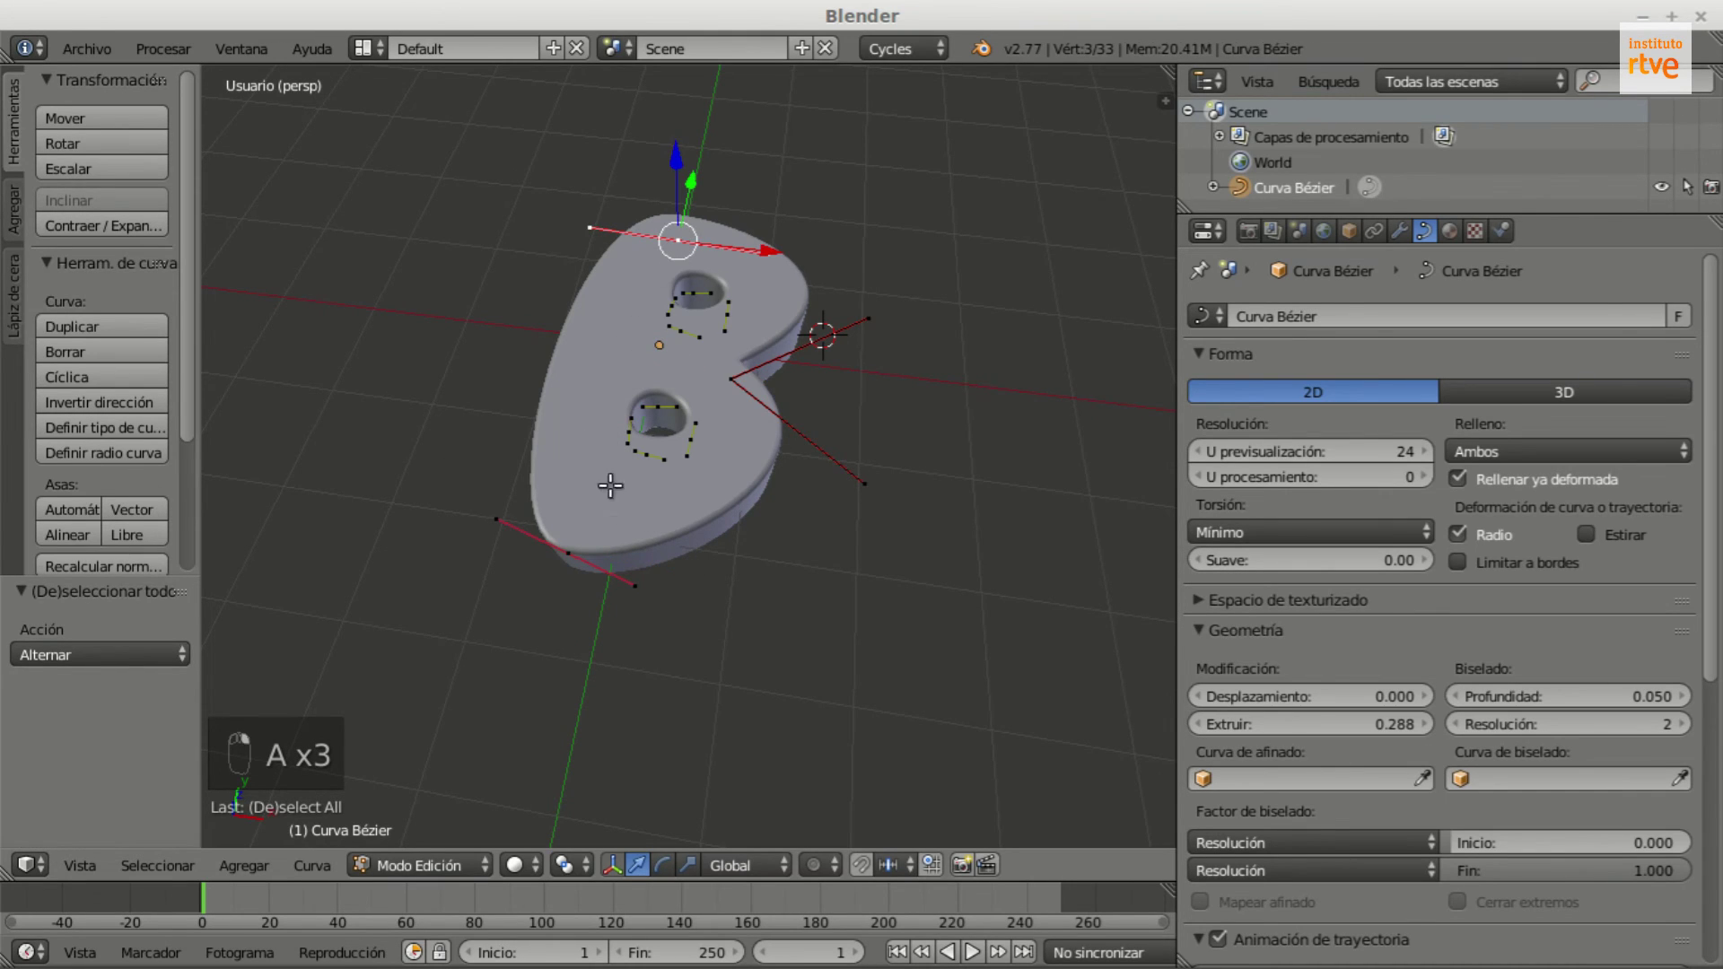
shift+right_click(568, 554)
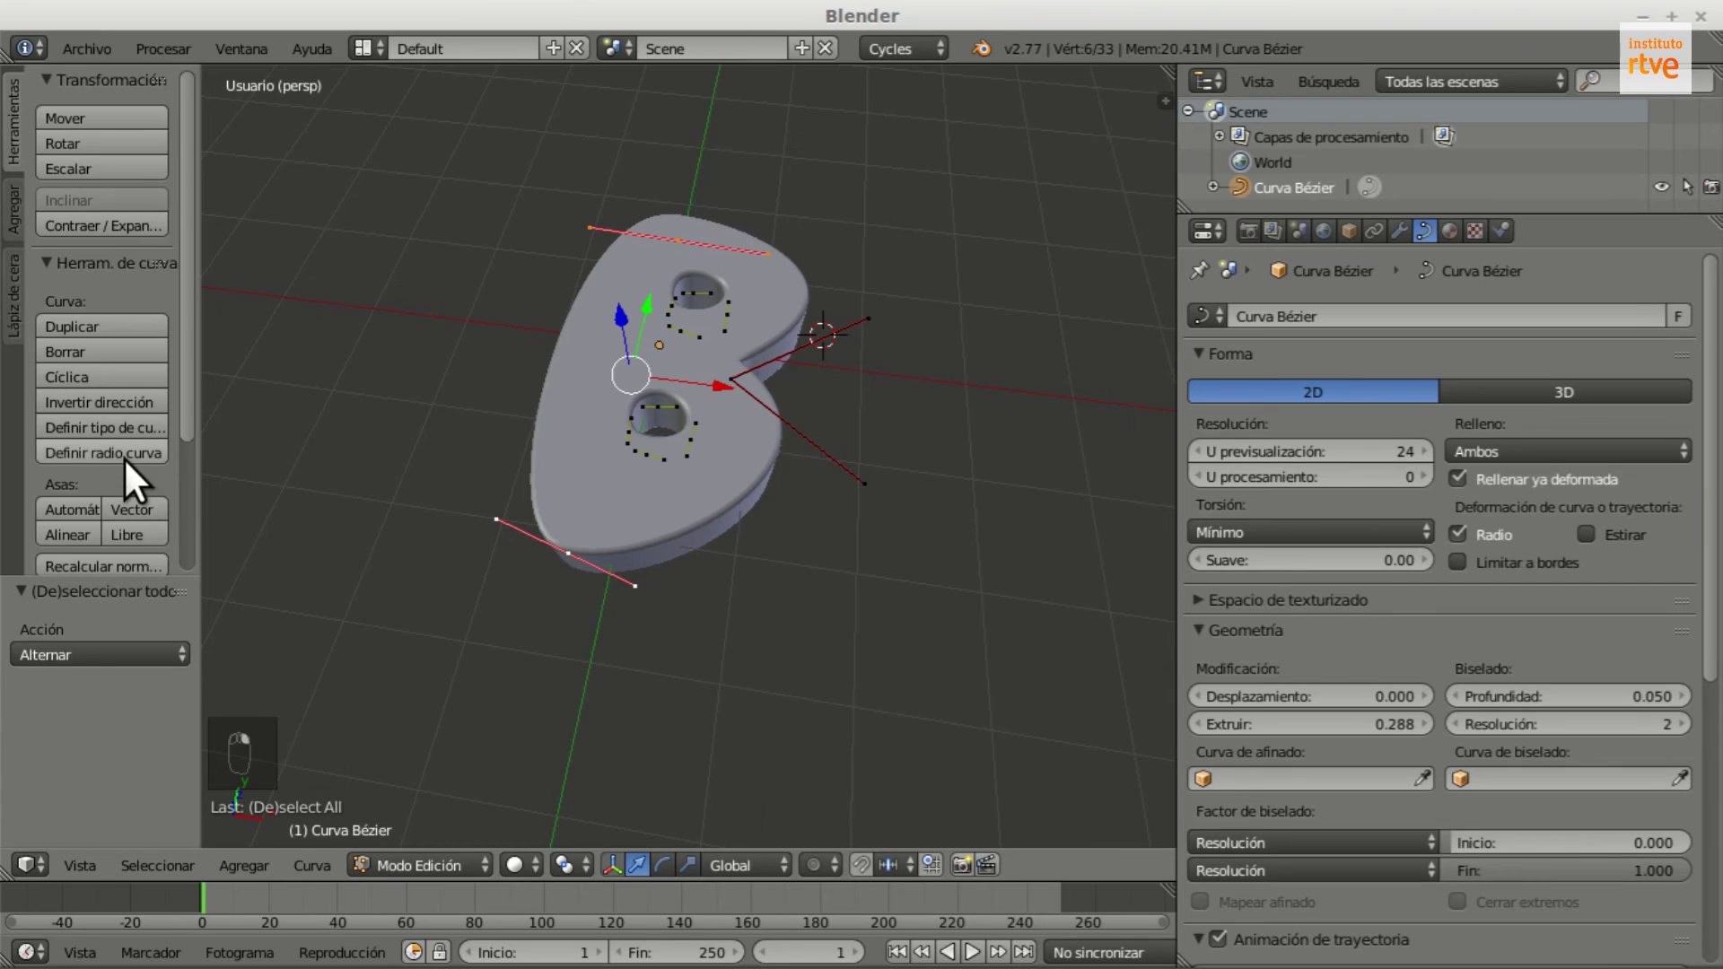
scroll(123, 457, down, 5)
click(99, 490)
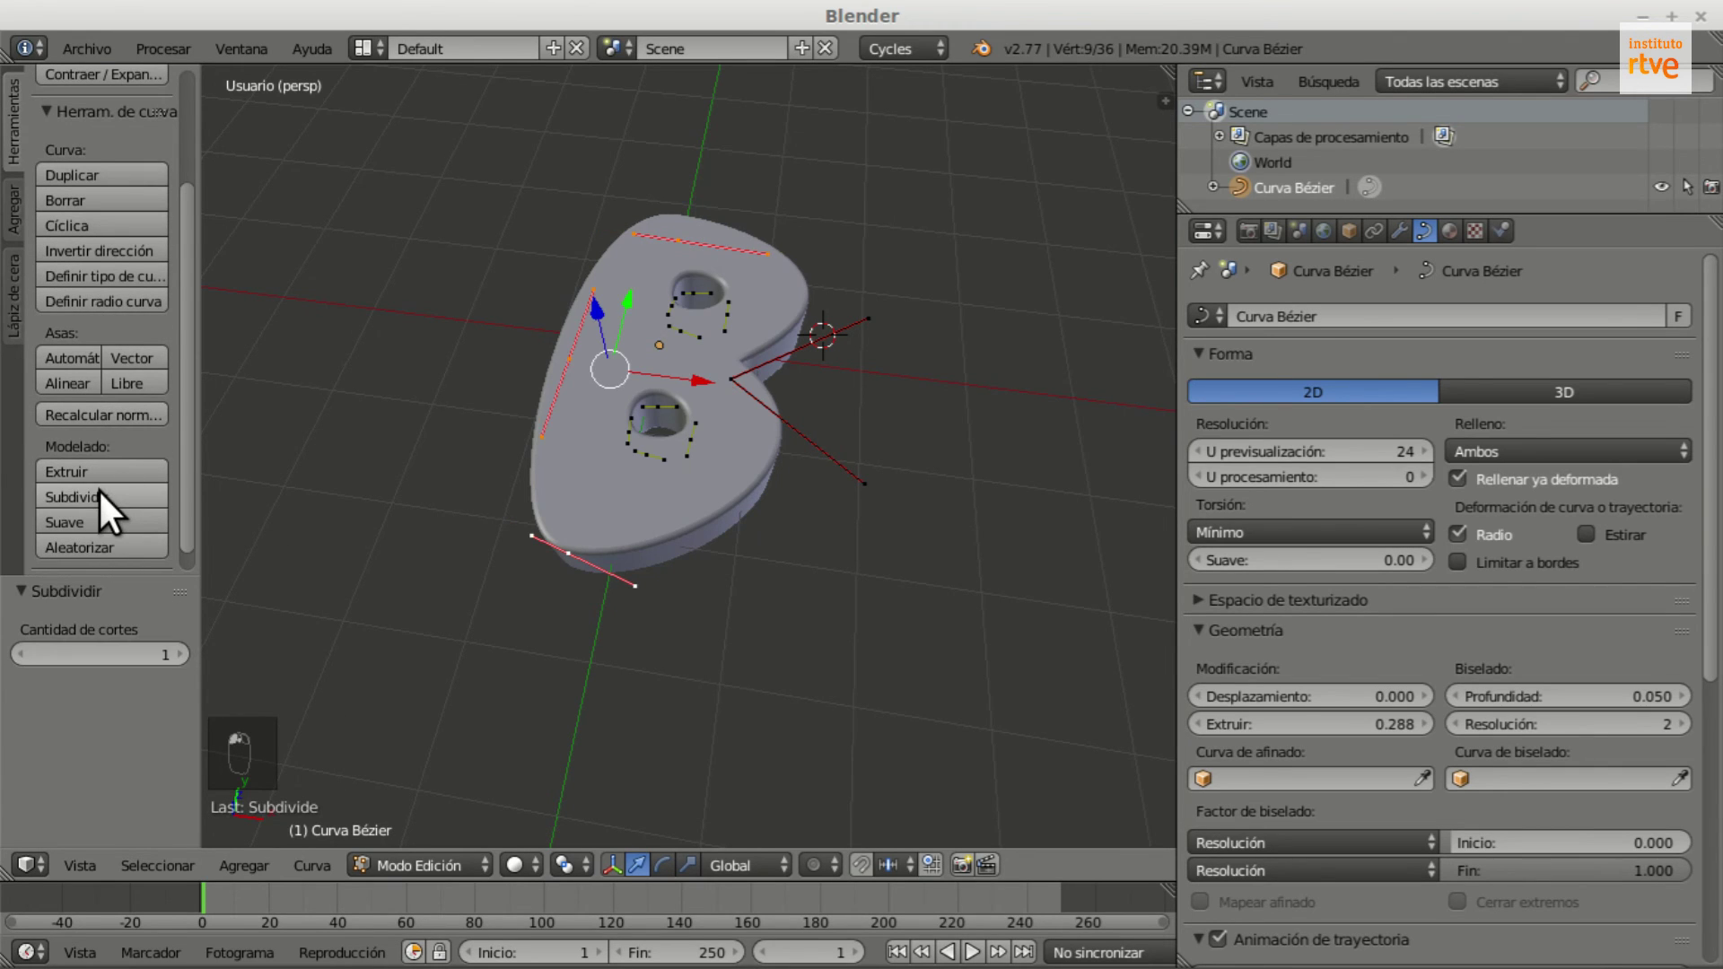
Step: In top view, move the new control point midway along the letter's left side by 0.331 in X and -0.062 in Y
middle_drag(654, 396, 702, 402)
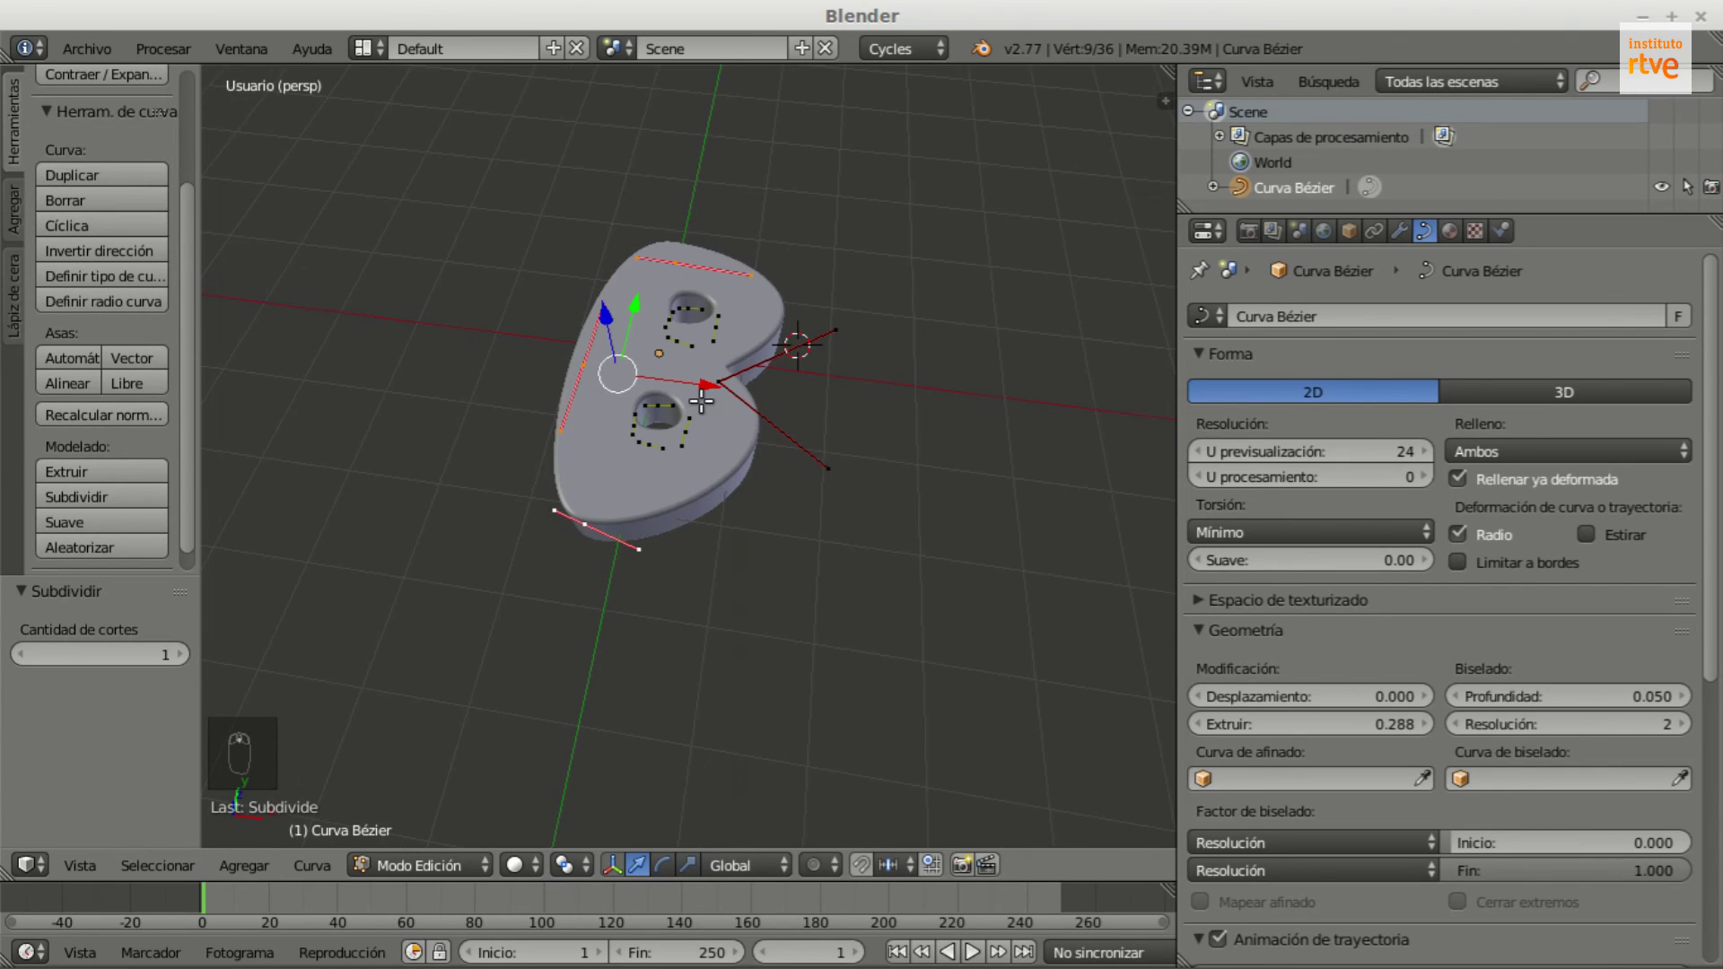
key(KP_7)
scroll(701, 402, up, 4)
right_click(516, 339)
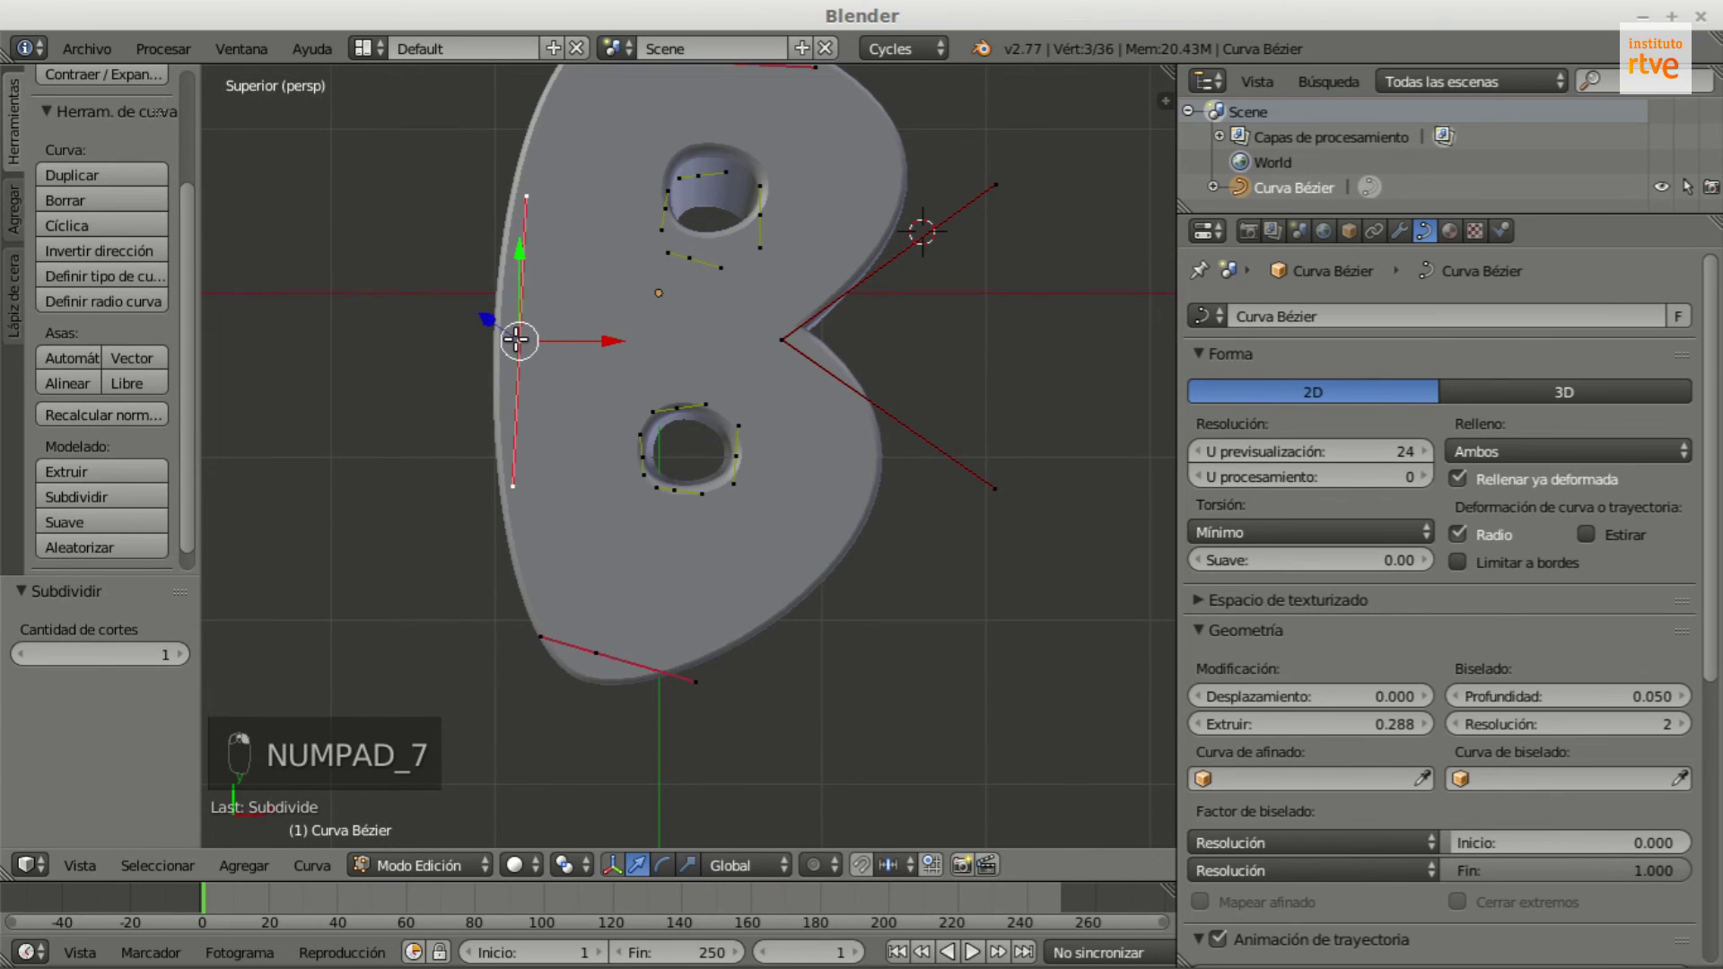
key(g)
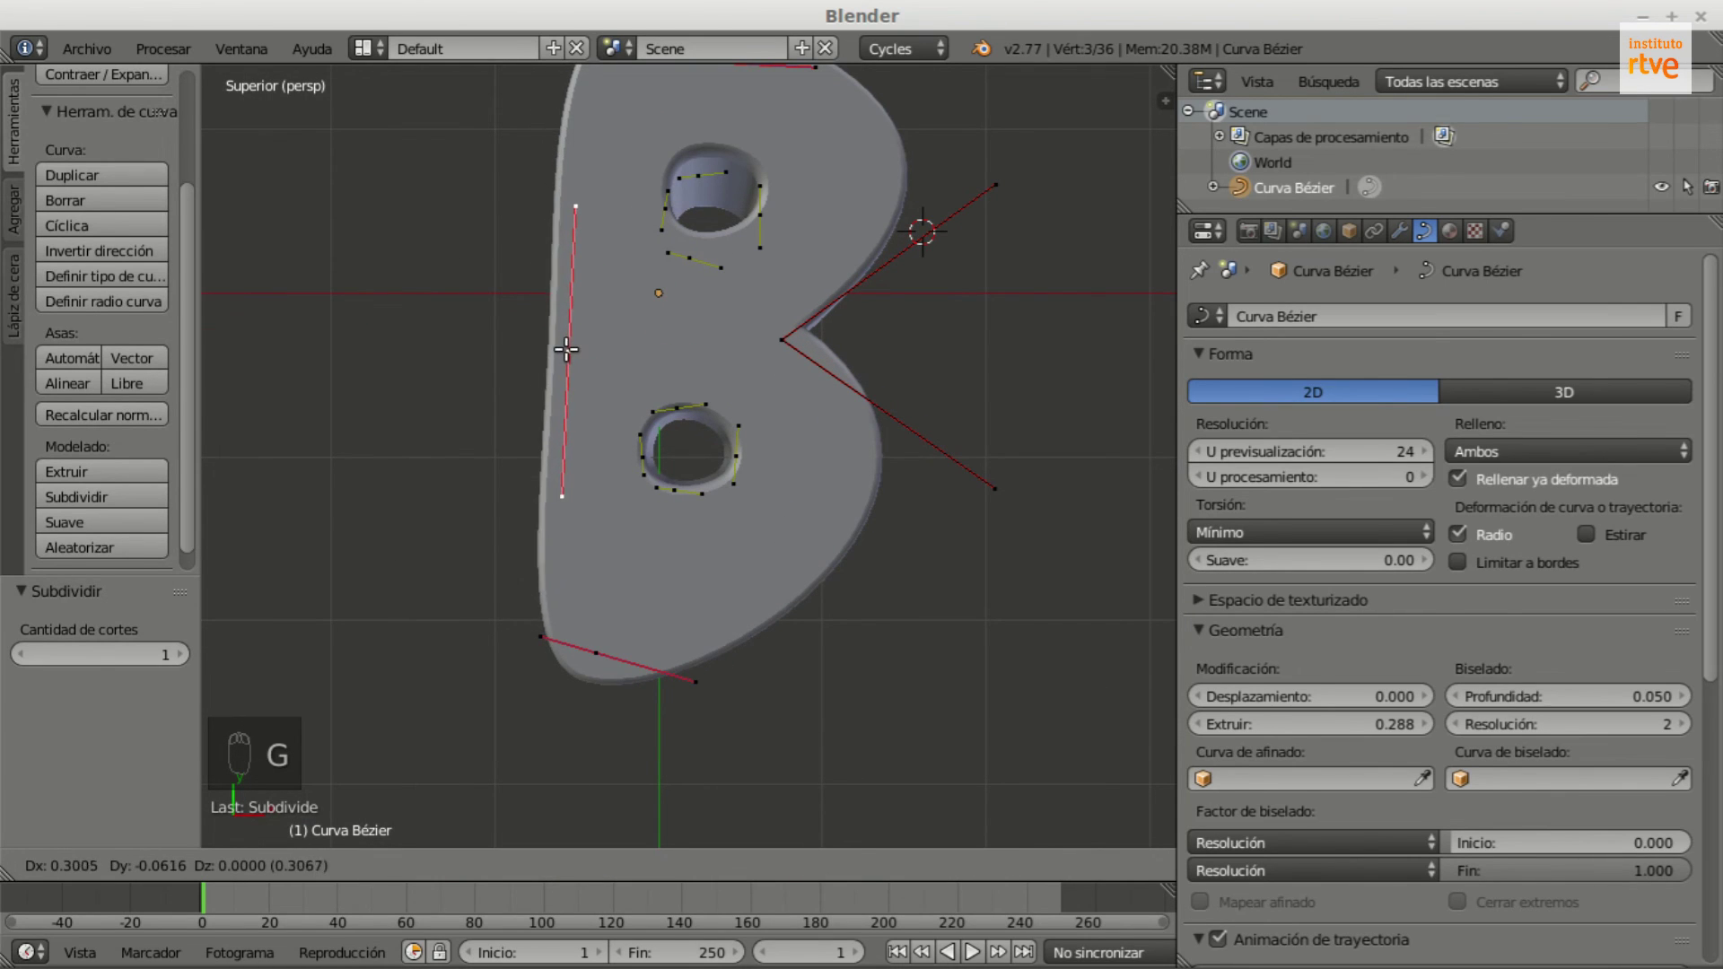
click(570, 348)
scroll(574, 350, down, 3)
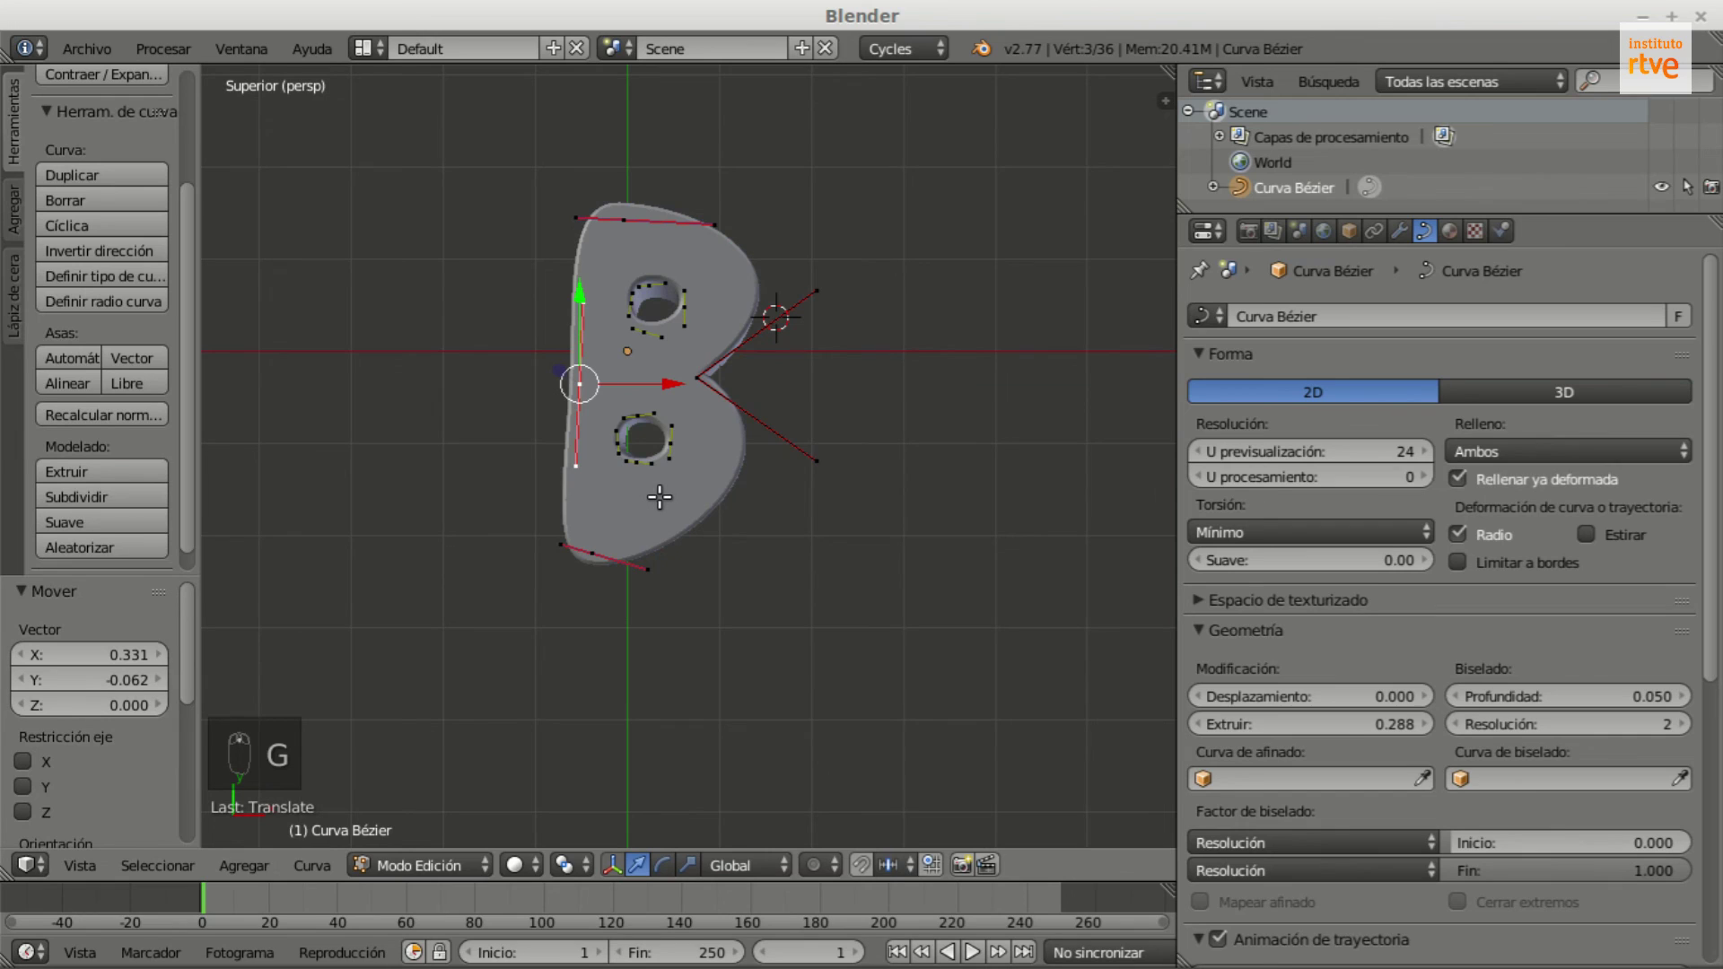
Step: Select the notch and bottom control points and subdivide the lower-right segment between them with one cut
right_click(700, 381)
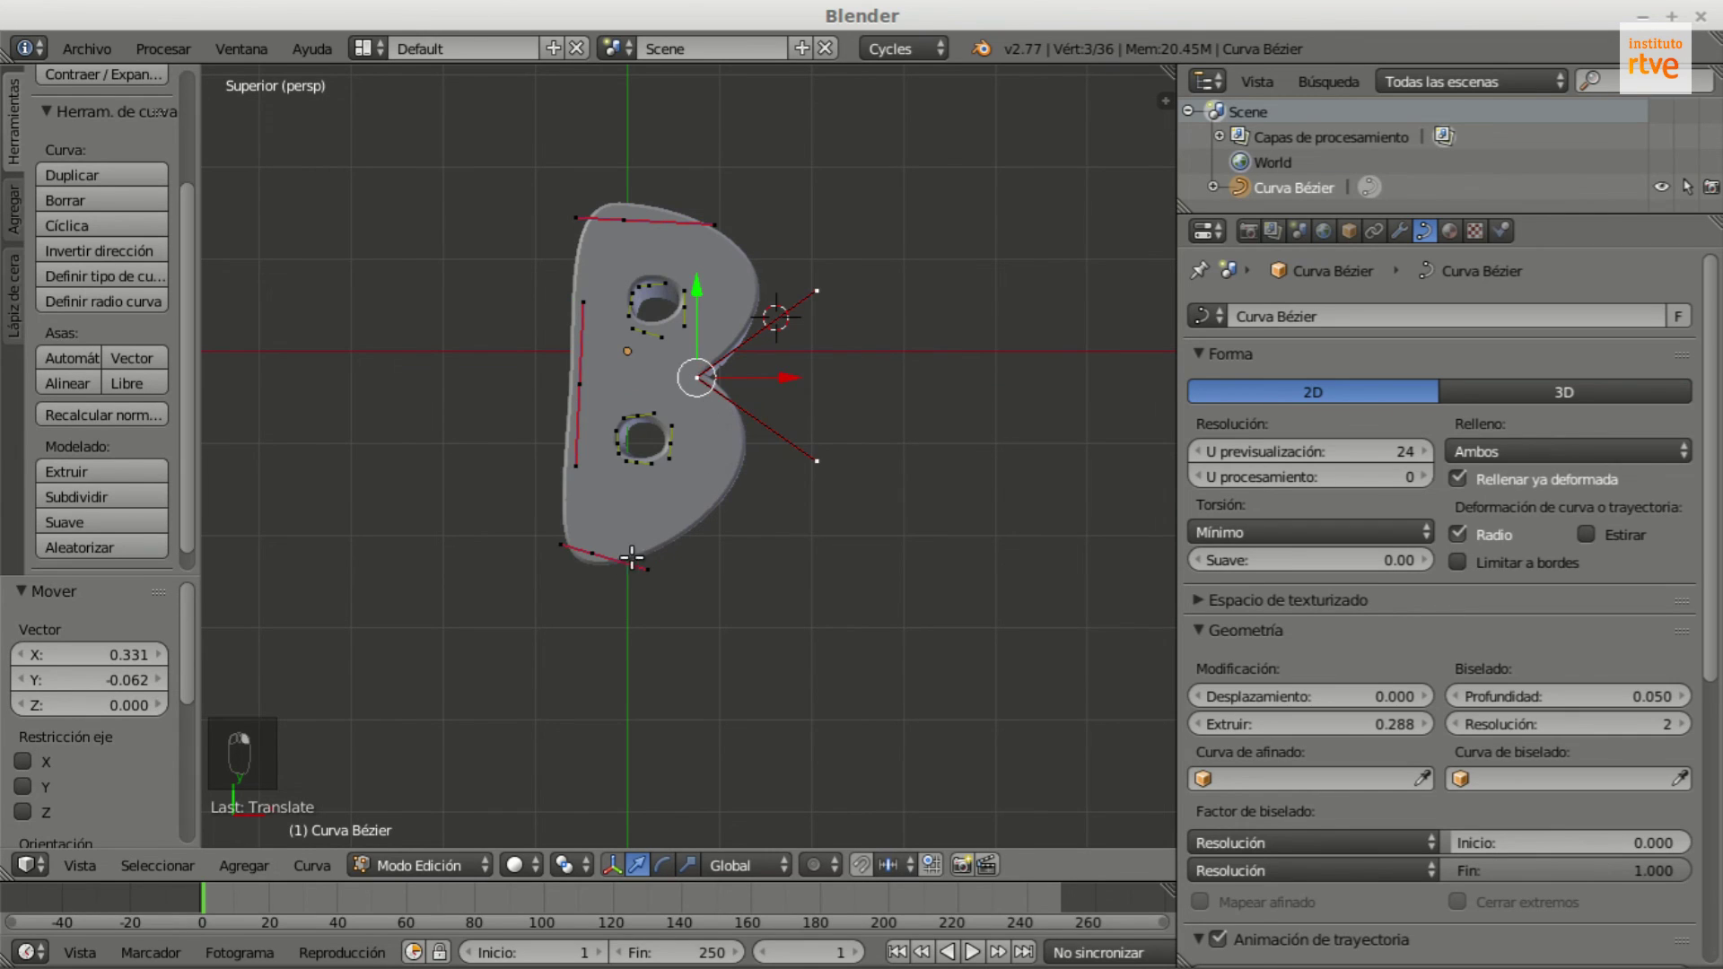
shift+right_click(594, 554)
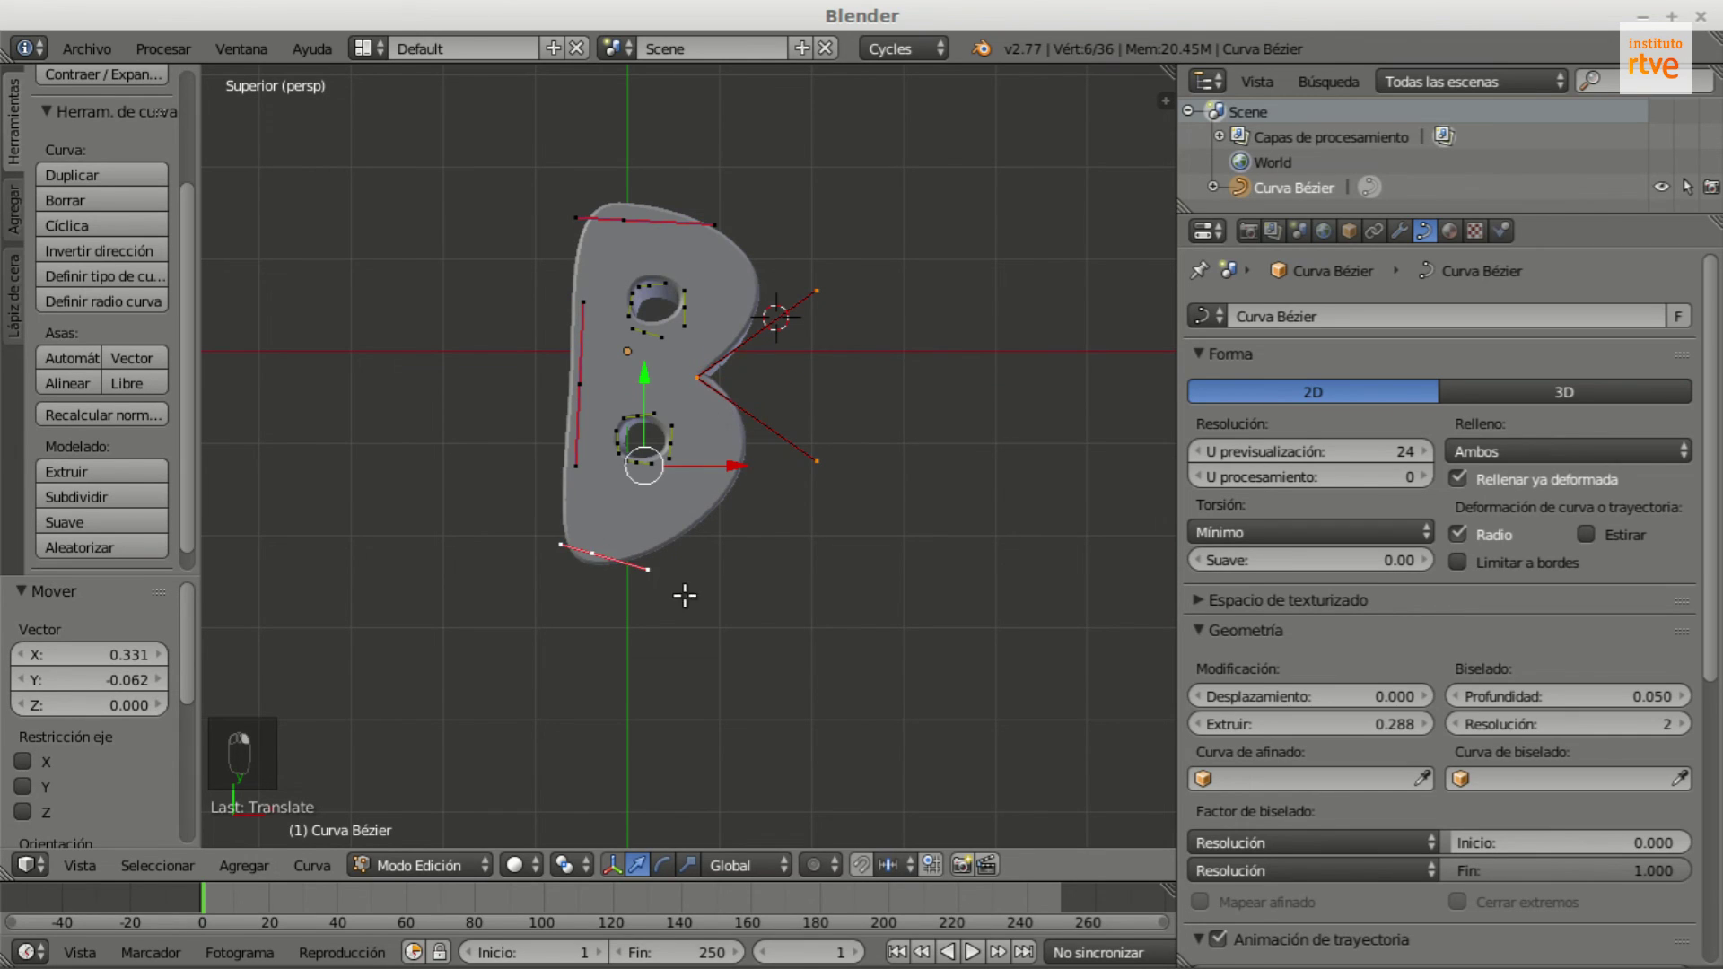
click(75, 497)
Step: Move the new control point on the lower-right lobe by 0.192 in X and -0.302 in Y, and leave edit mode
right_click(710, 508)
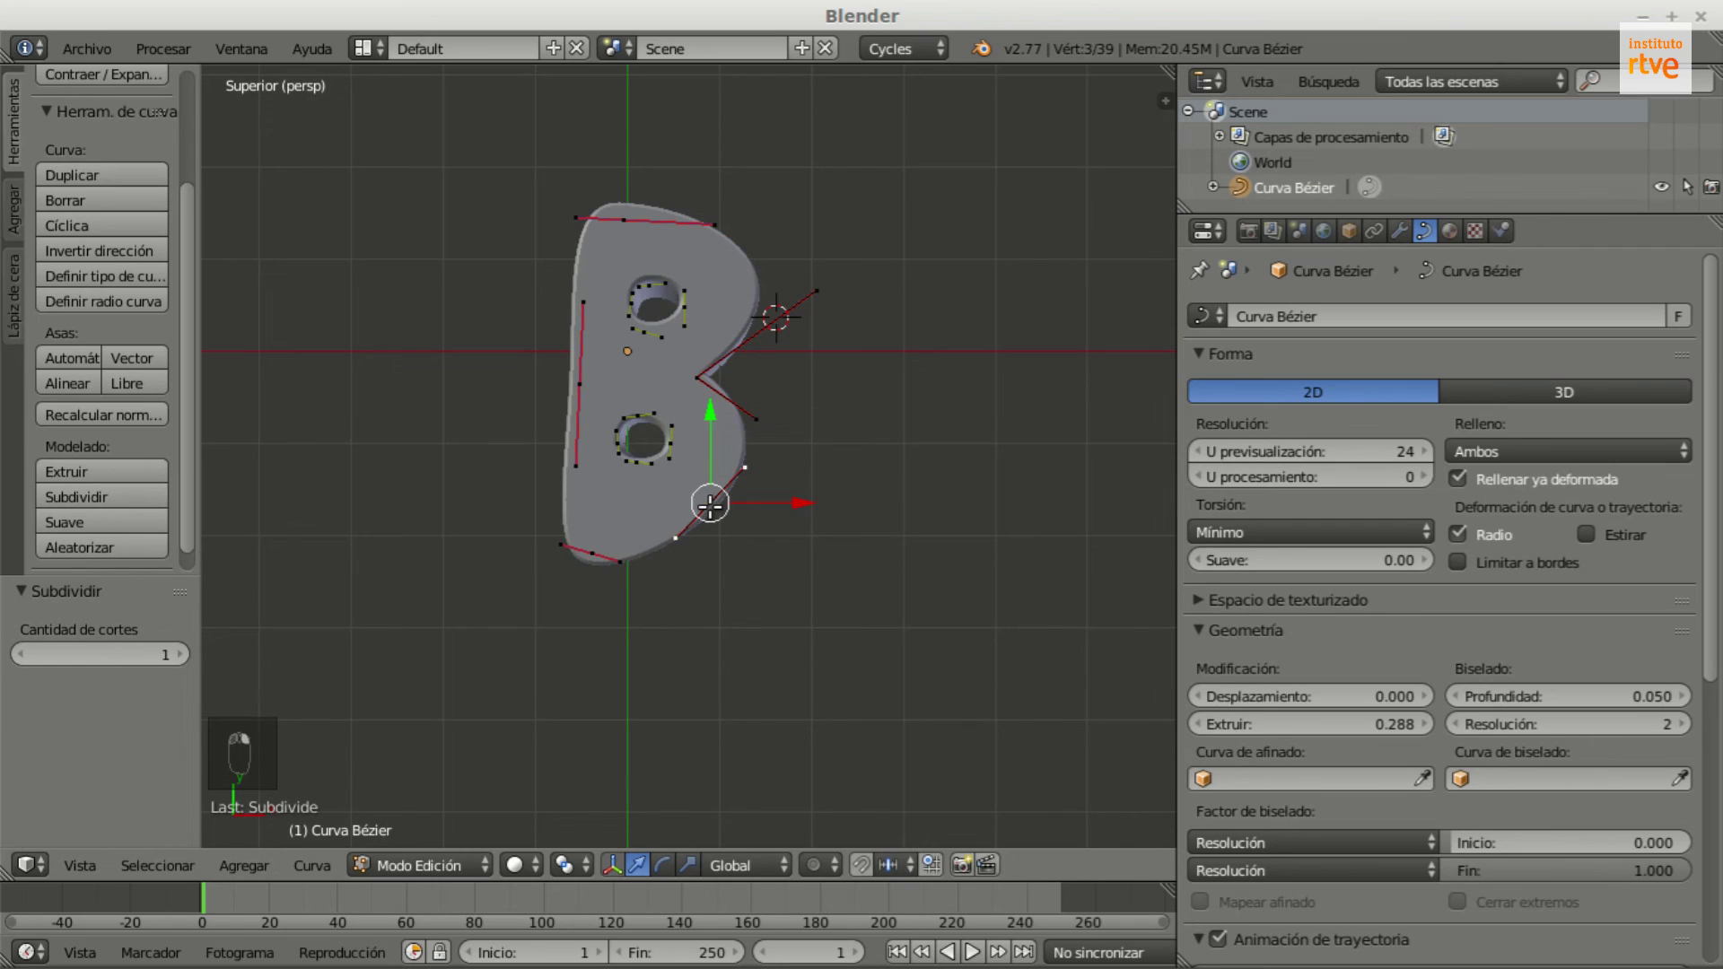
key(g)
click(727, 536)
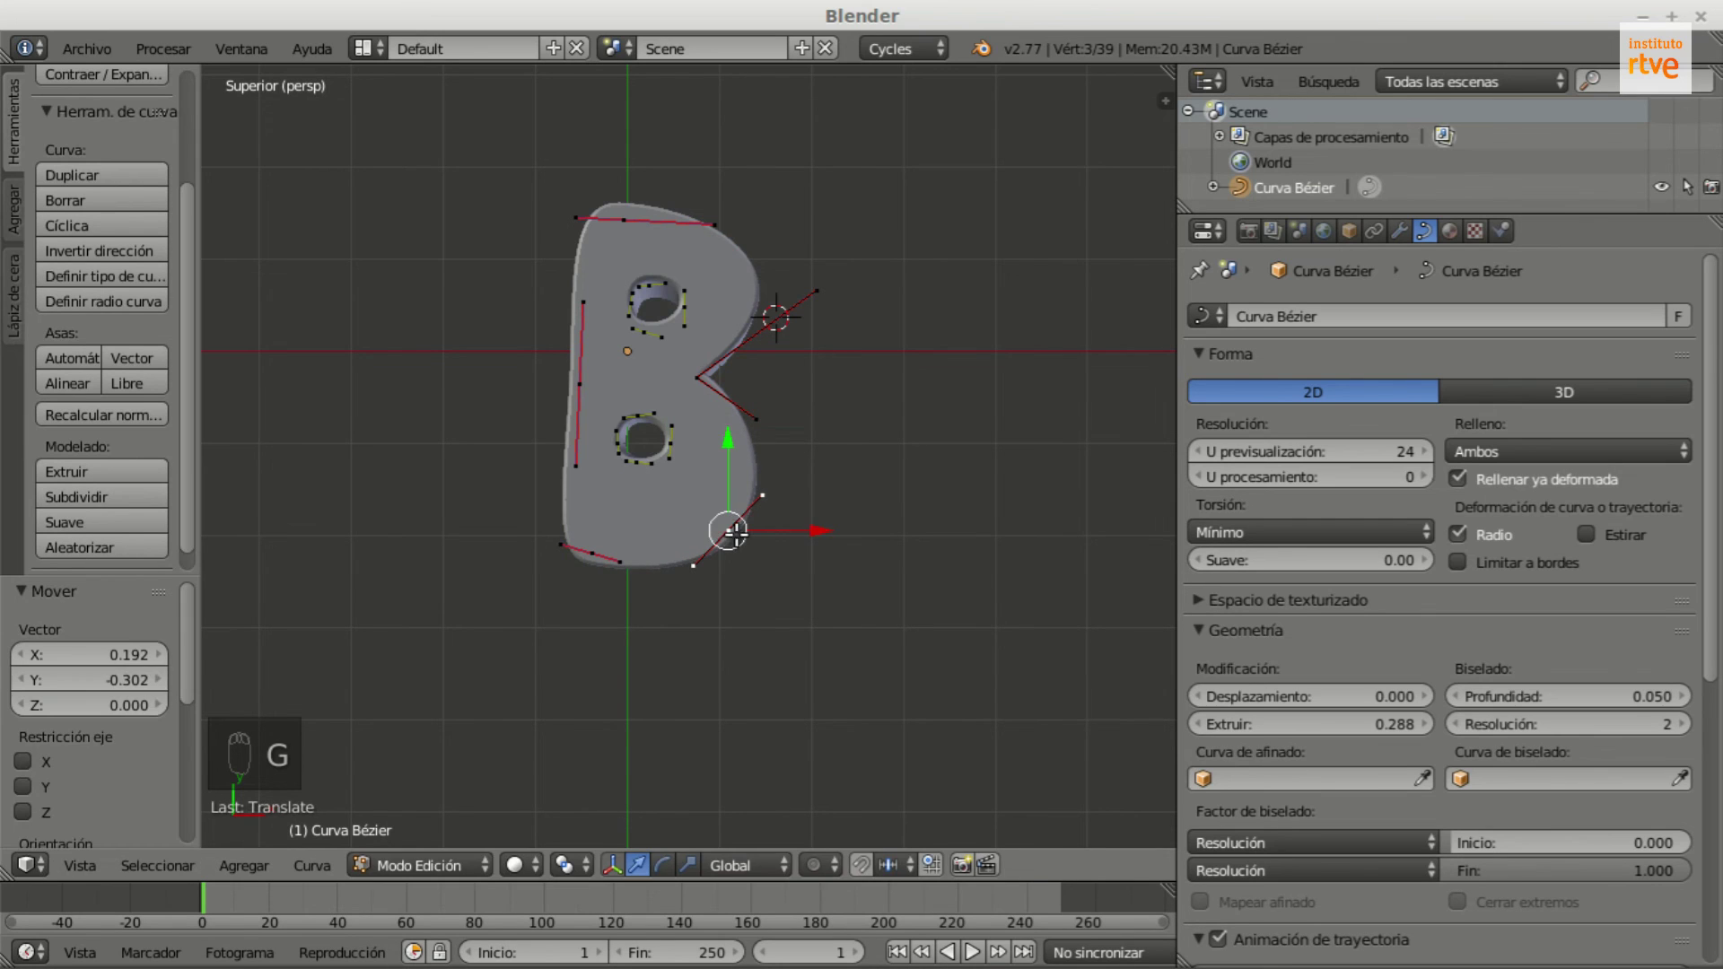
key(Tab)
middle_drag(854, 528, 795, 542)
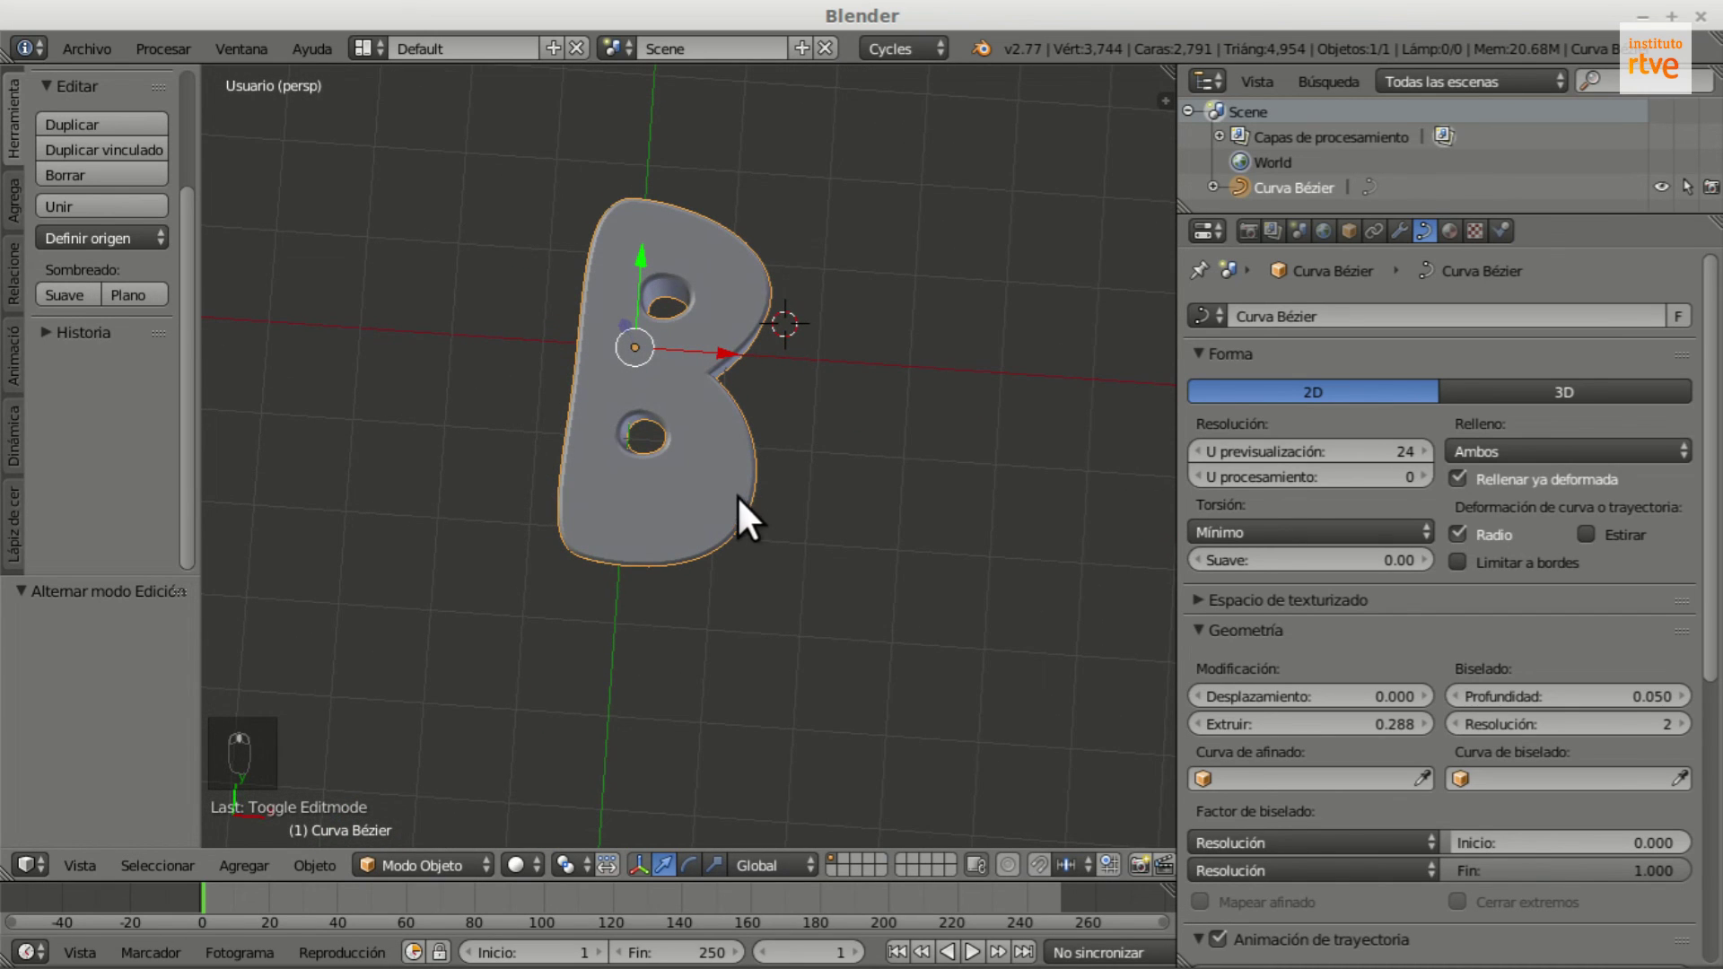
middle_drag(898, 533, 791, 450)
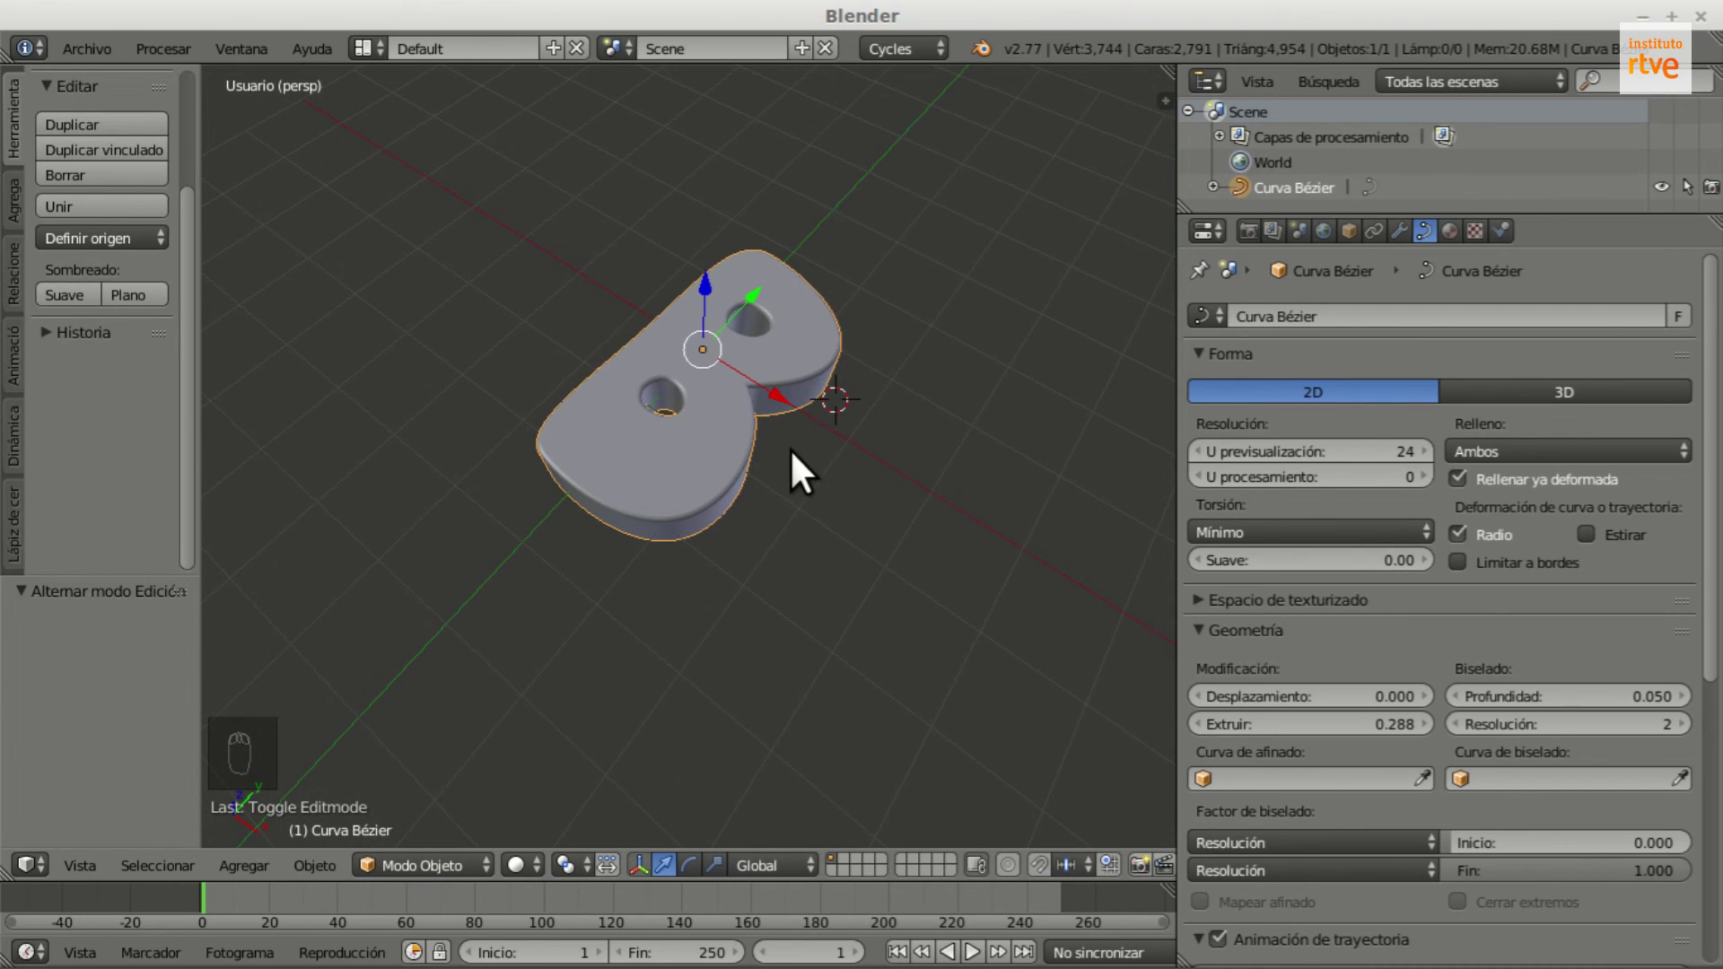
middle_drag(790, 449, 815, 503)
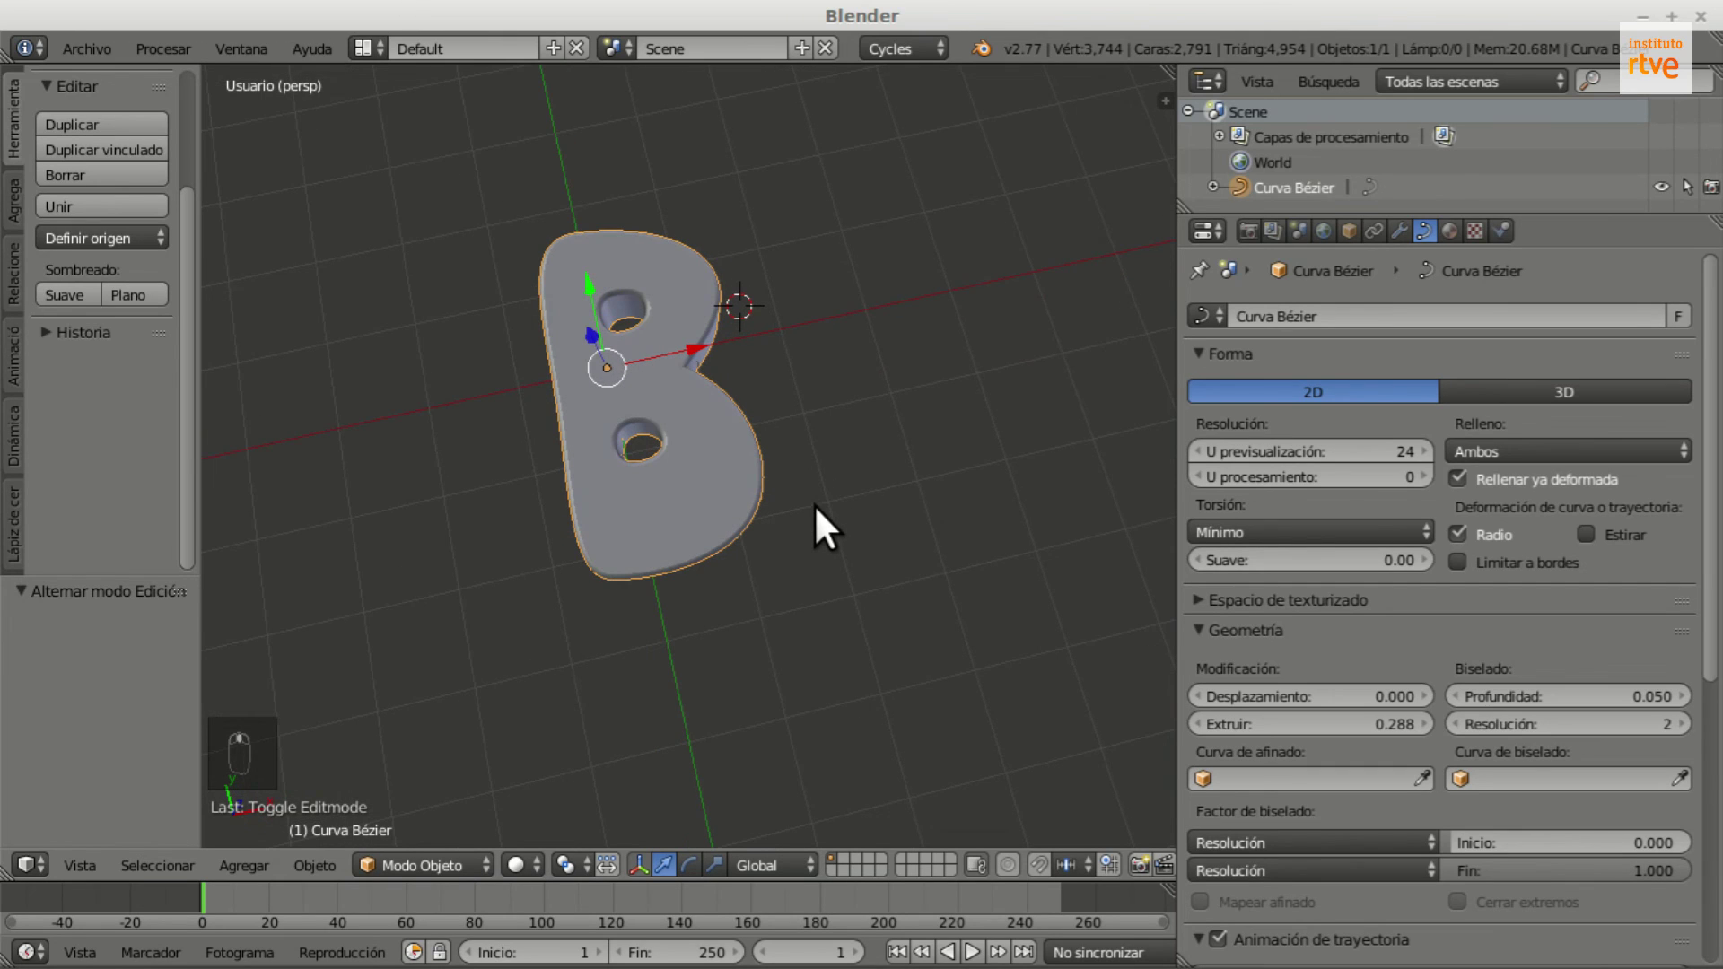